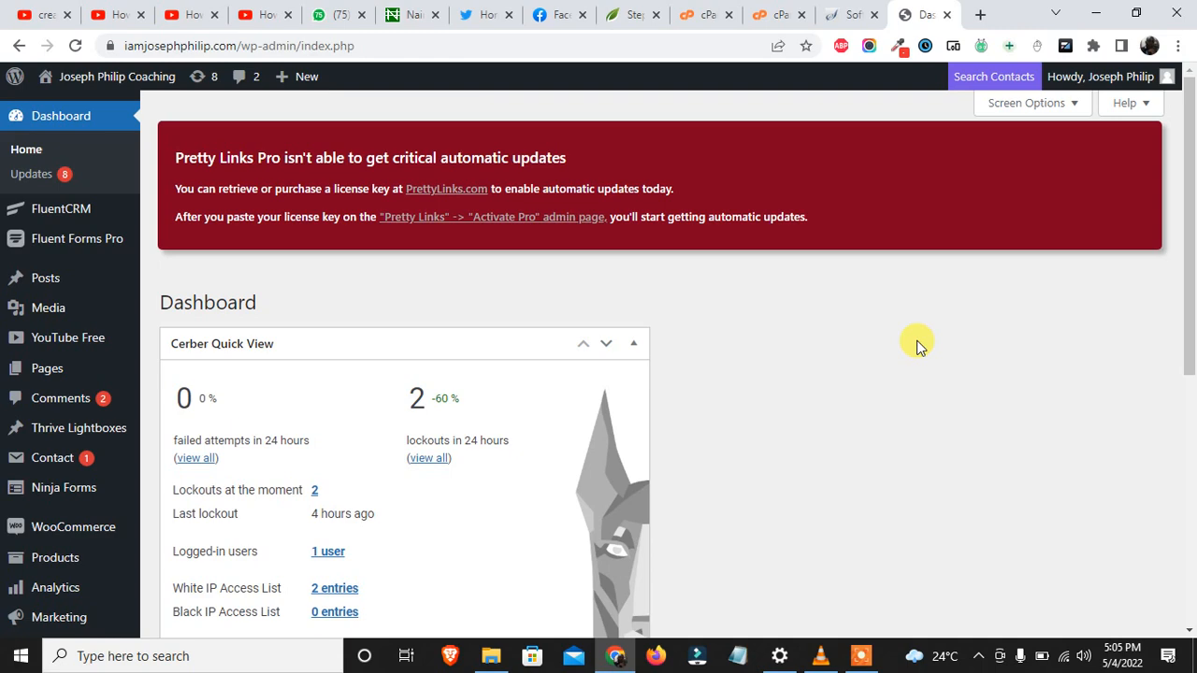
{"action": "left_click_drag", "start_coordinate": [1187, 289], "coordinate": [1182, 565]}
{"action": "mouse_move", "coordinate": [80, 569]}
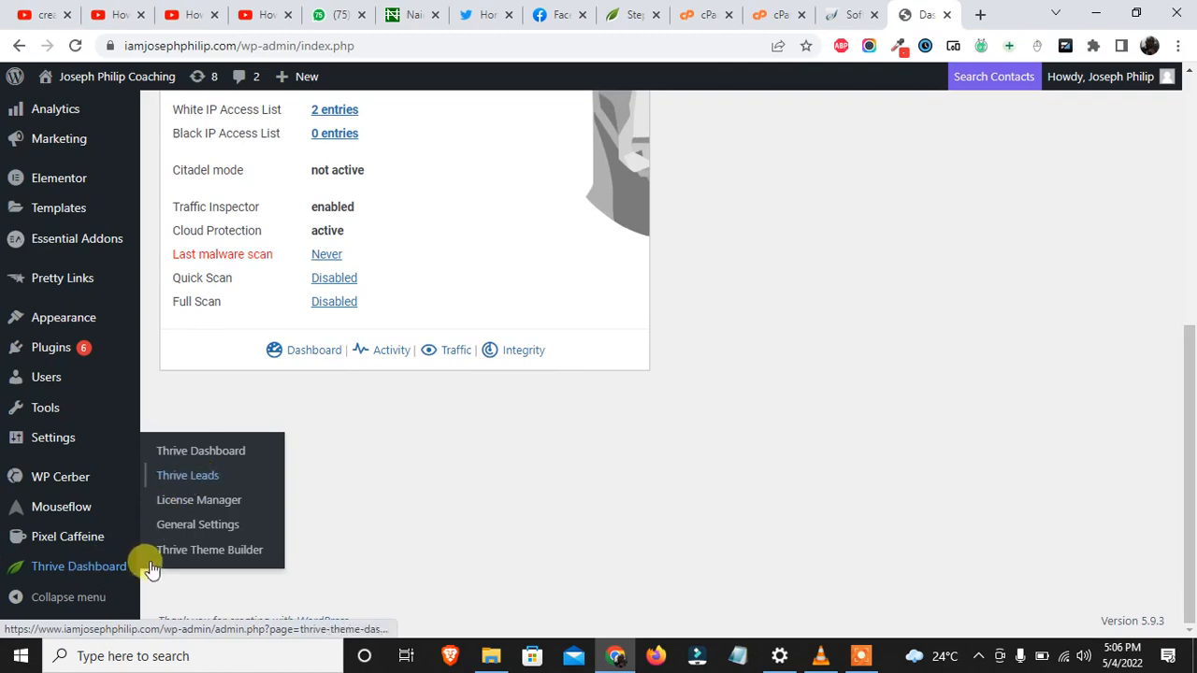
{"action": "left_click_drag", "start_coordinate": [1190, 454], "coordinate": [1191, 224]}
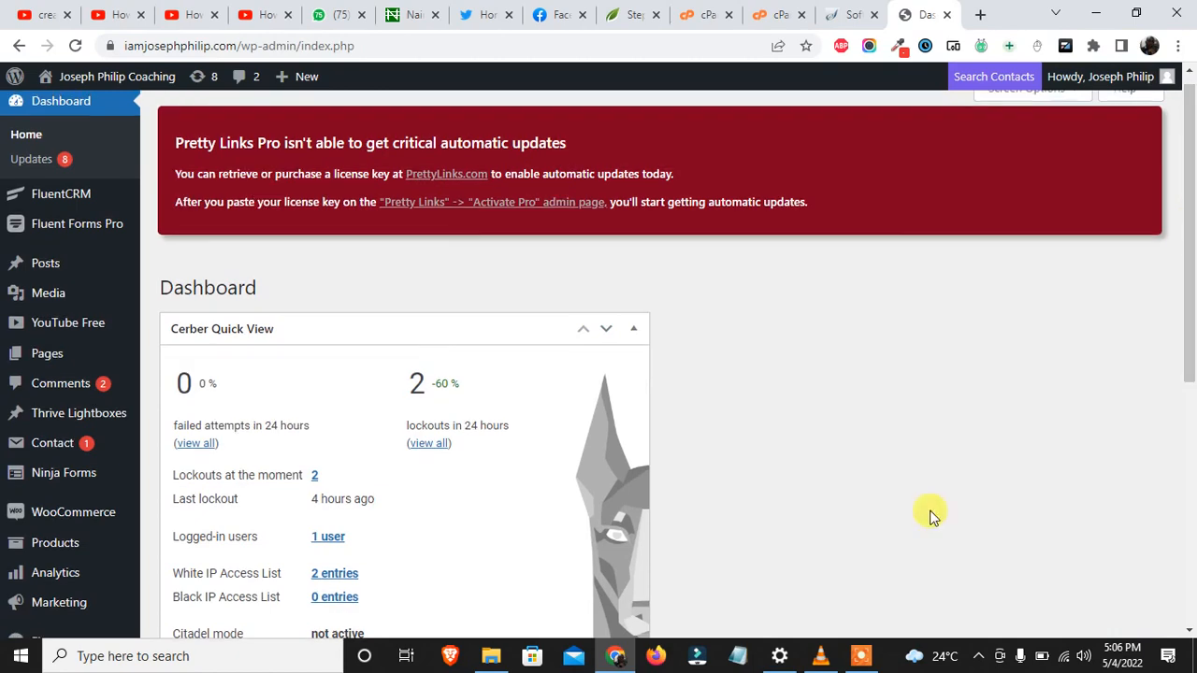
{"action": "left_click", "coordinate": [860, 655]}
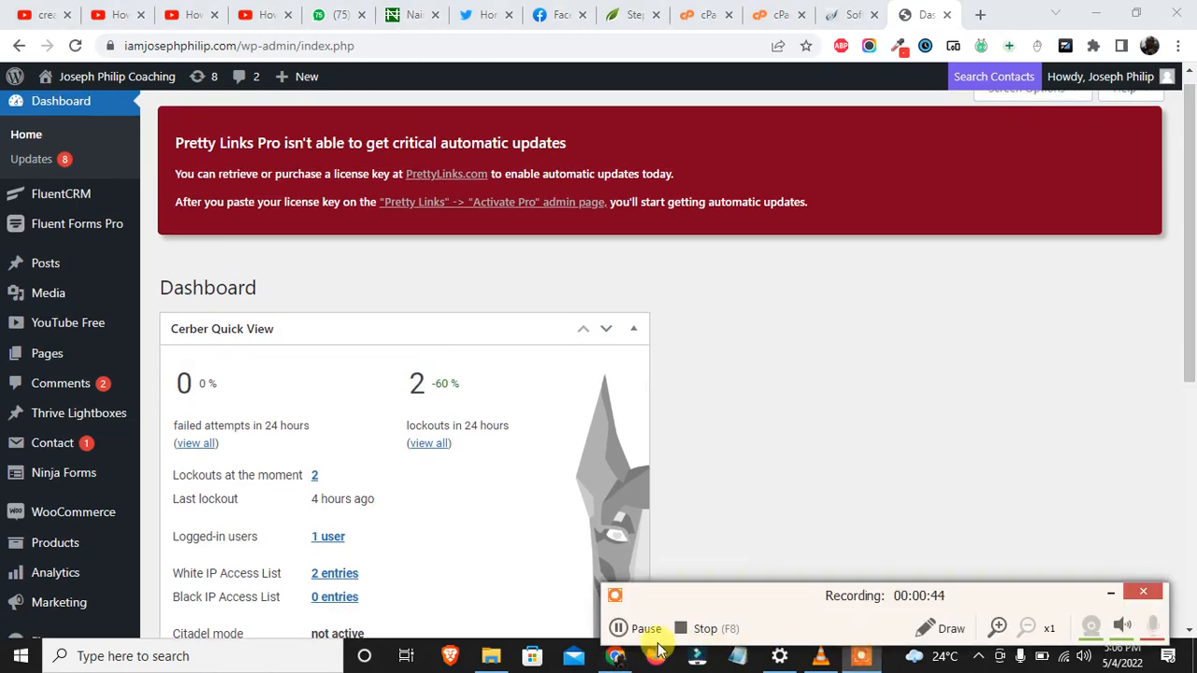
{"action": "left_click", "coordinate": [619, 628]}
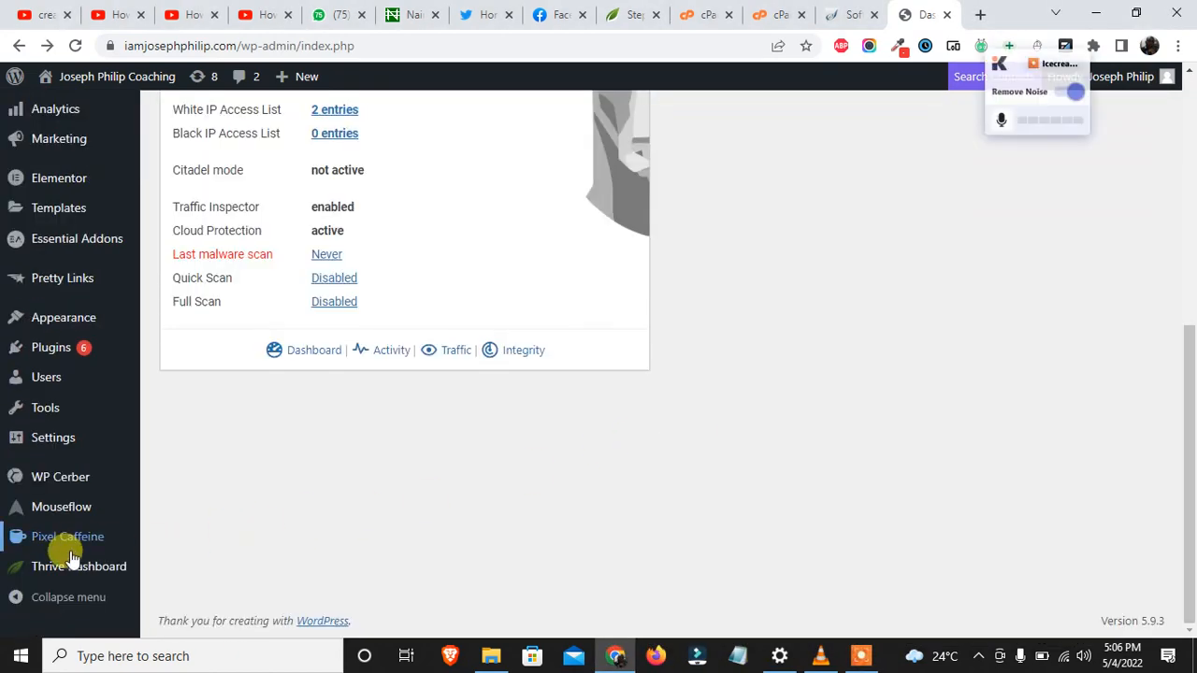
Open Thrive Leads from the WordPress admin and delete the lead group Homepage opt-in.
{"action": "mouse_move", "coordinate": [80, 567]}
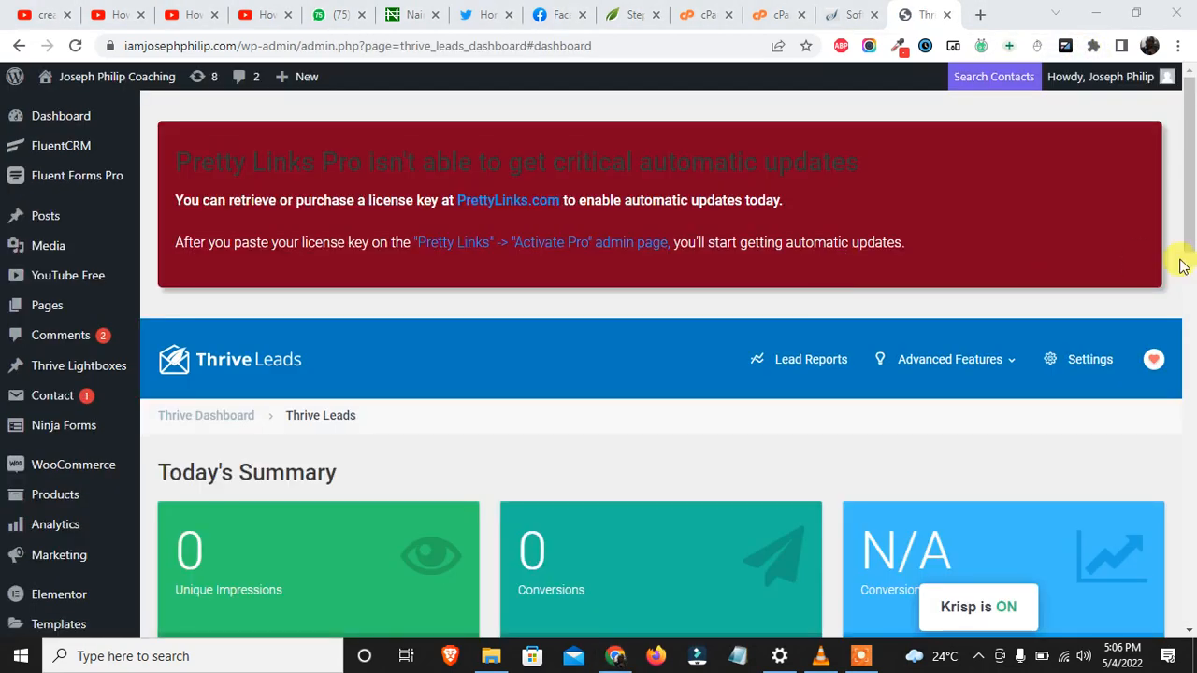
{"action": "scroll", "coordinate": [1185, 271], "scroll_direction": "down", "scroll_amount": 5}
{"action": "left_click_drag", "start_coordinate": [1192, 309], "coordinate": [1192, 334]}
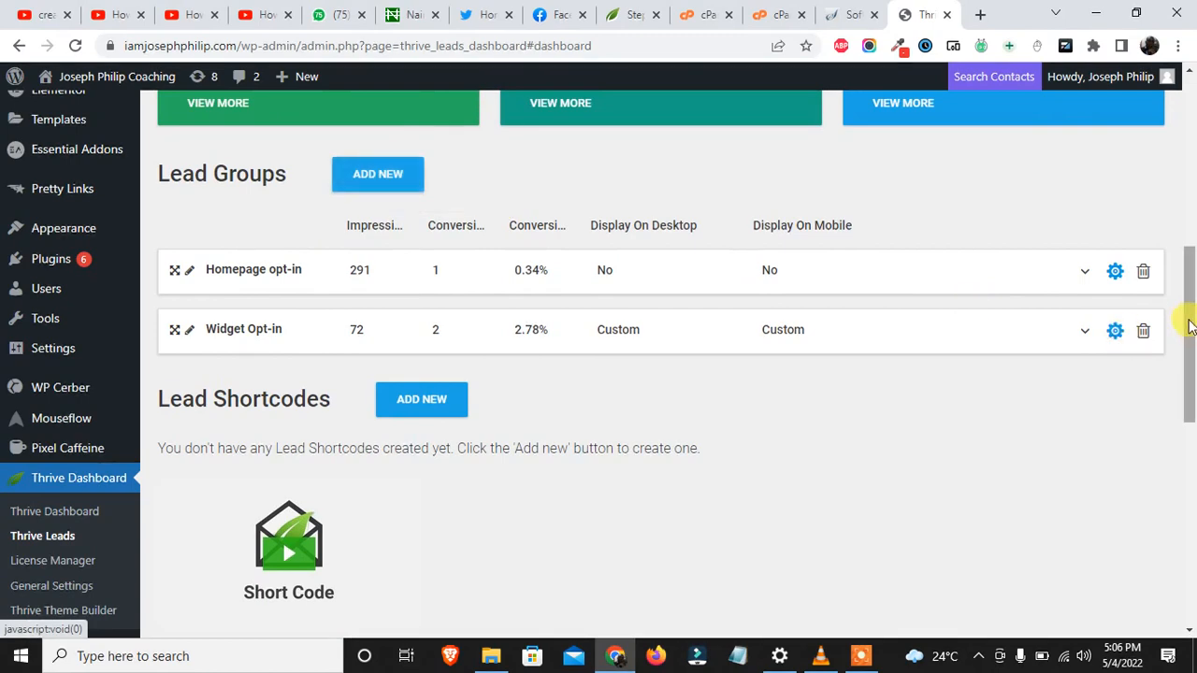
{"action": "left_click", "coordinate": [1142, 270]}
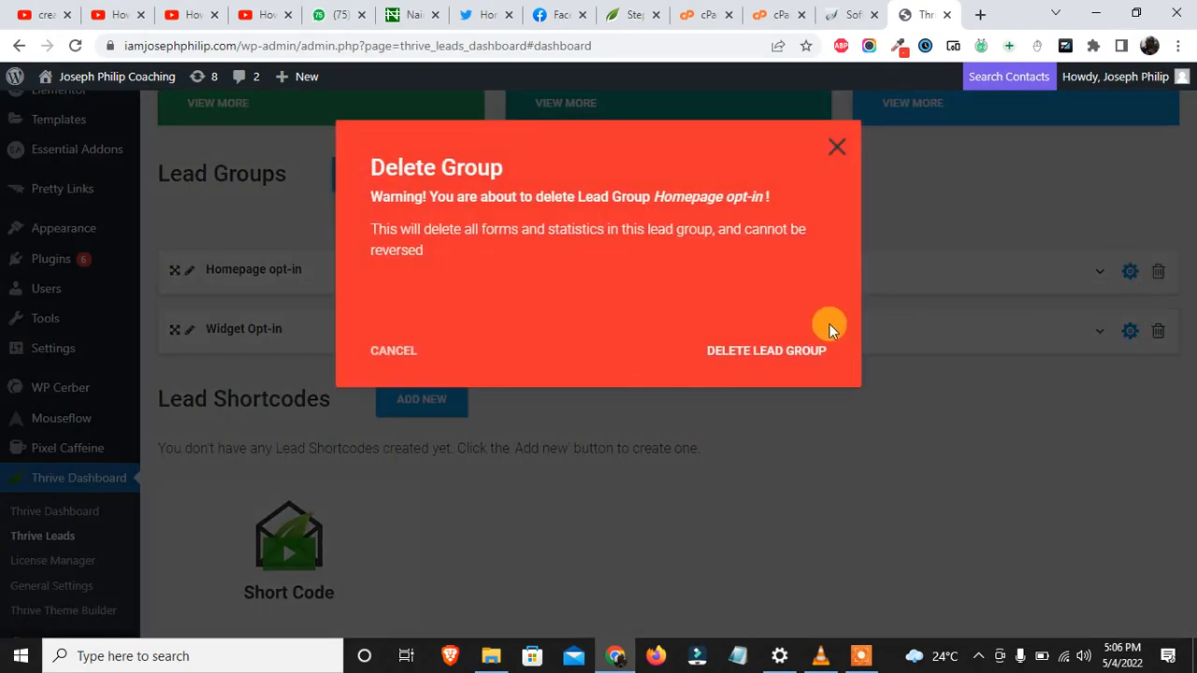
{"action": "left_click", "coordinate": [785, 349]}
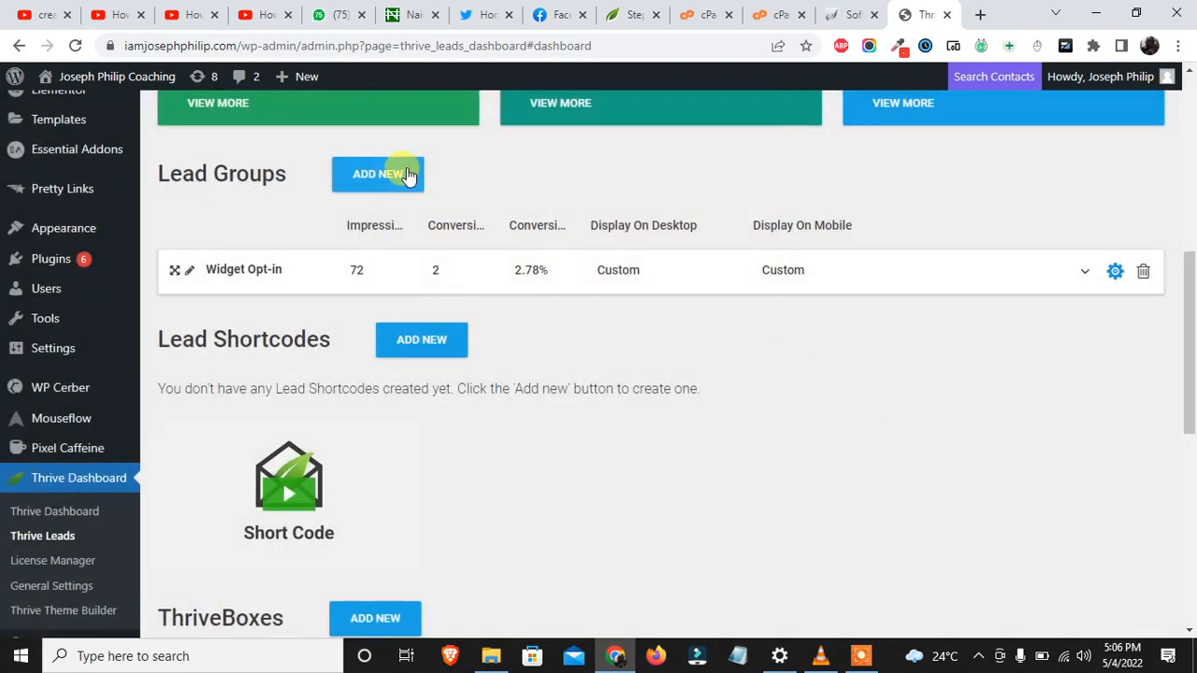
Create a new lead group named "Standout Opt-in Form" and expand its details.
{"action": "left_click", "coordinate": [407, 176]}
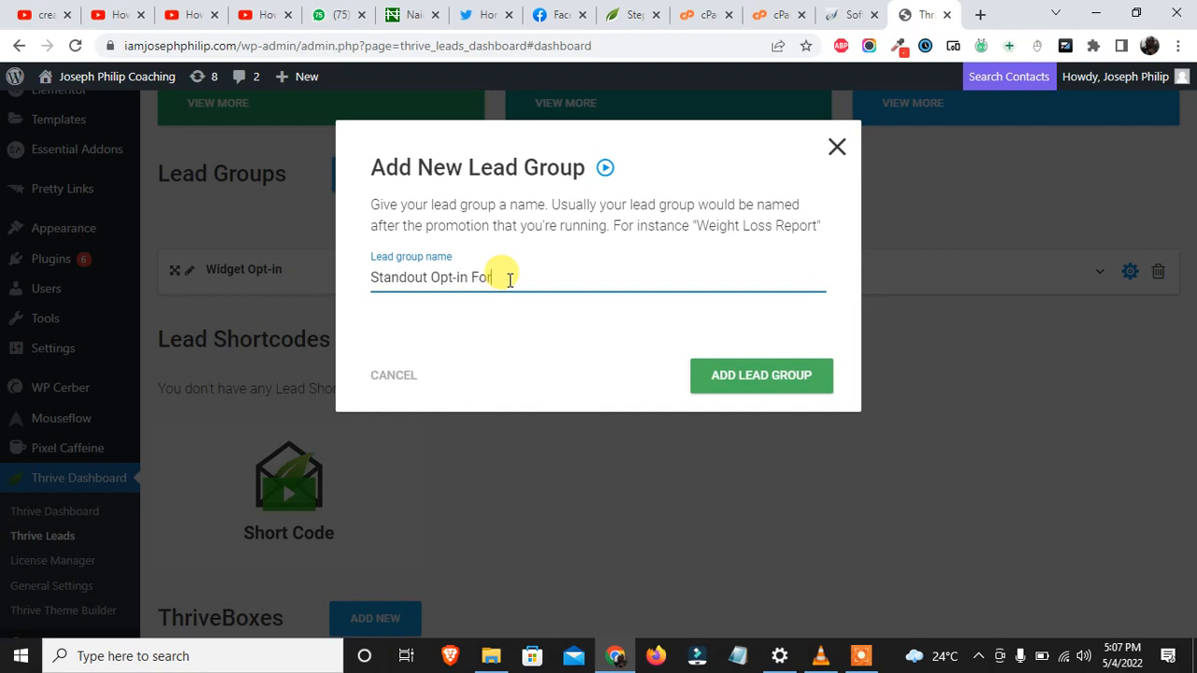
{"action": "left_click", "coordinate": [747, 375]}
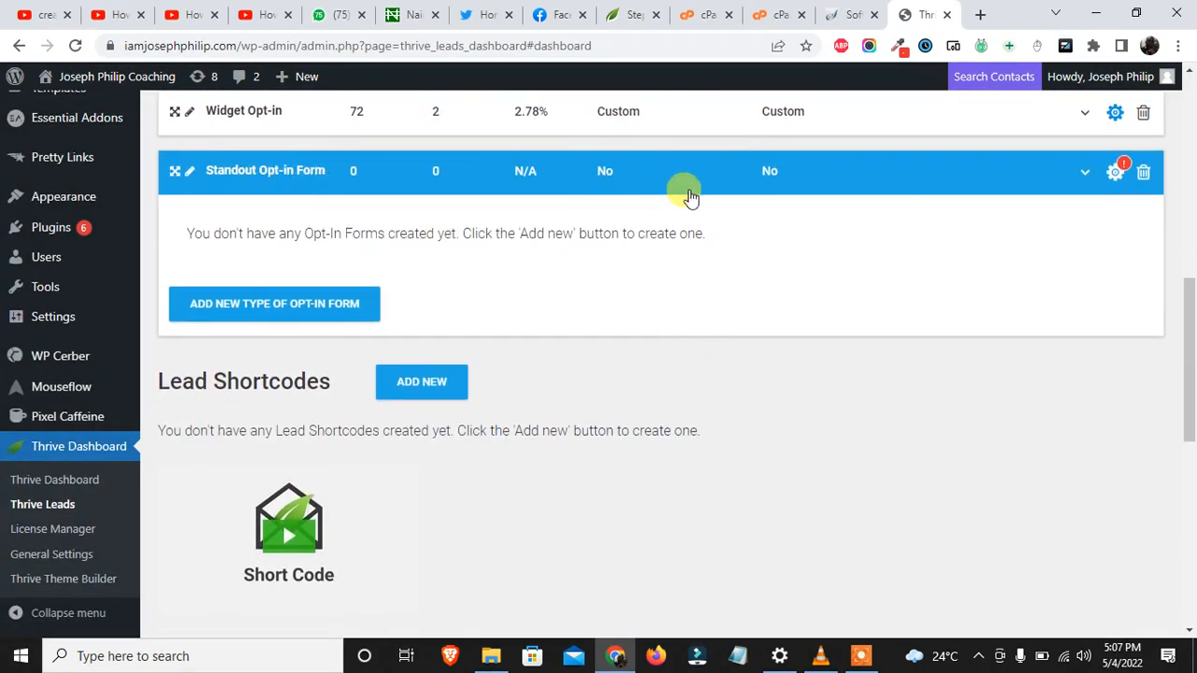
{"action": "left_click", "coordinate": [305, 177]}
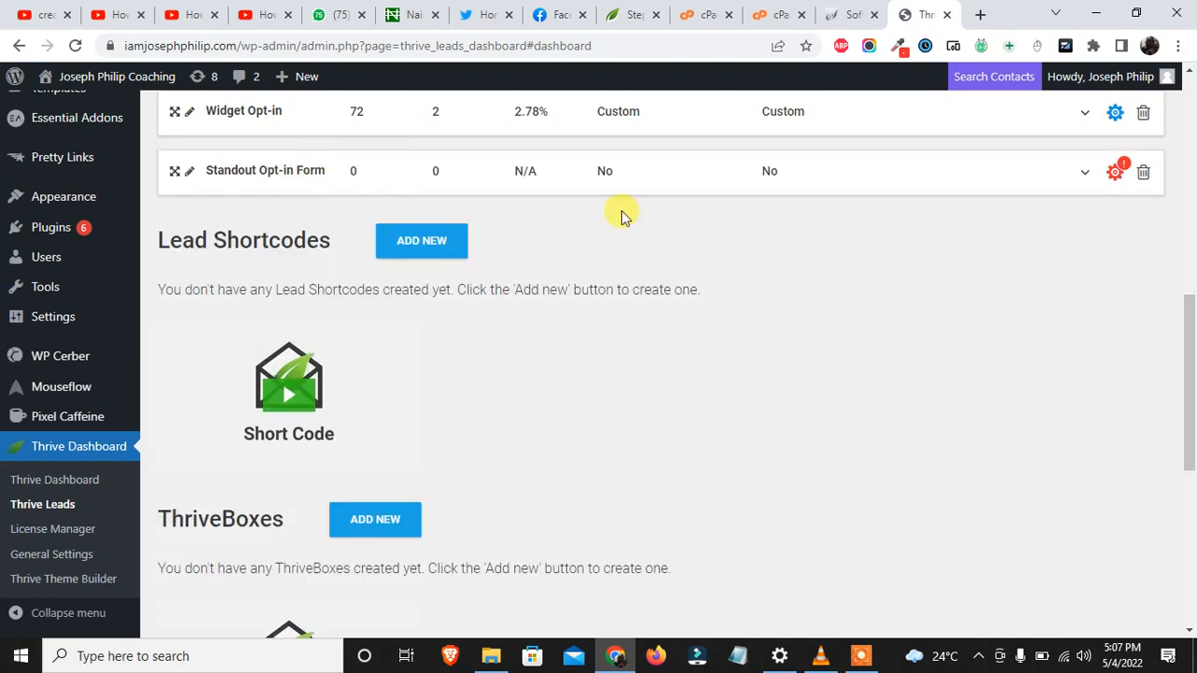
{"action": "left_click_drag", "start_coordinate": [1188, 390], "coordinate": [1187, 348]}
{"action": "left_click", "coordinate": [1028, 273]}
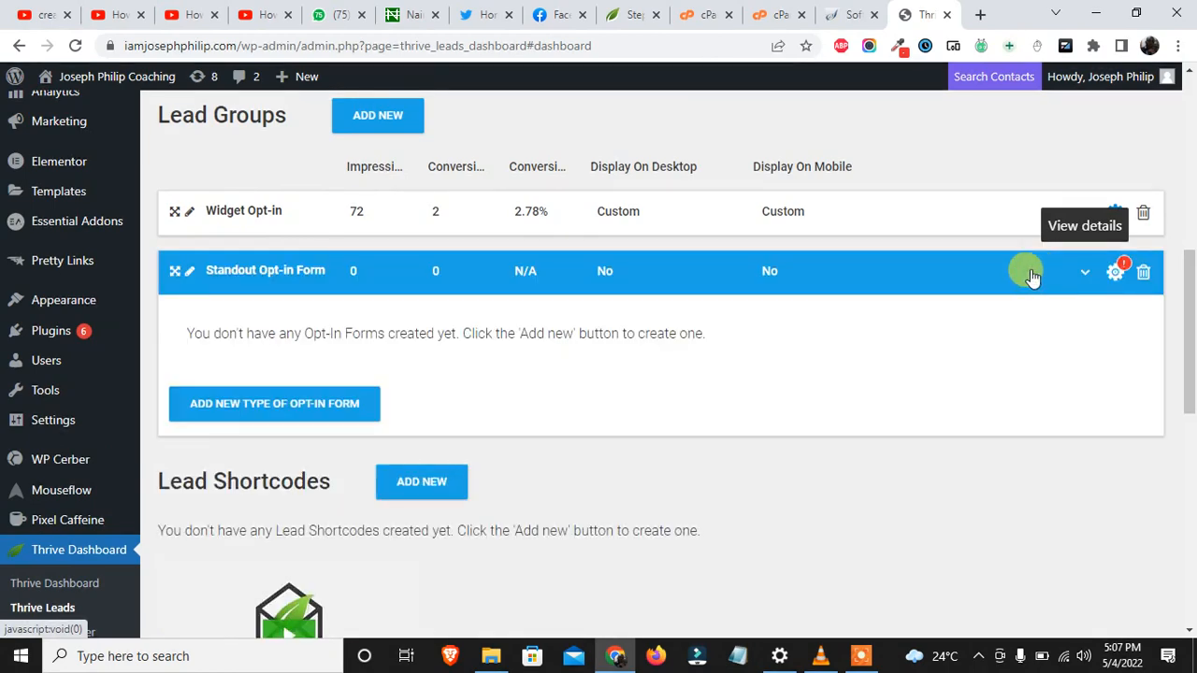
Add a Lightbox opt-in form type to the Standout Opt-in Form lead group.
{"action": "left_click", "coordinate": [238, 404]}
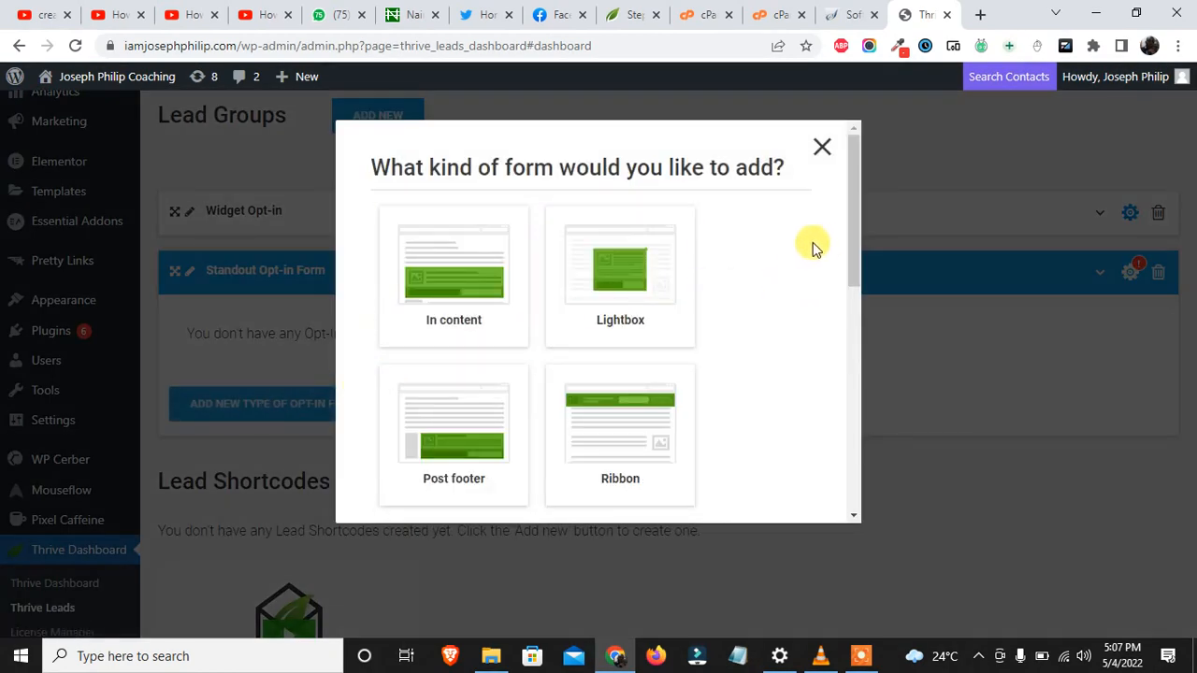
{"action": "mouse_move", "coordinate": [850, 263]}
{"action": "left_mouse_down"}
{"action": "mouse_move", "coordinate": [827, 449]}
{"action": "mouse_move", "coordinate": [851, 265]}
{"action": "left_mouse_up"}
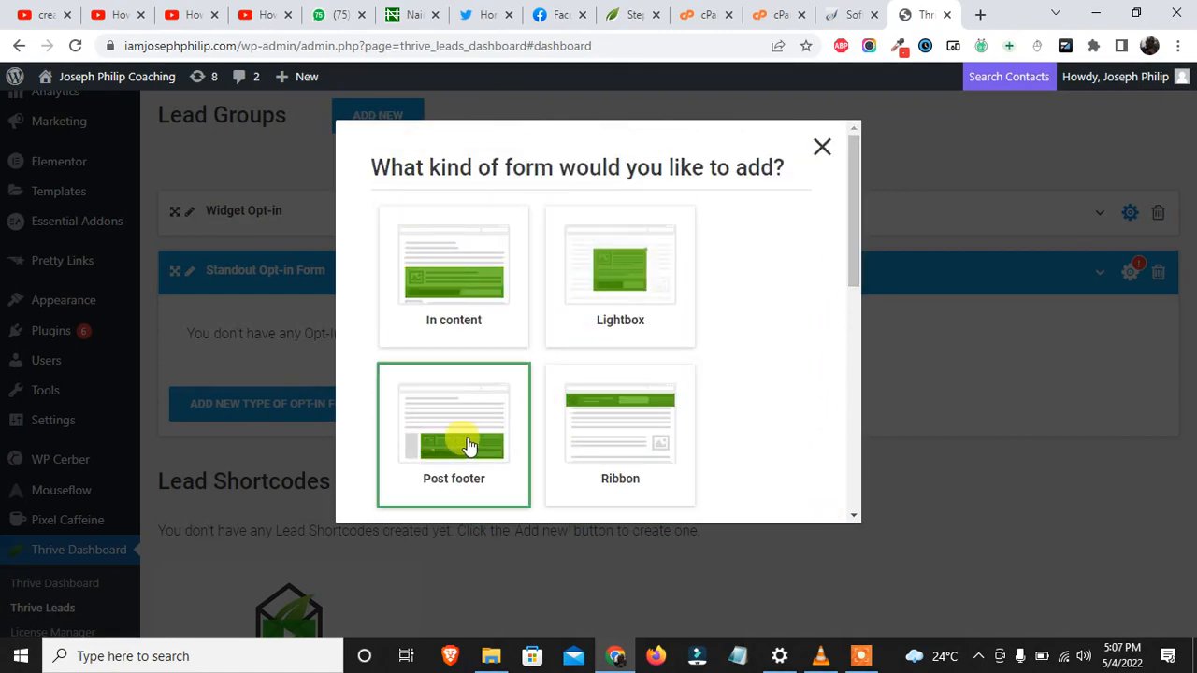
{"action": "left_click_drag", "start_coordinate": [854, 267], "coordinate": [836, 380]}
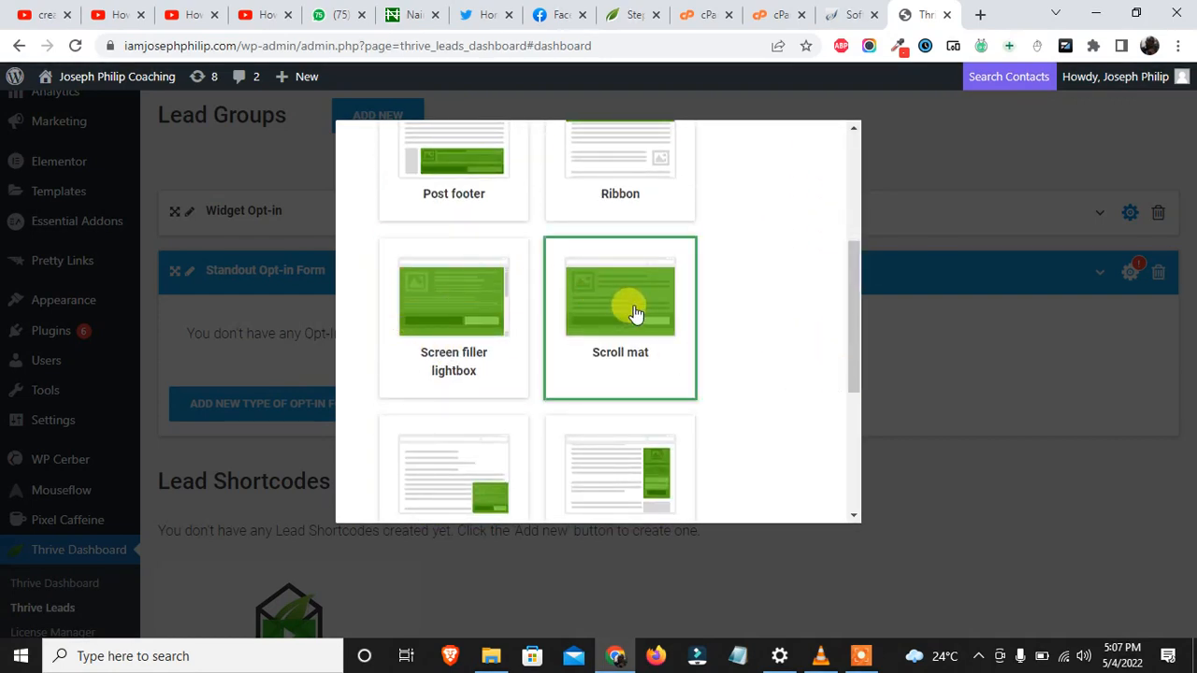
{"action": "left_click_drag", "start_coordinate": [854, 365], "coordinate": [845, 263]}
{"action": "left_click", "coordinate": [604, 283]}
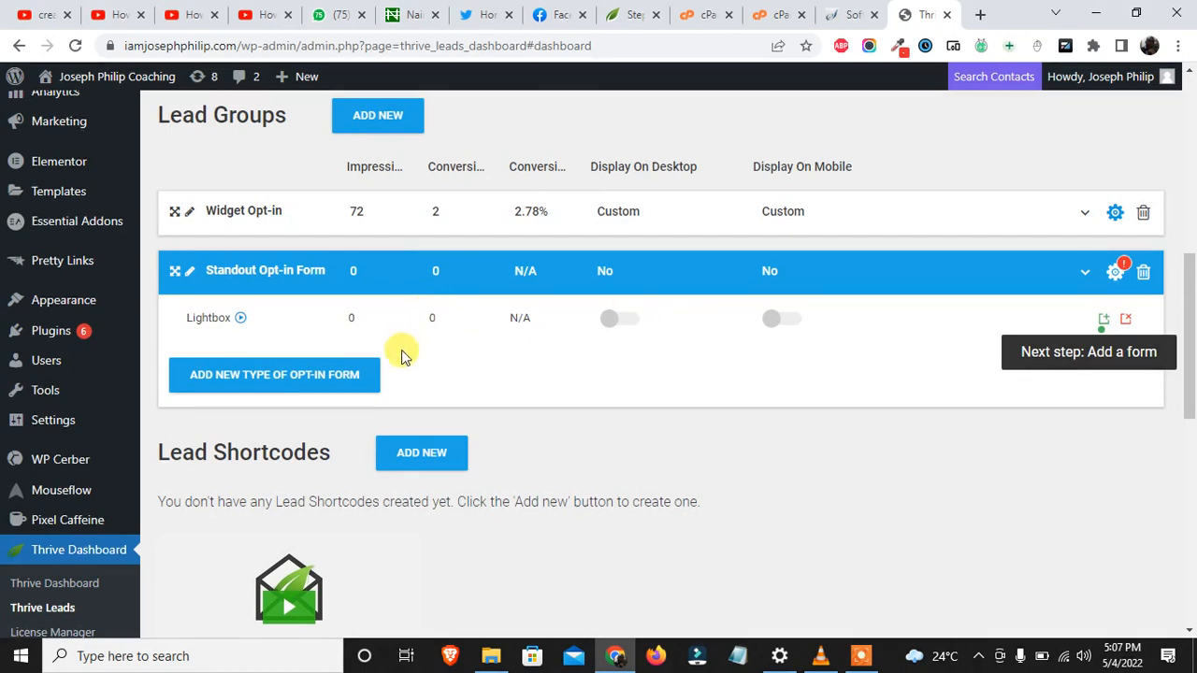
{"action": "left_click", "coordinate": [860, 655]}
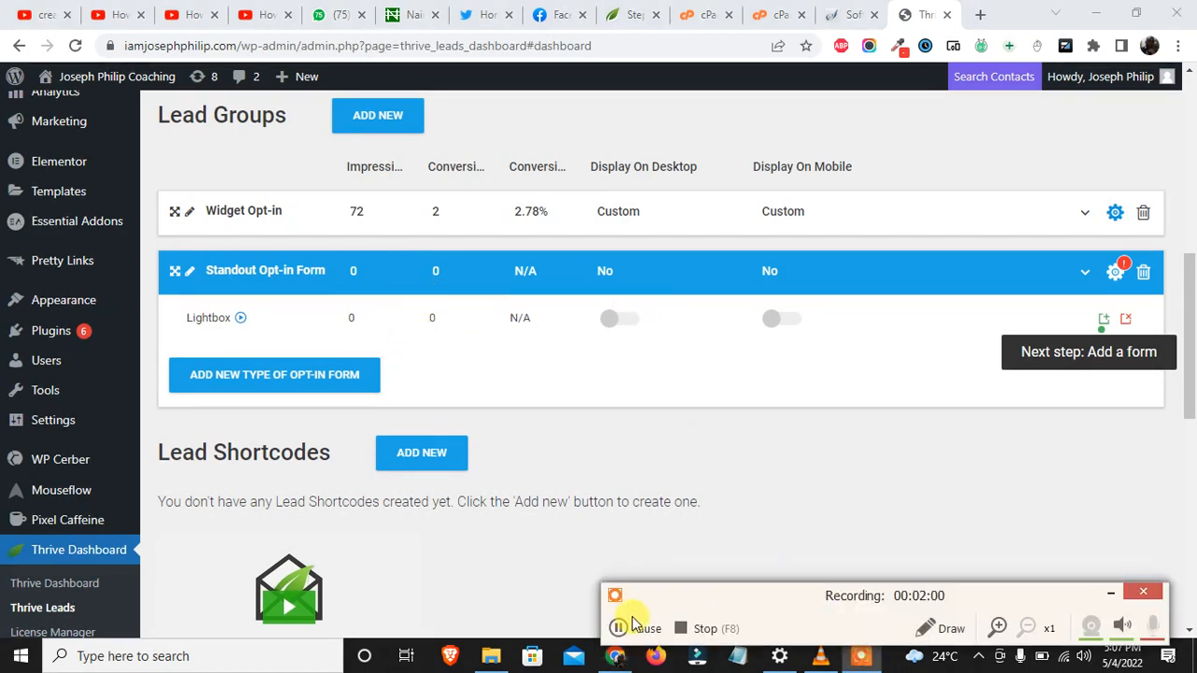
{"action": "left_click", "coordinate": [629, 629]}
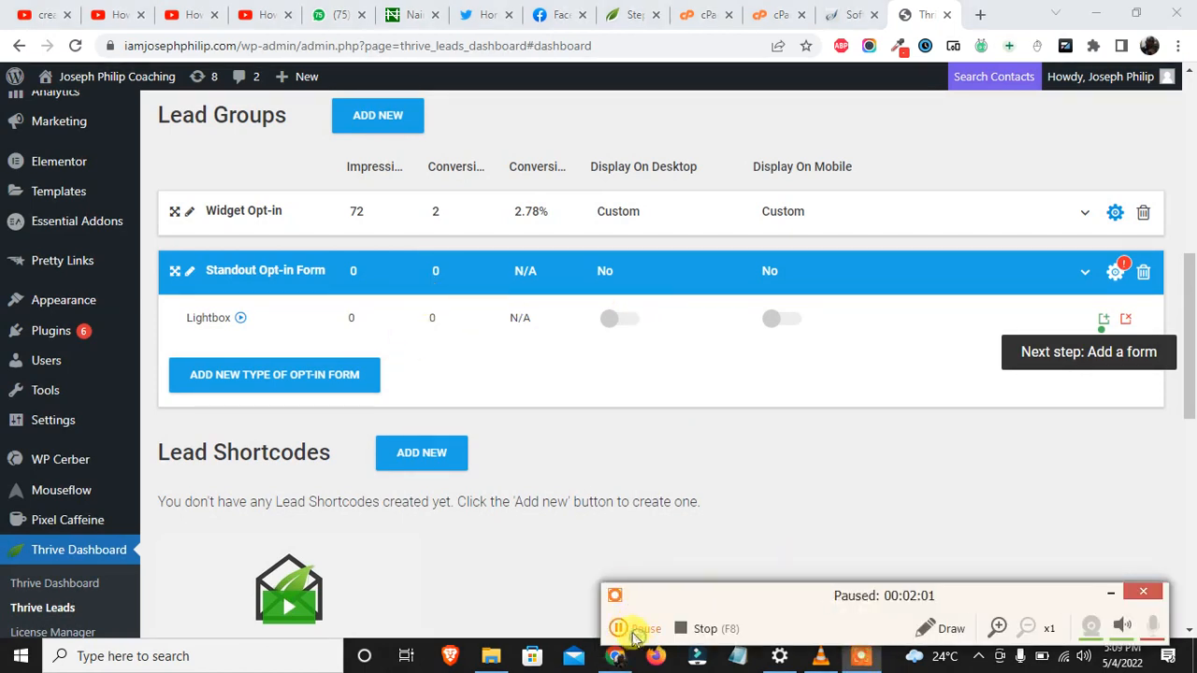
{"action": "left_click", "coordinate": [635, 630]}
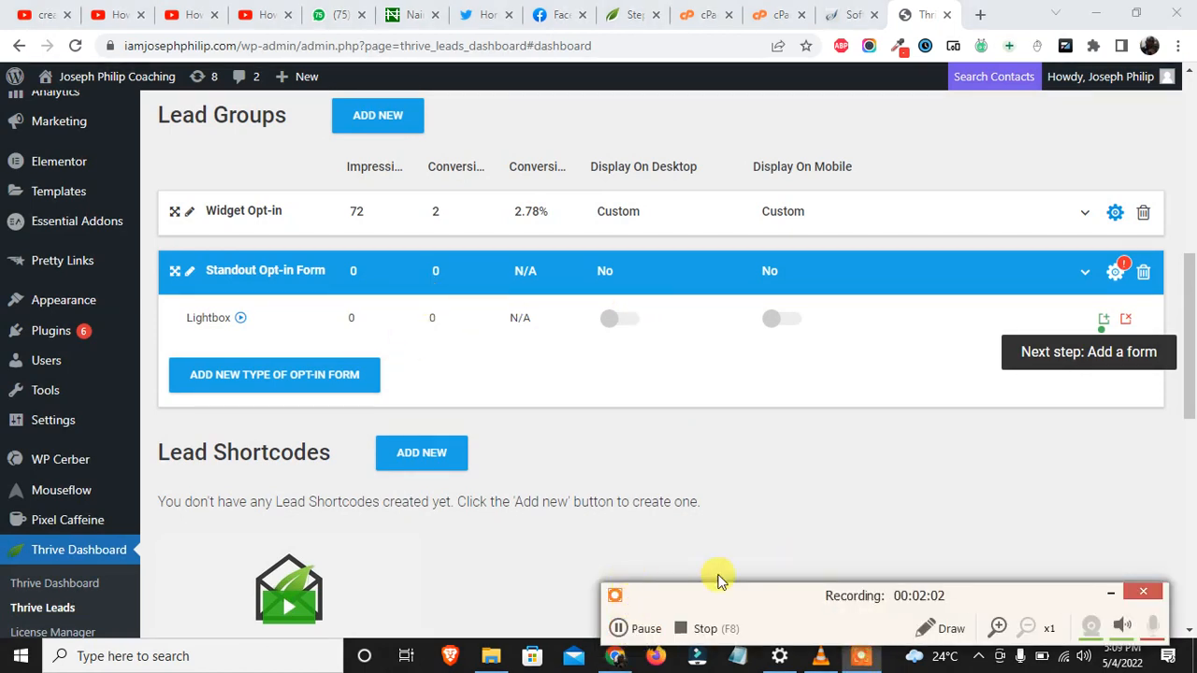
{"action": "left_click", "coordinate": [1121, 595]}
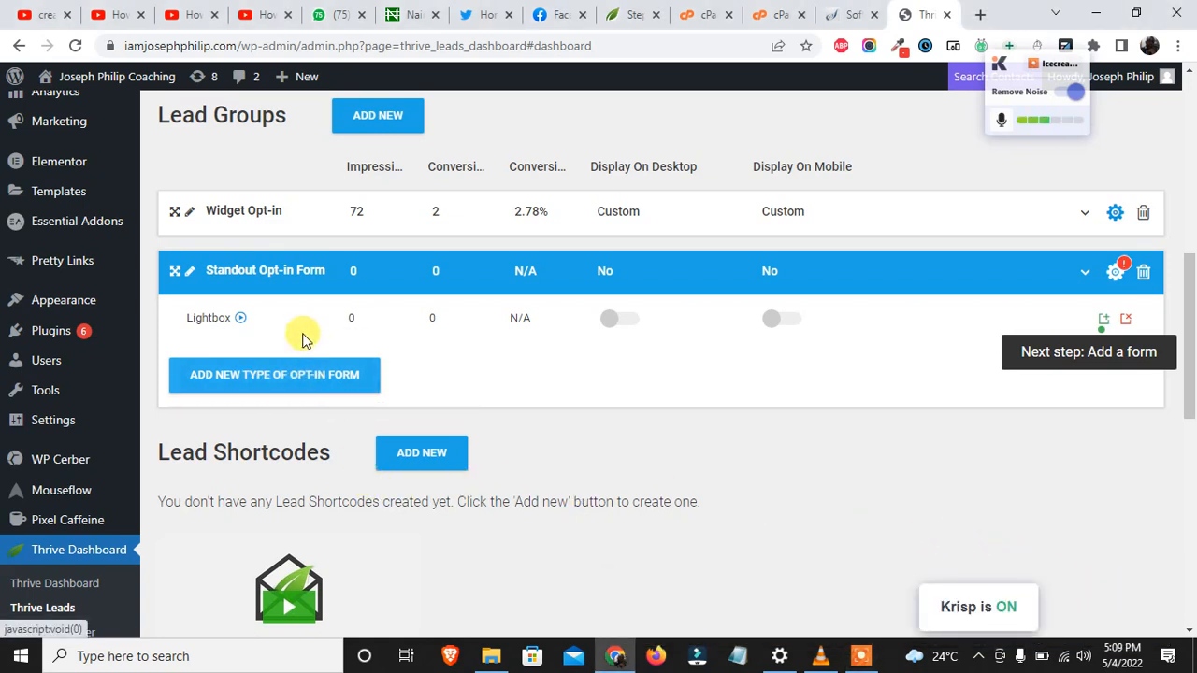
Create a form named "home page new" for the Lightbox type of the Standout Opt-in Form group.
{"action": "left_click", "coordinate": [1103, 320]}
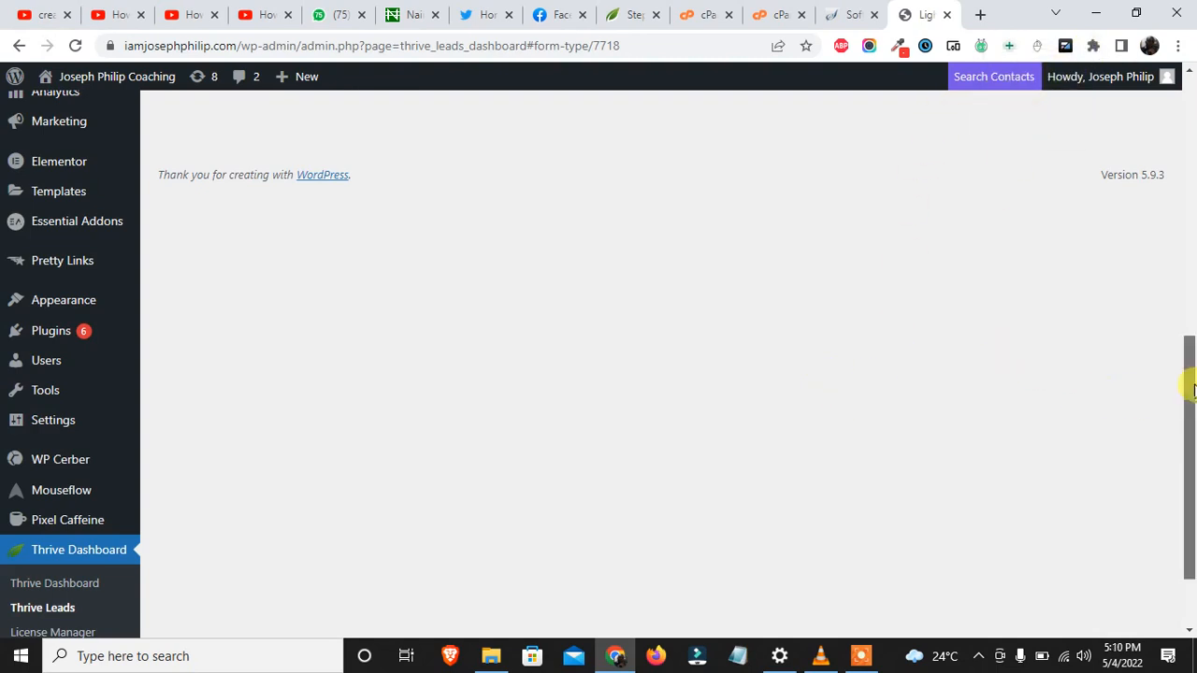
{"action": "left_click_drag", "start_coordinate": [1189, 374], "coordinate": [1186, 240]}
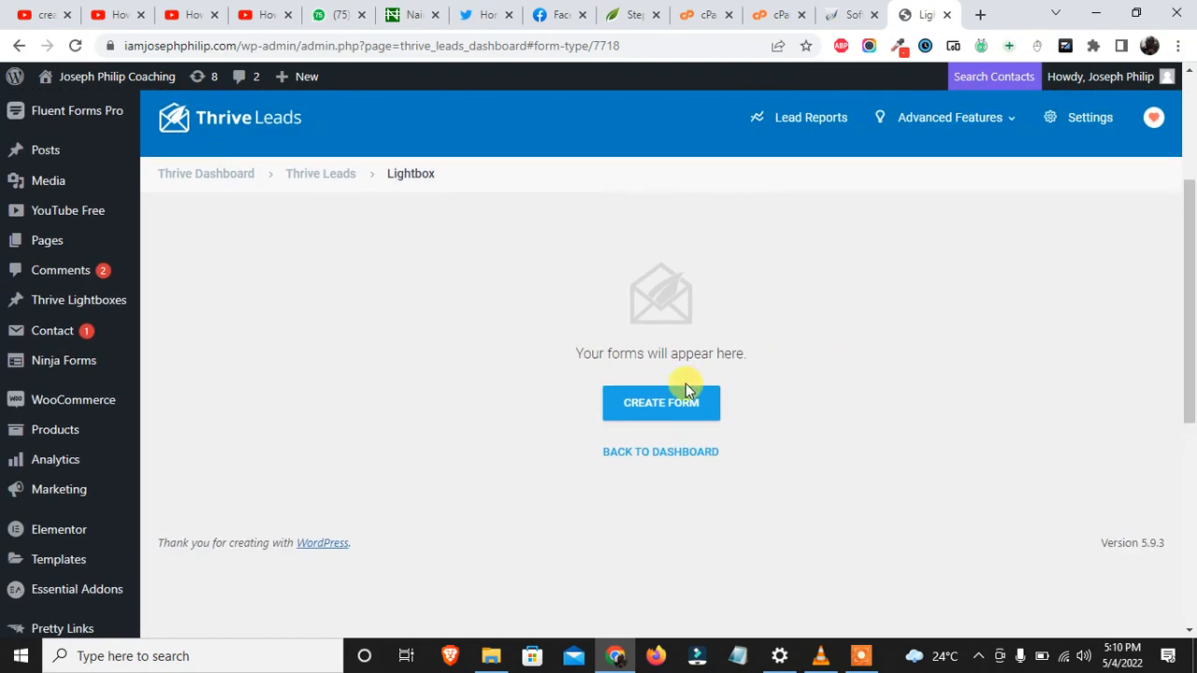
{"action": "left_click", "coordinate": [666, 407]}
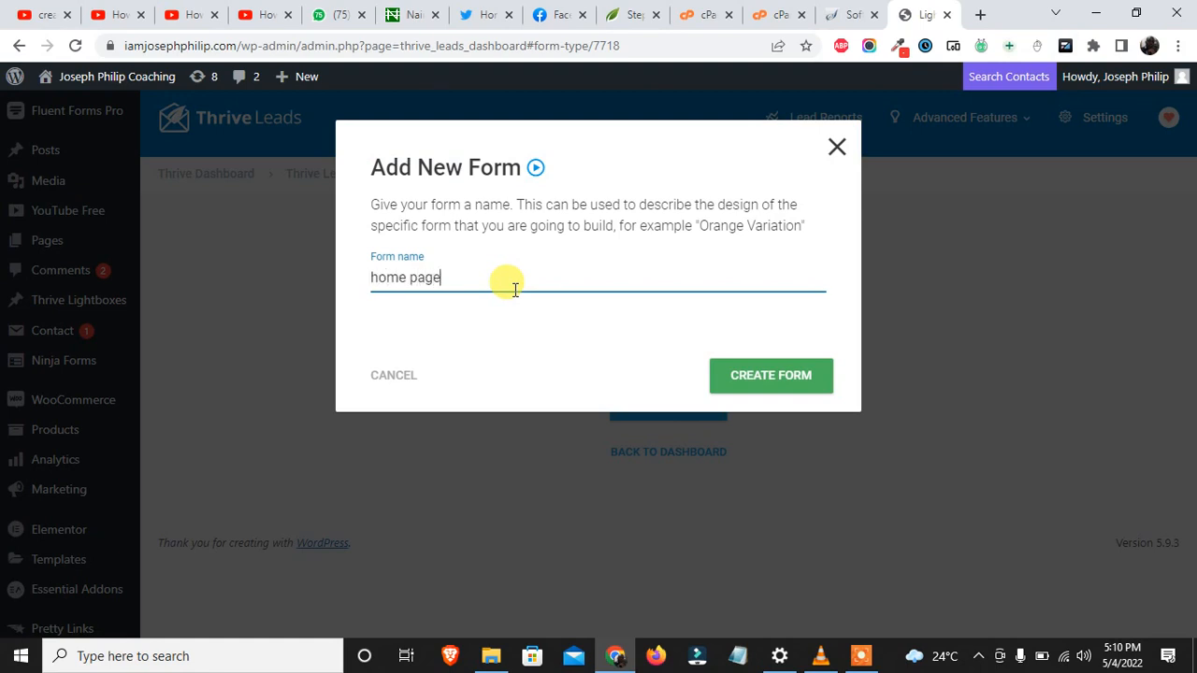
{"action": "left_click", "coordinate": [780, 382]}
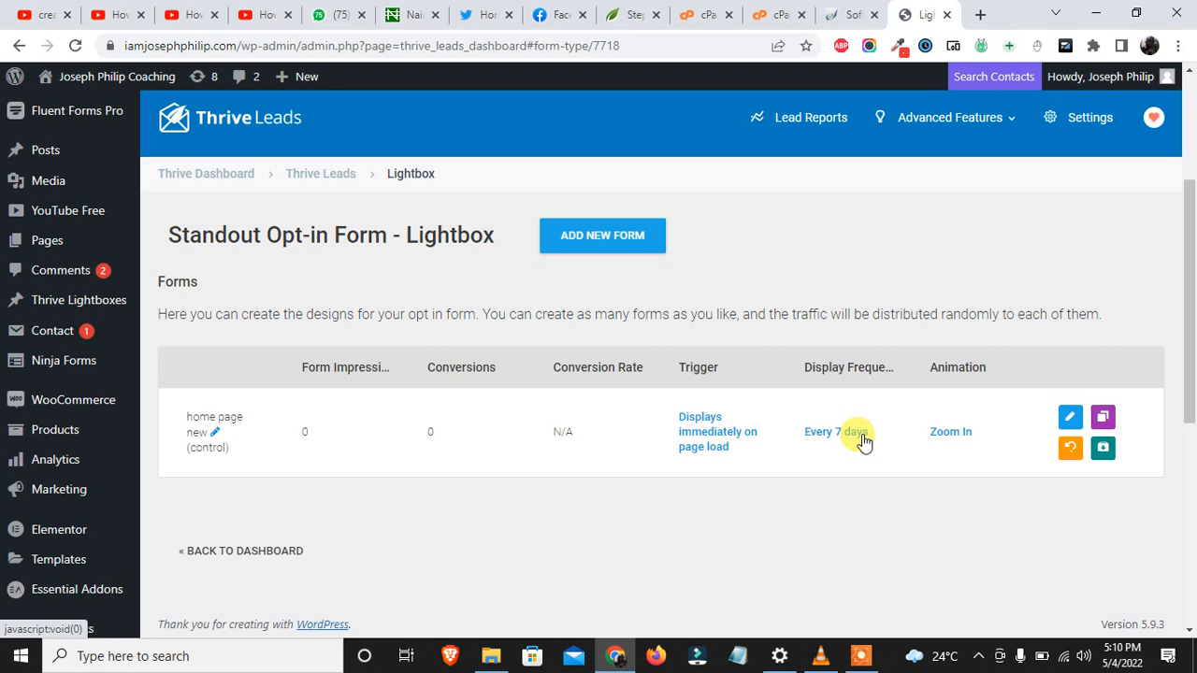
Review the available trigger options for the home page new form and close its trigger settings without changing them.
{"action": "left_click", "coordinate": [722, 436]}
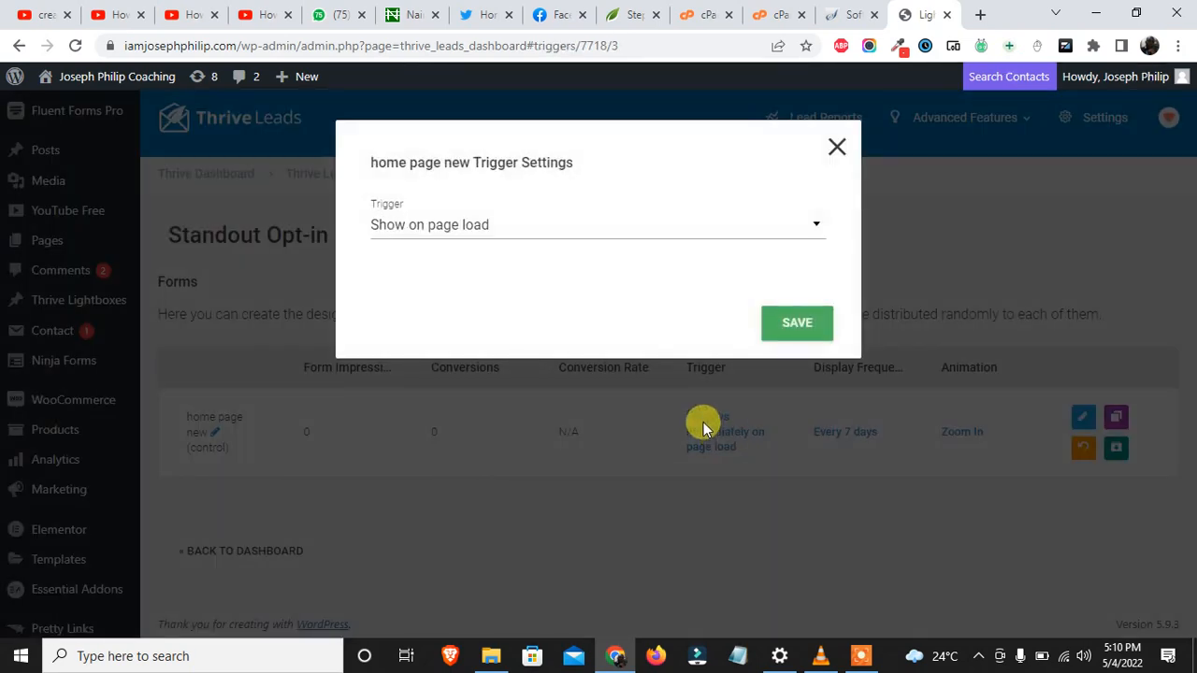
{"action": "left_click", "coordinate": [652, 232]}
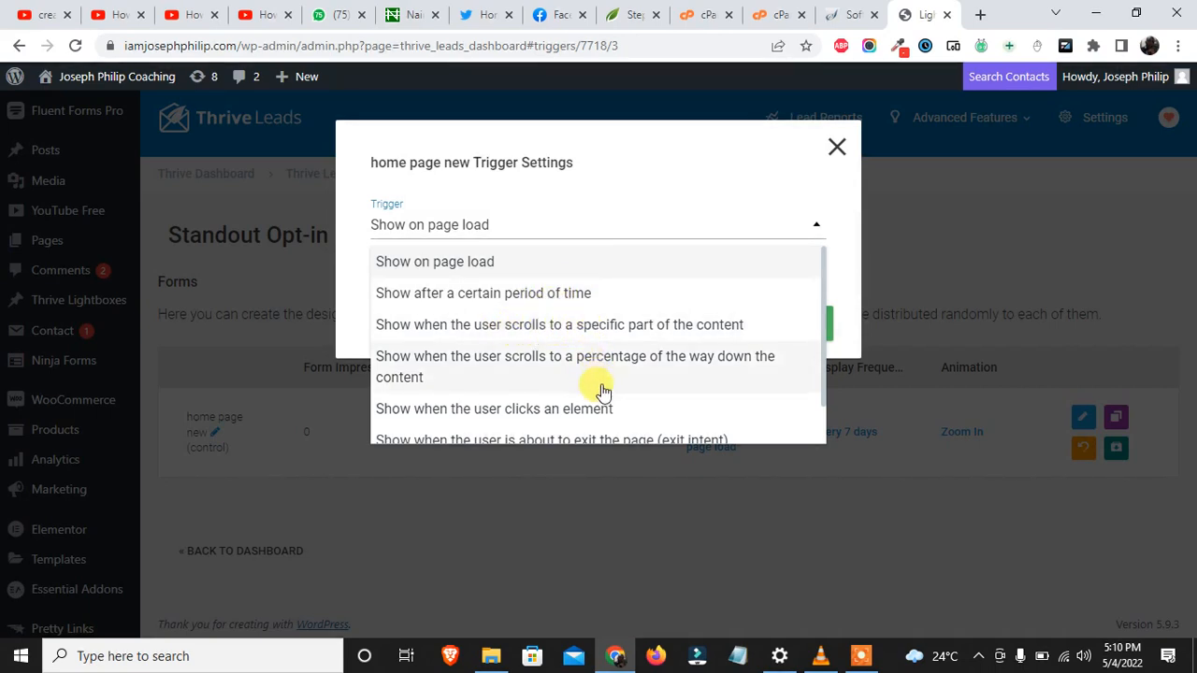
{"action": "scroll", "coordinate": [603, 391], "scroll_direction": "down", "scroll_amount": 1}
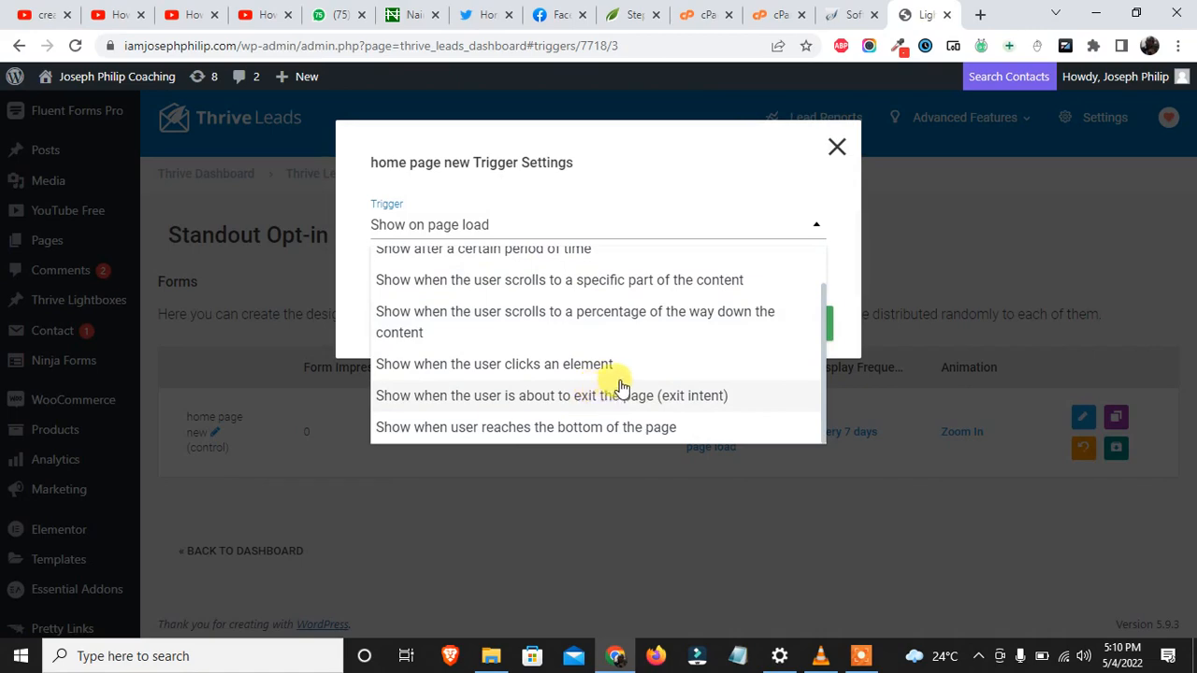
{"action": "scroll", "coordinate": [608, 383], "scroll_direction": "up", "scroll_amount": 1}
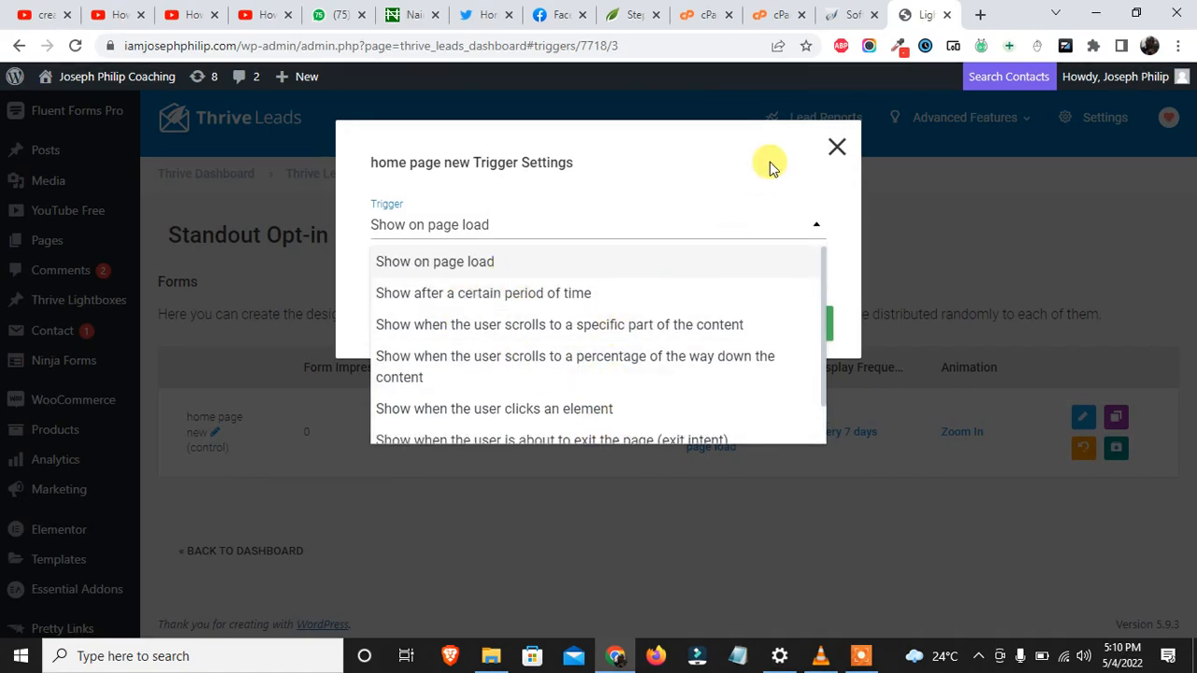
{"action": "left_click", "coordinate": [836, 147]}
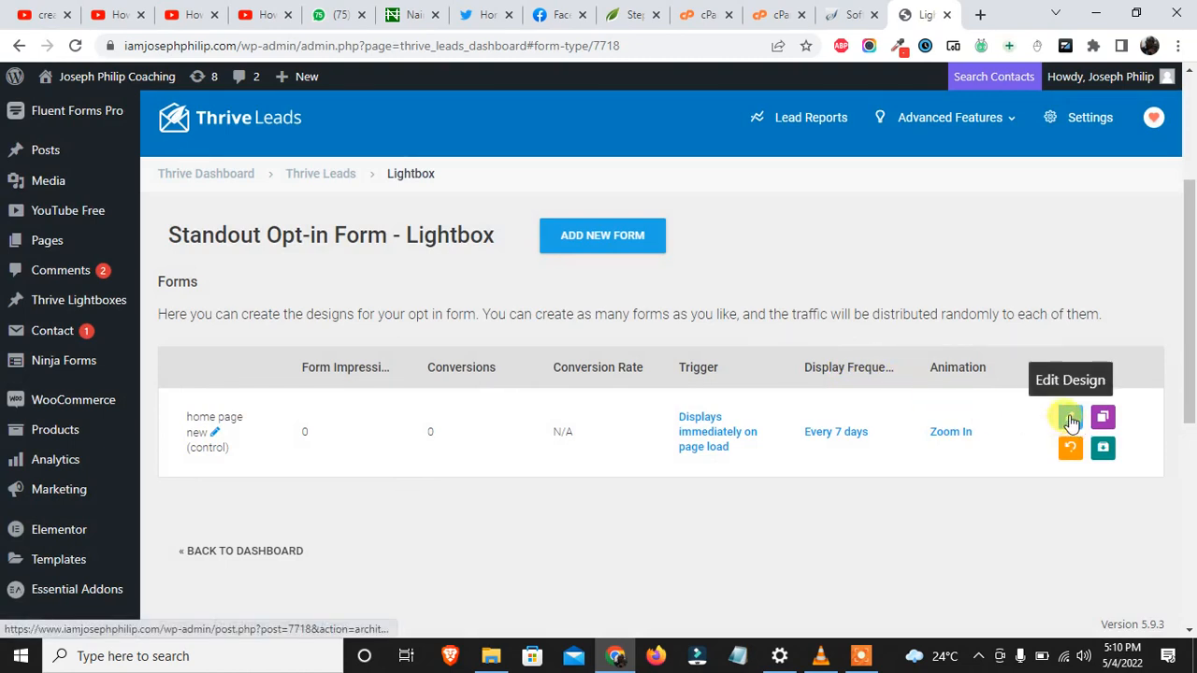
Open the design of the home page new form for editing.
{"action": "left_click", "coordinate": [1071, 418]}
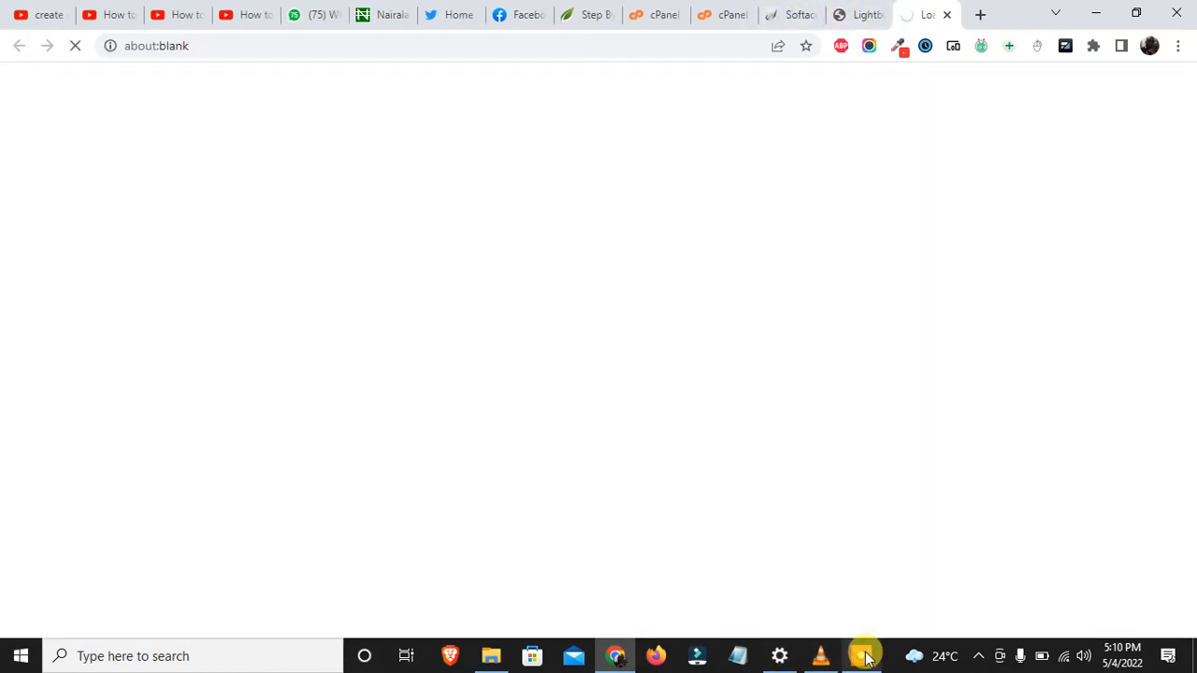
{"action": "mouse_move", "coordinate": [863, 654]}
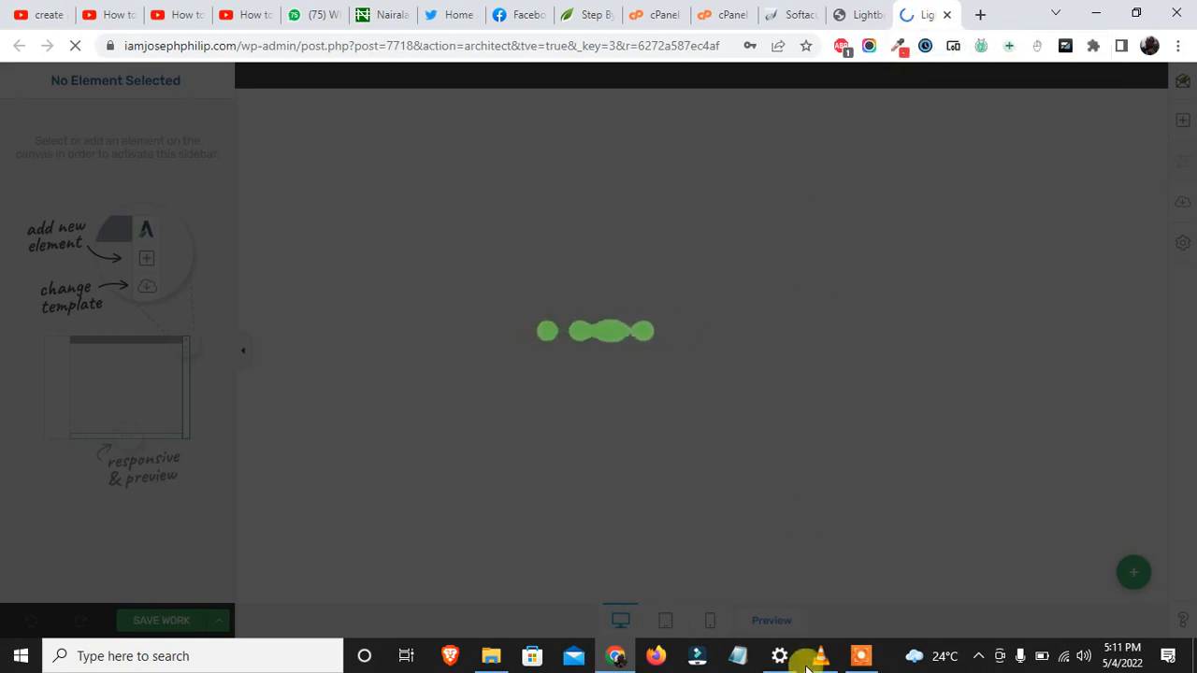
{"action": "left_click", "coordinate": [853, 664]}
{"action": "left_click", "coordinate": [620, 628]}
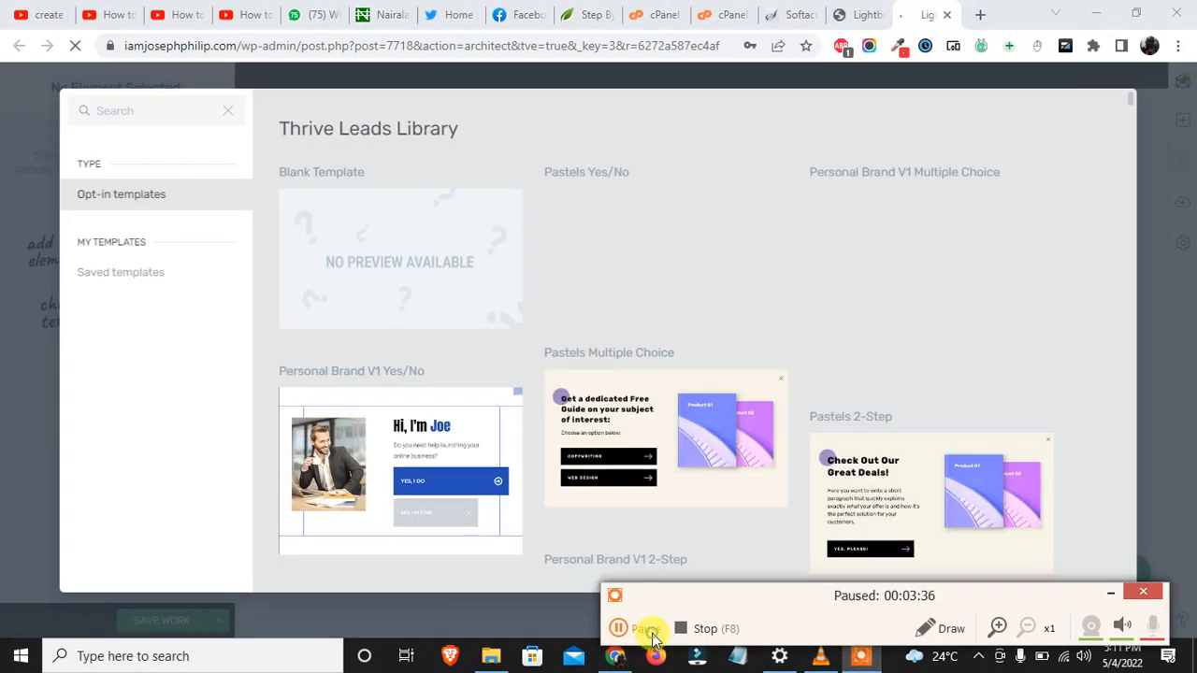
{"action": "left_click", "coordinate": [1111, 597]}
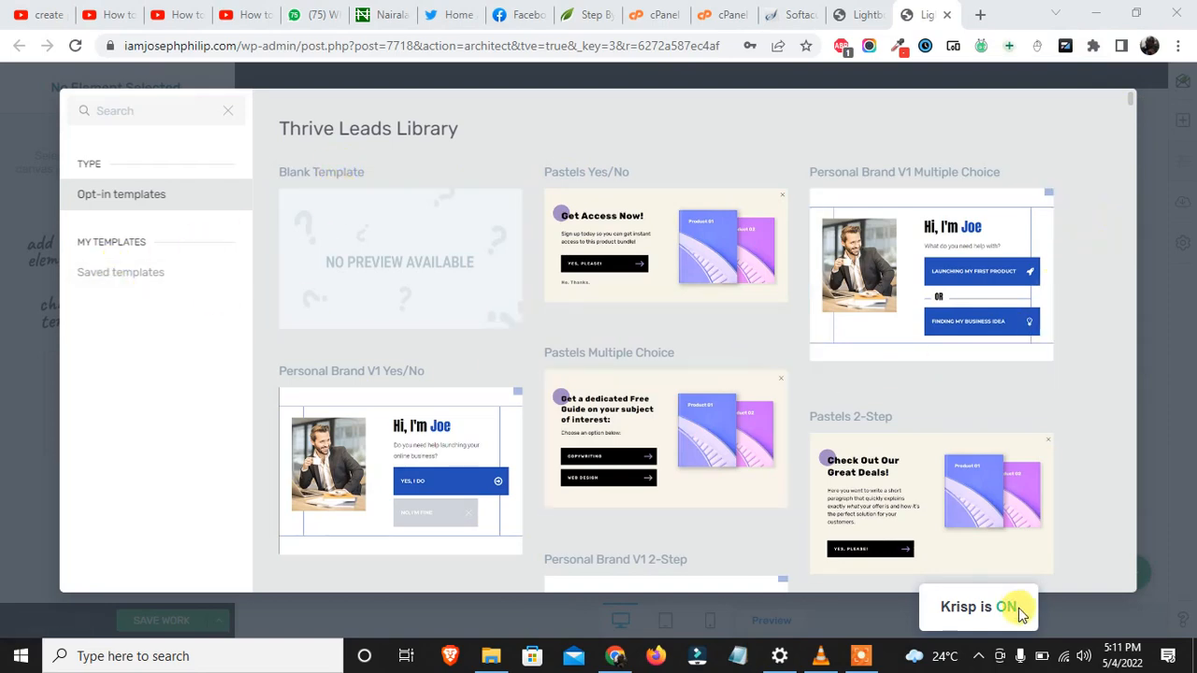
Browse the Thrive Leads Library and start the form design from the Blank Template.
{"action": "left_click_drag", "start_coordinate": [1133, 99], "coordinate": [1097, 374]}
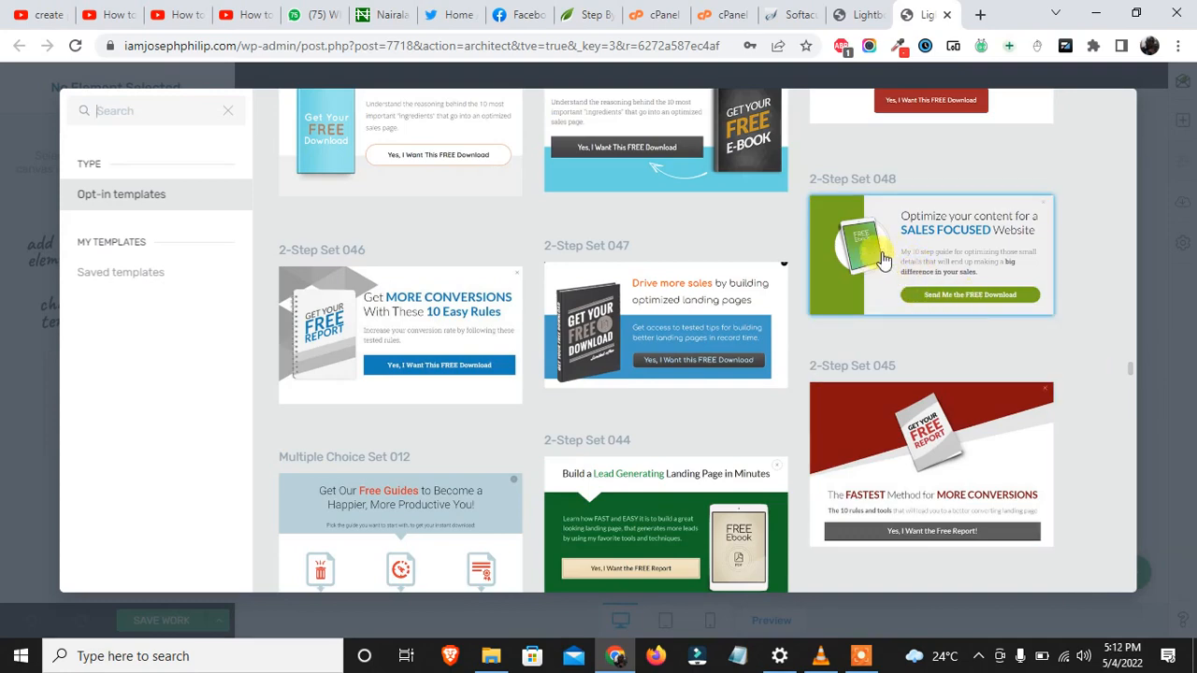
{"action": "left_click_drag", "start_coordinate": [1128, 368], "coordinate": [1136, 93]}
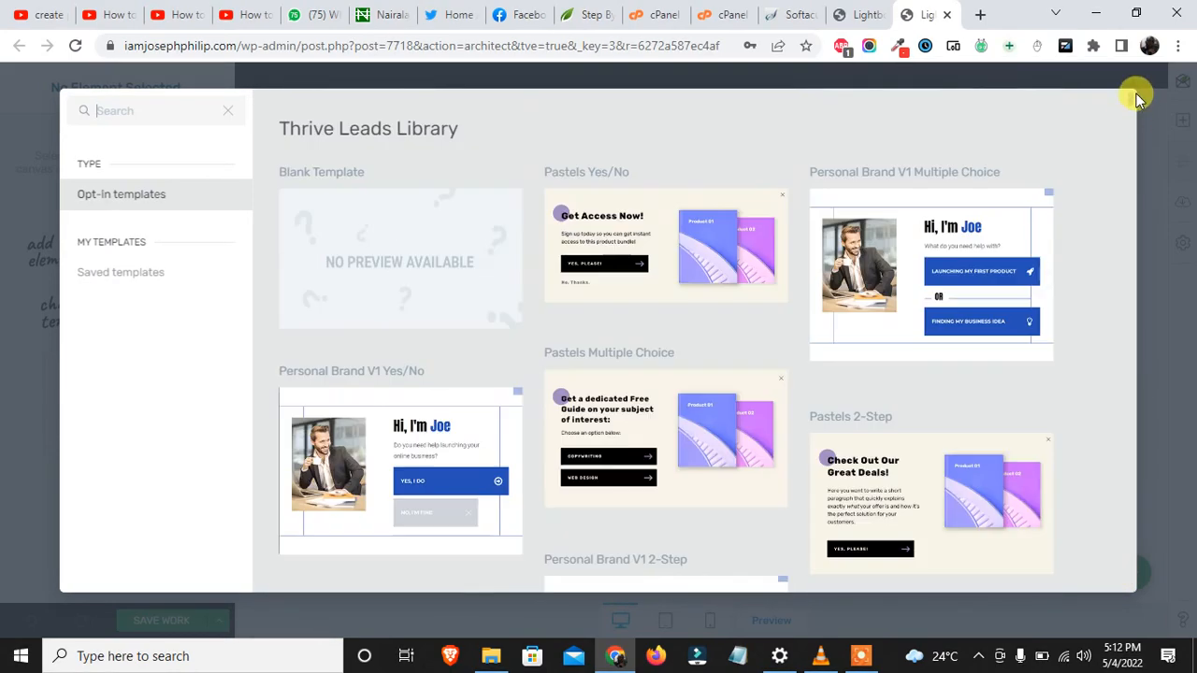
{"action": "left_click", "coordinate": [393, 263]}
{"action": "left_click", "coordinate": [1001, 568]}
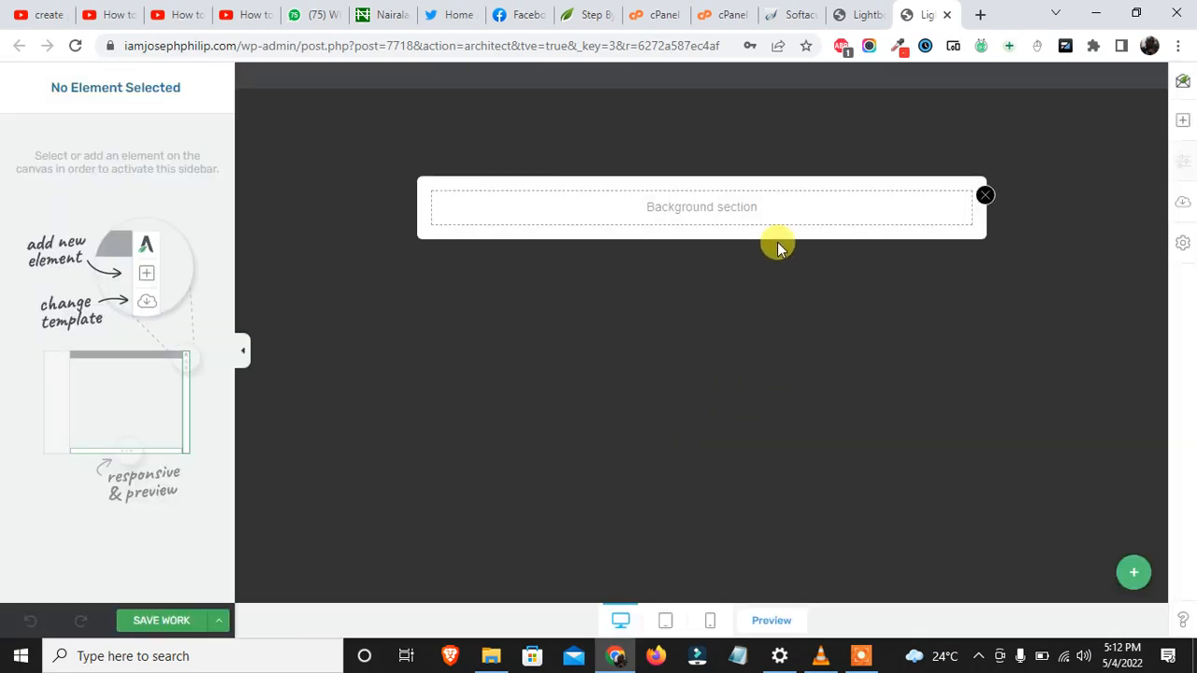
Add an Image element to the lightbox's background section, leaving its image unchosen.
{"action": "left_click", "coordinate": [1186, 126]}
{"action": "left_click_drag", "start_coordinate": [1116, 235], "coordinate": [642, 231]}
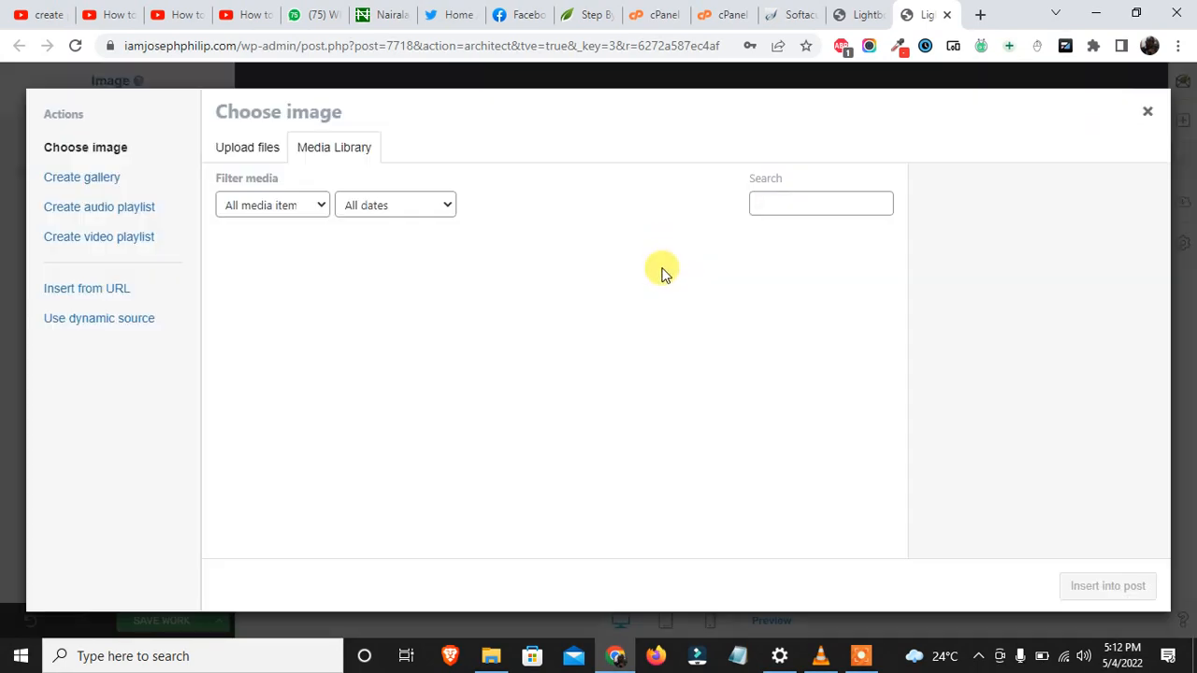
{"action": "left_click", "coordinate": [1148, 113]}
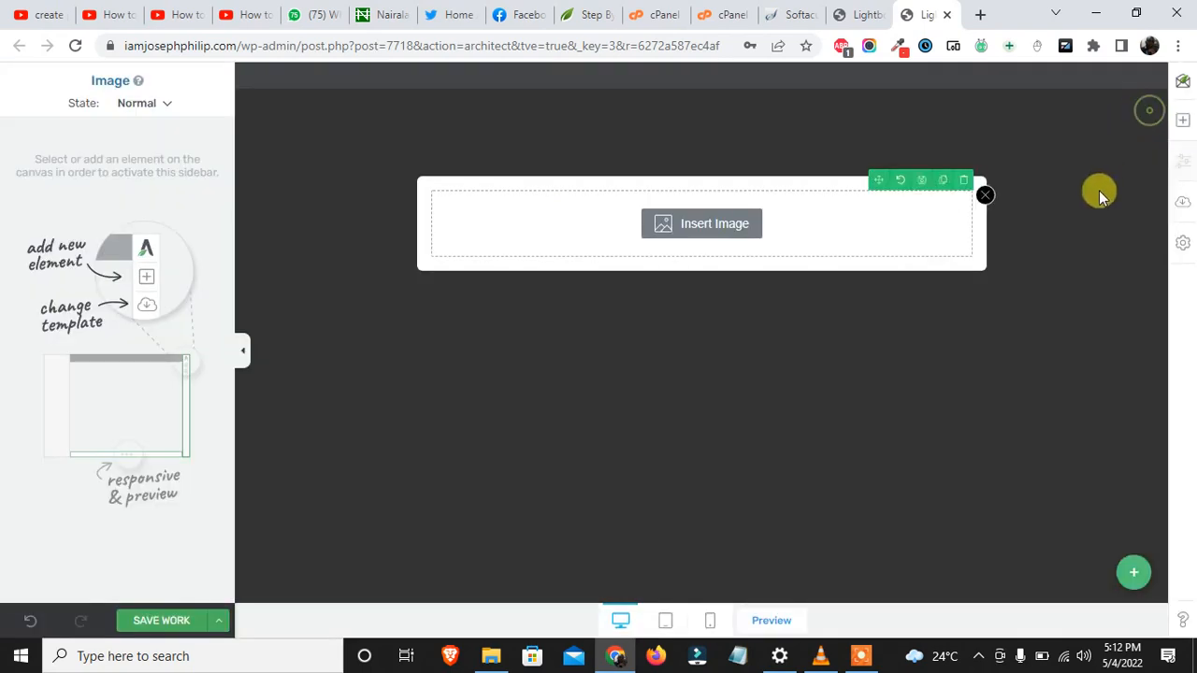
Add a Content Box below the image placeholder and a Text element between the two.
{"action": "left_click", "coordinate": [1182, 125]}
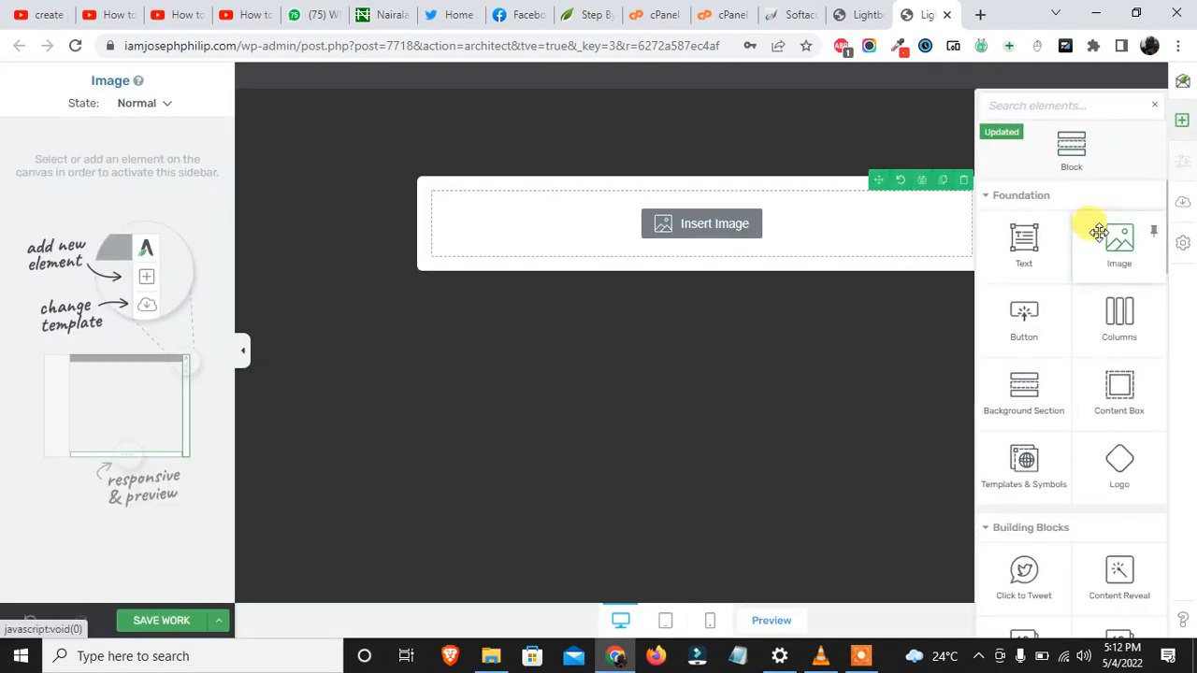
{"action": "left_click_drag", "start_coordinate": [1119, 392], "coordinate": [711, 265]}
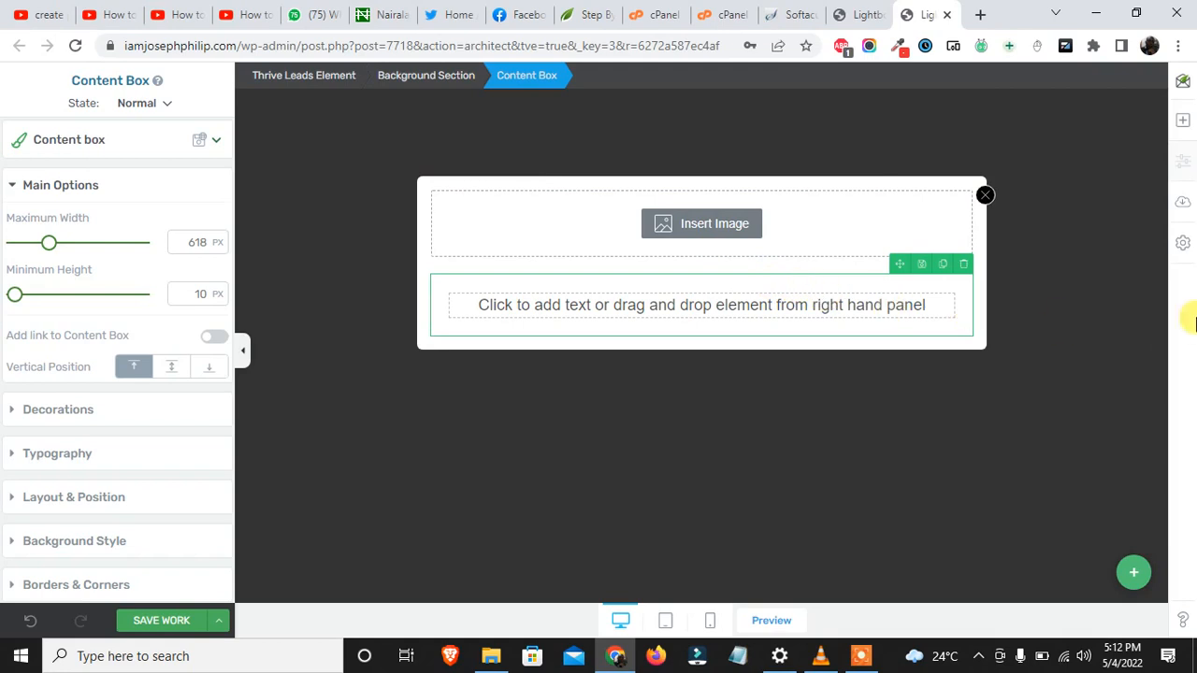
{"action": "left_click", "coordinate": [1180, 127]}
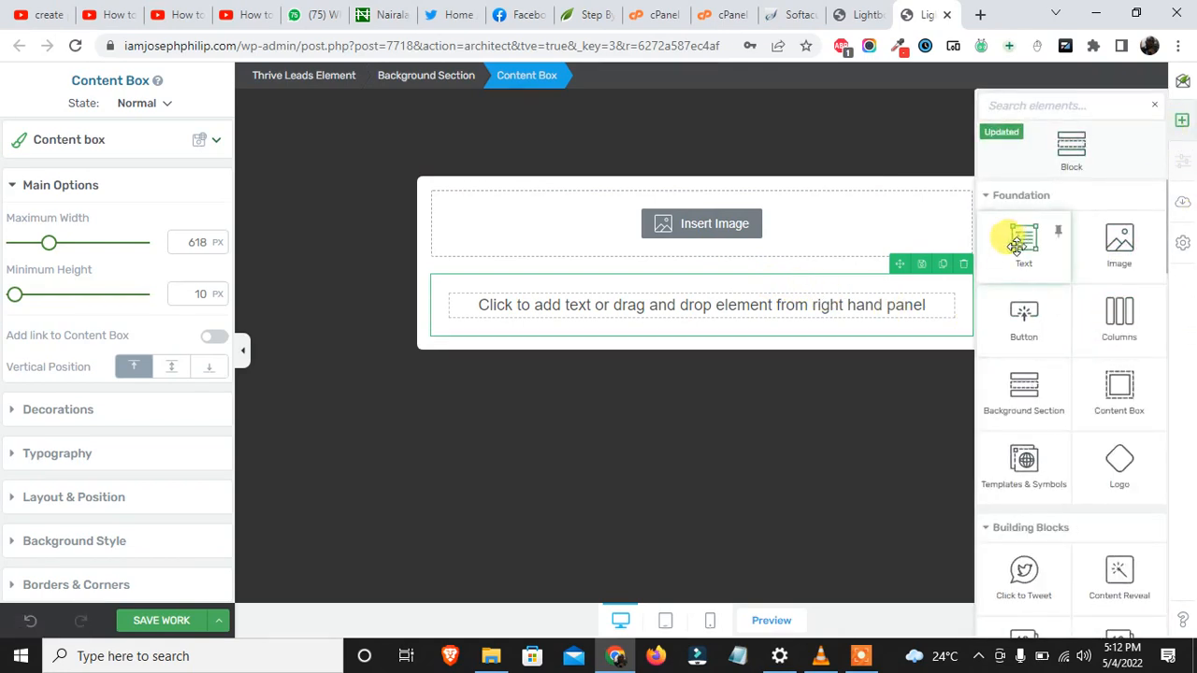
{"action": "left_click_drag", "start_coordinate": [1017, 245], "coordinate": [716, 287]}
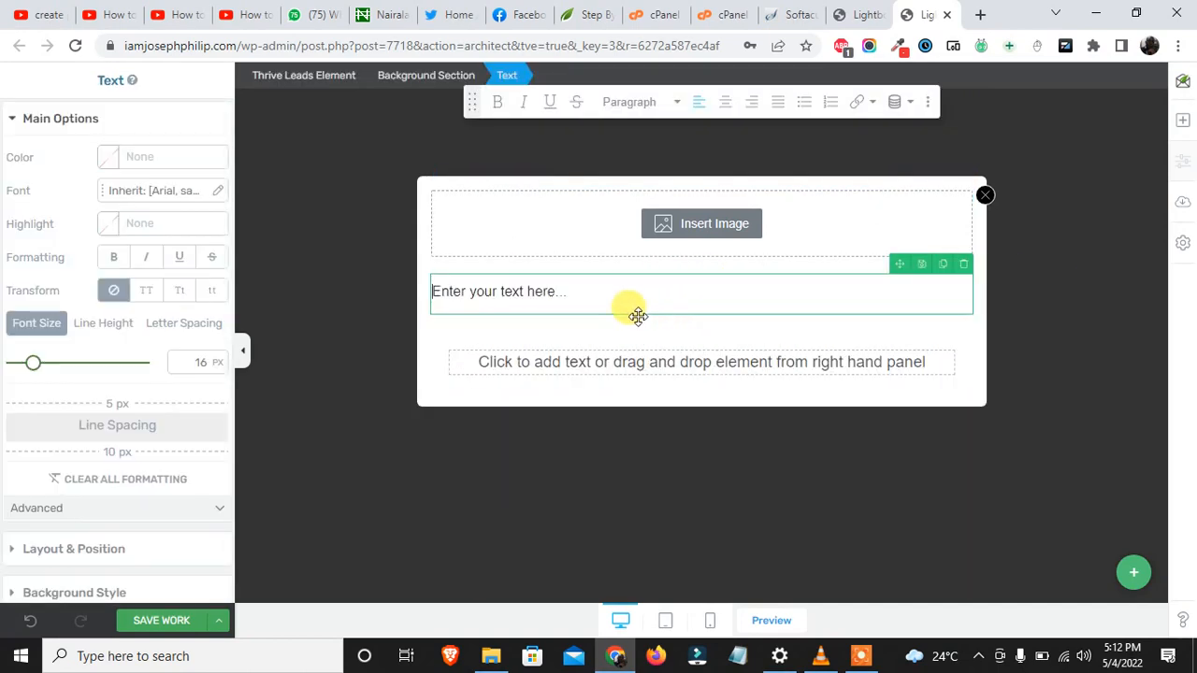
Find the Lead Generation element and place it inside the content box without choosing a template.
{"action": "left_click", "coordinate": [1181, 122]}
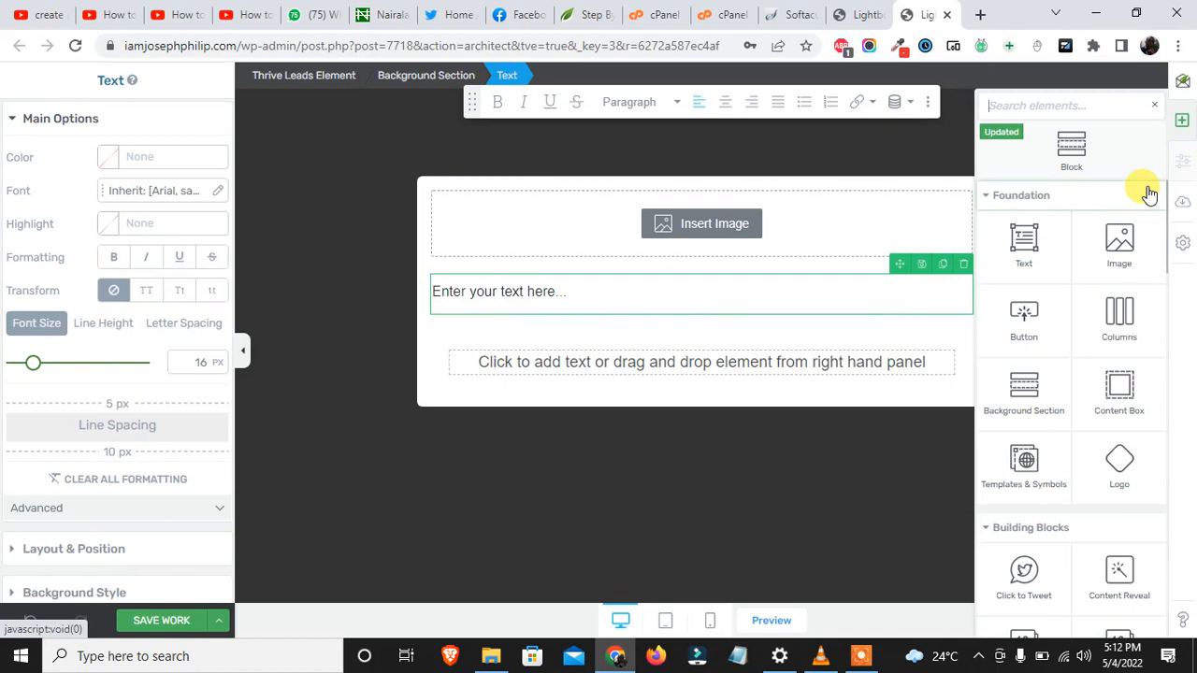
{"action": "type", "text": "op"}
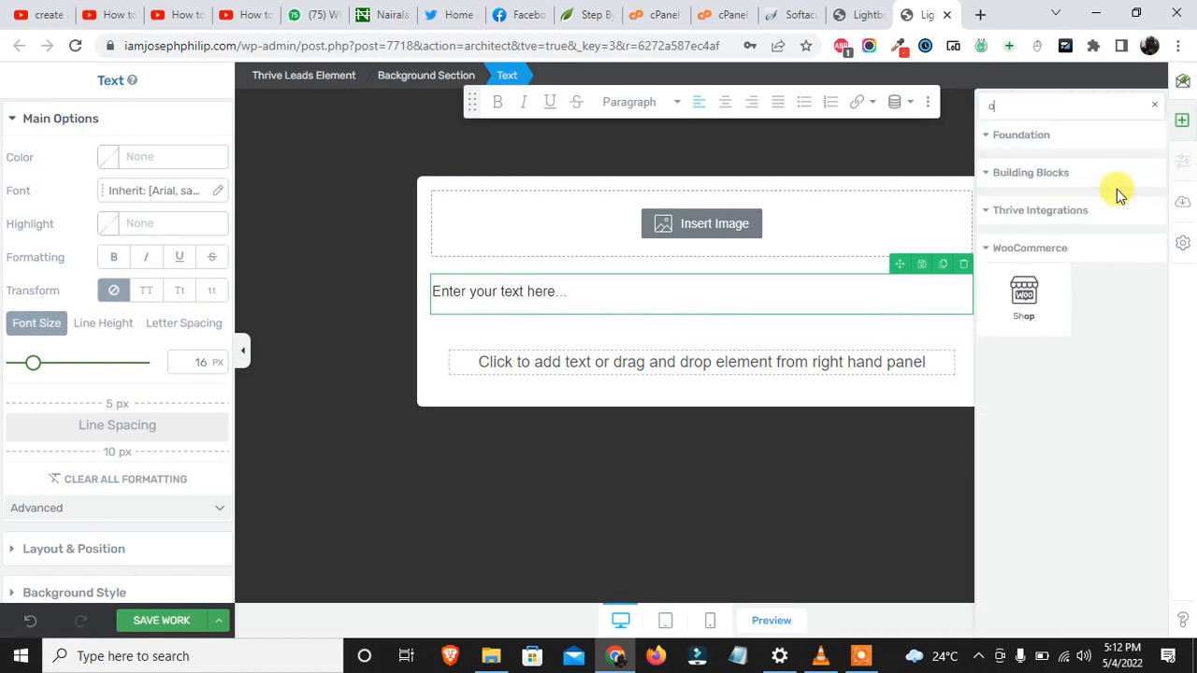
{"action": "key", "text": "BackSpace"}
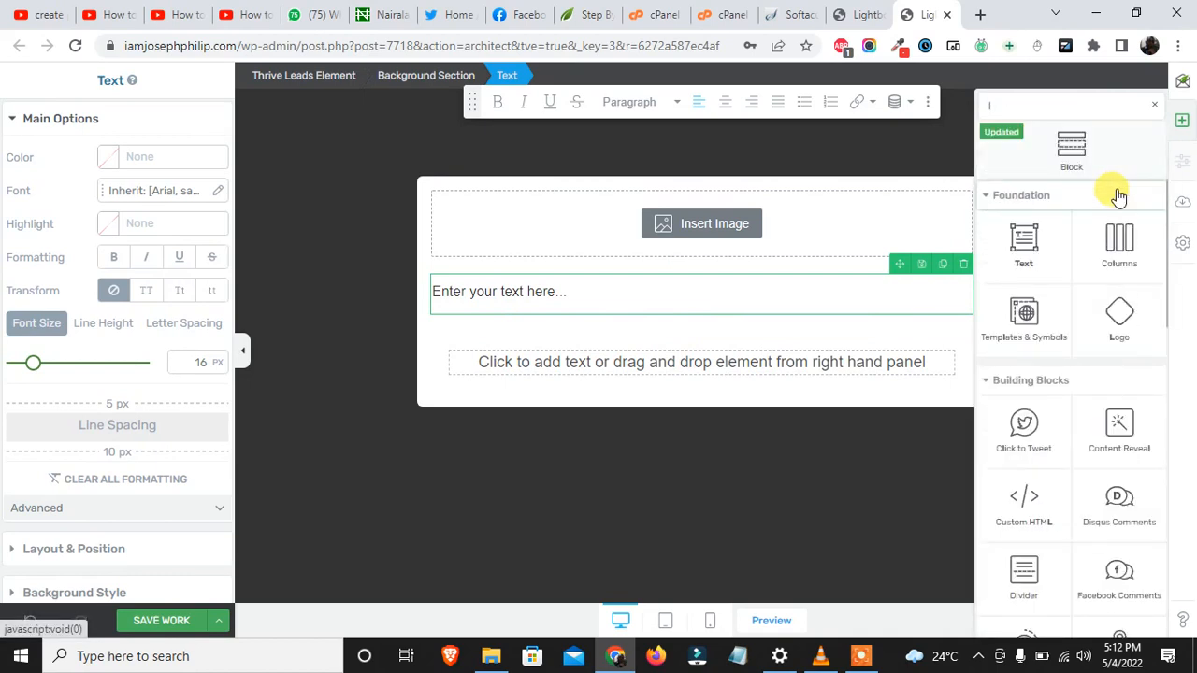
{"action": "type", "text": "lea"}
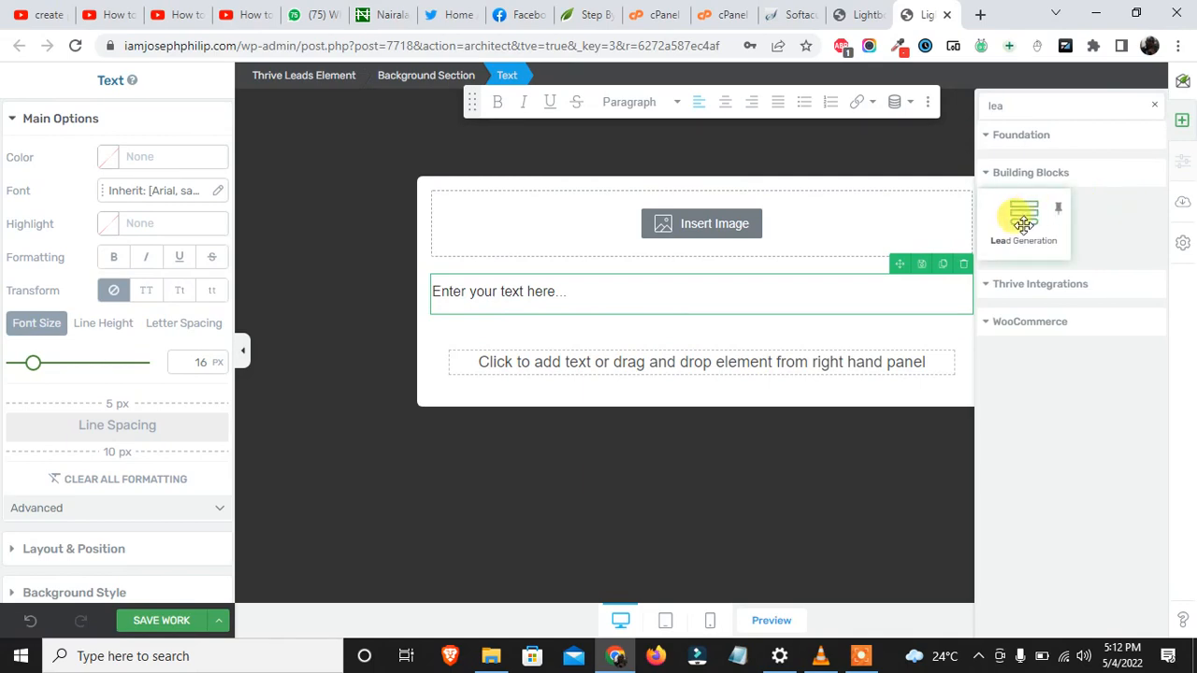
{"action": "left_click_drag", "start_coordinate": [1024, 223], "coordinate": [761, 361]}
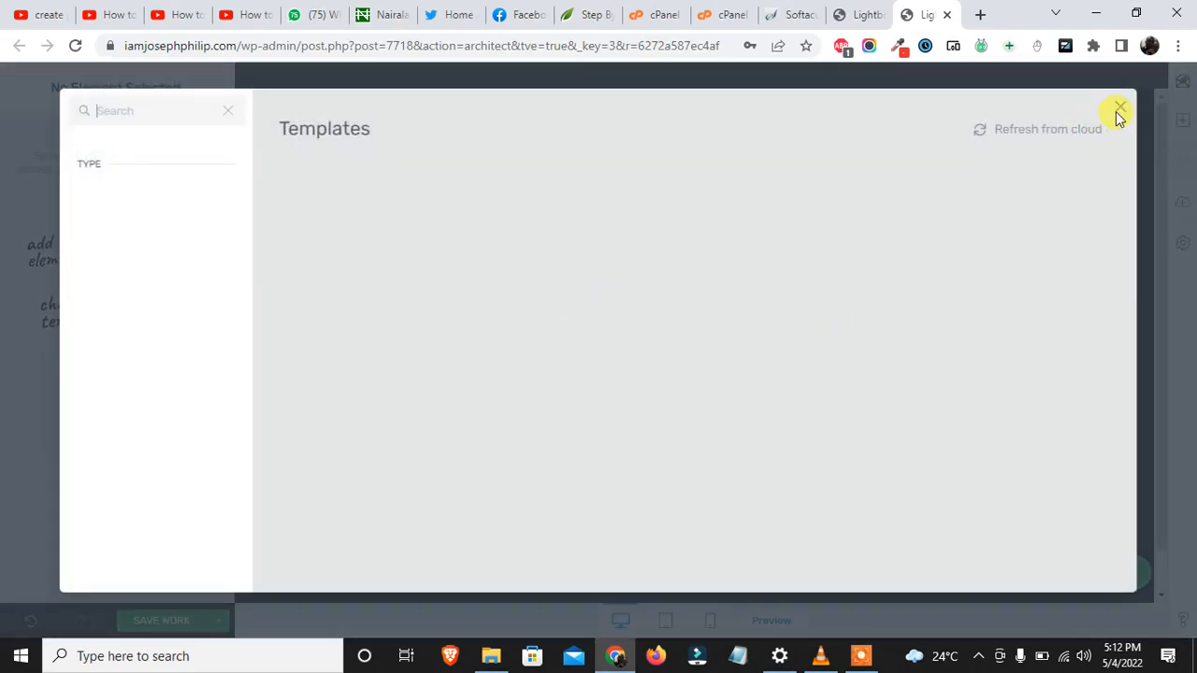
{"action": "left_click", "coordinate": [1118, 108]}
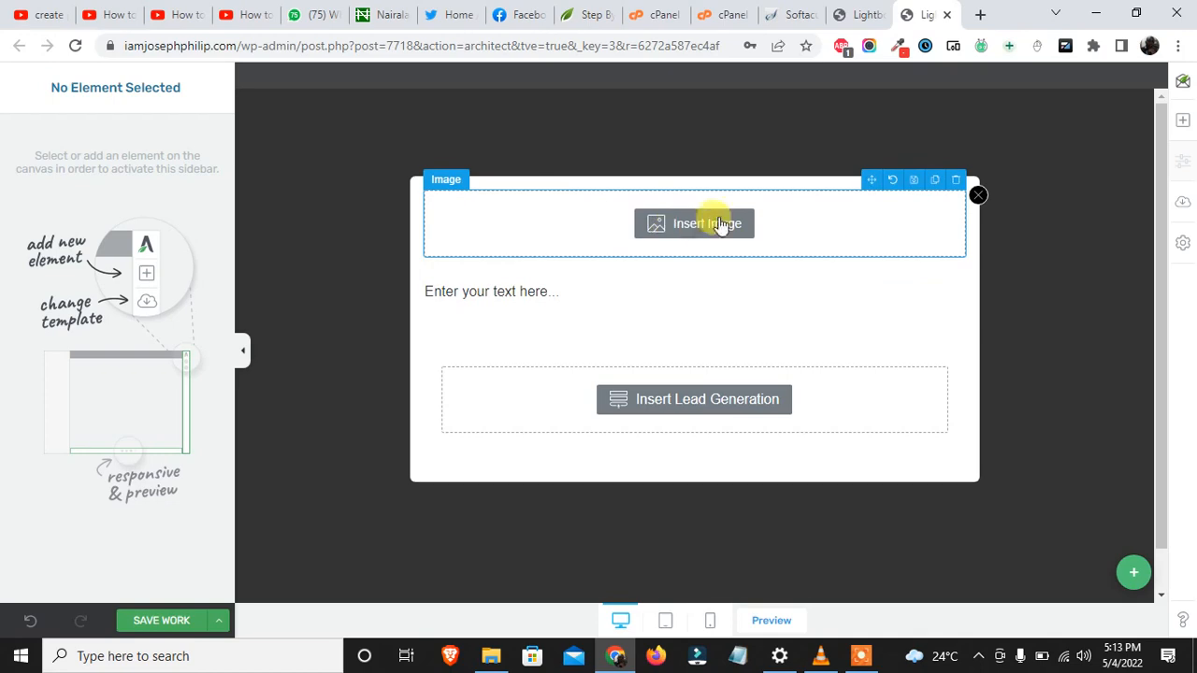
Open the Unsplash website in a new browser tab.
{"action": "left_click", "coordinate": [988, 20]}
{"action": "type", "text": "unps"}
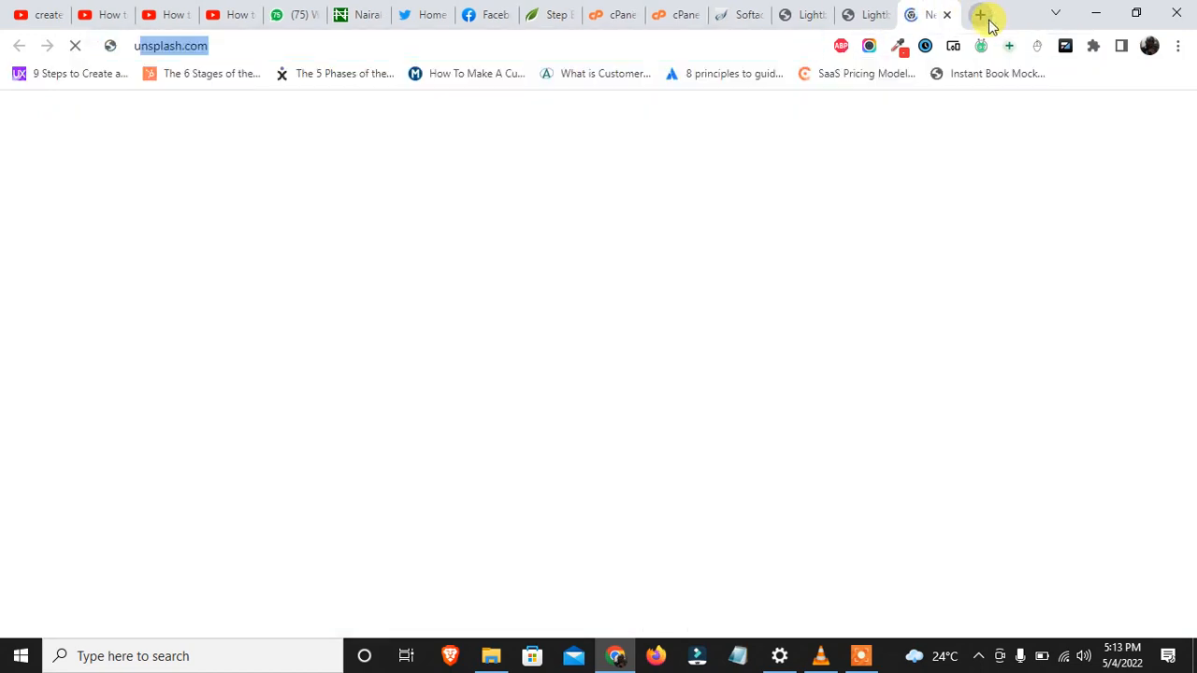
{"action": "key", "text": "BackSpace"}
{"action": "key", "text": "BackSpace"}
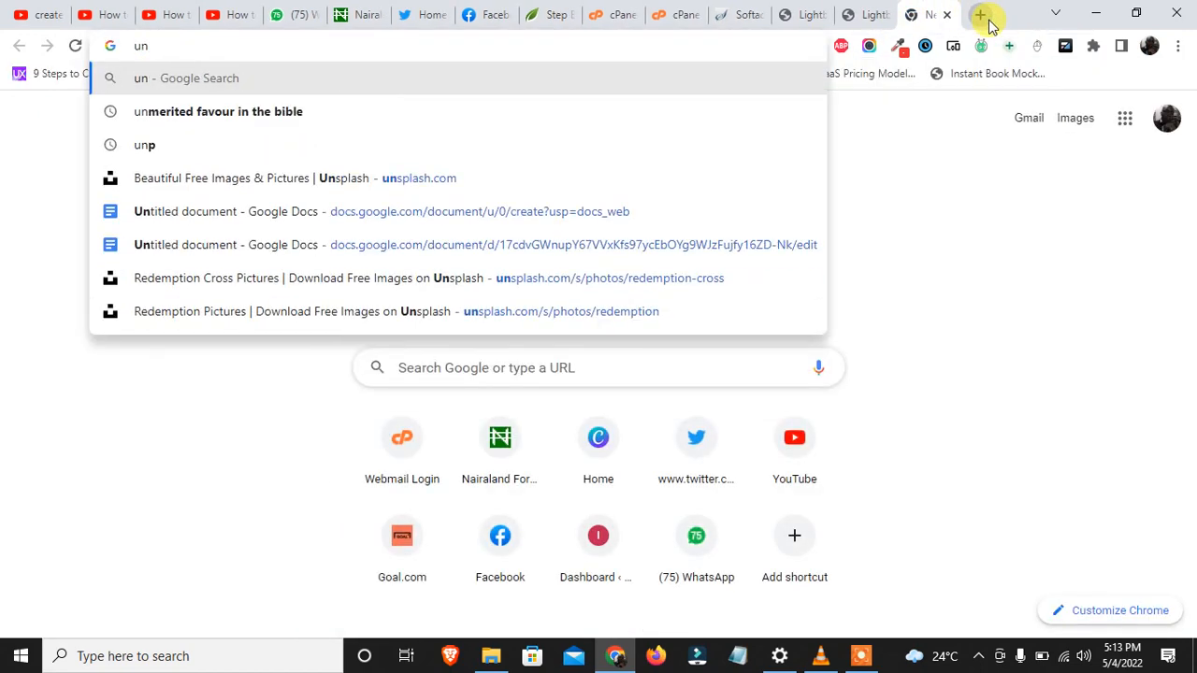
{"action": "type", "text": "s"}
{"action": "key", "text": "Return"}
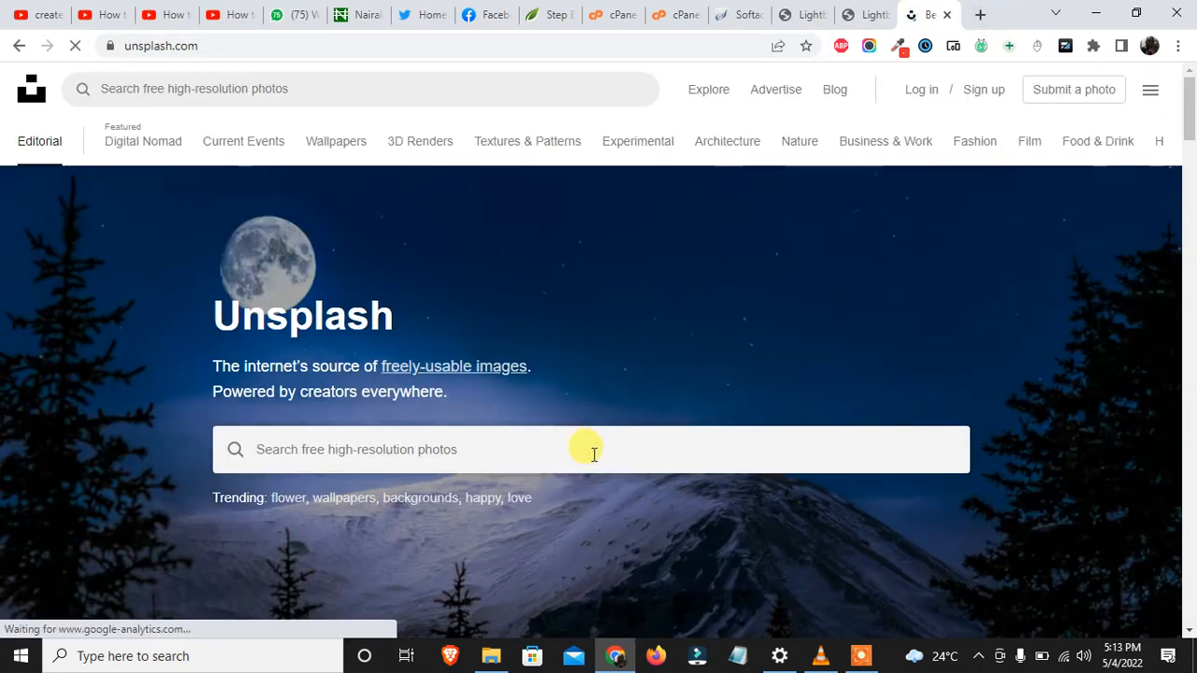
Search Unsplash for "businessman" photos.
{"action": "left_click", "coordinate": [592, 453]}
{"action": "type", "text": "busine"}
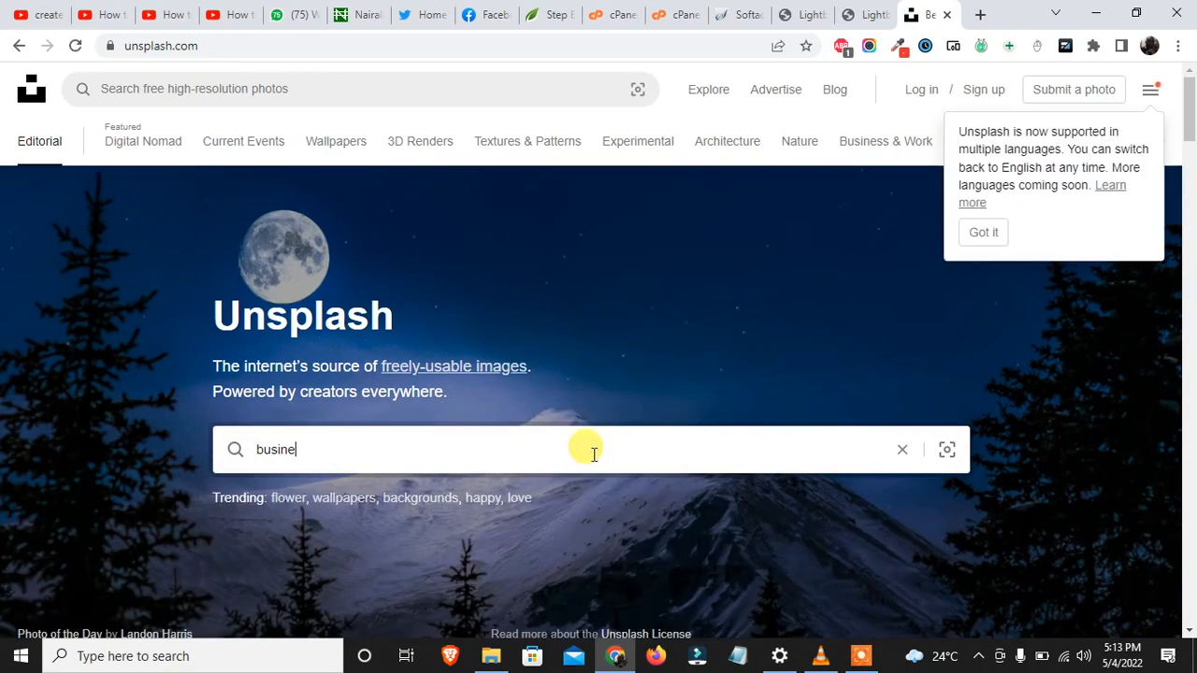
{"action": "type", "text": "ssman"}
{"action": "key", "text": "Return"}
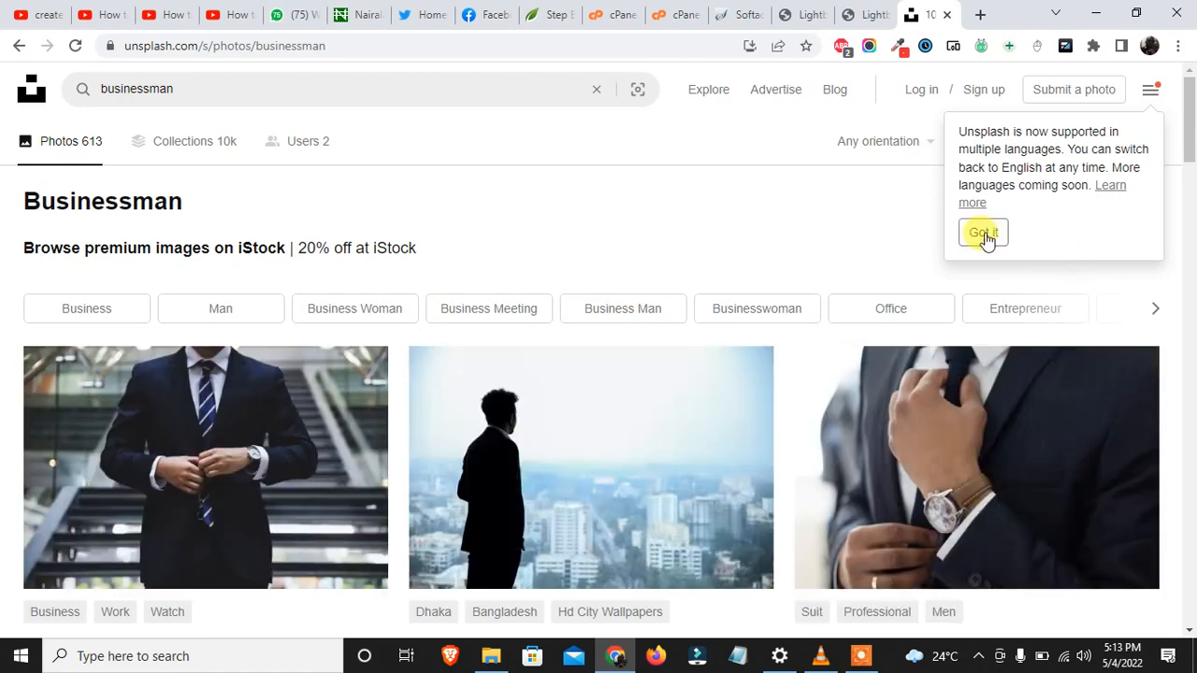
Dismiss the language notice and download the photo of the smiling man in a blue suit standing outdoors.
{"action": "left_click", "coordinate": [985, 232]}
{"action": "left_click_drag", "start_coordinate": [1191, 139], "coordinate": [1191, 211]}
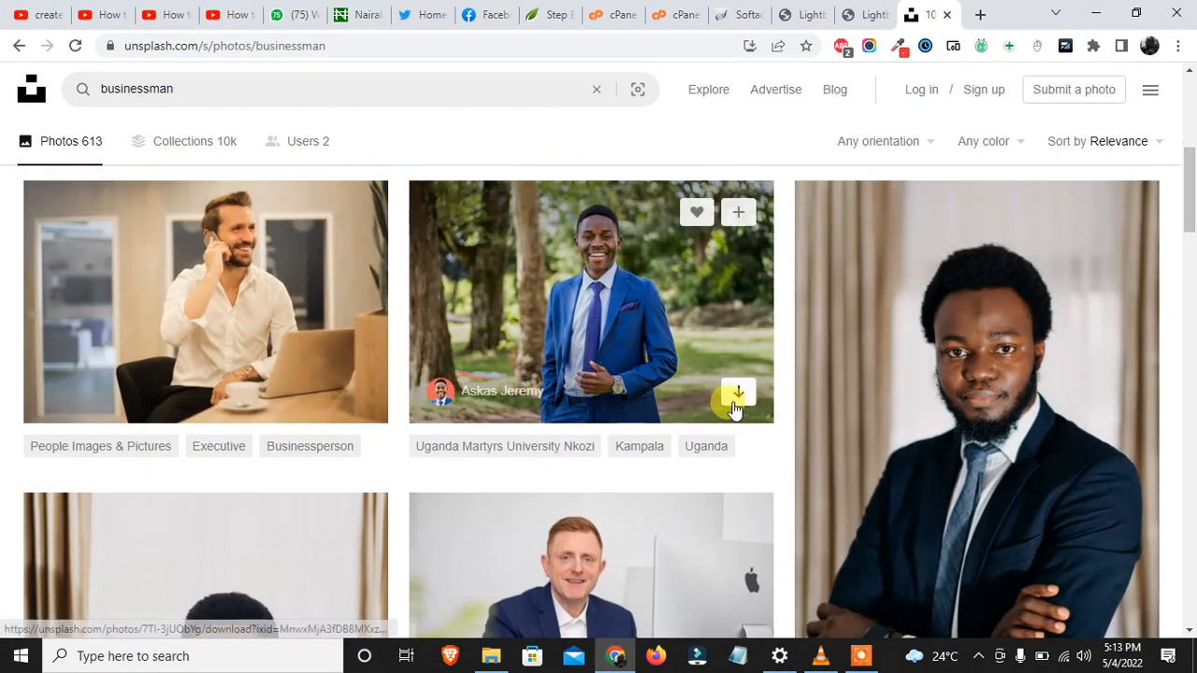
{"action": "left_click", "coordinate": [735, 400]}
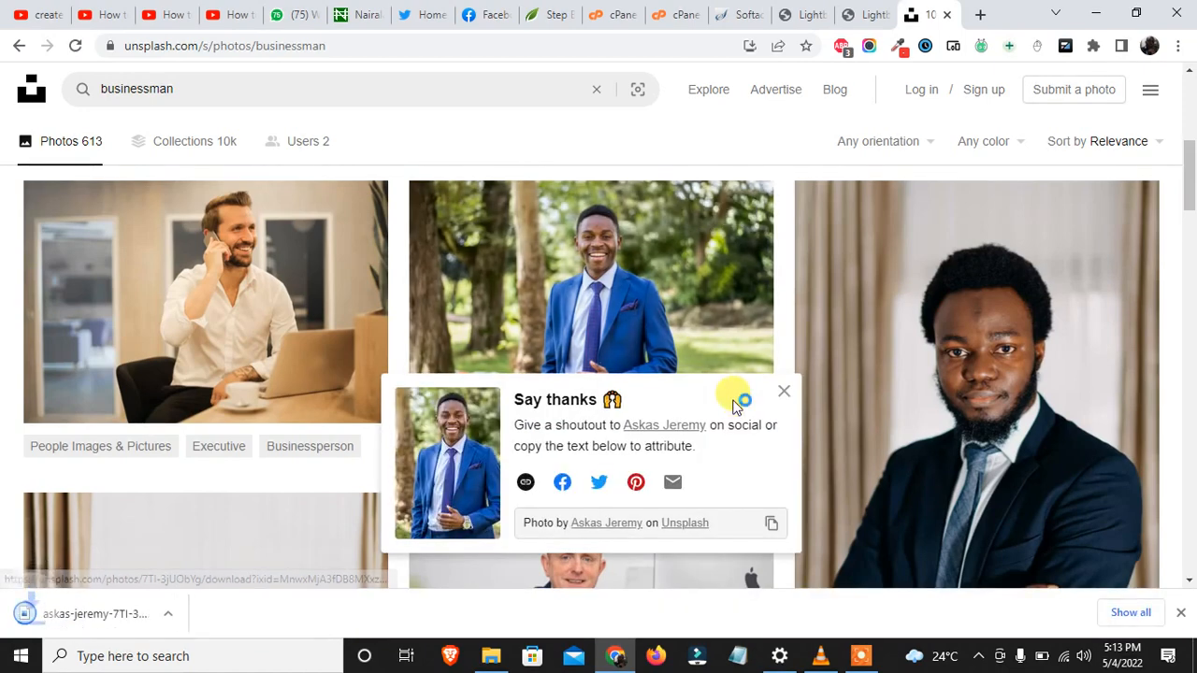
{"action": "left_click", "coordinate": [784, 391]}
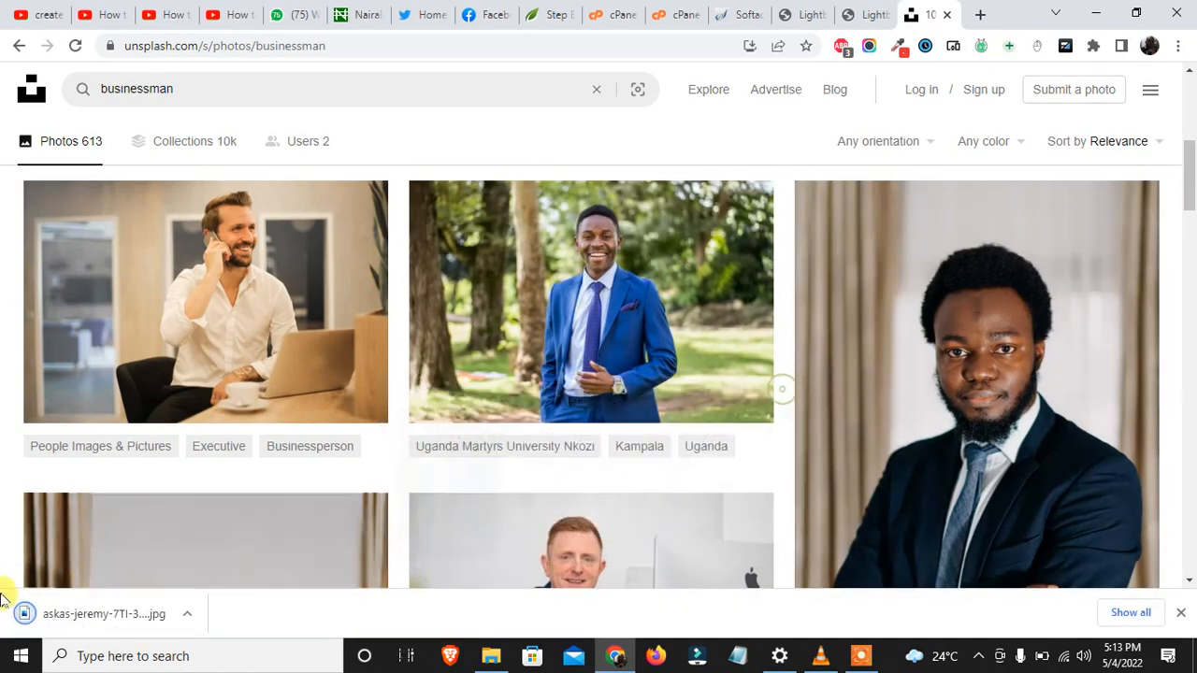
Remove the downloaded photo's background with remove.bg and download the 612 × 408 preview image.
{"action": "left_click", "coordinate": [980, 15]}
{"action": "type", "text": "remove"}
{"action": "key", "text": "Return"}
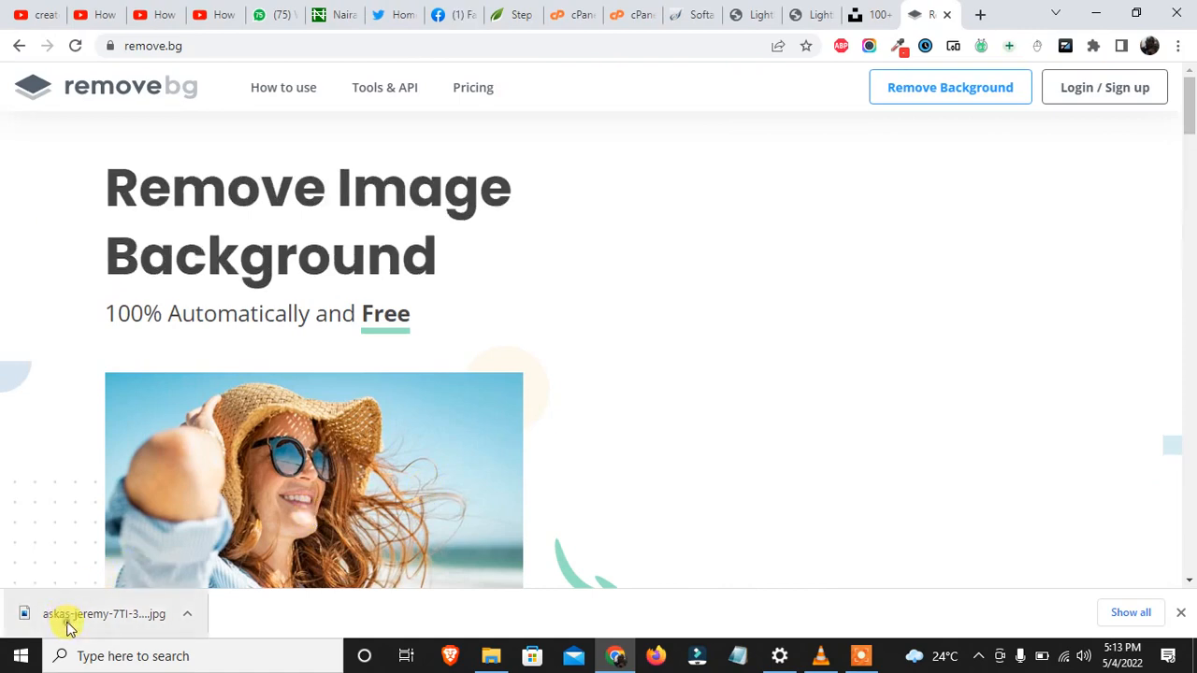
{"action": "left_click_drag", "start_coordinate": [67, 625], "coordinate": [325, 313]}
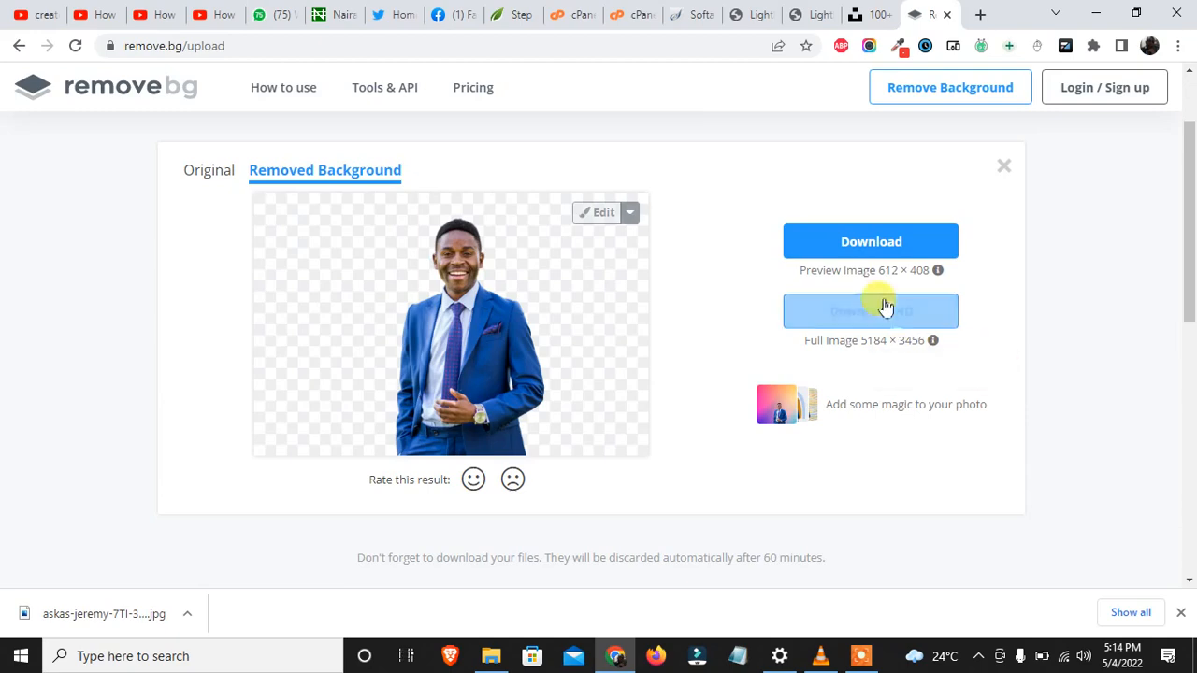
{"action": "left_click", "coordinate": [853, 245]}
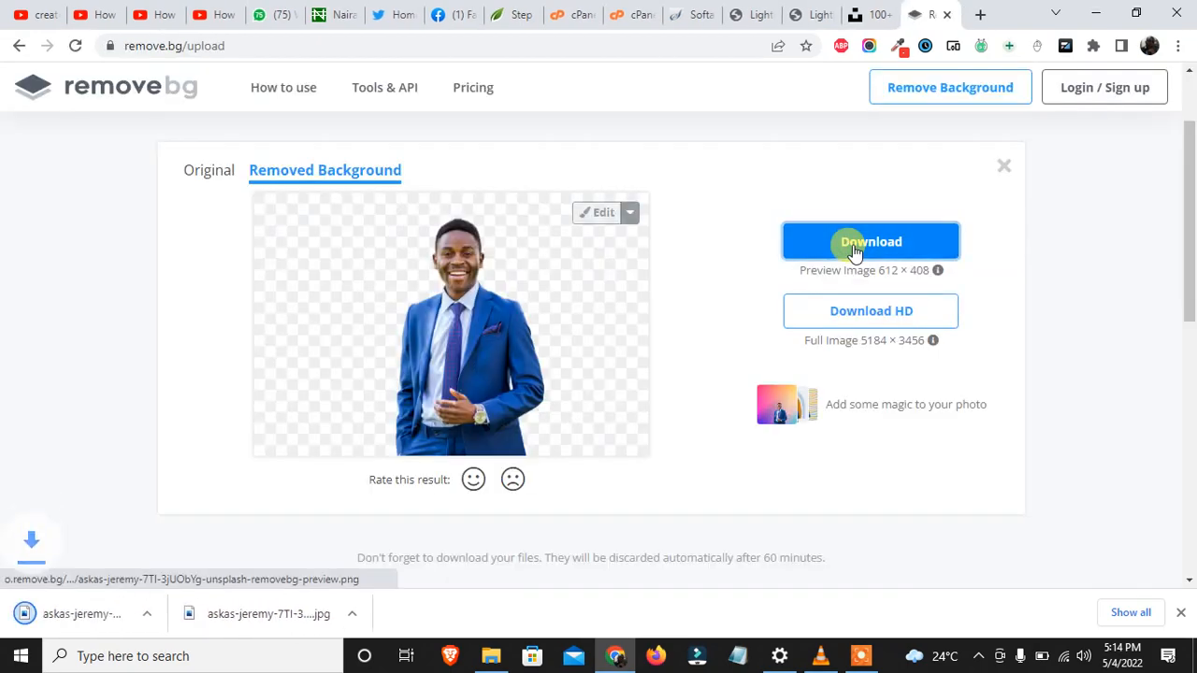
Return to the lightbox editor, upload the background-free PNG to the media library and insert it into the image placeholder.
{"action": "left_click", "coordinate": [755, 12]}
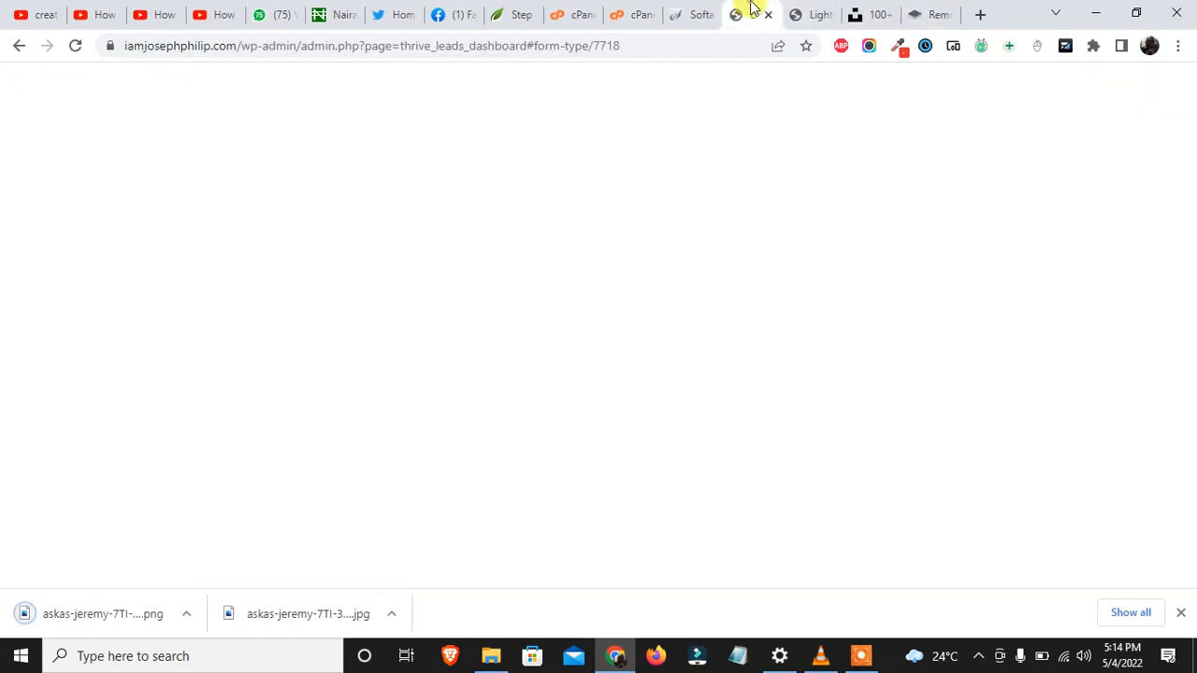
{"action": "left_click", "coordinate": [808, 11]}
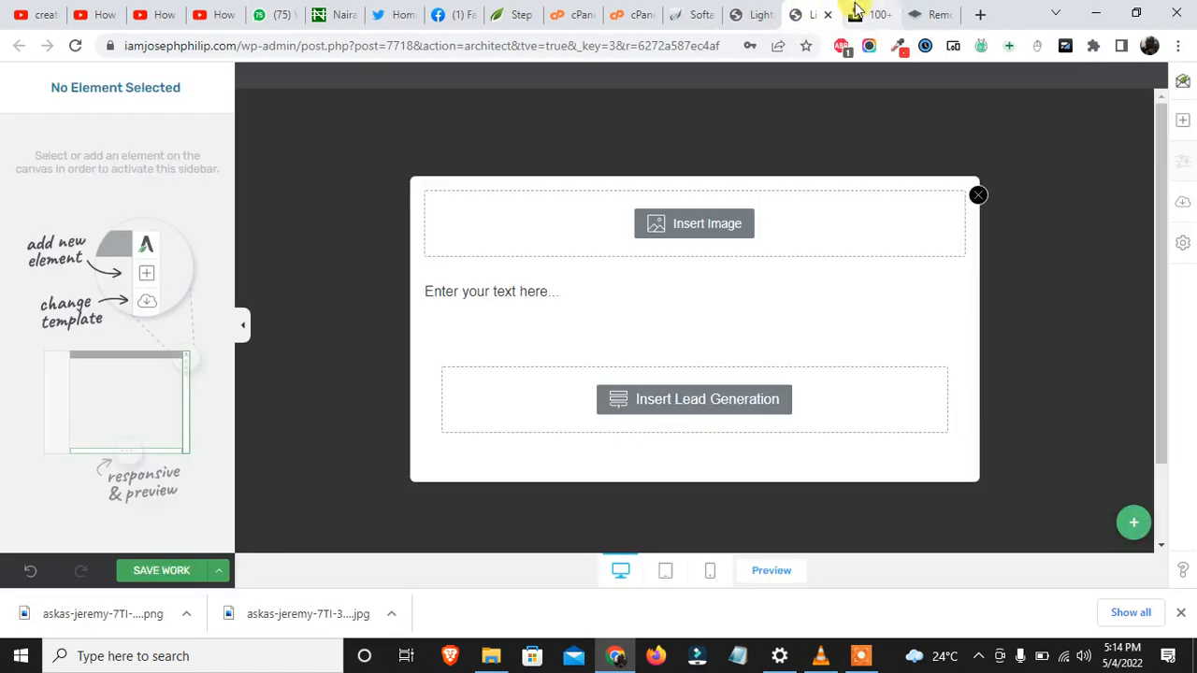
{"action": "left_click", "coordinate": [698, 229]}
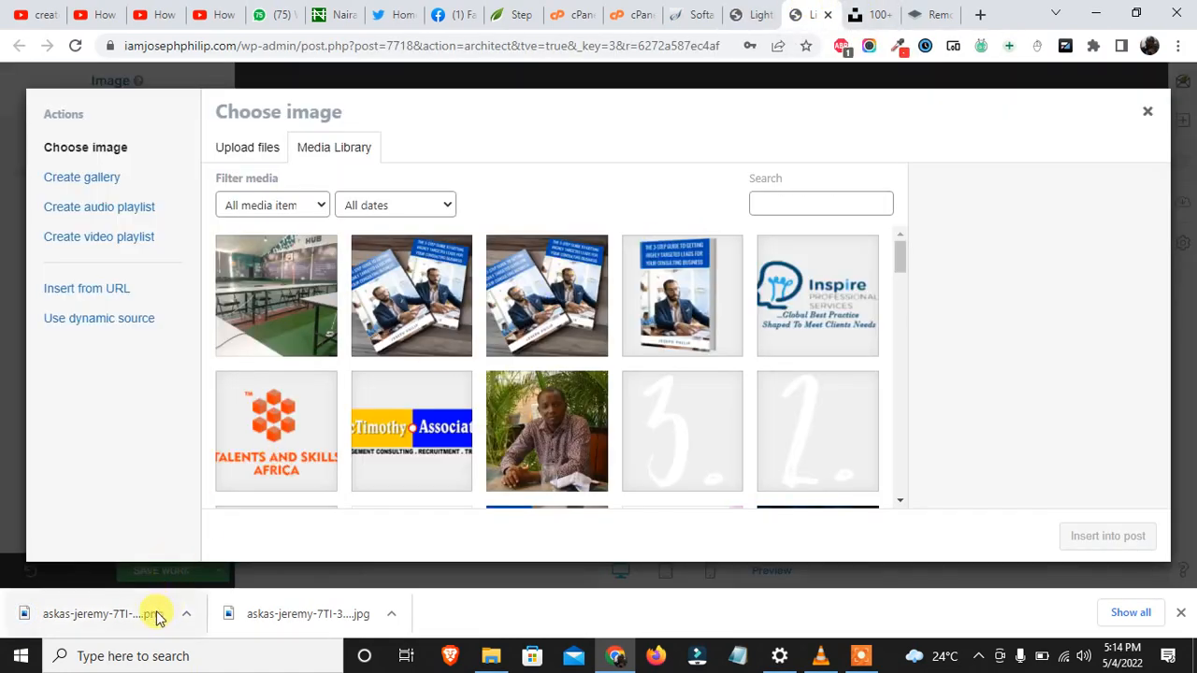
{"action": "left_click_drag", "start_coordinate": [155, 617], "coordinate": [307, 378]}
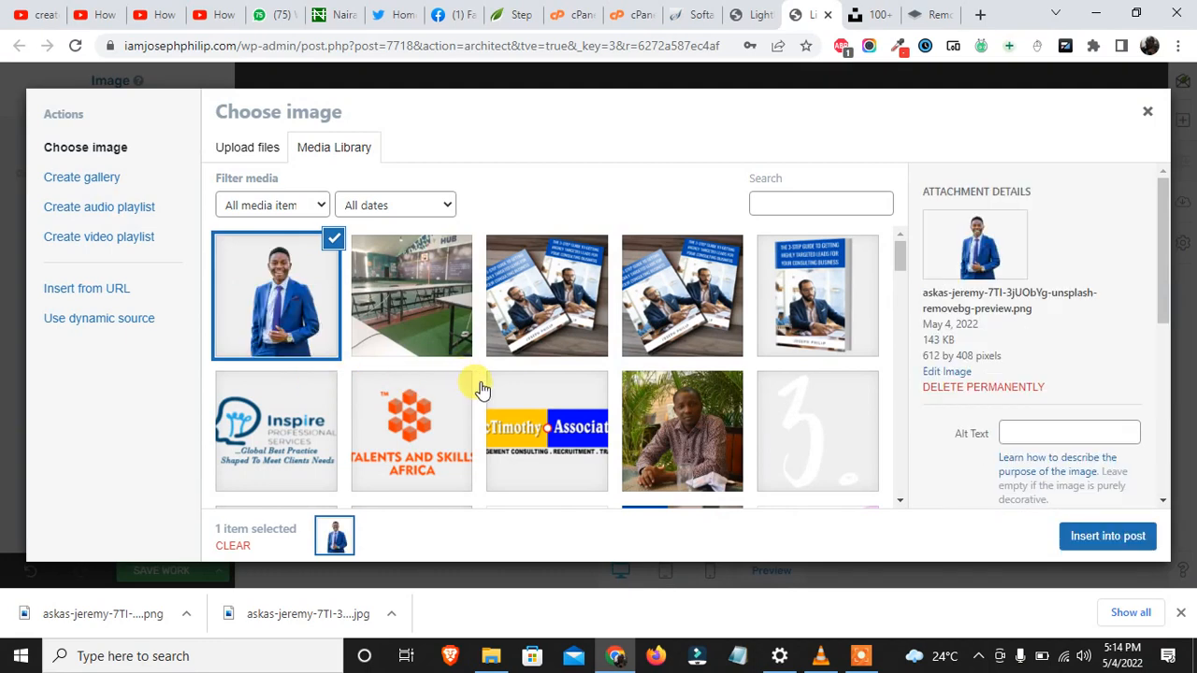
{"action": "left_click", "coordinate": [1105, 536]}
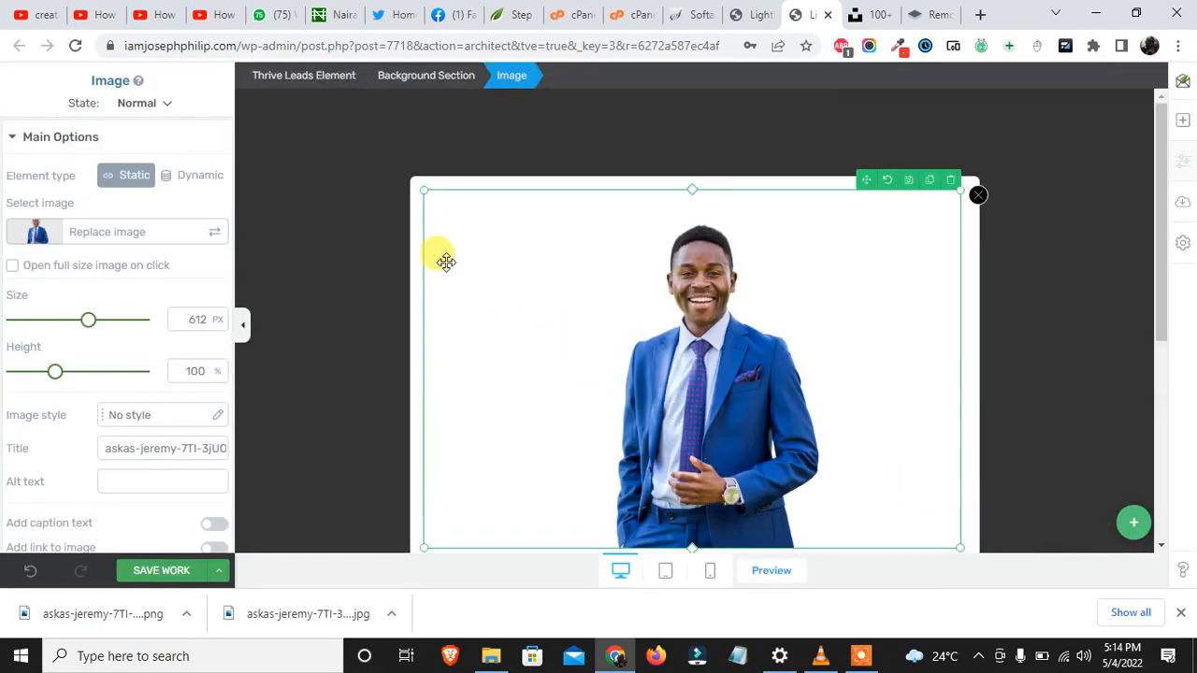
Shrink the businessman image to 192 px and align it to the right side of the lightbox.
{"action": "left_click_drag", "start_coordinate": [446, 196], "coordinate": [713, 403]}
{"action": "scroll", "coordinate": [103, 464], "scroll_direction": "down", "scroll_amount": 2}
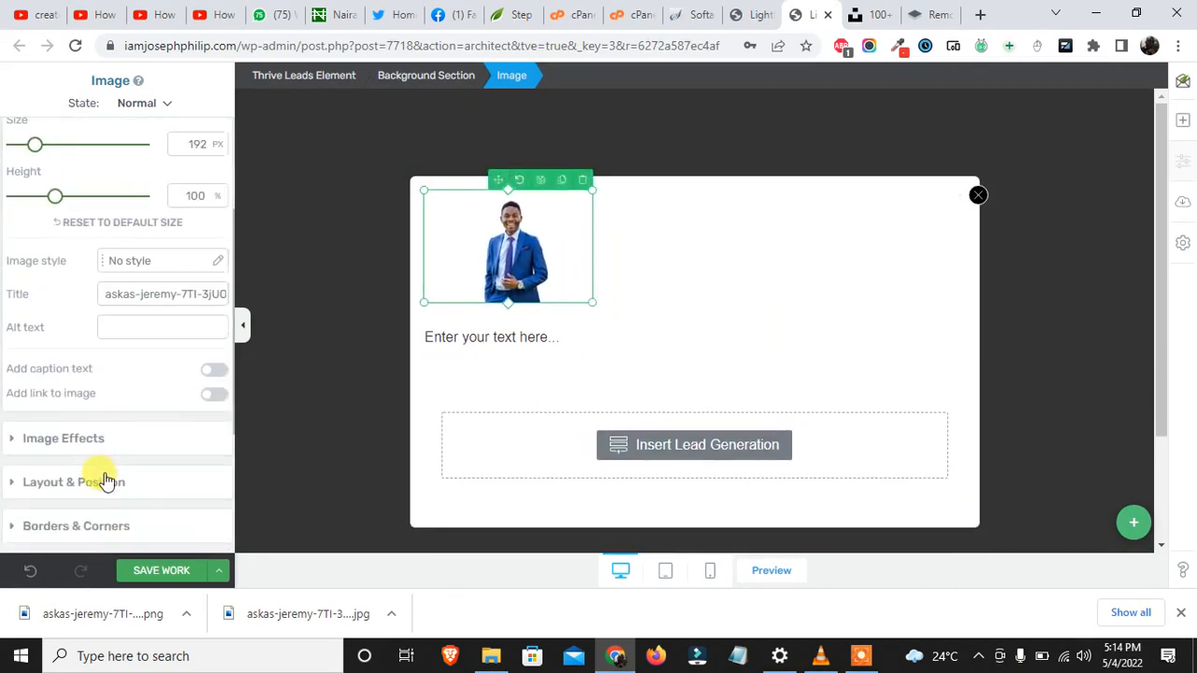
{"action": "left_click", "coordinate": [101, 483]}
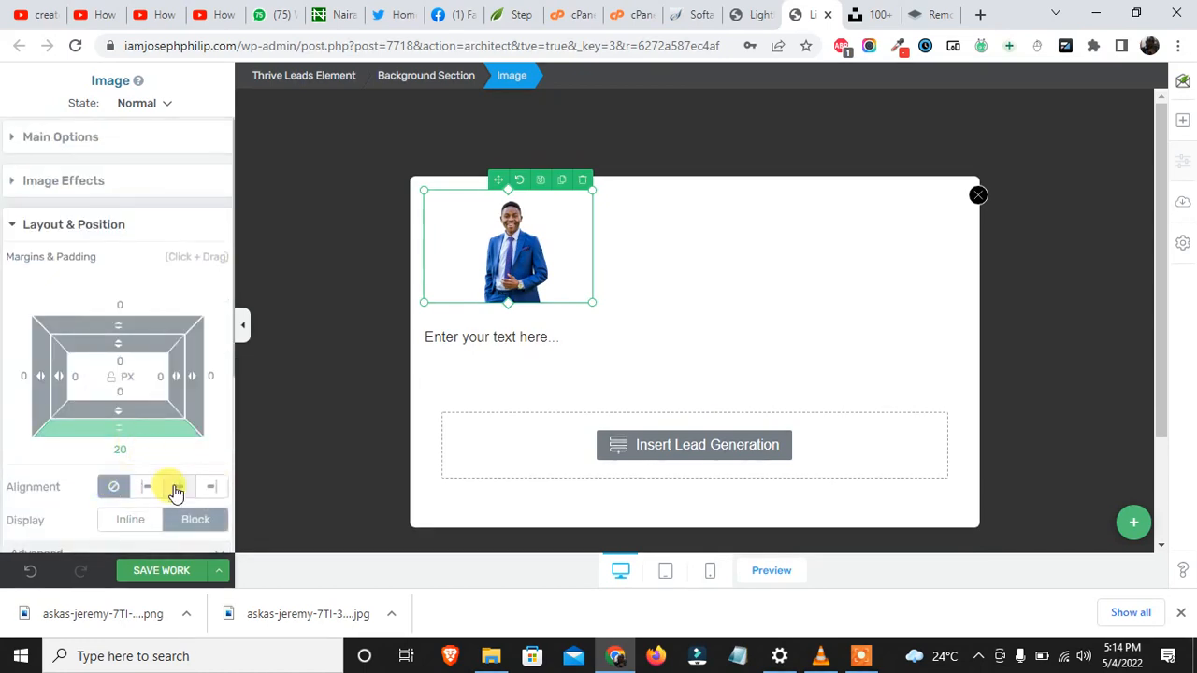
{"action": "left_click", "coordinate": [210, 494]}
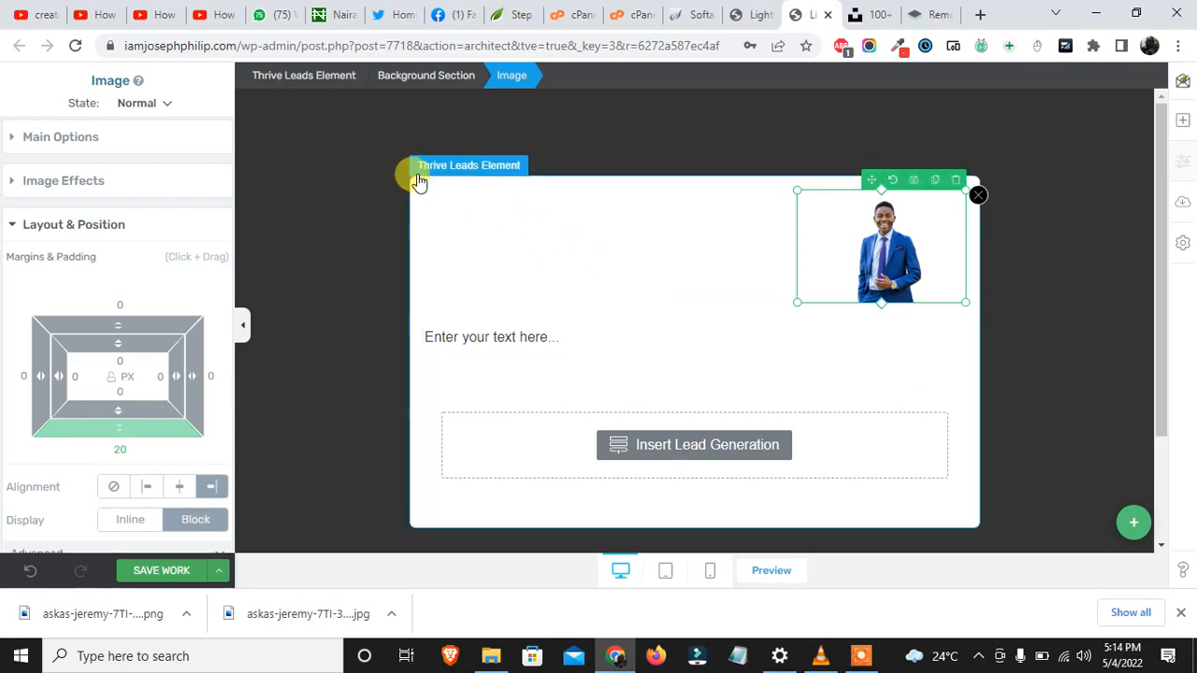
Make the white background of the outer Thrive Leads Element fully transparent by reducing its opacity to 0.
{"action": "left_click", "coordinate": [394, 76]}
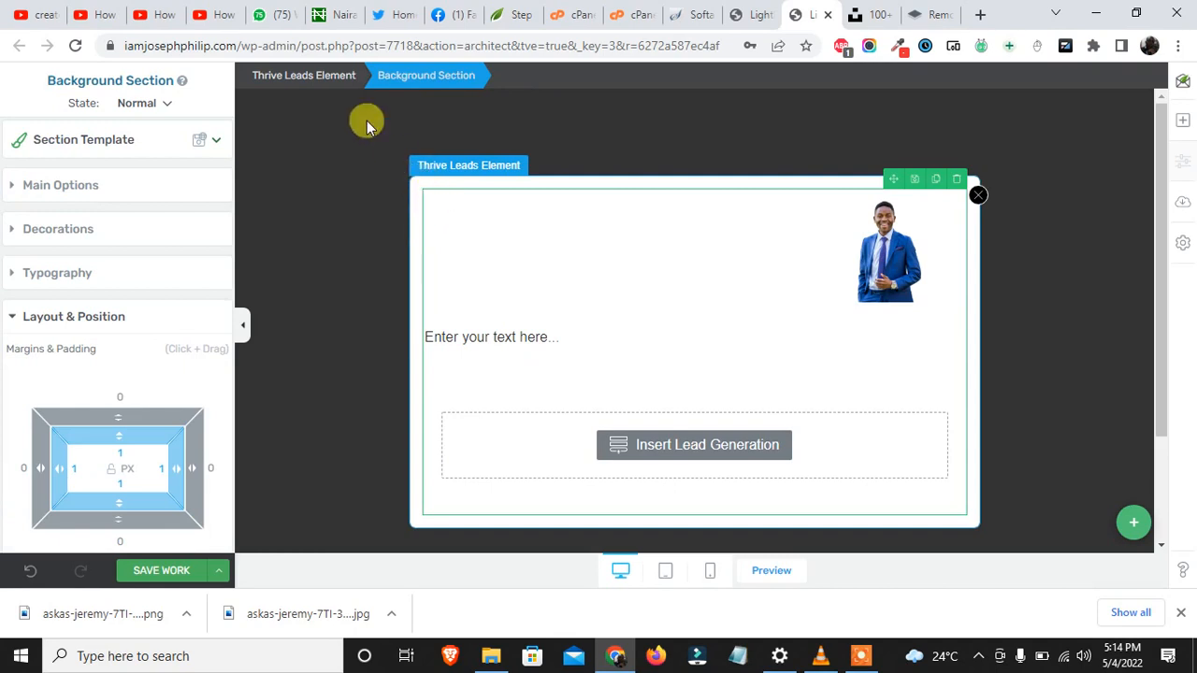
{"action": "left_click", "coordinate": [304, 79]}
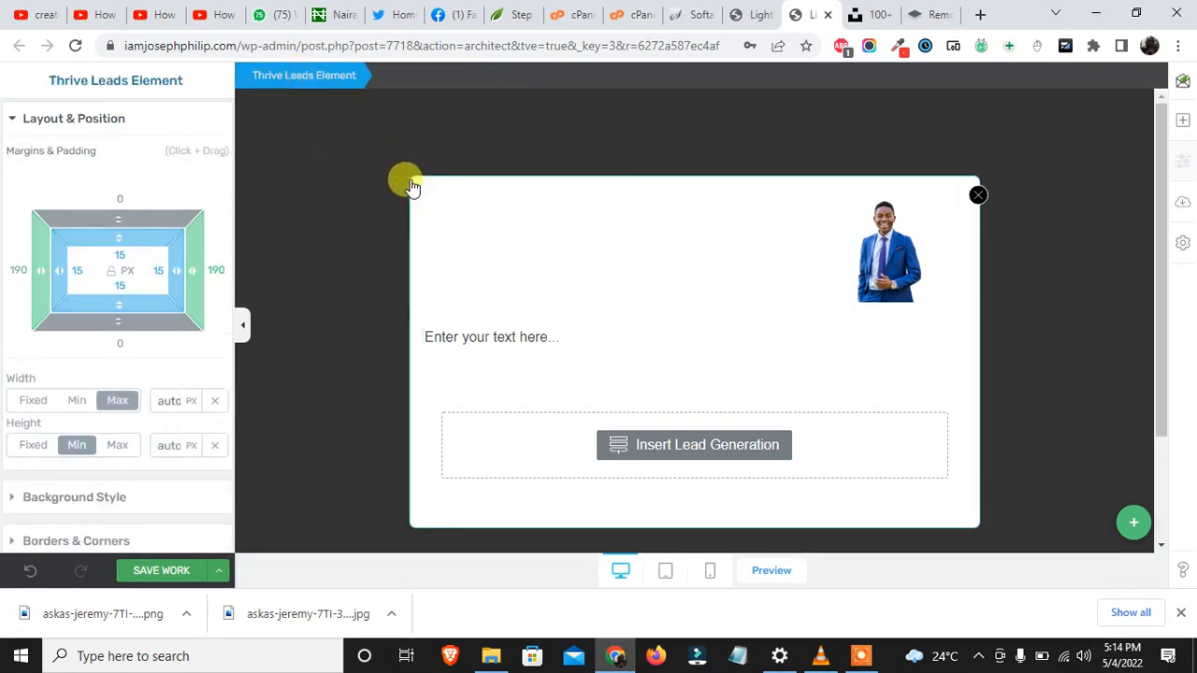
{"action": "scroll", "coordinate": [159, 420], "scroll_direction": "down", "scroll_amount": 1}
{"action": "left_click", "coordinate": [109, 417]}
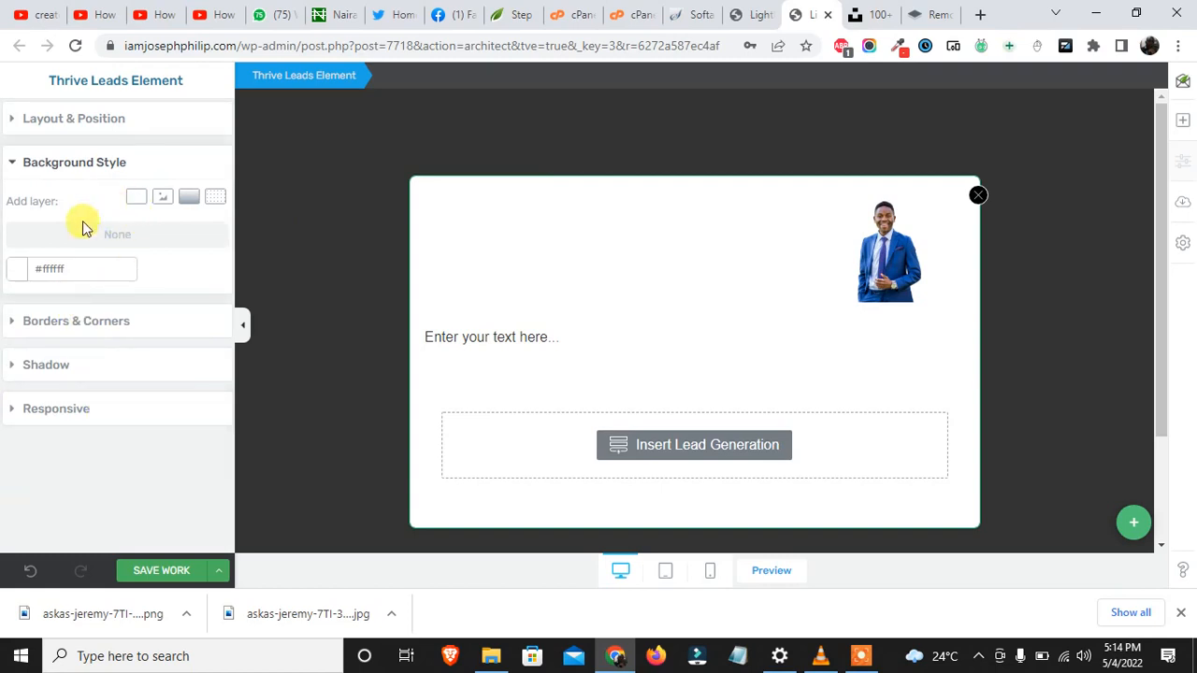
{"action": "left_click", "coordinate": [16, 269]}
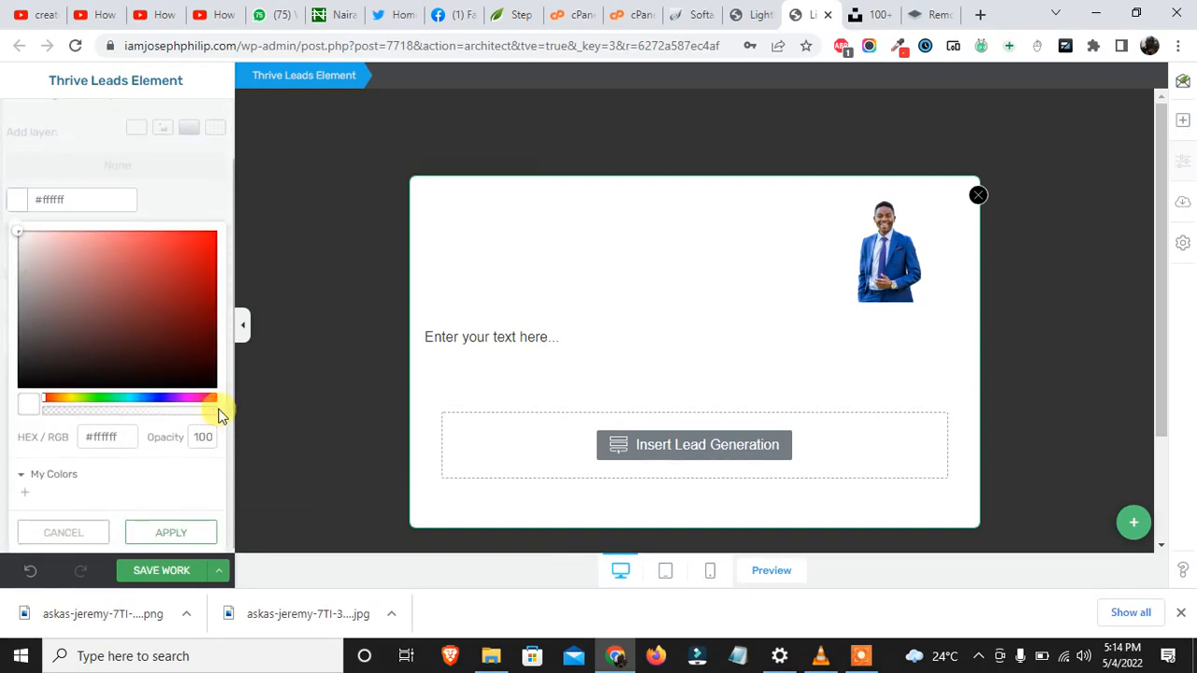
{"action": "left_click_drag", "start_coordinate": [185, 409], "coordinate": [11, 405]}
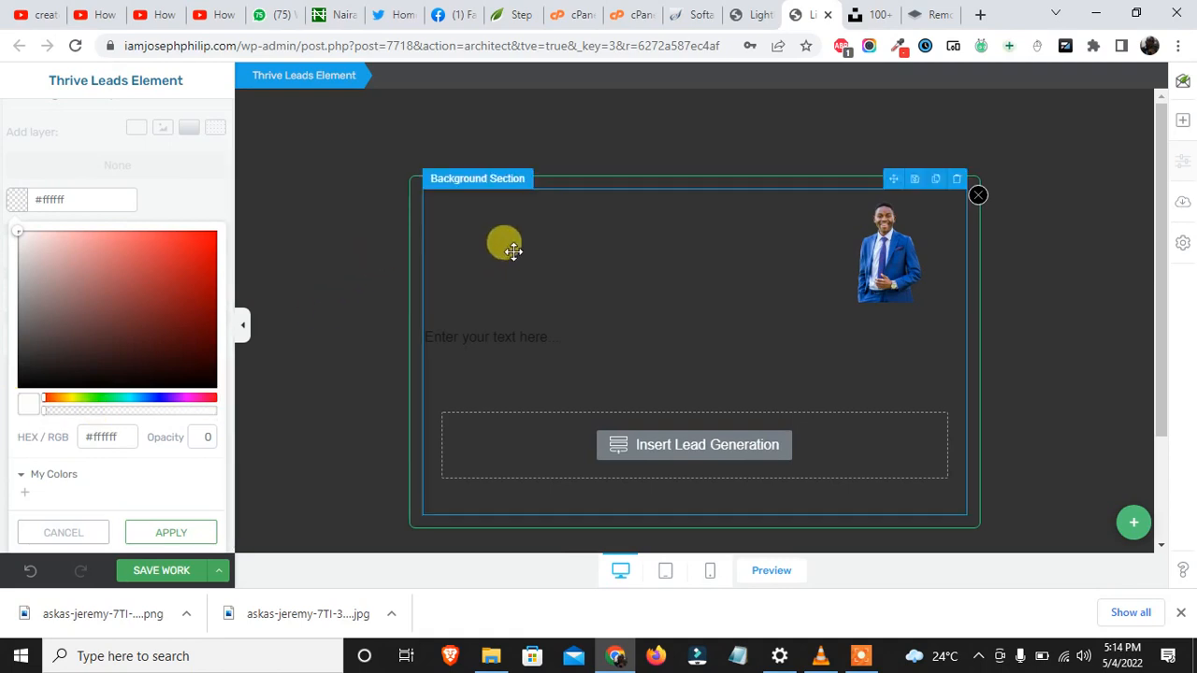
{"action": "left_click", "coordinate": [516, 250]}
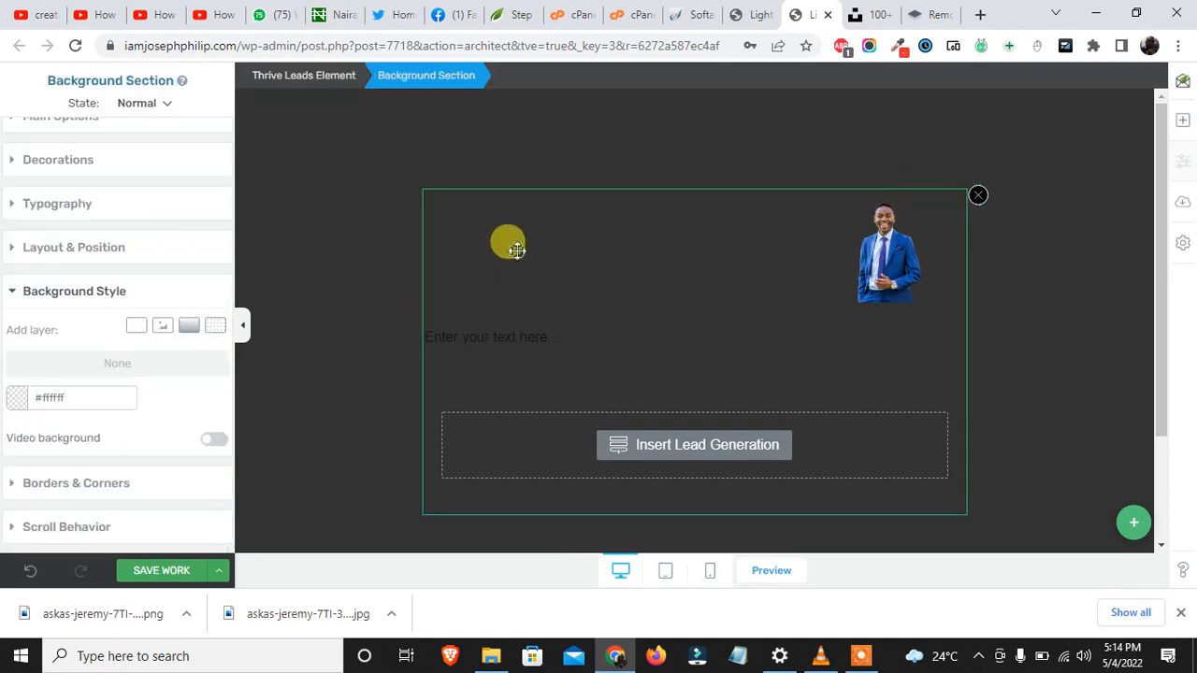
Insert the Opt-in Form 01 template into the lead generation placeholder.
{"action": "left_click", "coordinate": [680, 458]}
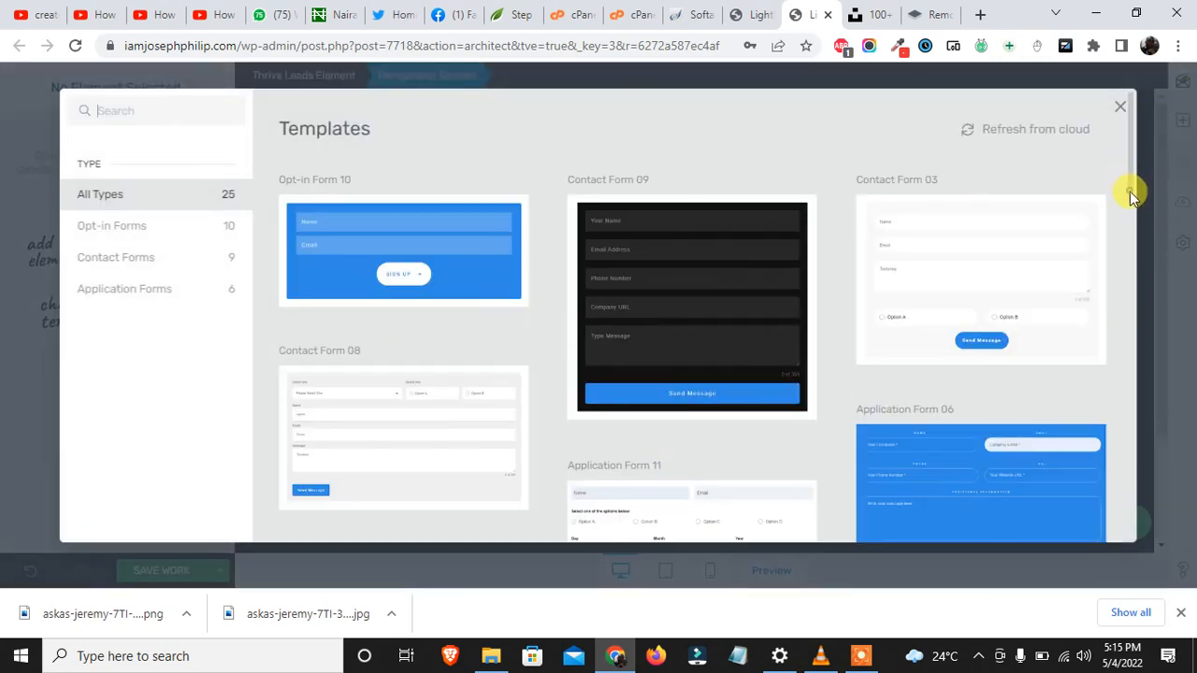
{"action": "left_click_drag", "start_coordinate": [1129, 191], "coordinate": [1130, 310]}
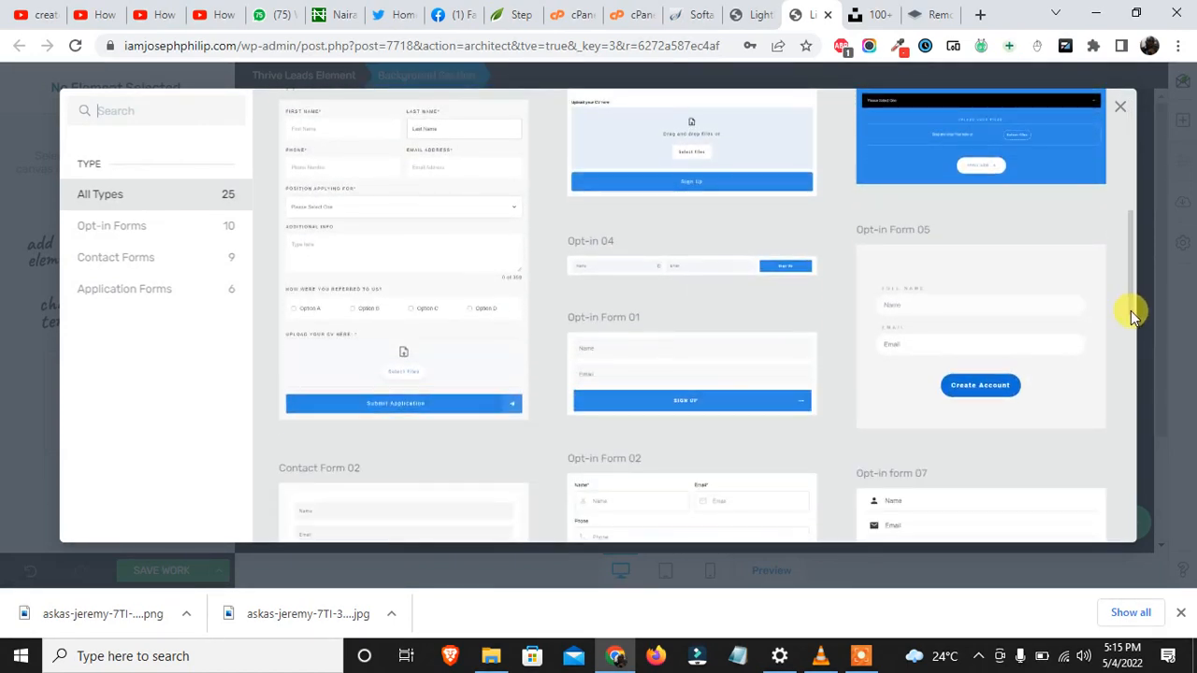
{"action": "left_click", "coordinate": [726, 396]}
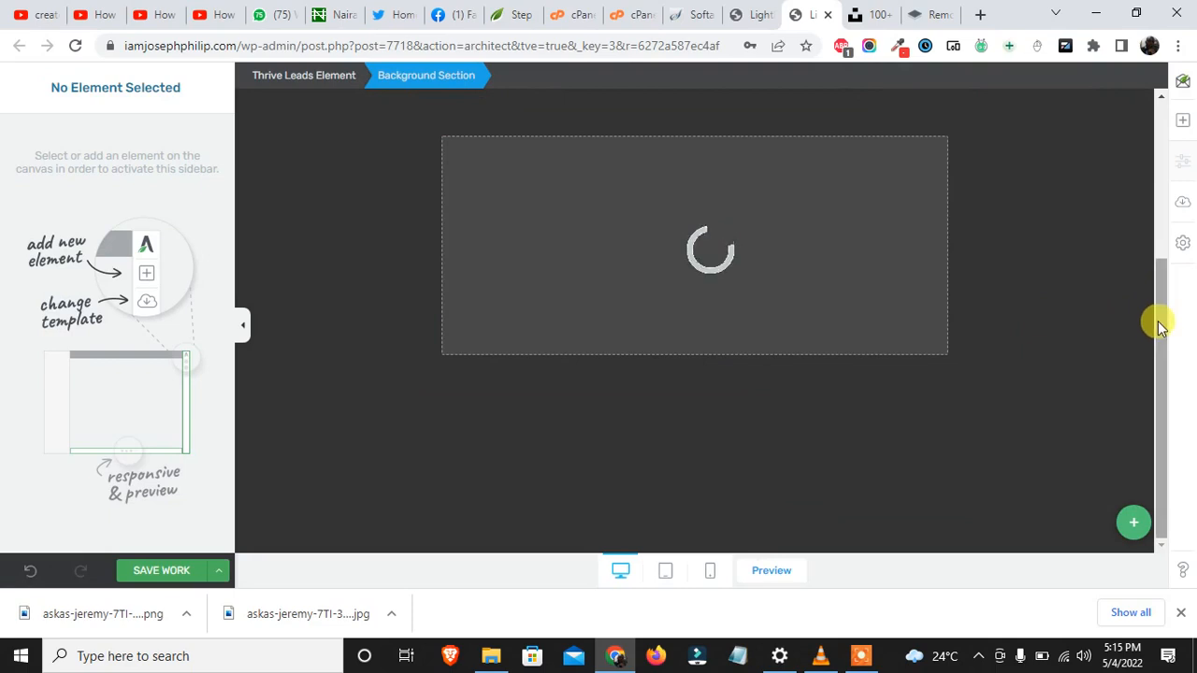
{"action": "left_click_drag", "start_coordinate": [1160, 309], "coordinate": [1159, 207]}
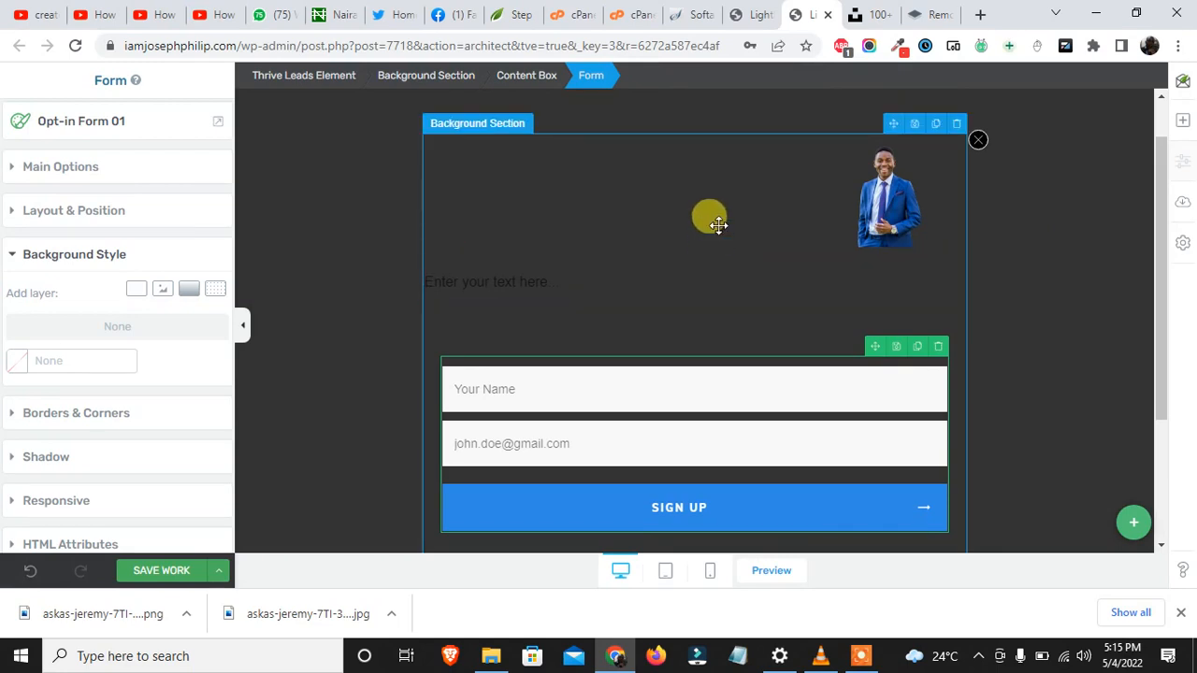
Give the background section a solid white #ffffff background at 100 opacity and delete the placeholder text element below the image.
{"action": "left_click", "coordinate": [718, 224]}
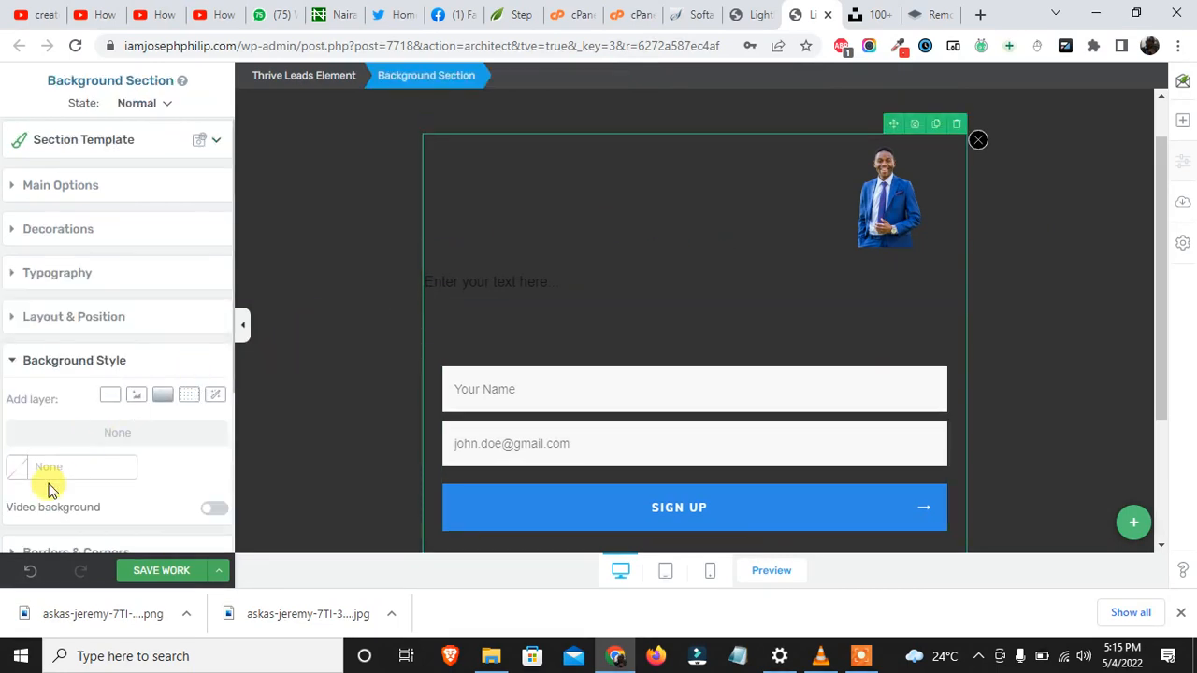
{"action": "left_click", "coordinate": [14, 475]}
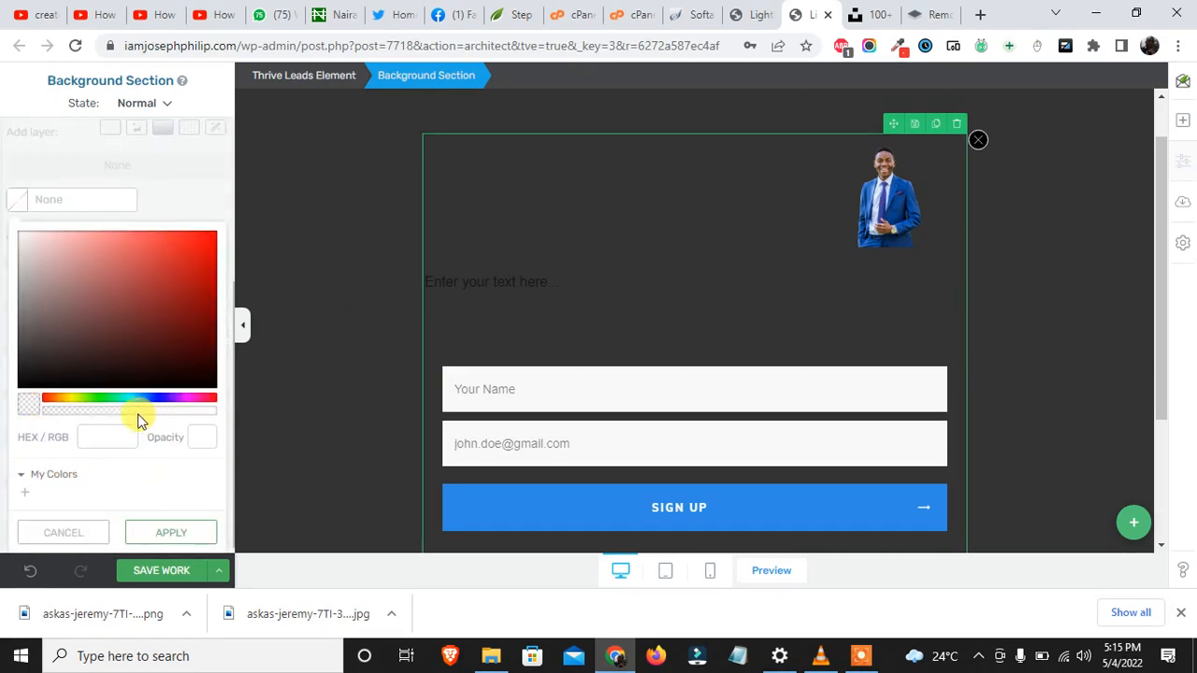
{"action": "left_click_drag", "start_coordinate": [27, 259], "coordinate": [9, 216]}
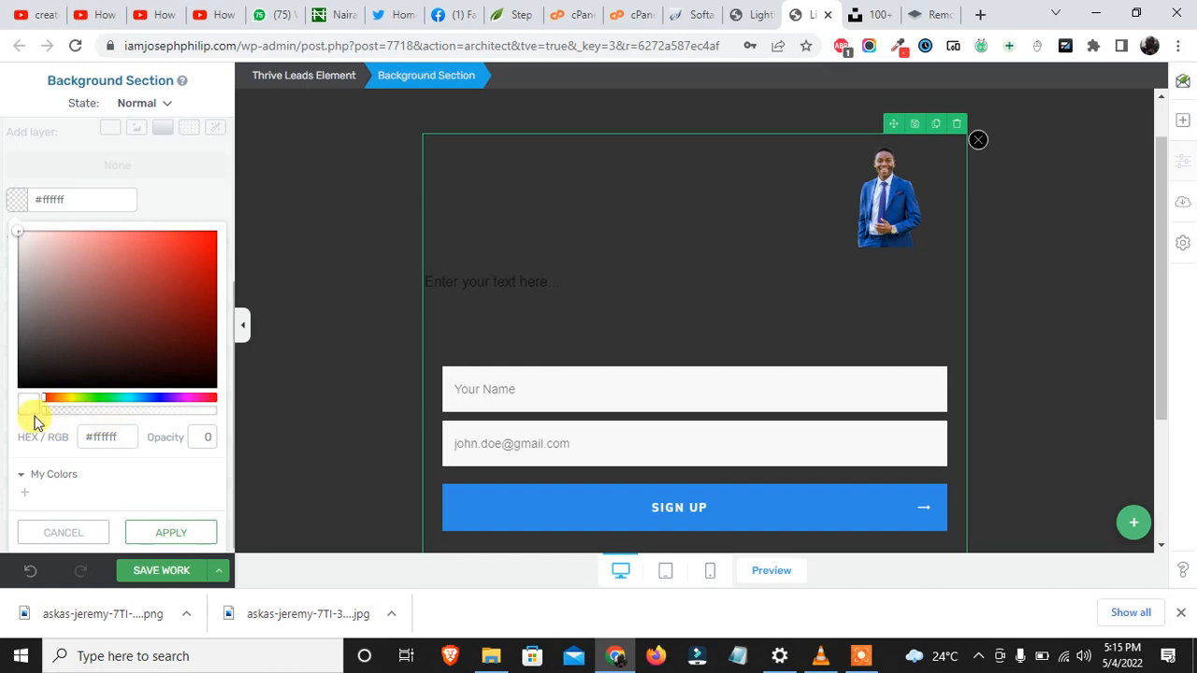
{"action": "left_click_drag", "start_coordinate": [45, 420], "coordinate": [223, 423]}
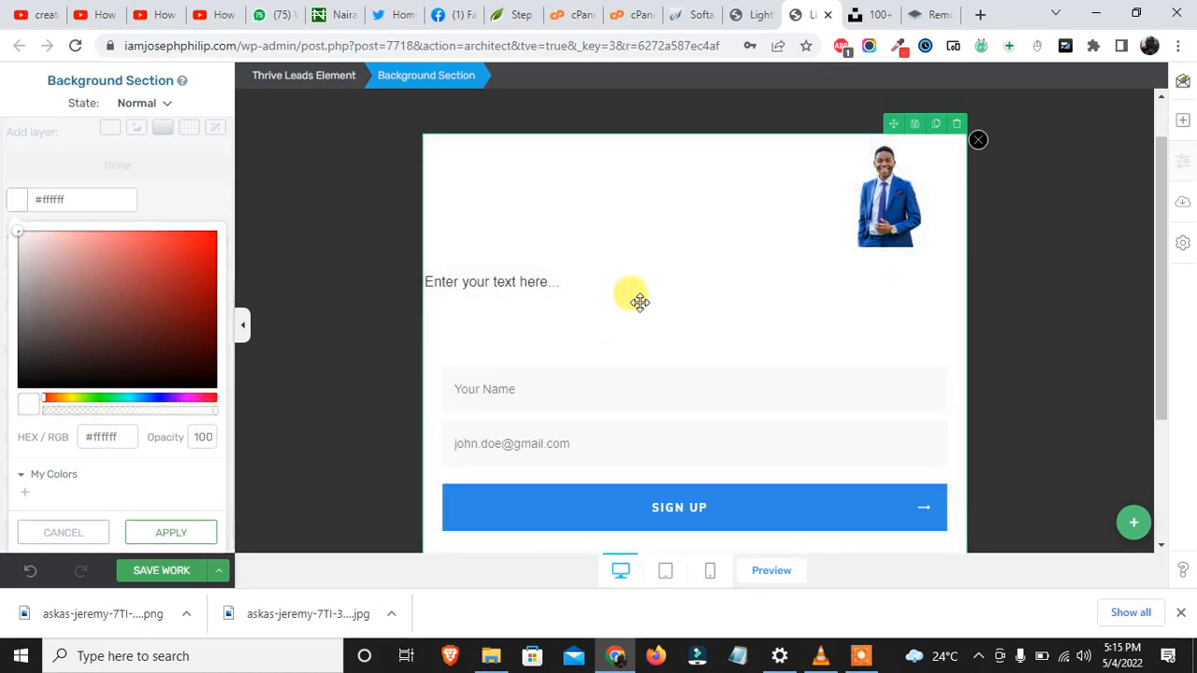
{"action": "left_click", "coordinate": [954, 256]}
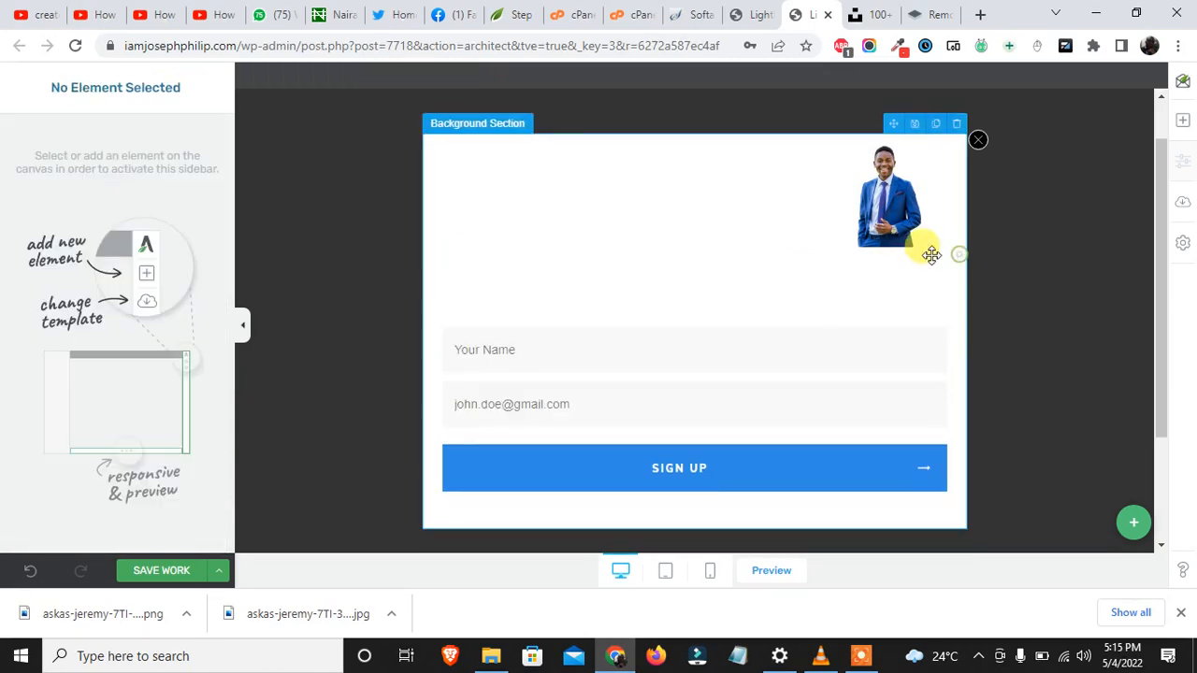
Set the businessman image's bottom margin and the form content box's top margin to 0.
{"action": "left_click", "coordinate": [879, 211]}
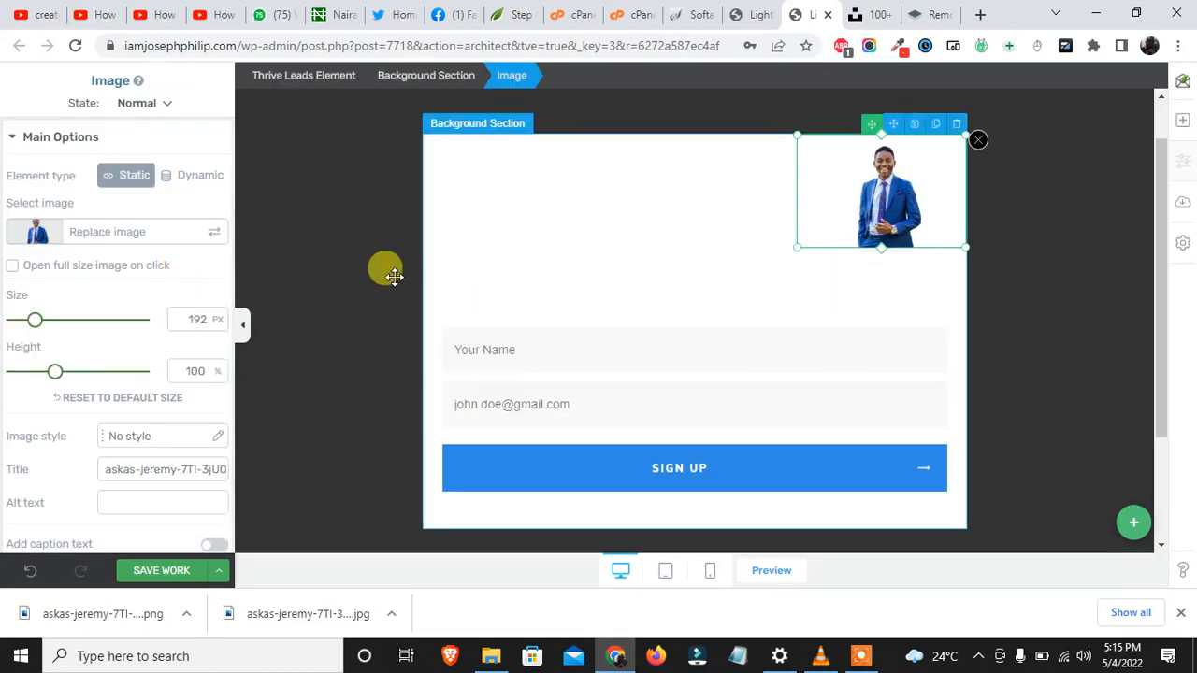
{"action": "scroll", "coordinate": [84, 458], "scroll_direction": "down", "scroll_amount": 4}
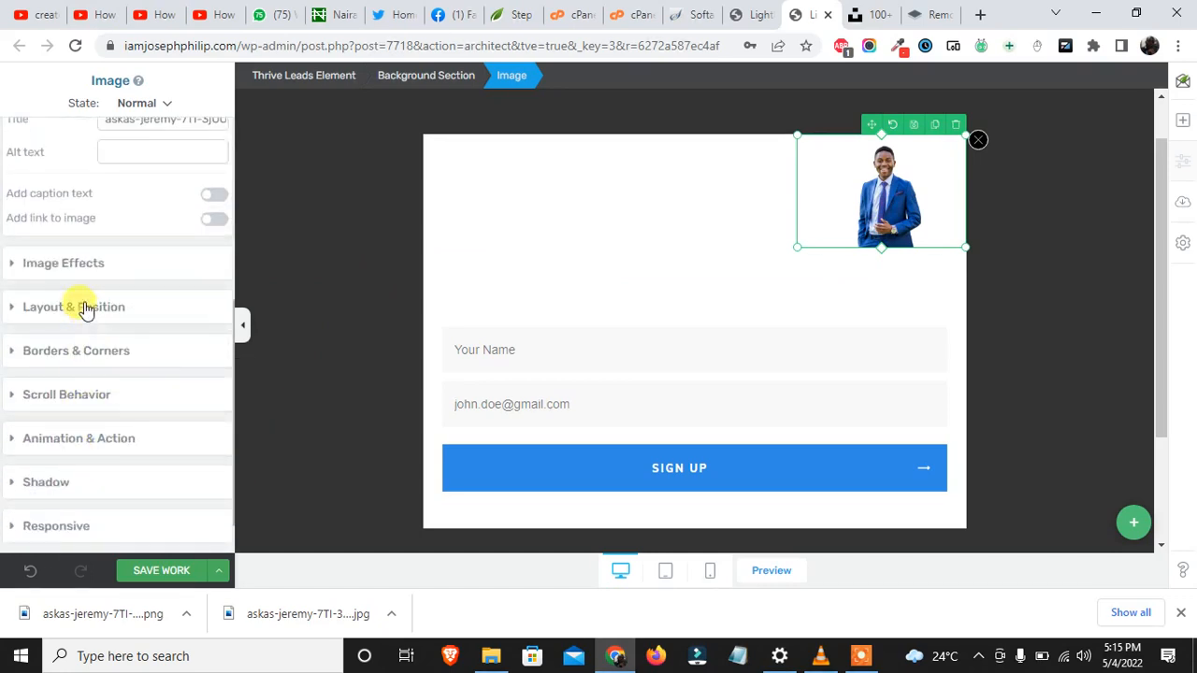
{"action": "left_click", "coordinate": [86, 309]}
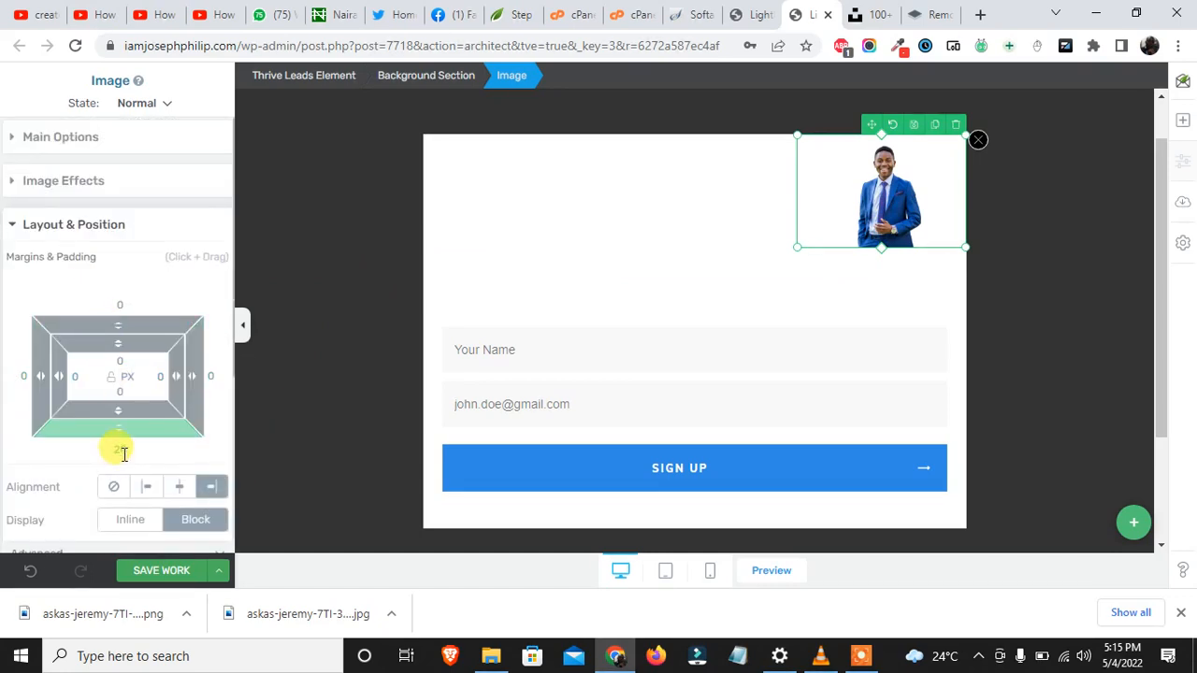
{"action": "key", "text": "BackSpace"}
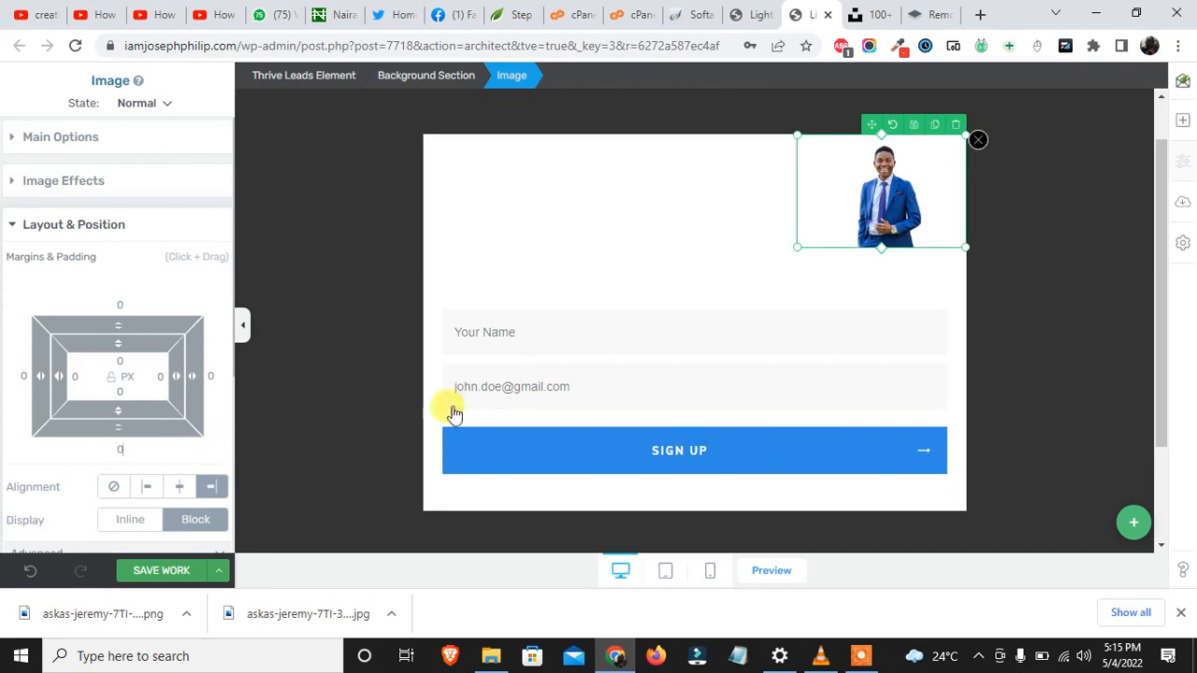
{"action": "left_click", "coordinate": [537, 284]}
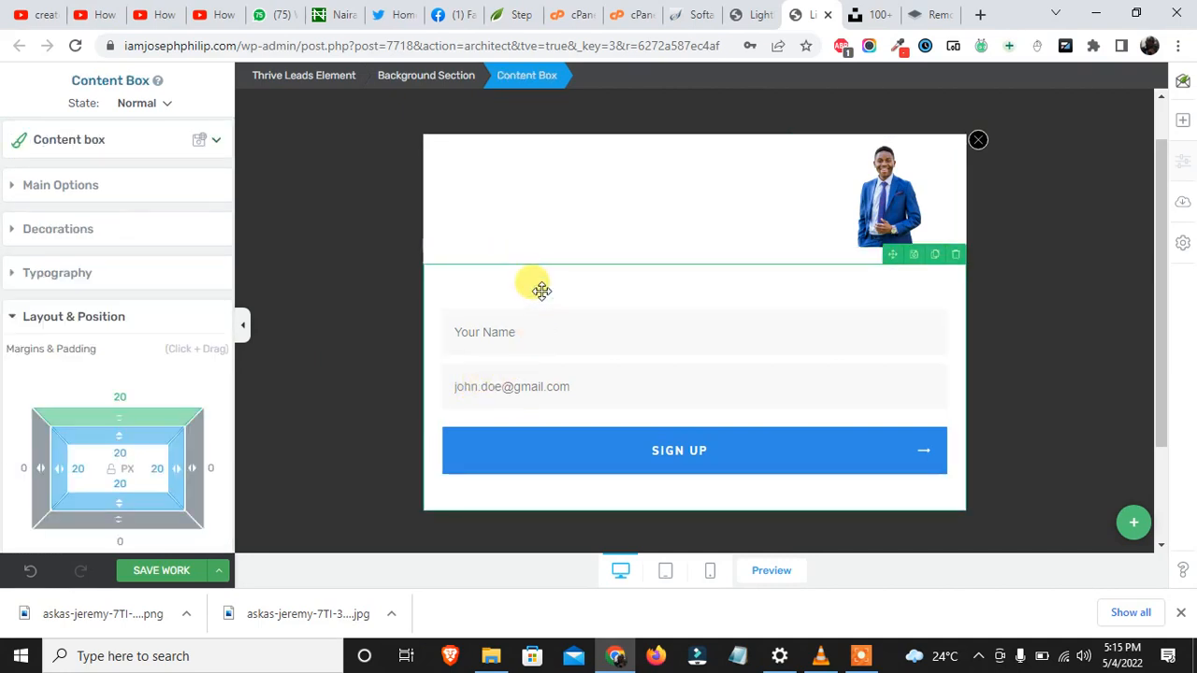
{"action": "key", "text": "BackSpace"}
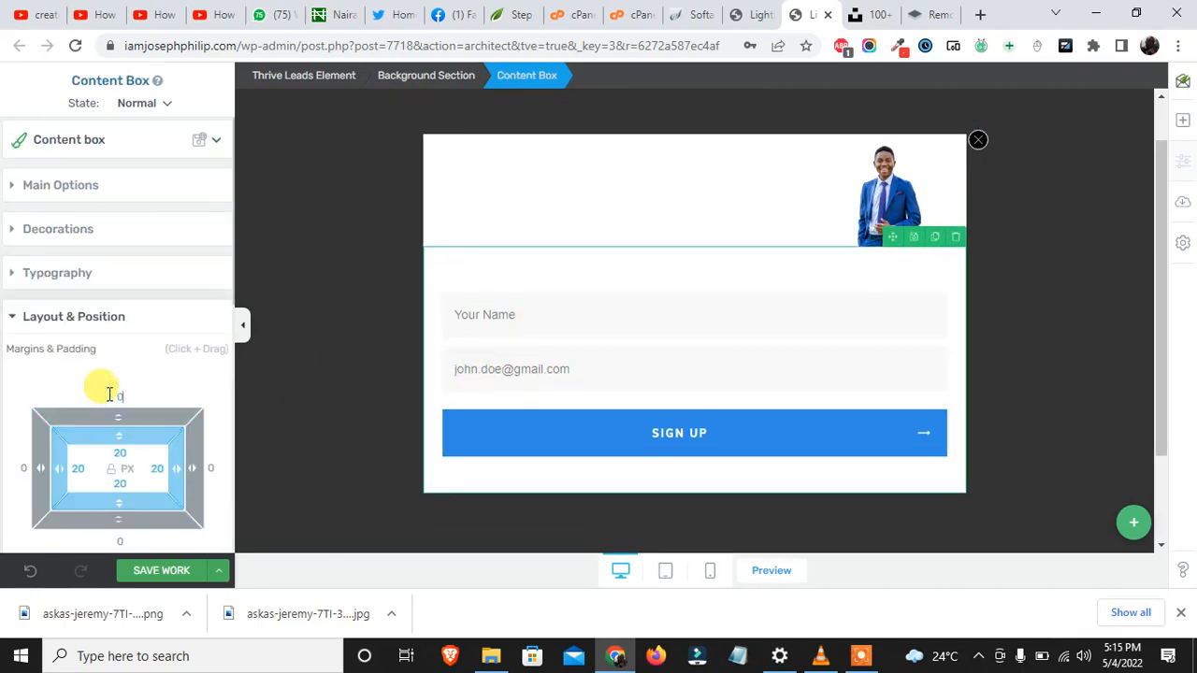
Enlarge the businessman image to 202 px.
{"action": "left_click", "coordinate": [874, 201]}
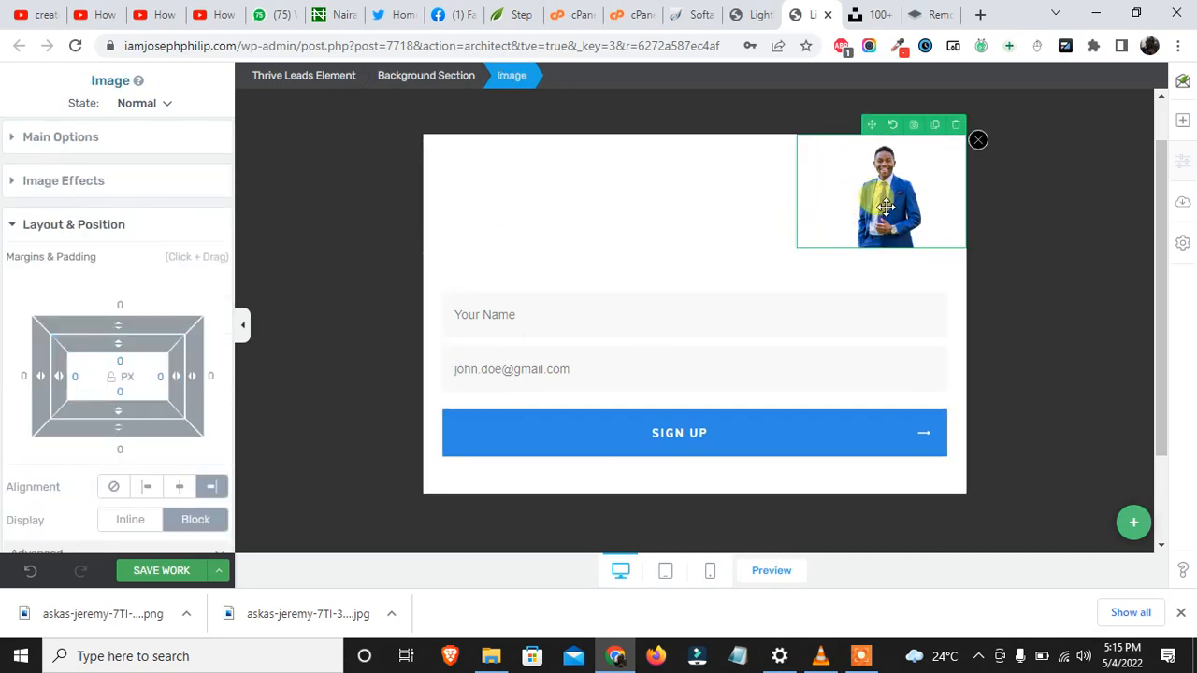
{"action": "left_click", "coordinate": [122, 140]}
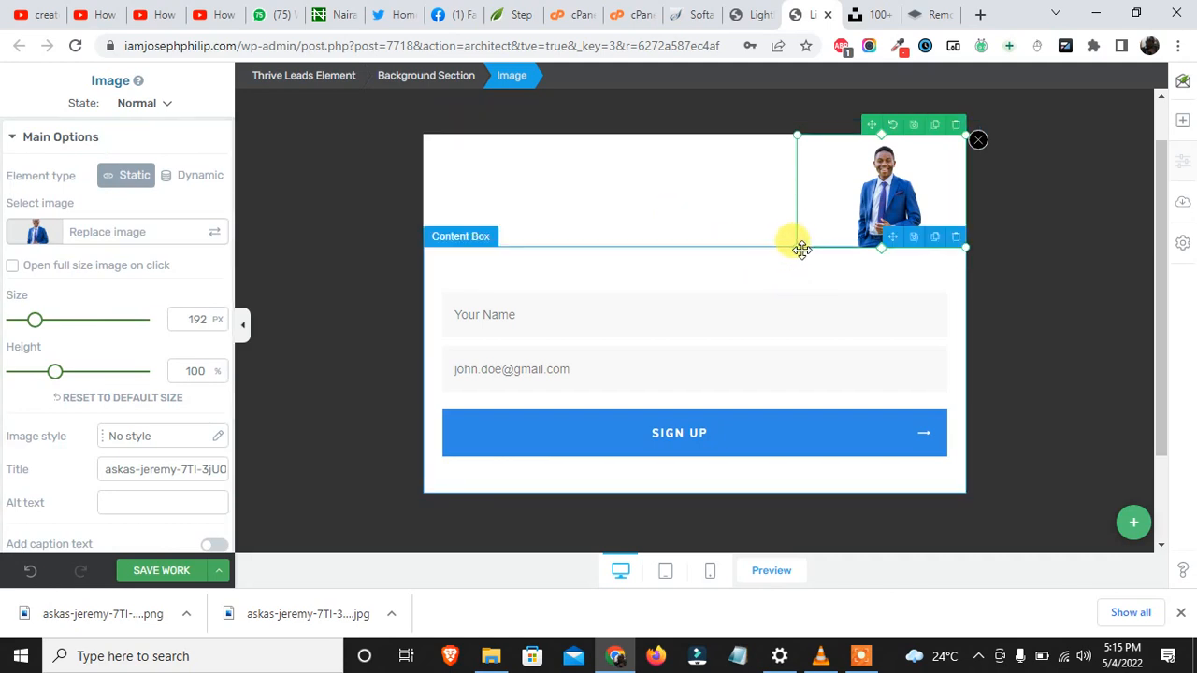
{"action": "mouse_move", "coordinate": [797, 248]}
{"action": "left_mouse_down"}
{"action": "mouse_move", "coordinate": [775, 249]}
{"action": "mouse_move", "coordinate": [796, 245]}
{"action": "left_mouse_up"}
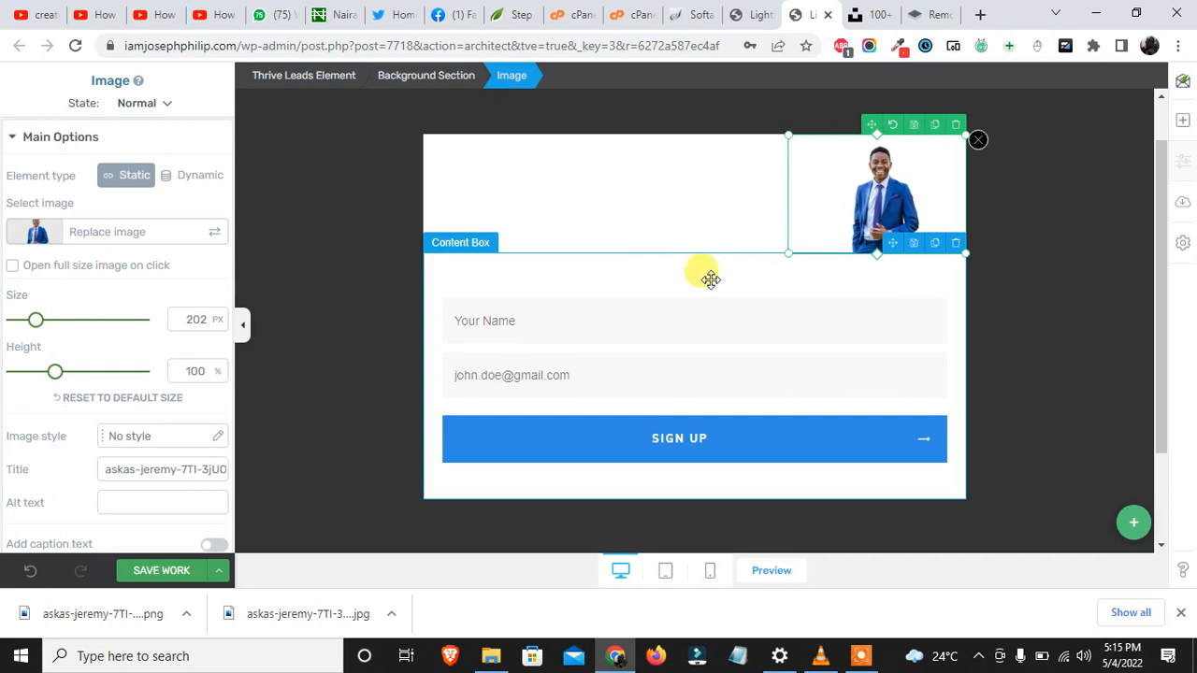
Add a text element above the form fields reading "Enter your details below to join my newsletter where I share valuable business insights".
{"action": "left_click", "coordinate": [1180, 131]}
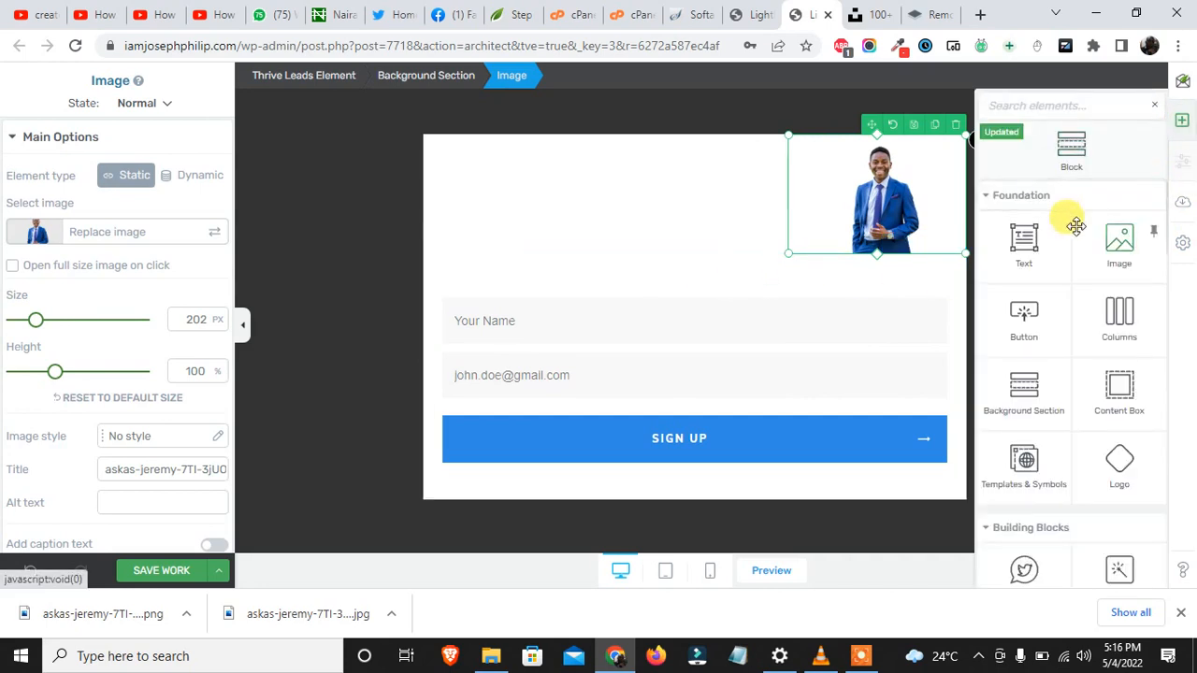
{"action": "left_click_drag", "start_coordinate": [1019, 240], "coordinate": [689, 291]}
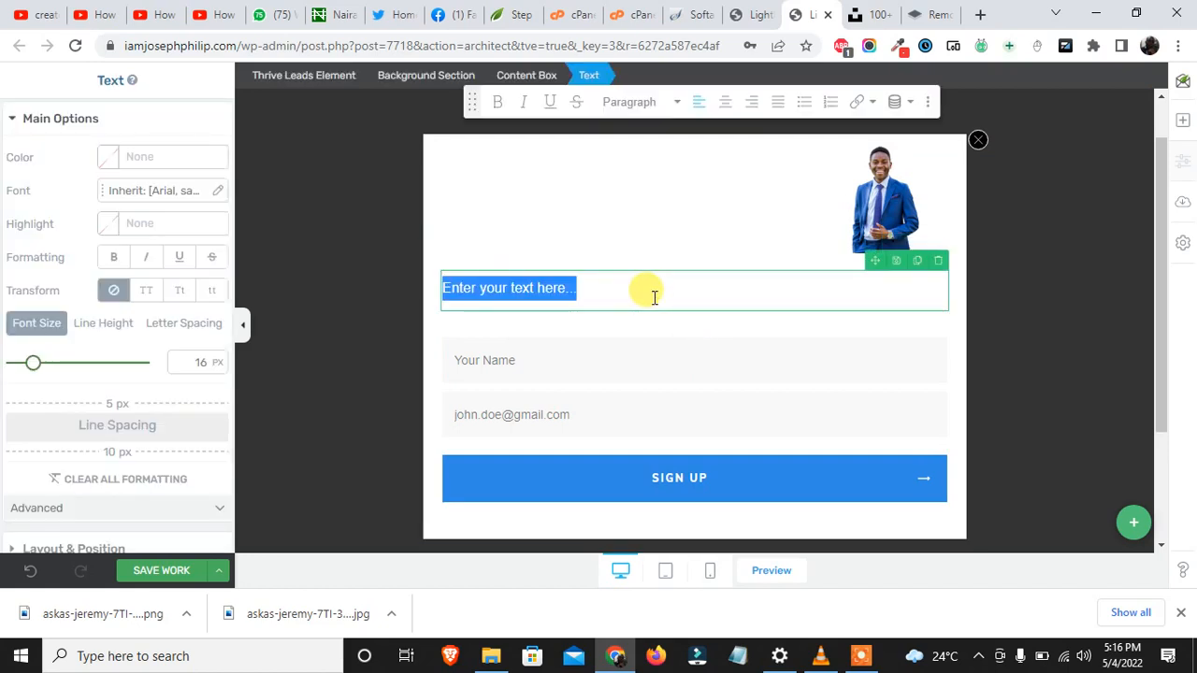
{"action": "type", "text": "Ente"}
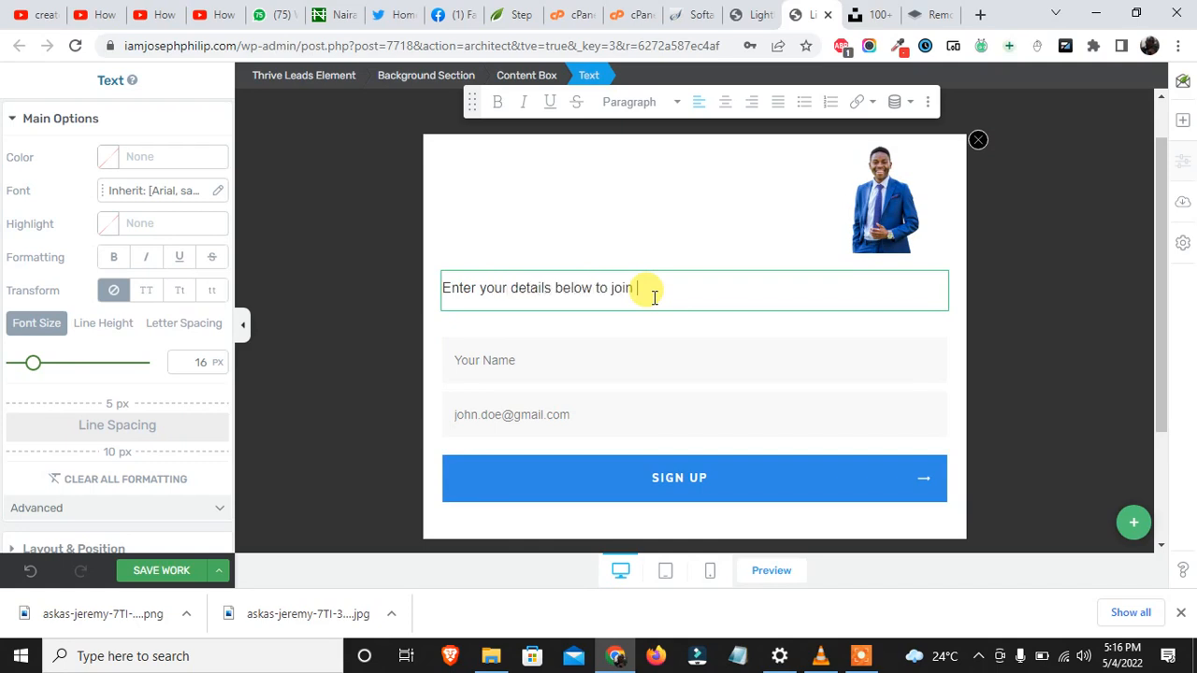
{"action": "type", "text": "m"}
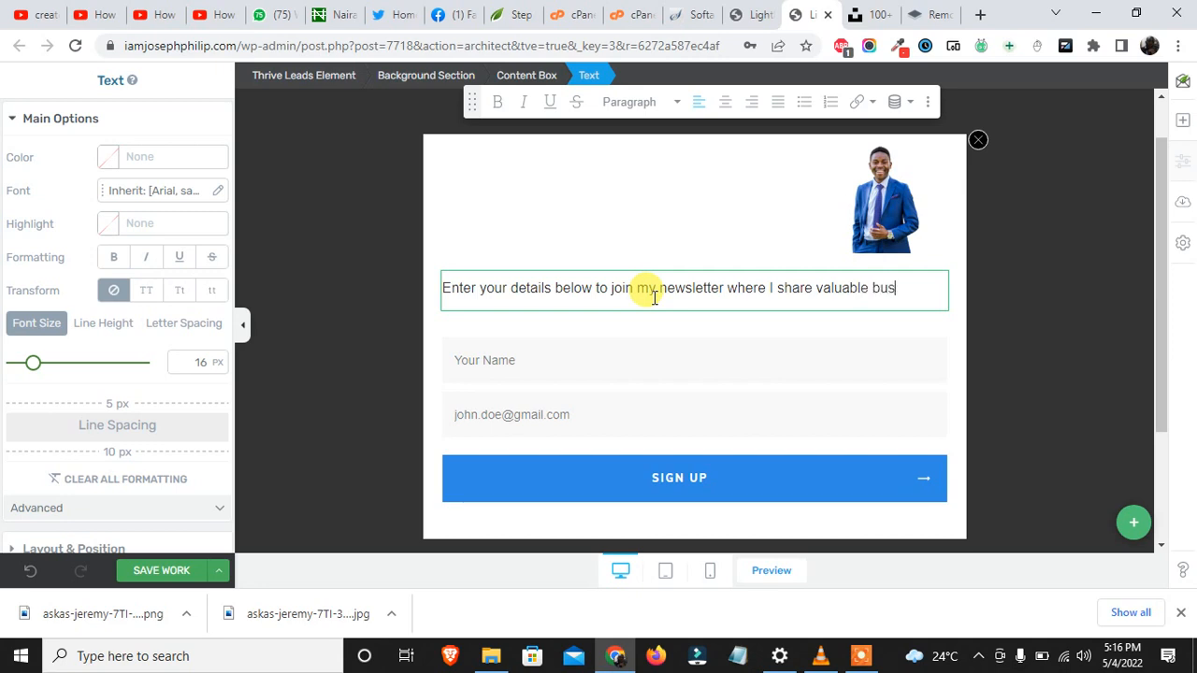
{"action": "type", "text": "iness insightss insights"}
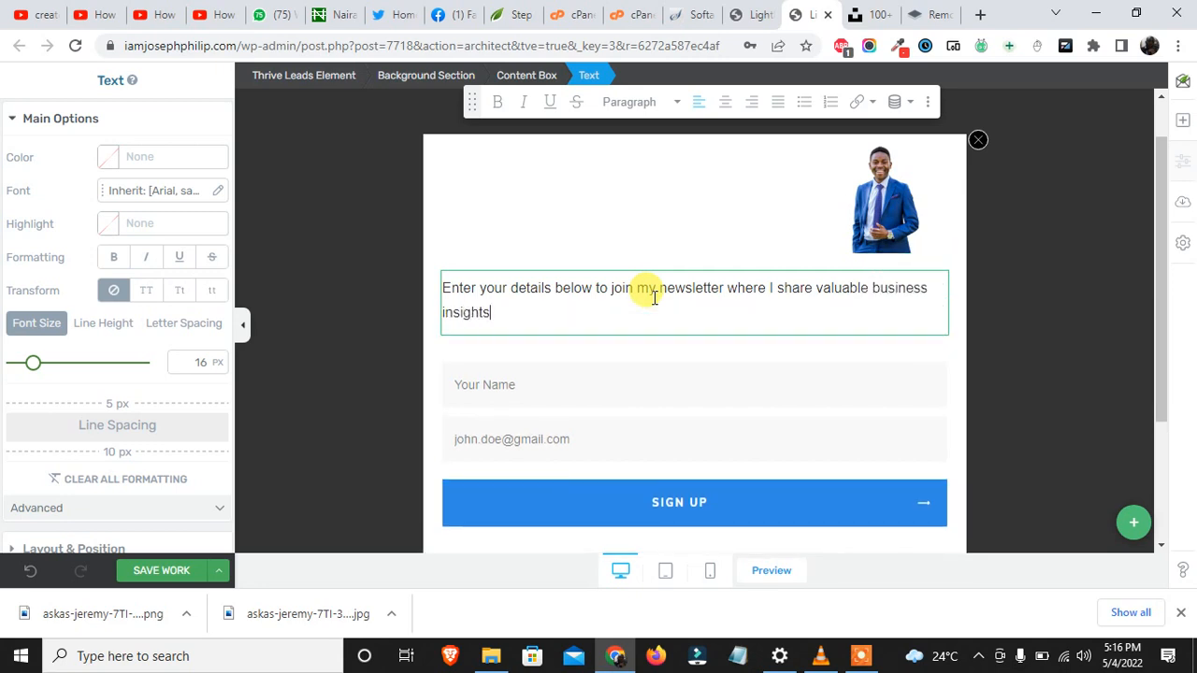
Centre and italicise the newsletter invitation text and reduce its lower line spacing to 0 px.
{"action": "triple_click", "coordinate": [654, 297]}
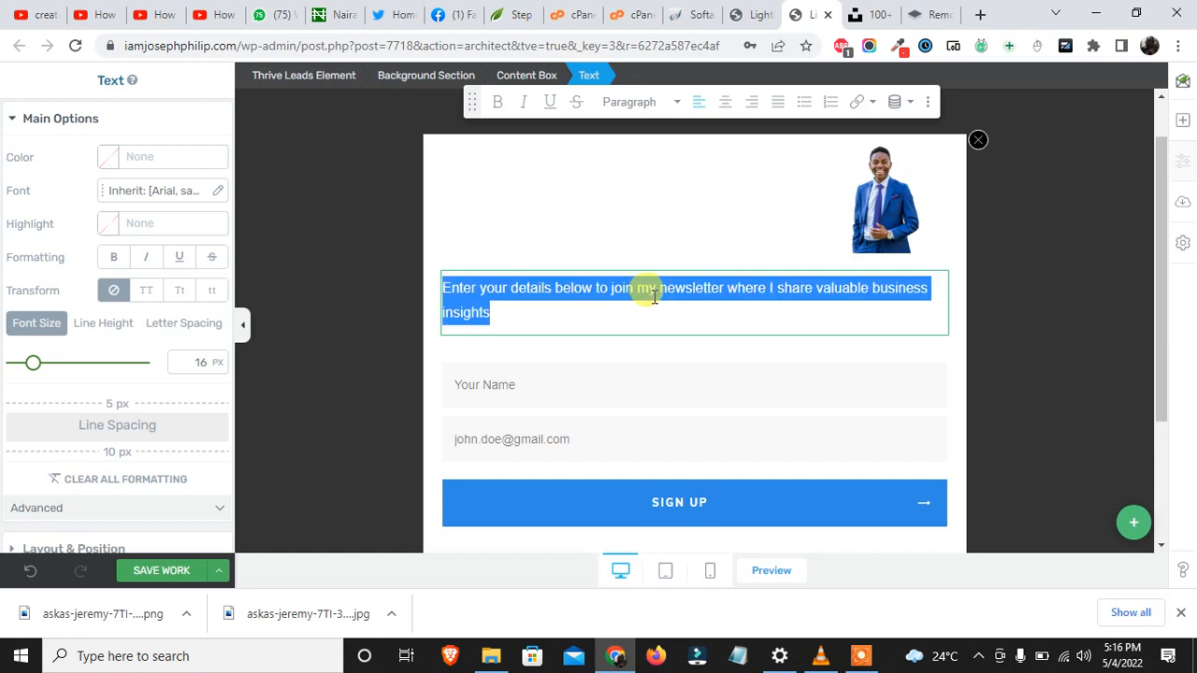
{"action": "left_click", "coordinate": [726, 103]}
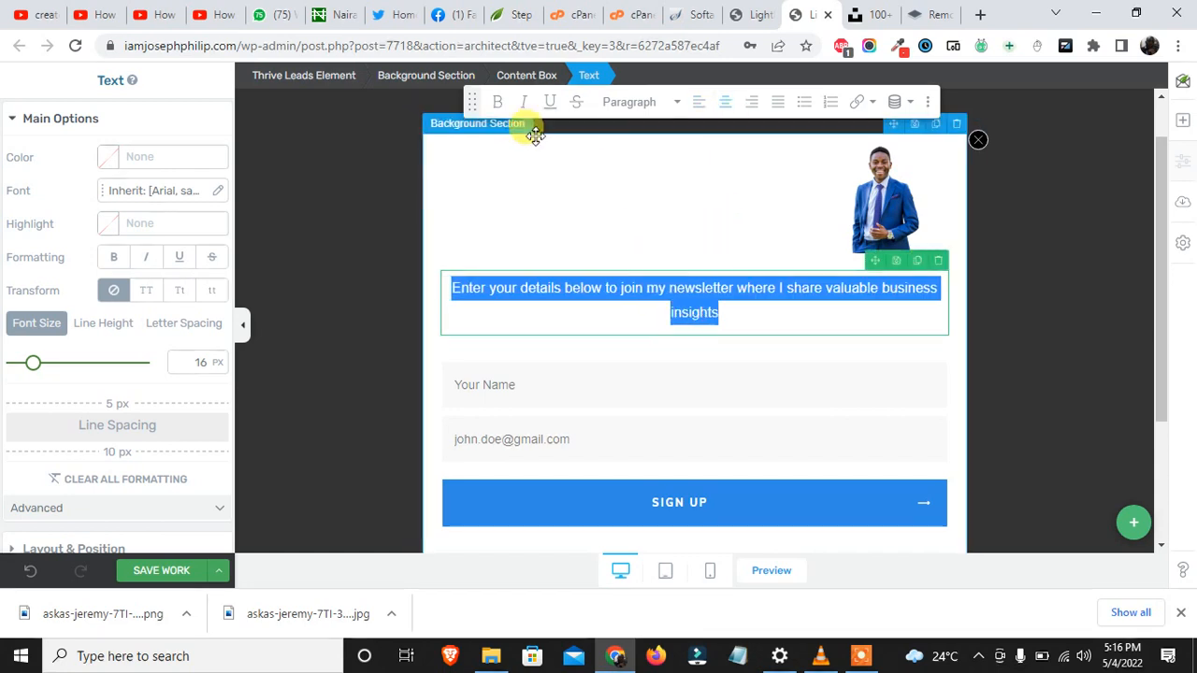
{"action": "left_click", "coordinate": [523, 103]}
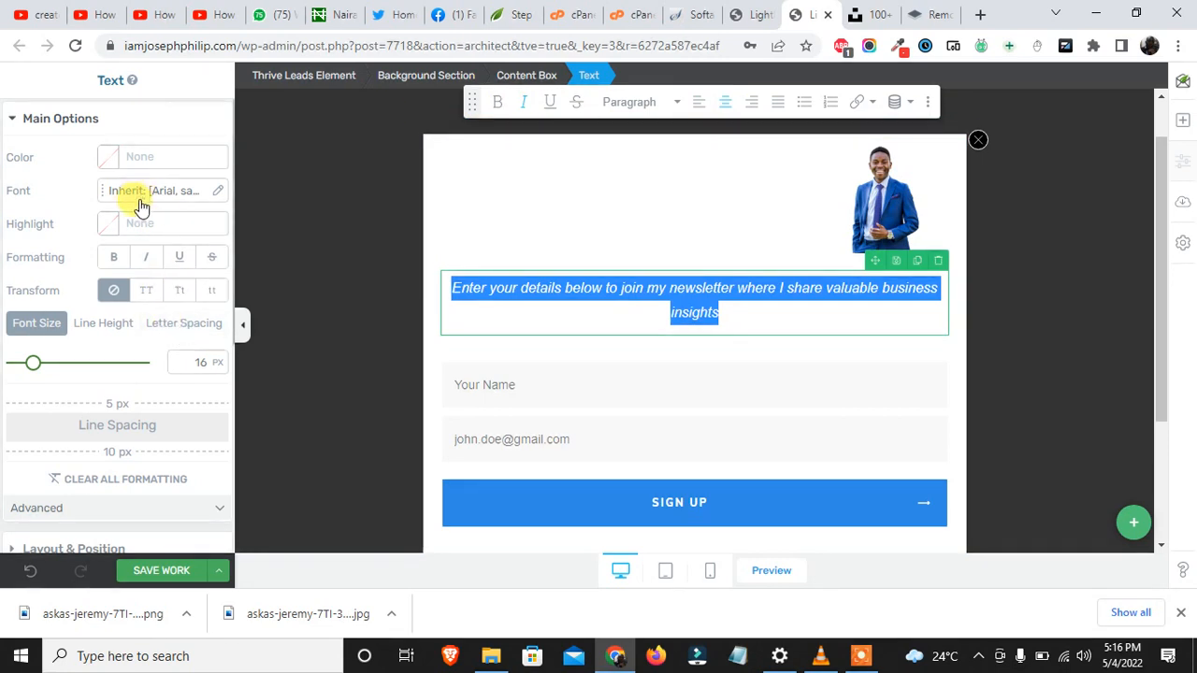
{"action": "left_click_drag", "start_coordinate": [131, 455], "coordinate": [142, 417]}
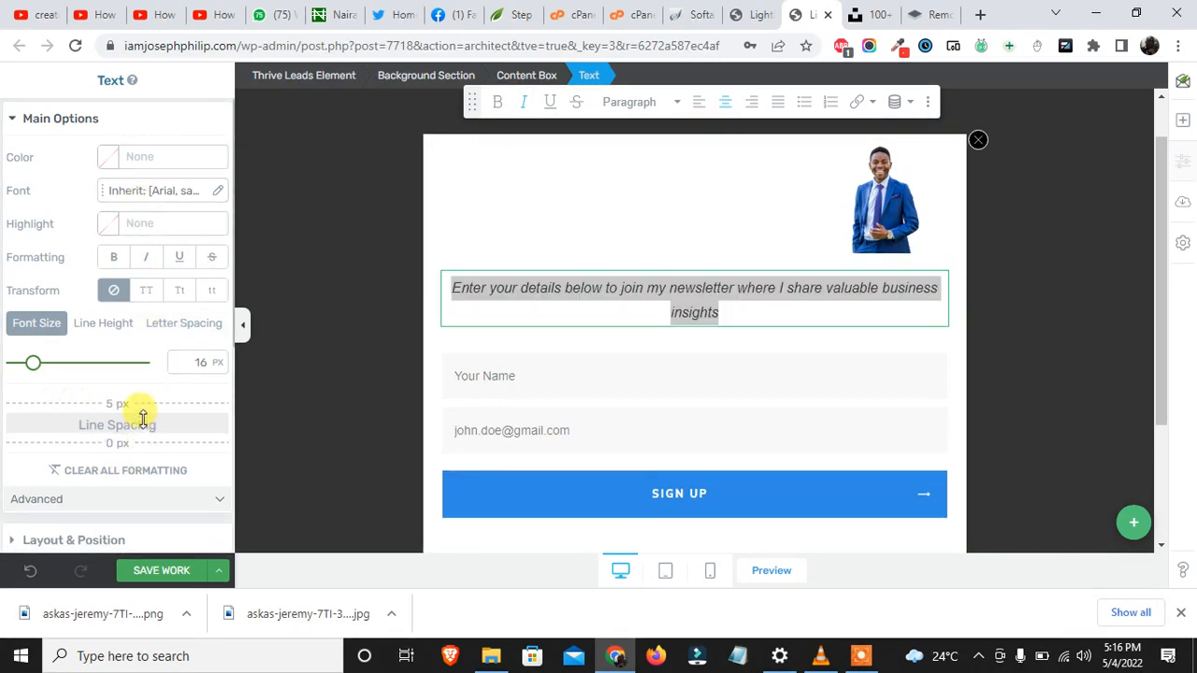
Select the opt-in form to show its main options and close the browser's downloads bar.
{"action": "left_click", "coordinate": [578, 491]}
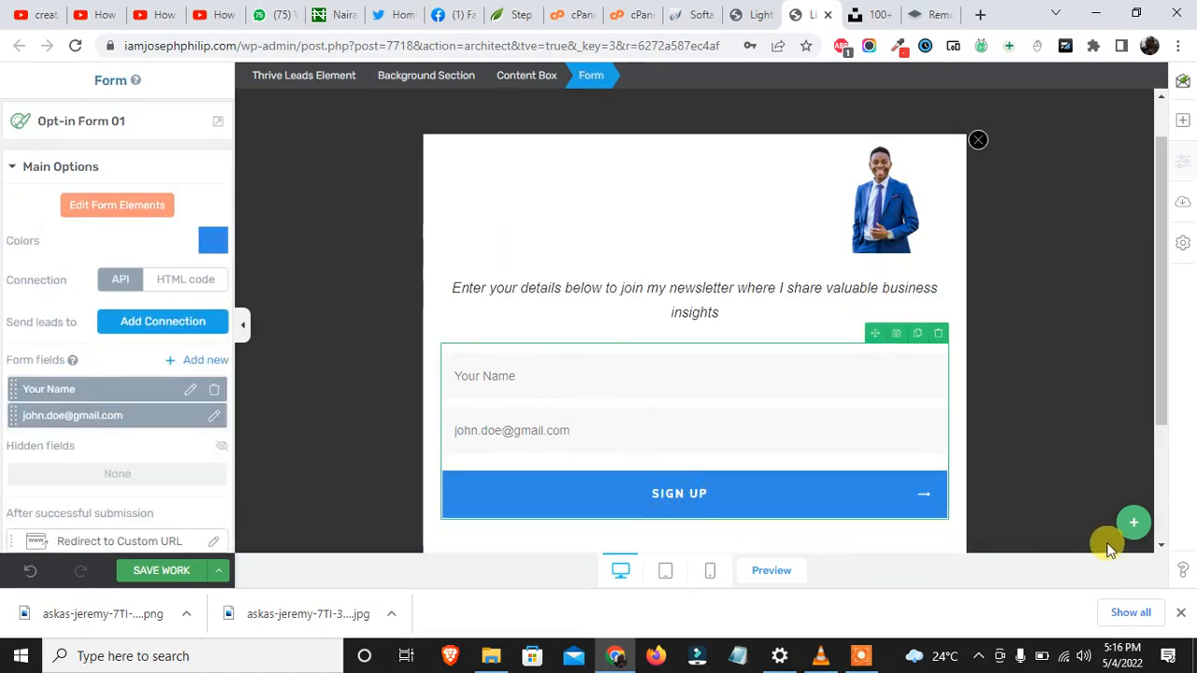
{"action": "left_click", "coordinate": [1181, 619]}
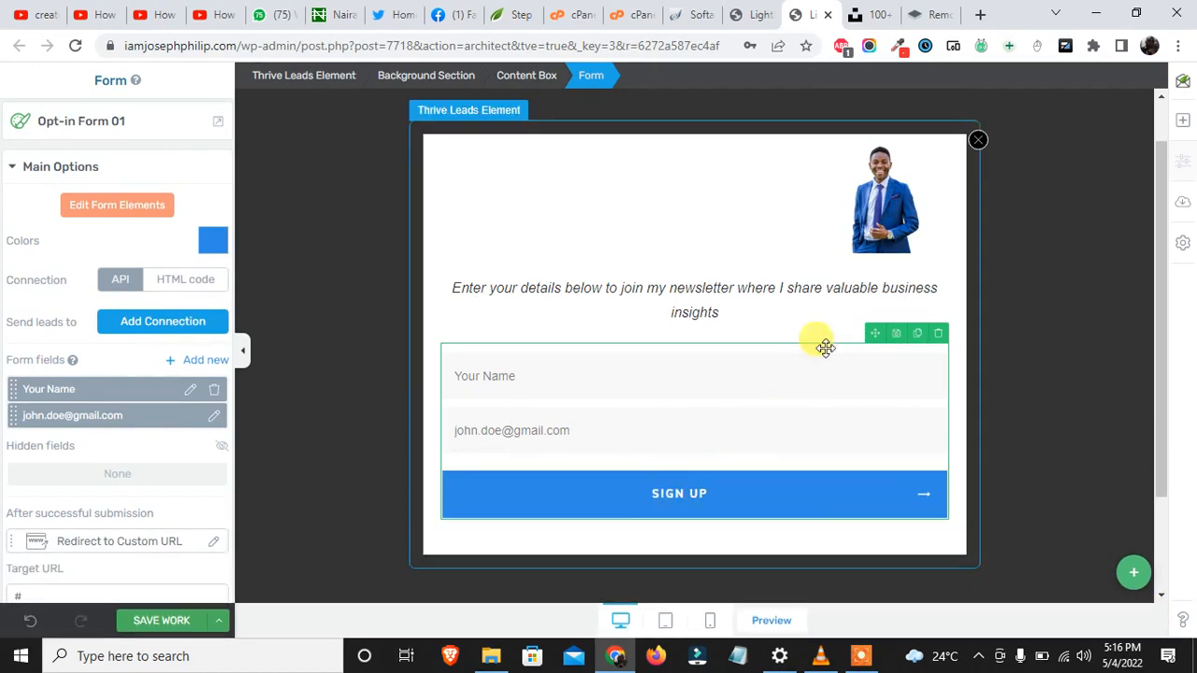
Set the top margin of the content box holding the newsletter text and form to -3 px, then select the opt-in form.
{"action": "left_click", "coordinate": [813, 265]}
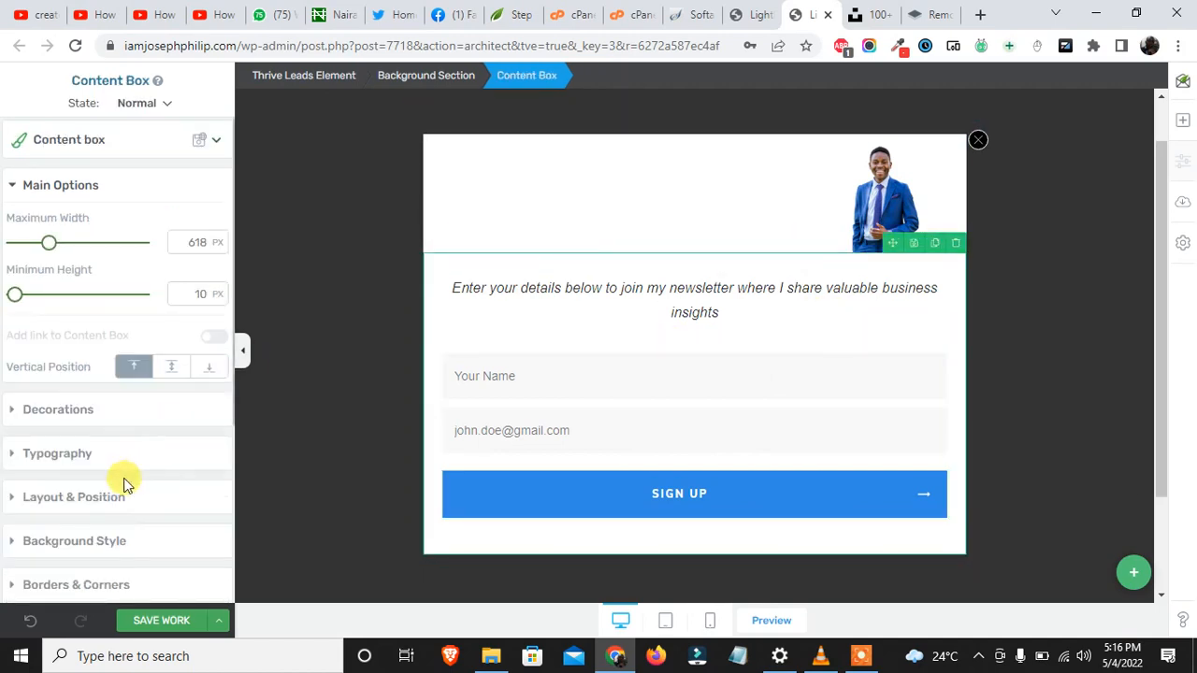
{"action": "left_click", "coordinate": [113, 500]}
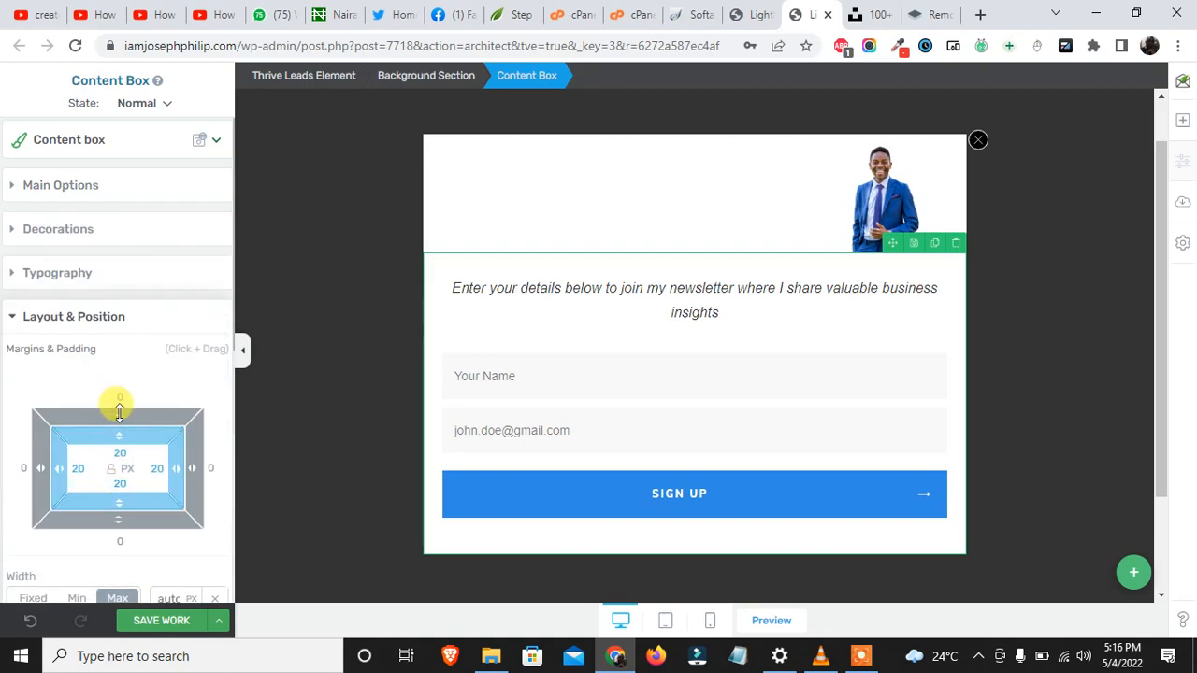
{"action": "mouse_move", "coordinate": [119, 411]}
{"action": "left_mouse_down"}
{"action": "mouse_move", "coordinate": [120, 425]}
{"action": "mouse_move", "coordinate": [118, 407]}
{"action": "left_mouse_up"}
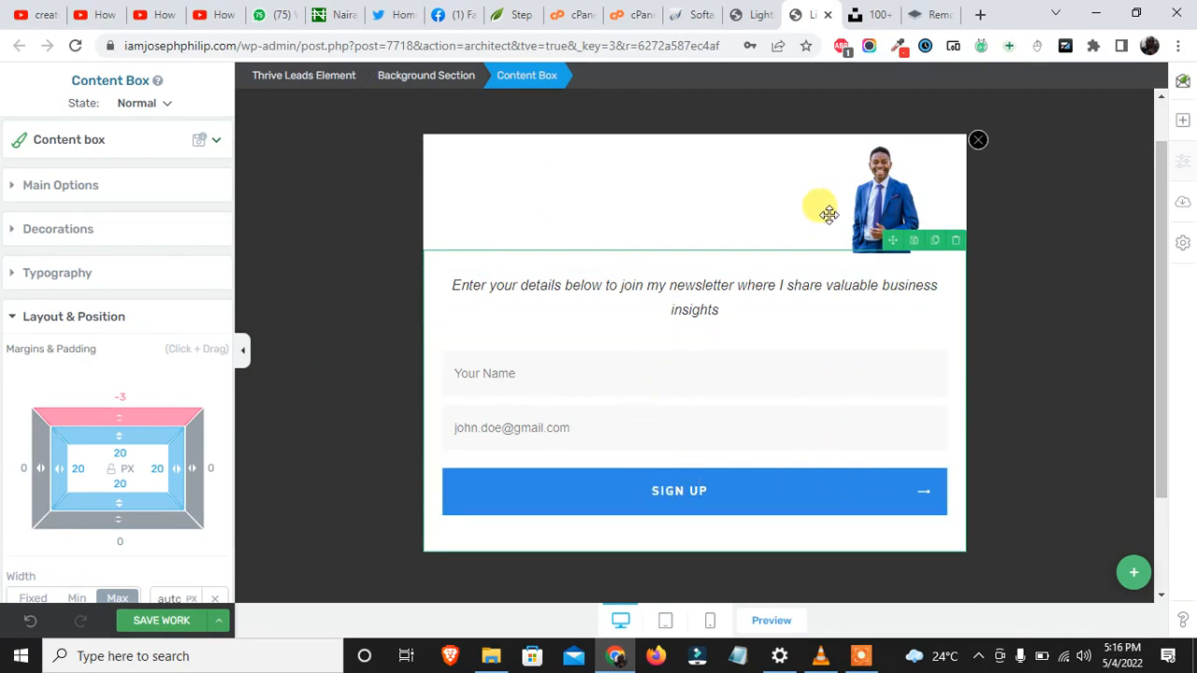
{"action": "left_click", "coordinate": [761, 493]}
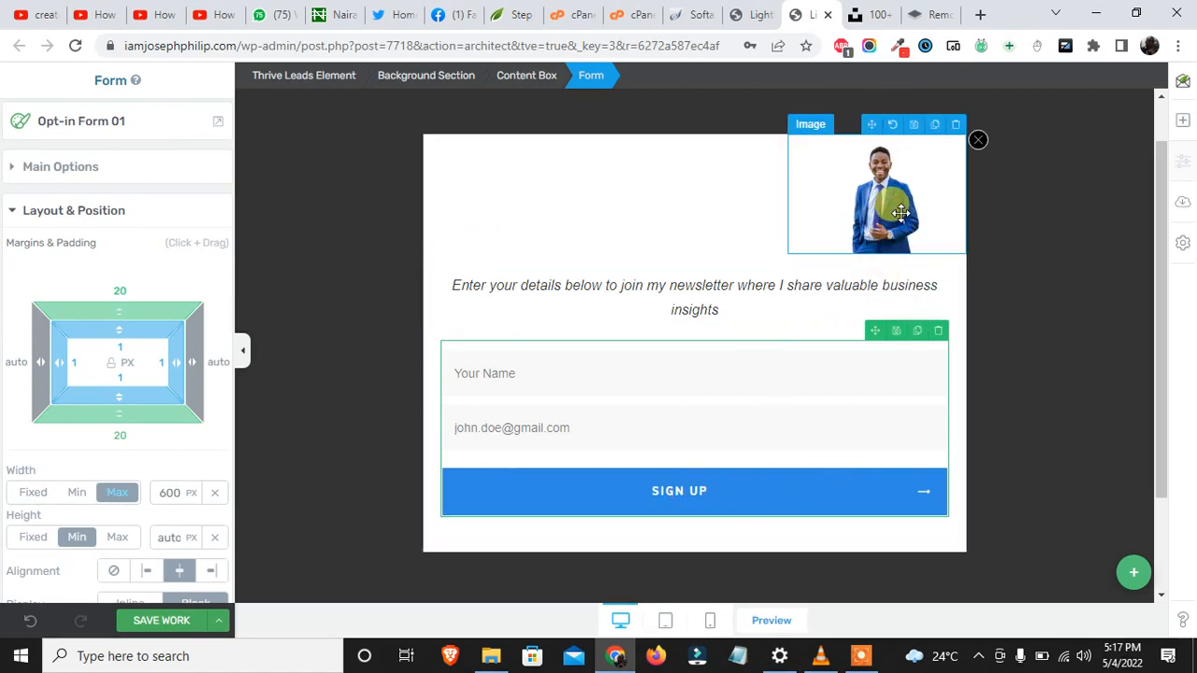
Sample the dark blue #0D3264 from the businessman's suit with the page color picker extension.
{"action": "left_click", "coordinate": [899, 47]}
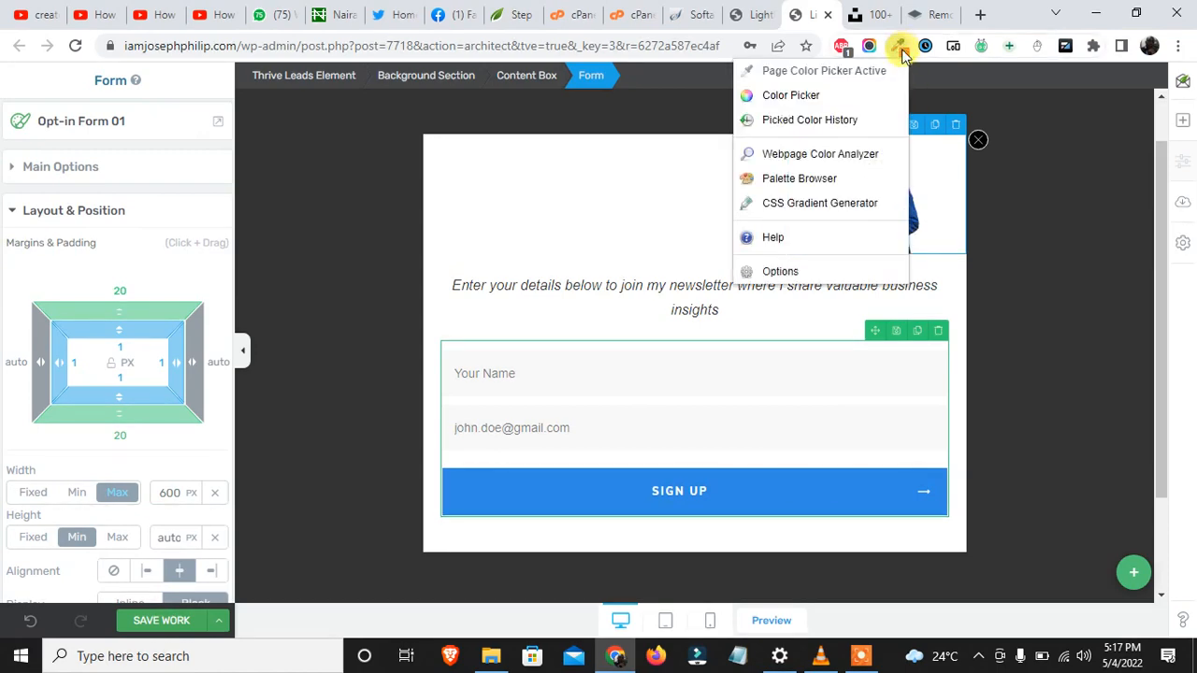
{"action": "left_click", "coordinate": [837, 75]}
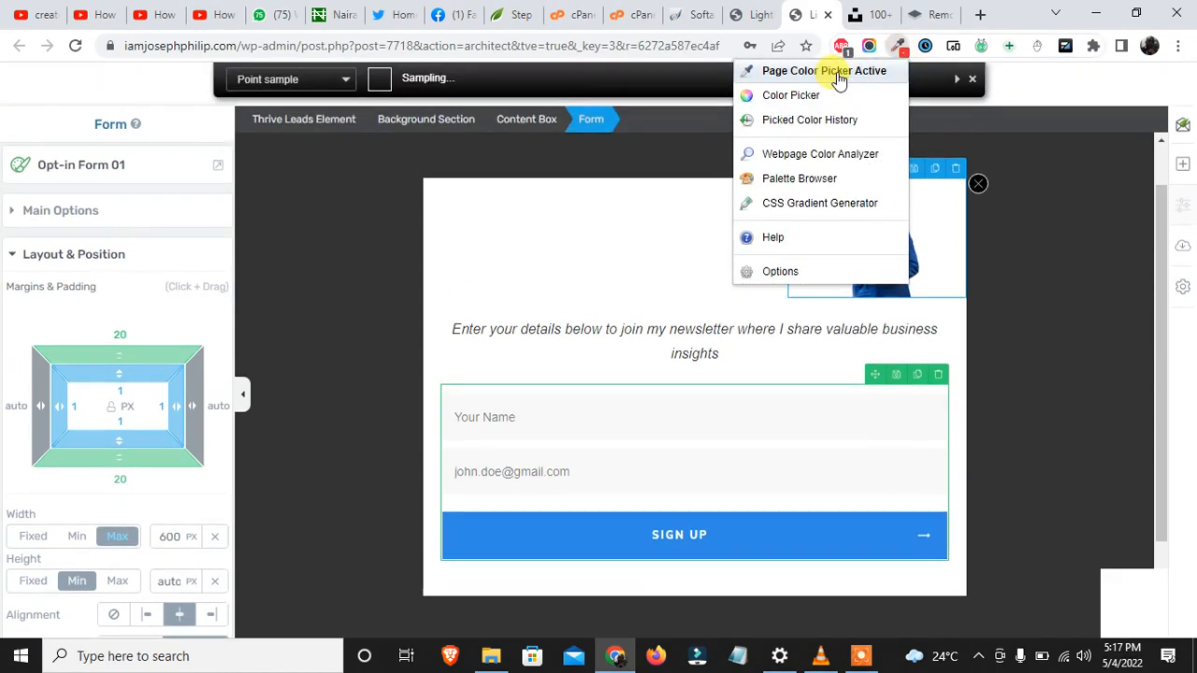
{"action": "left_click", "coordinate": [799, 95]}
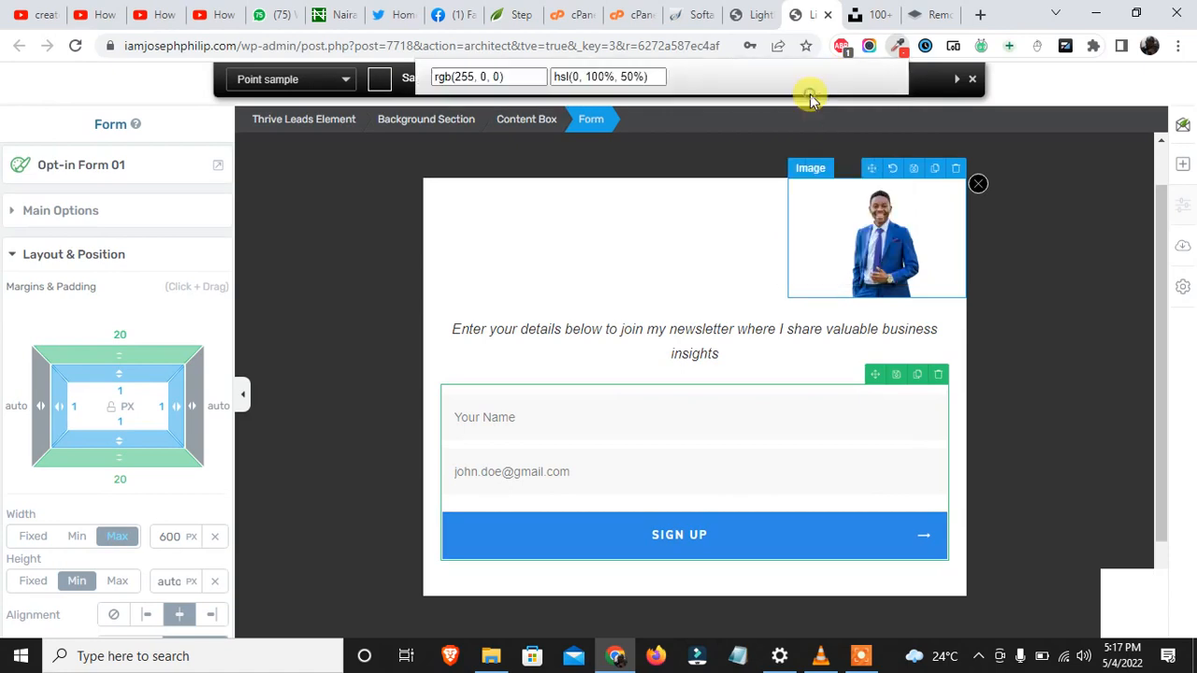
{"action": "left_click", "coordinate": [865, 112]}
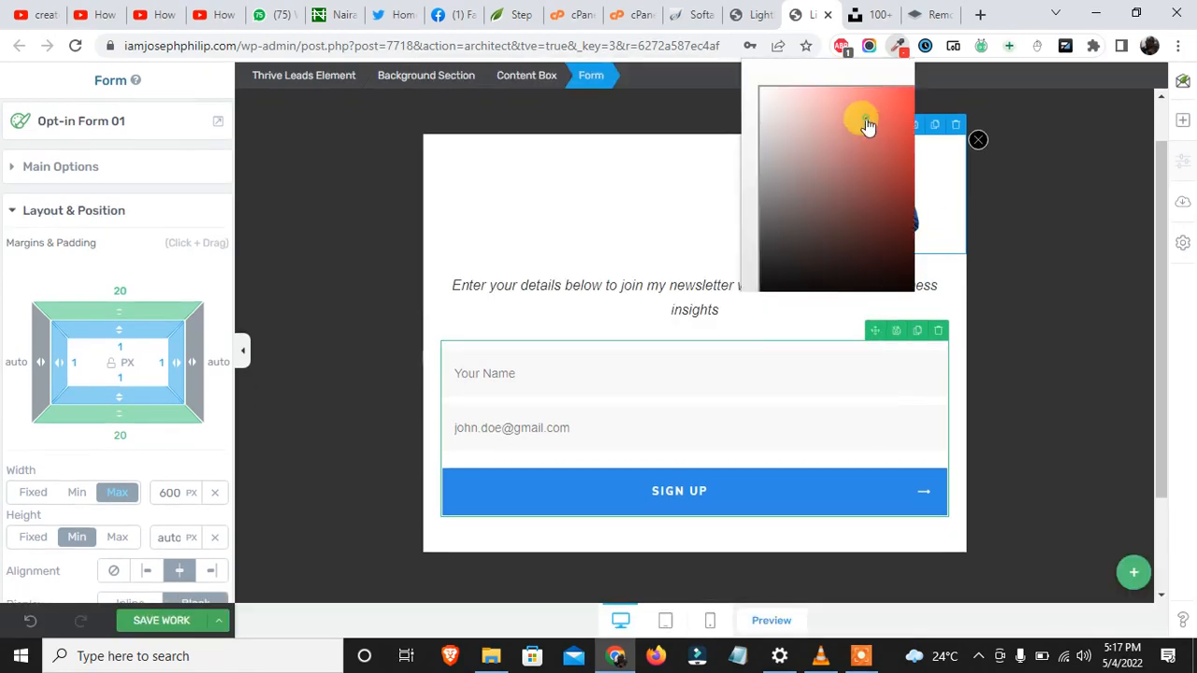
{"action": "left_click", "coordinate": [902, 47]}
{"action": "left_click", "coordinate": [863, 71]}
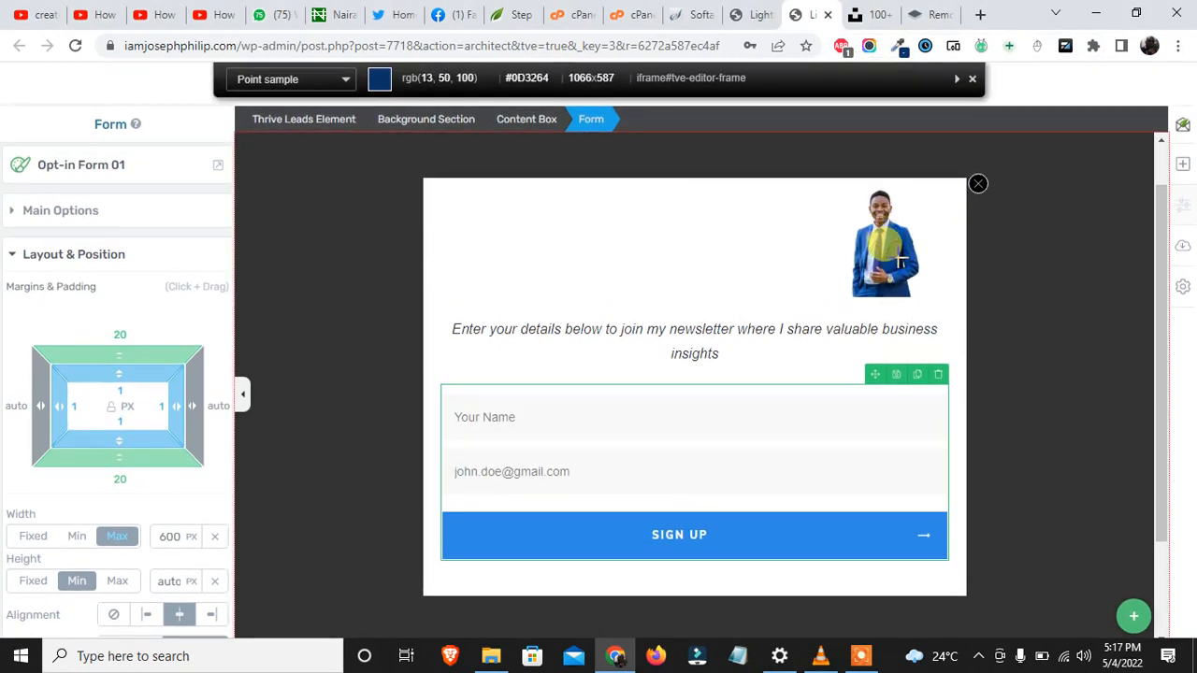
{"action": "left_click", "coordinate": [898, 259]}
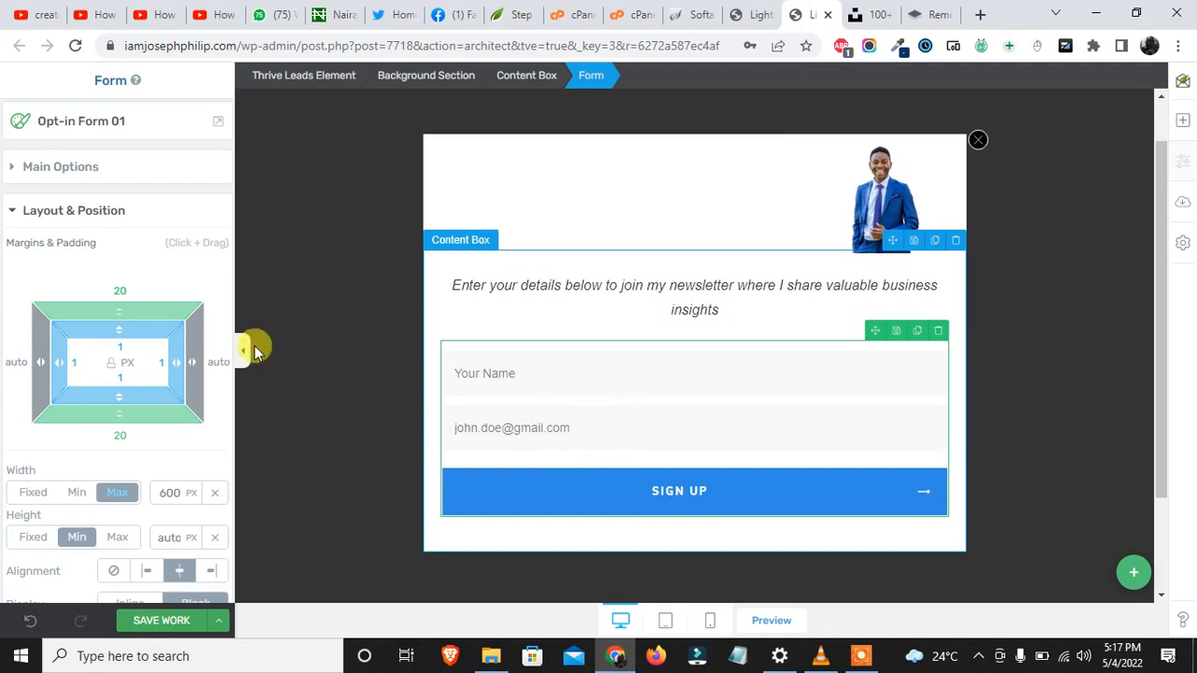
Open the form elements for editing and set the submit button's colour to #0d3264.
{"action": "left_click", "coordinate": [120, 173]}
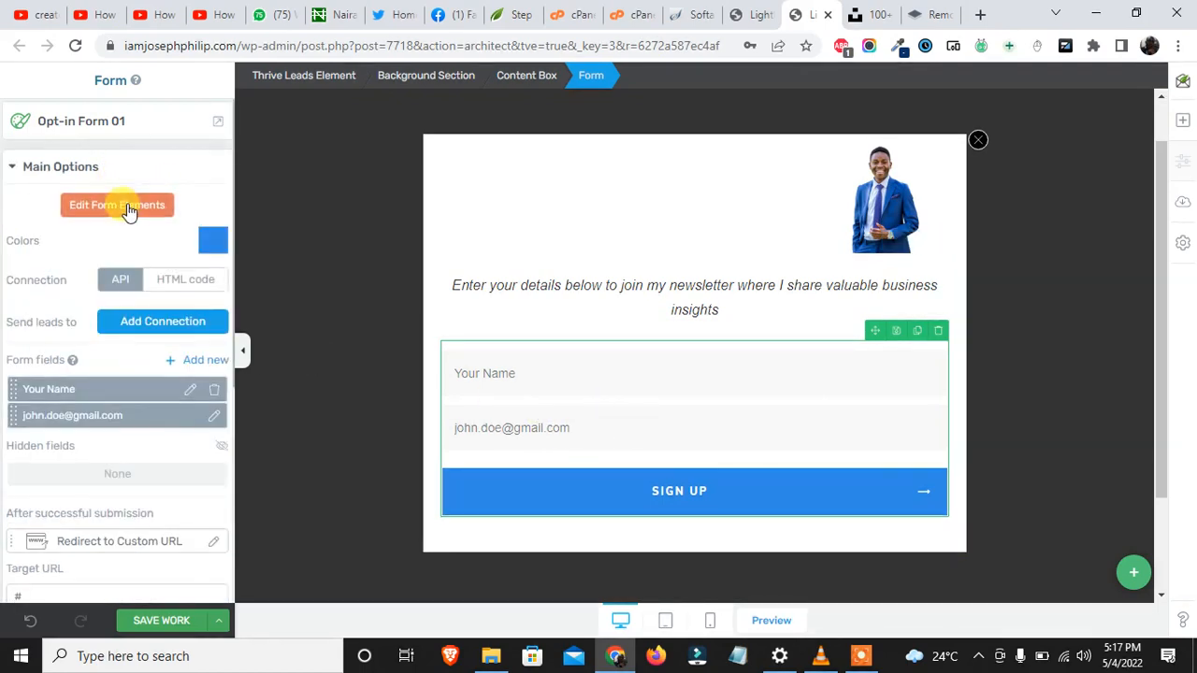
{"action": "left_click", "coordinate": [132, 205]}
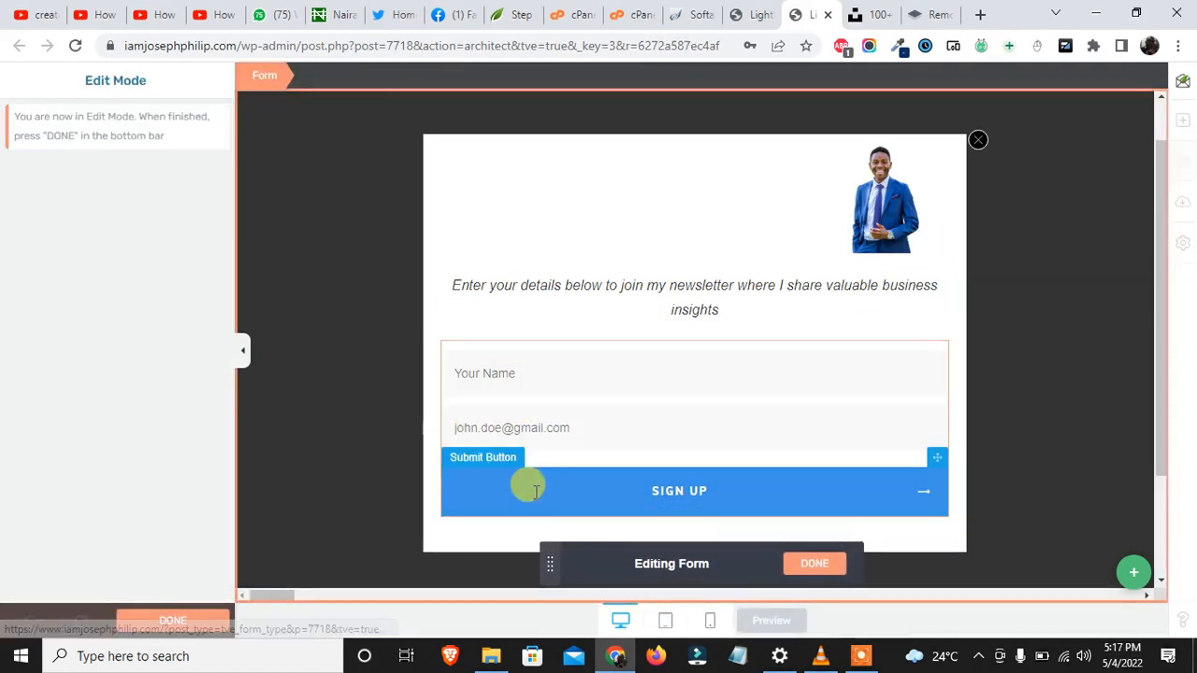
{"action": "left_click", "coordinate": [567, 473]}
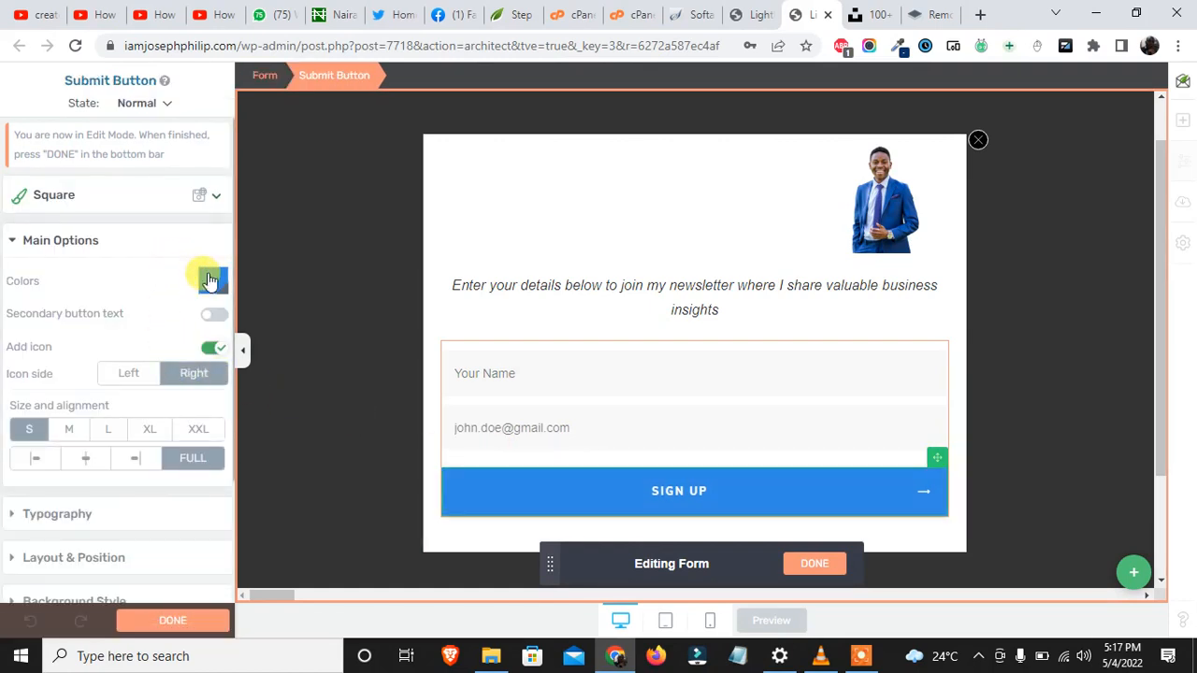
{"action": "left_click", "coordinate": [213, 282]}
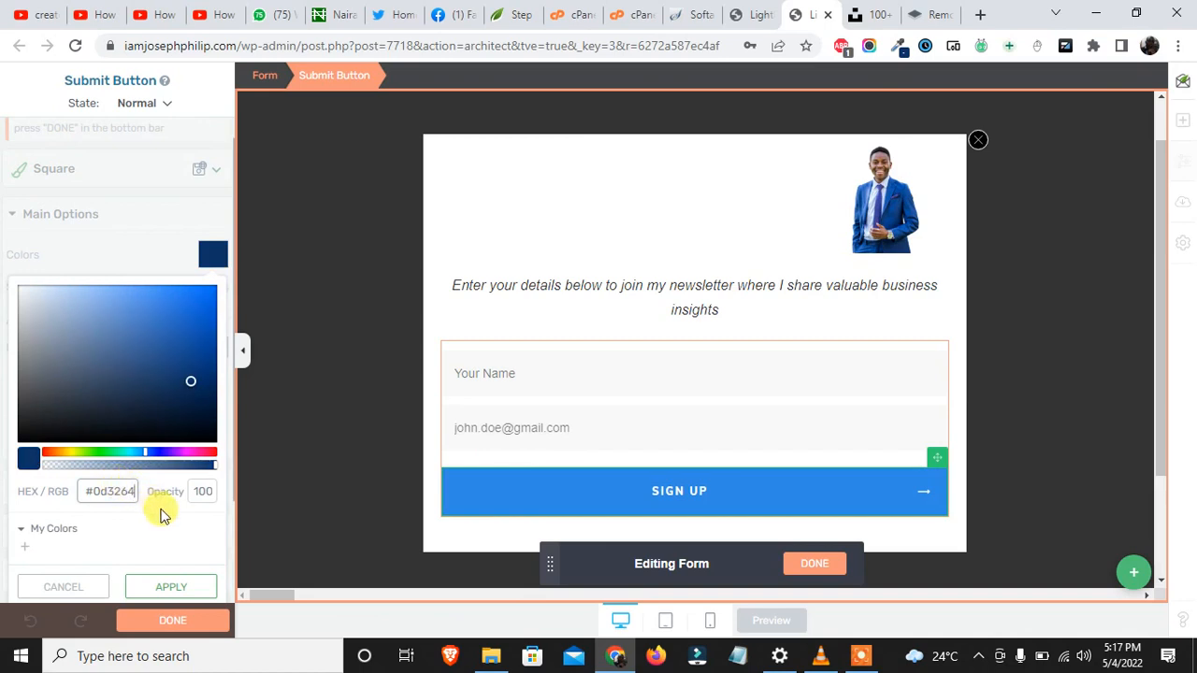
{"action": "left_click", "coordinate": [185, 584]}
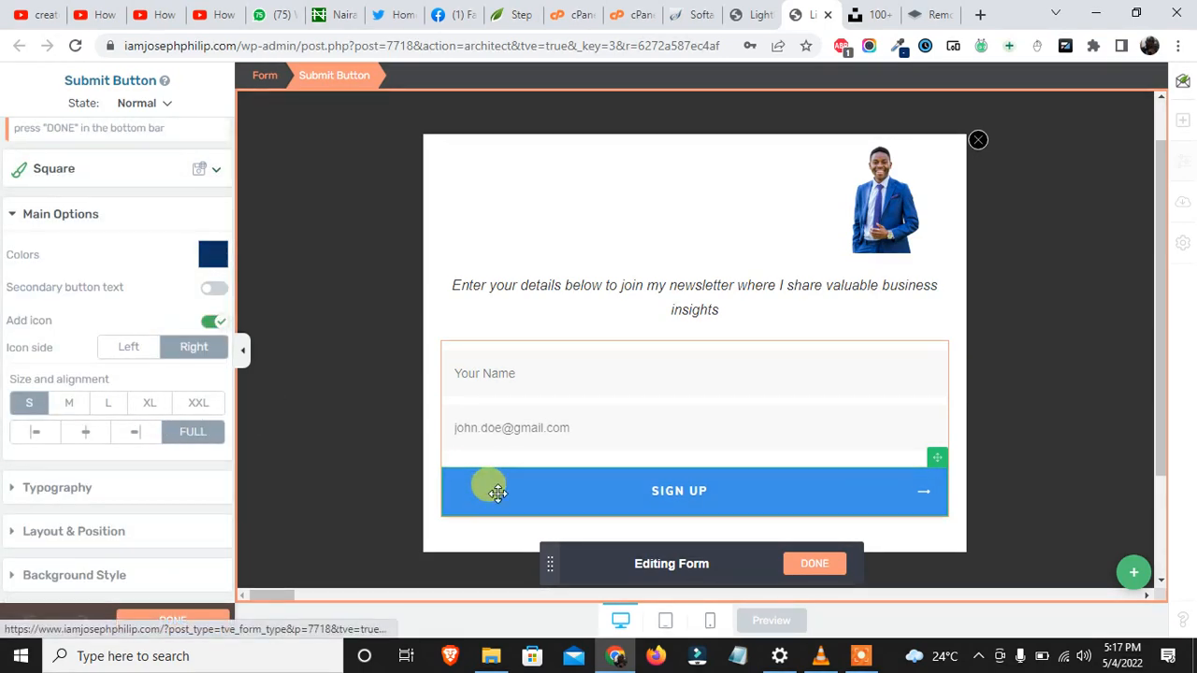
Set the submit button's hover-state background to solid colour #0d3264 and finish editing the form elements.
{"action": "left_click", "coordinate": [171, 110]}
{"action": "left_click", "coordinate": [147, 161]}
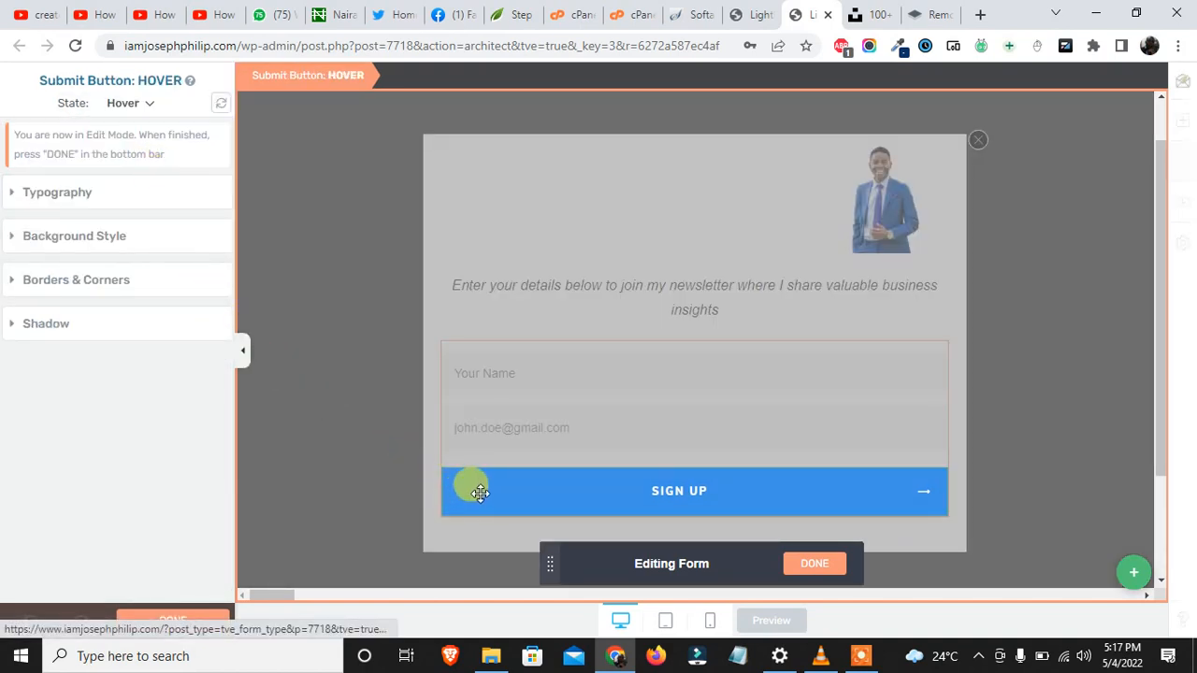
{"action": "left_click", "coordinate": [120, 238]}
{"action": "left_click", "coordinate": [35, 345]}
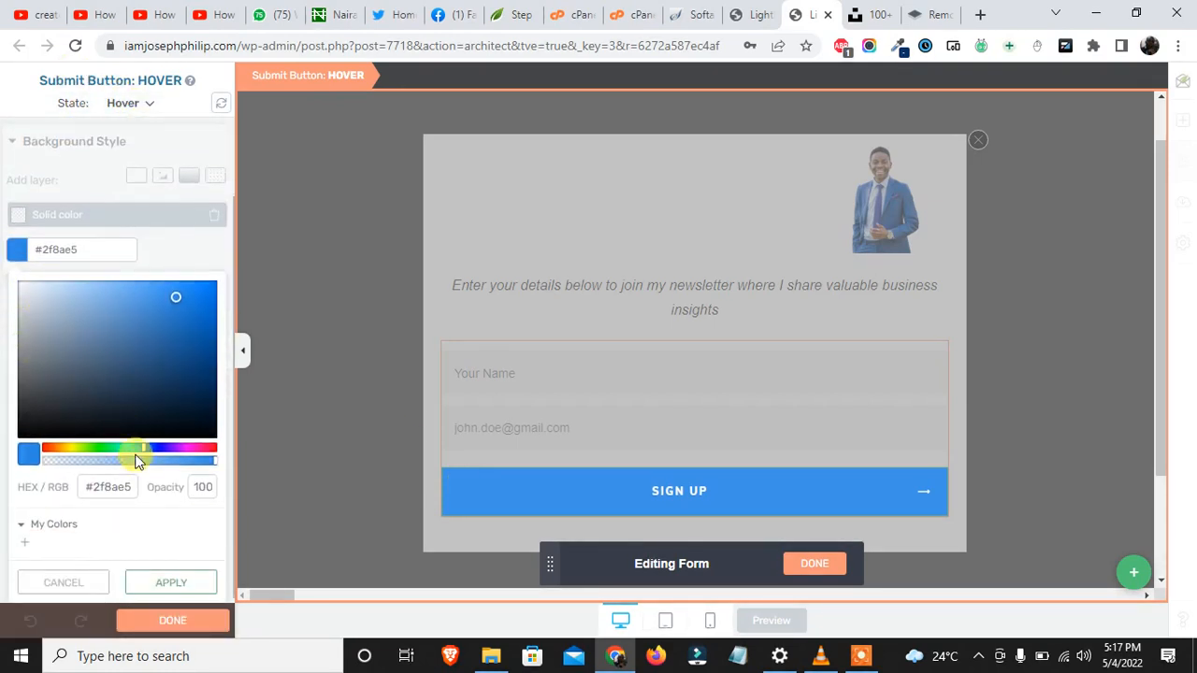
{"action": "key", "text": "ctrl+v"}
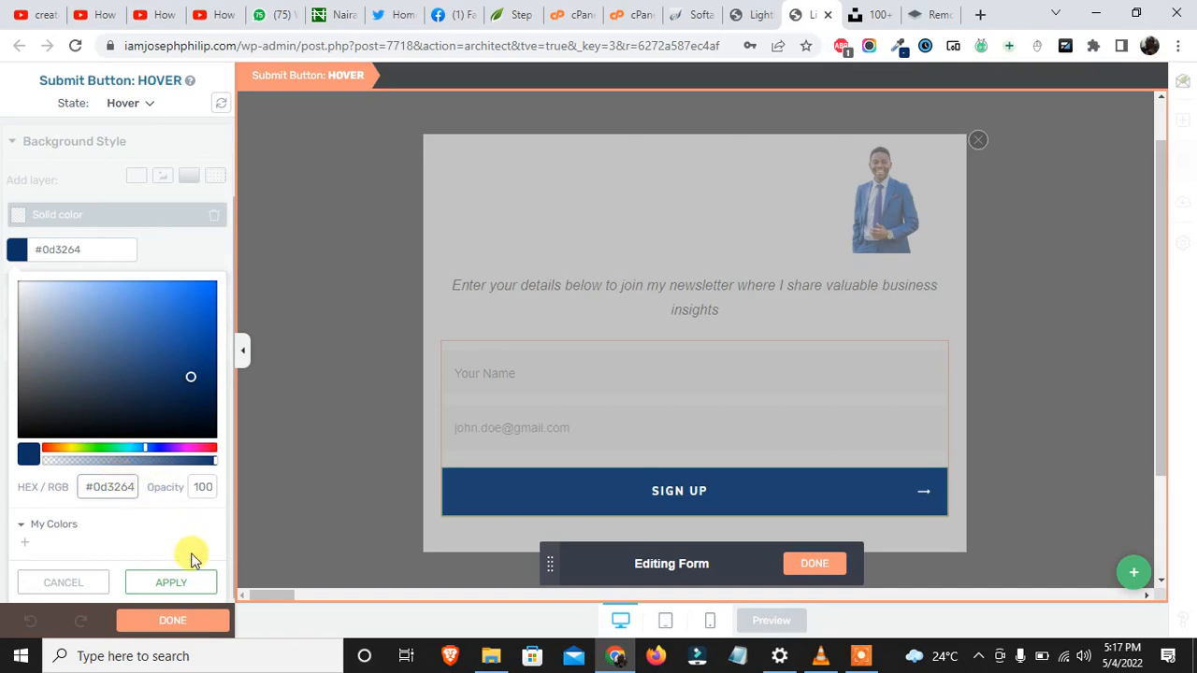
{"action": "left_click", "coordinate": [169, 583]}
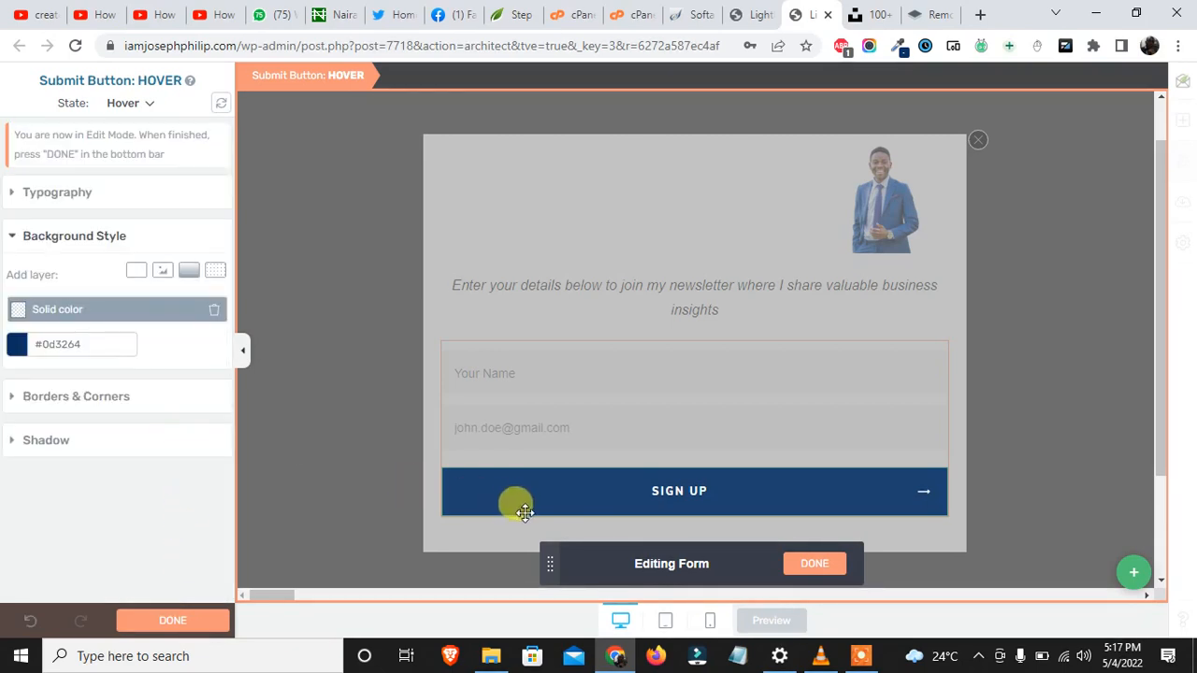
{"action": "left_click", "coordinate": [822, 564]}
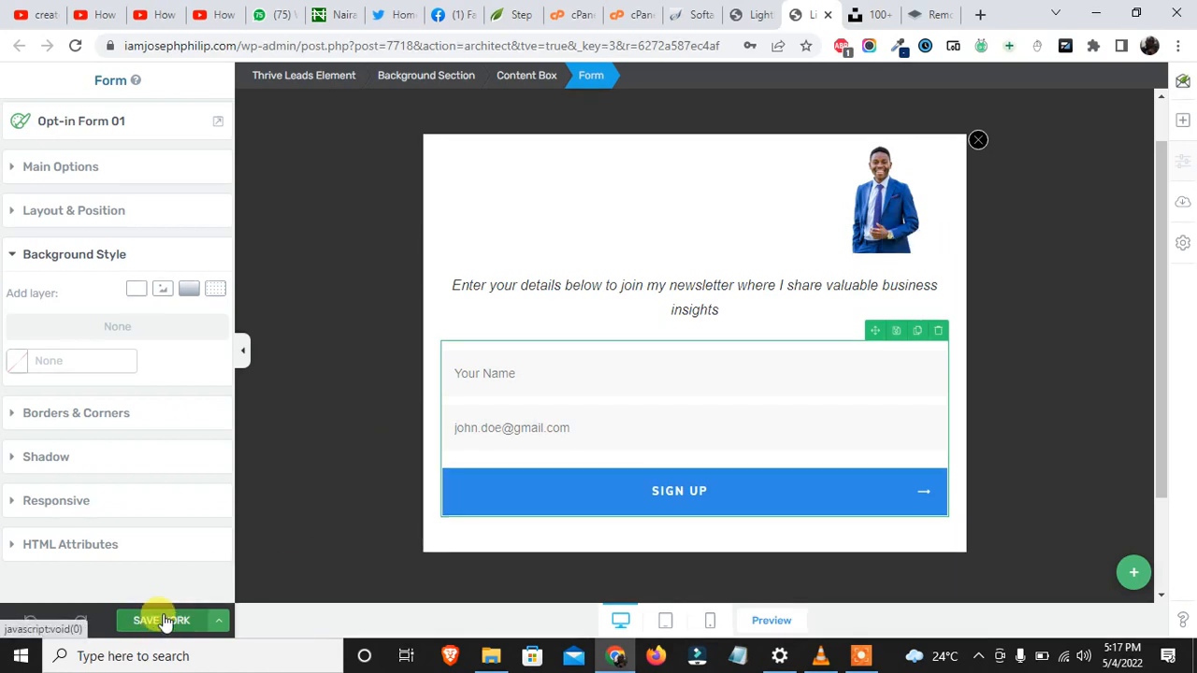
Move the lightbox's close icon beside the newsletter invitation text in the content box and select it.
{"action": "left_click", "coordinate": [977, 142]}
{"action": "mouse_move", "coordinate": [976, 140]}
{"action": "left_mouse_down"}
{"action": "mouse_move", "coordinate": [948, 200]}
{"action": "mouse_move", "coordinate": [930, 336]}
{"action": "mouse_move", "coordinate": [894, 331]}
{"action": "left_mouse_up"}
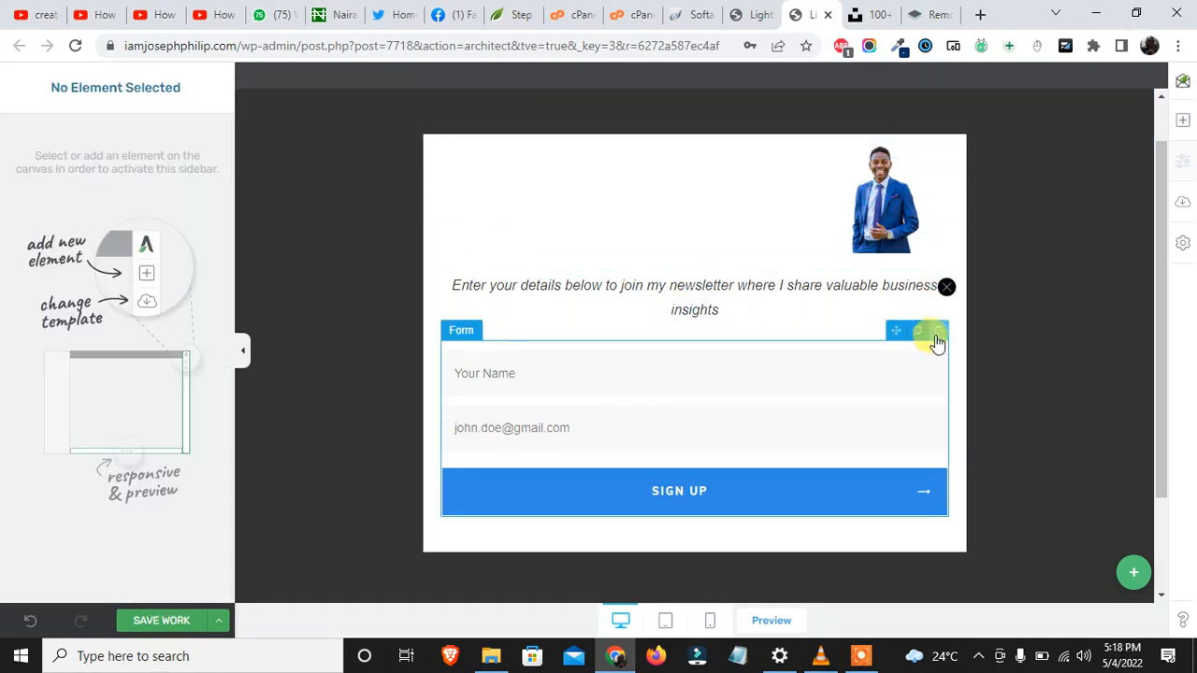
{"action": "left_click", "coordinate": [944, 288]}
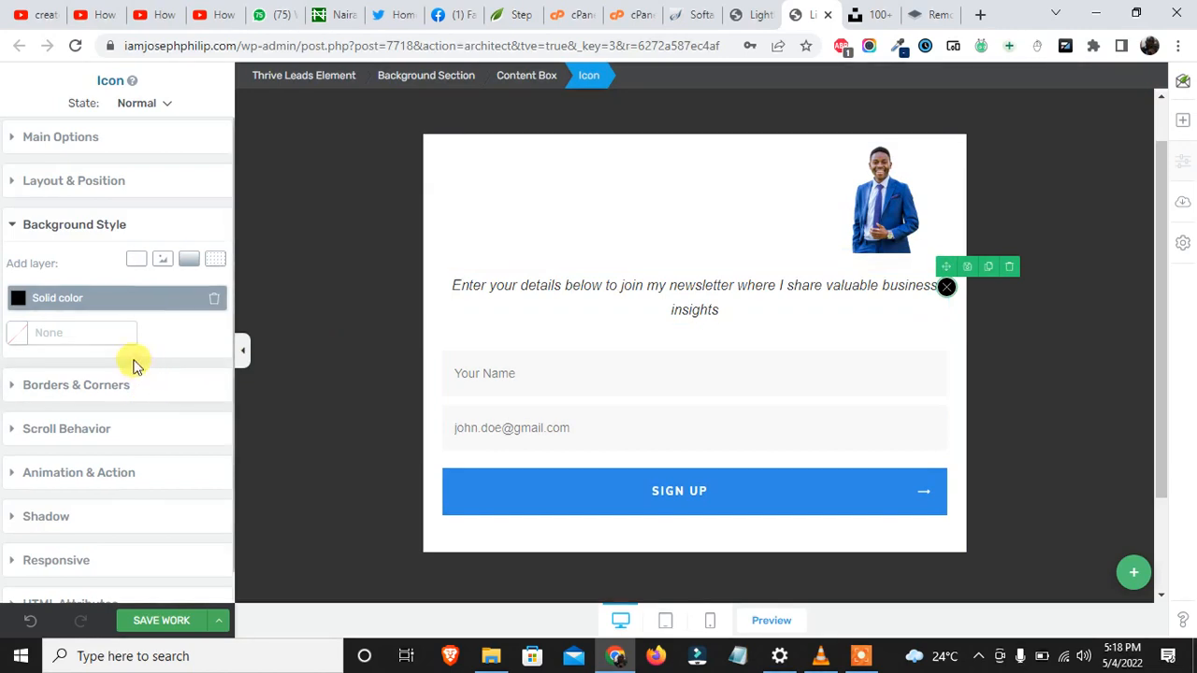
Raise the close icon's Z-index to 11 in its advanced position settings.
{"action": "left_click", "coordinate": [94, 138]}
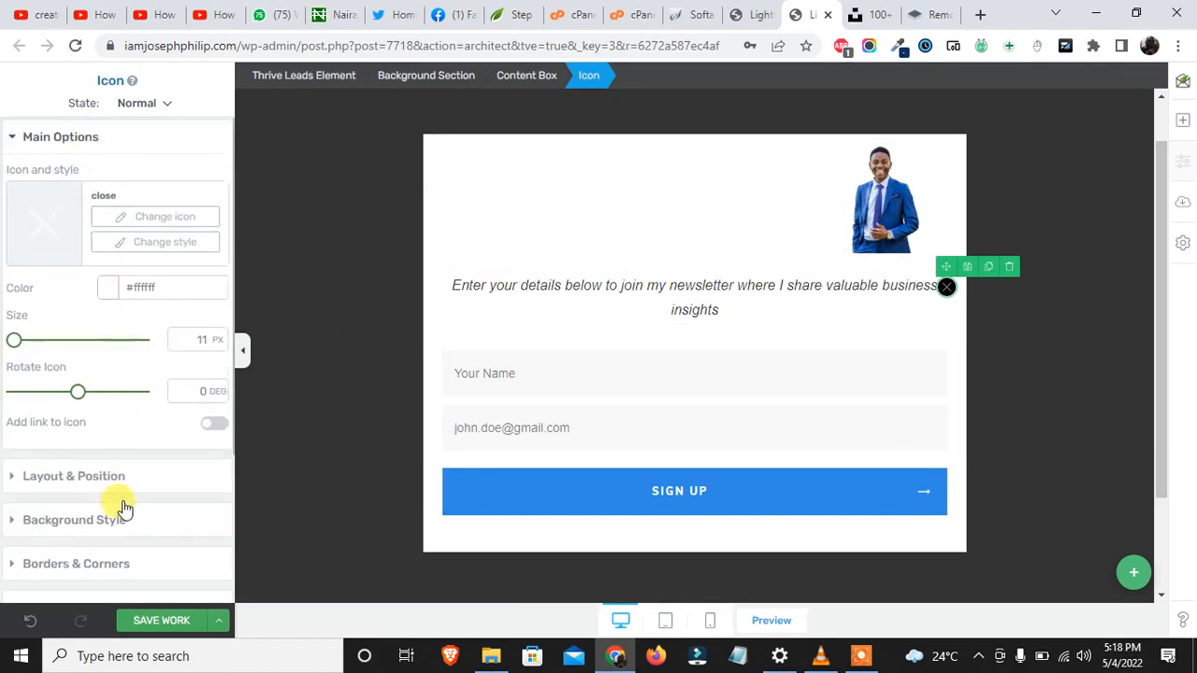
{"action": "left_click", "coordinate": [125, 479]}
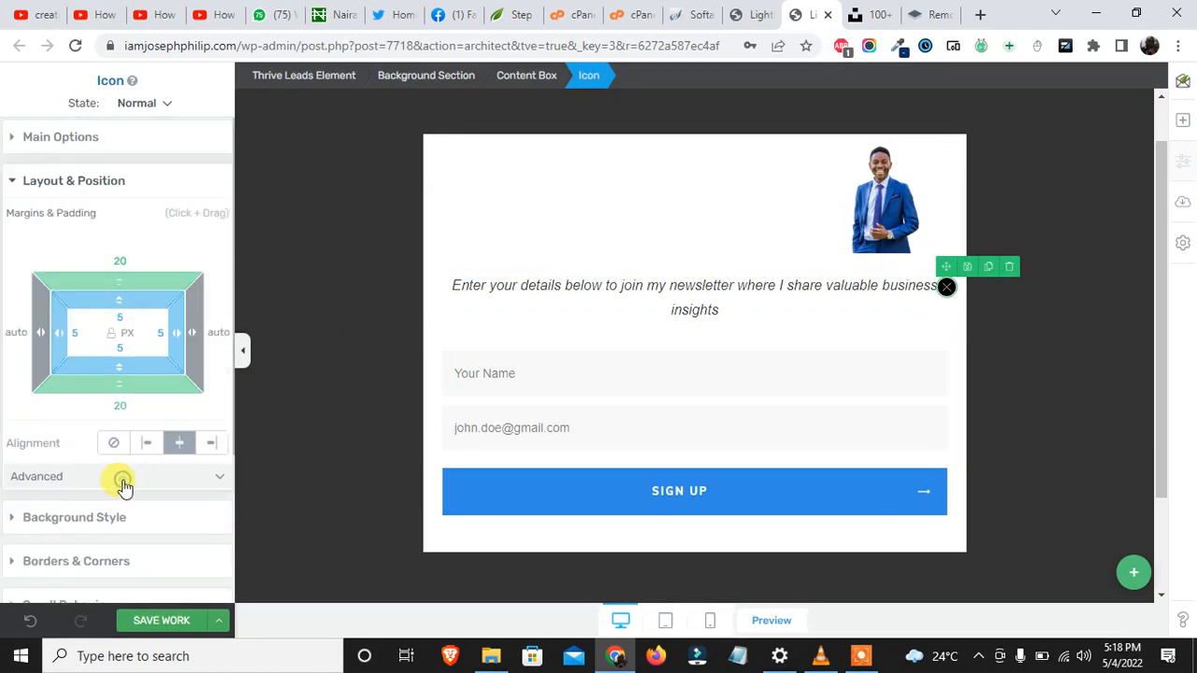
{"action": "left_click", "coordinate": [175, 479]}
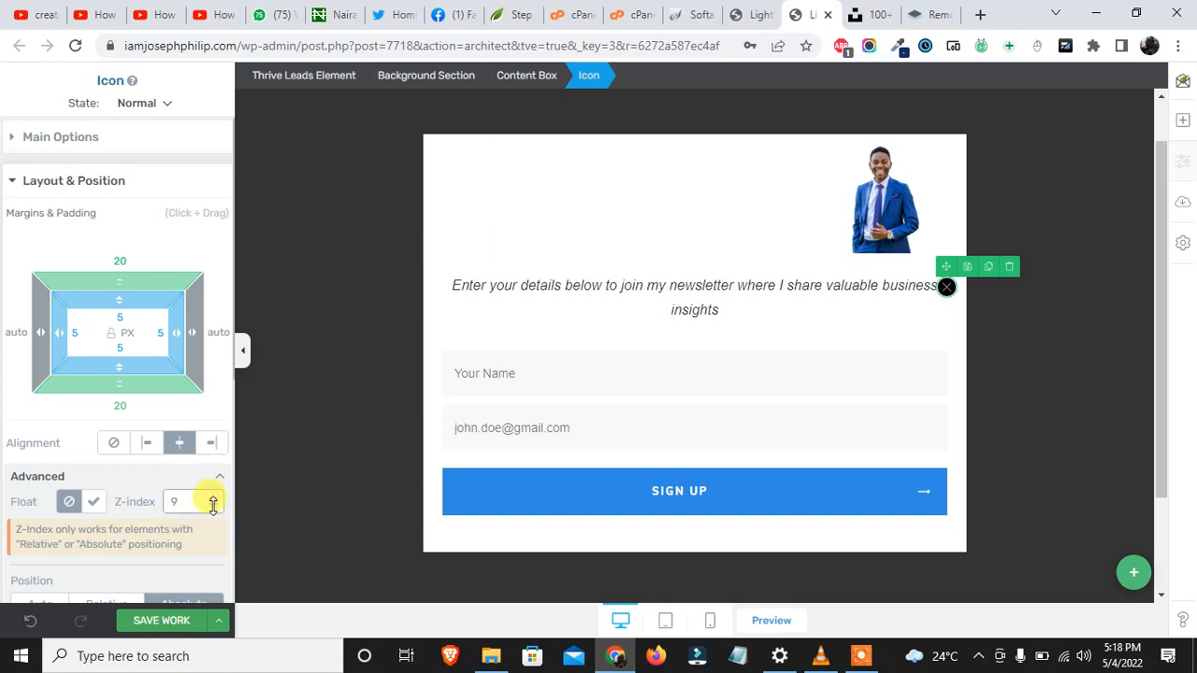
{"action": "double_click", "coordinate": [218, 499]}
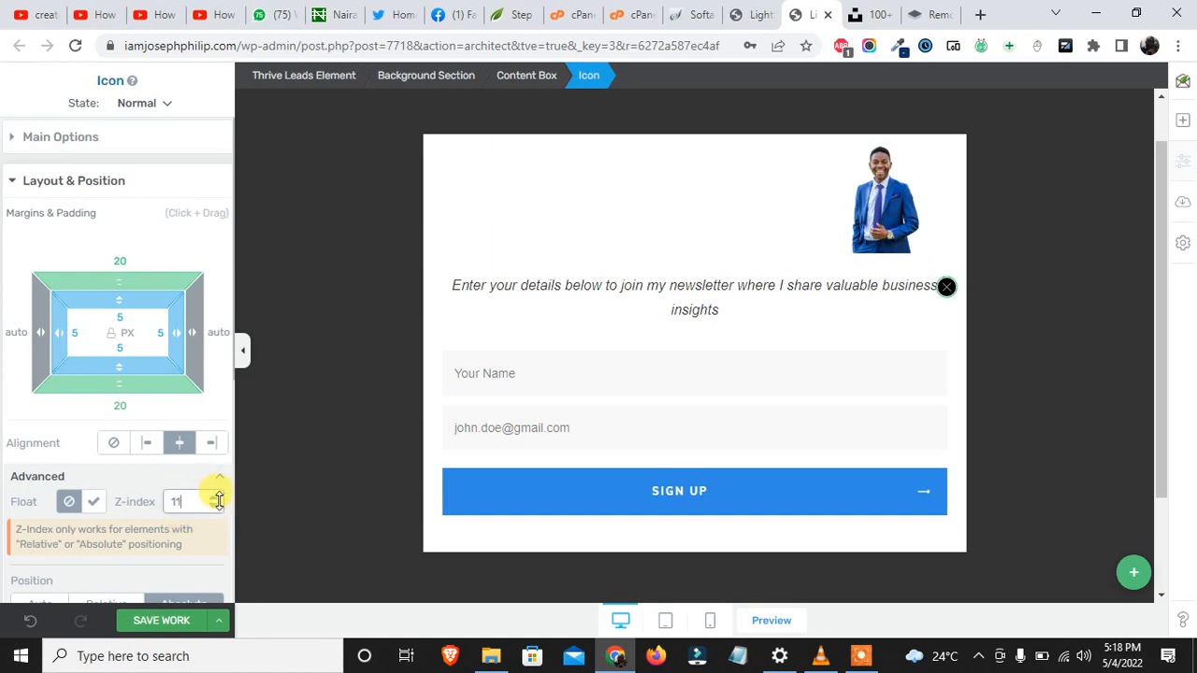
Try to reposition the close icon by enabling float, with Z-index 0 and a relative horizontal offset of 286 px.
{"action": "left_click", "coordinate": [94, 502]}
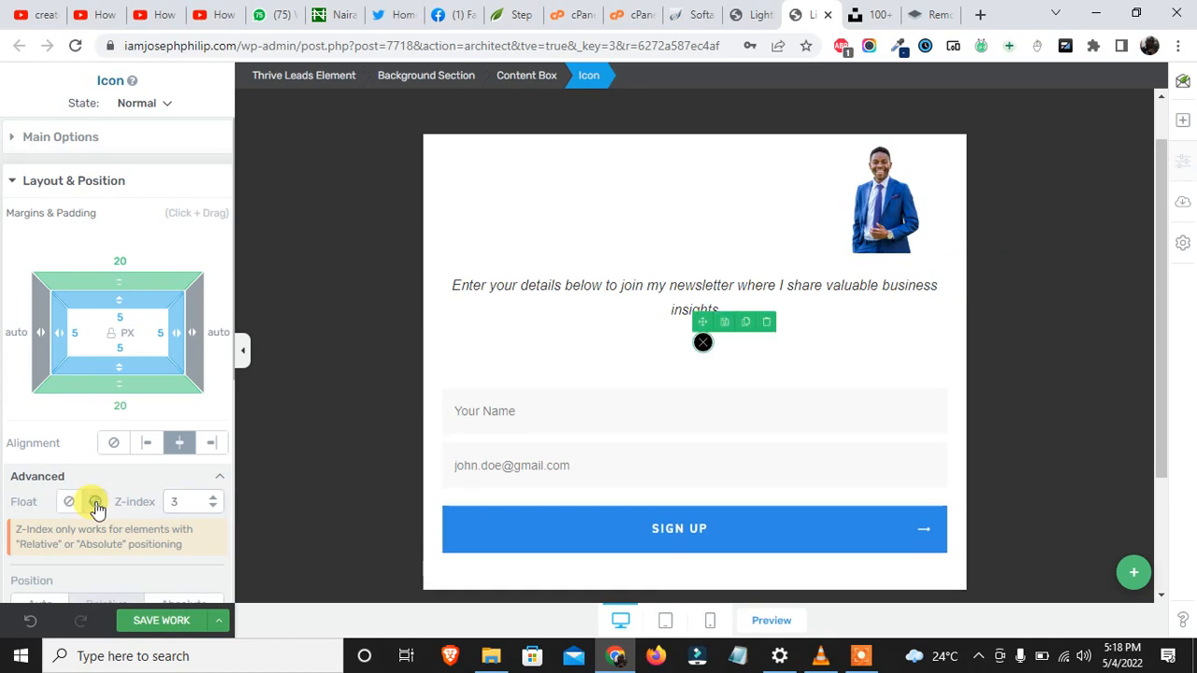
{"action": "left_click", "coordinate": [212, 497]}
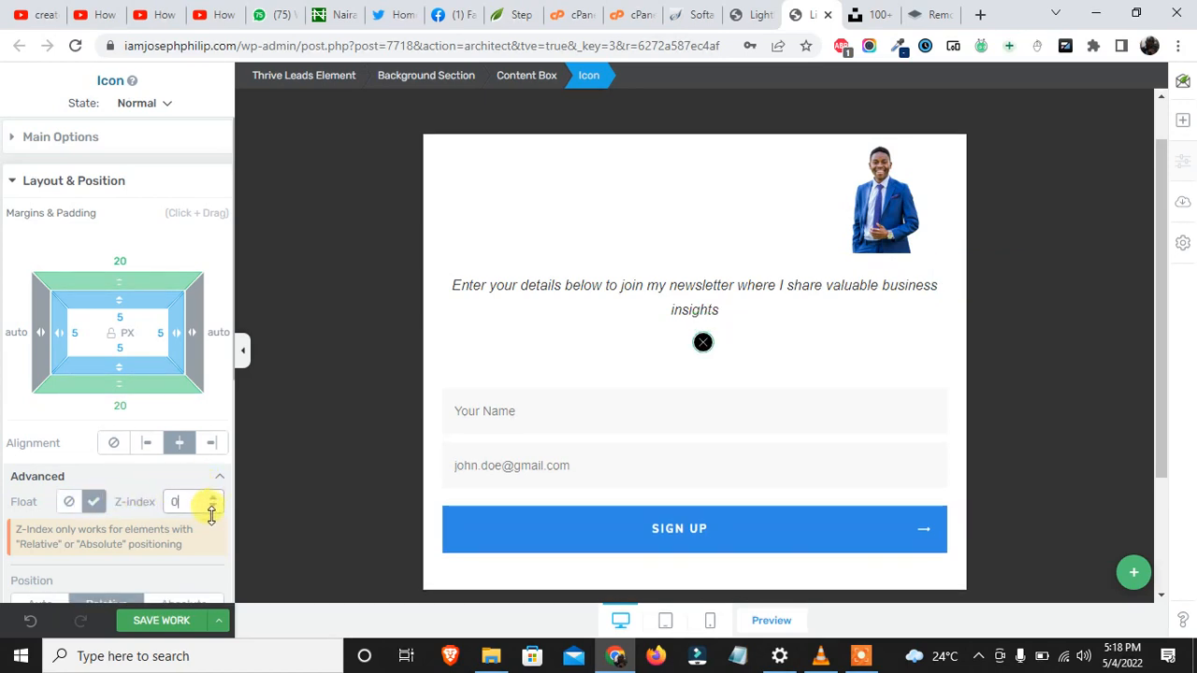
{"action": "scroll", "coordinate": [150, 519], "scroll_direction": "down", "scroll_amount": 3}
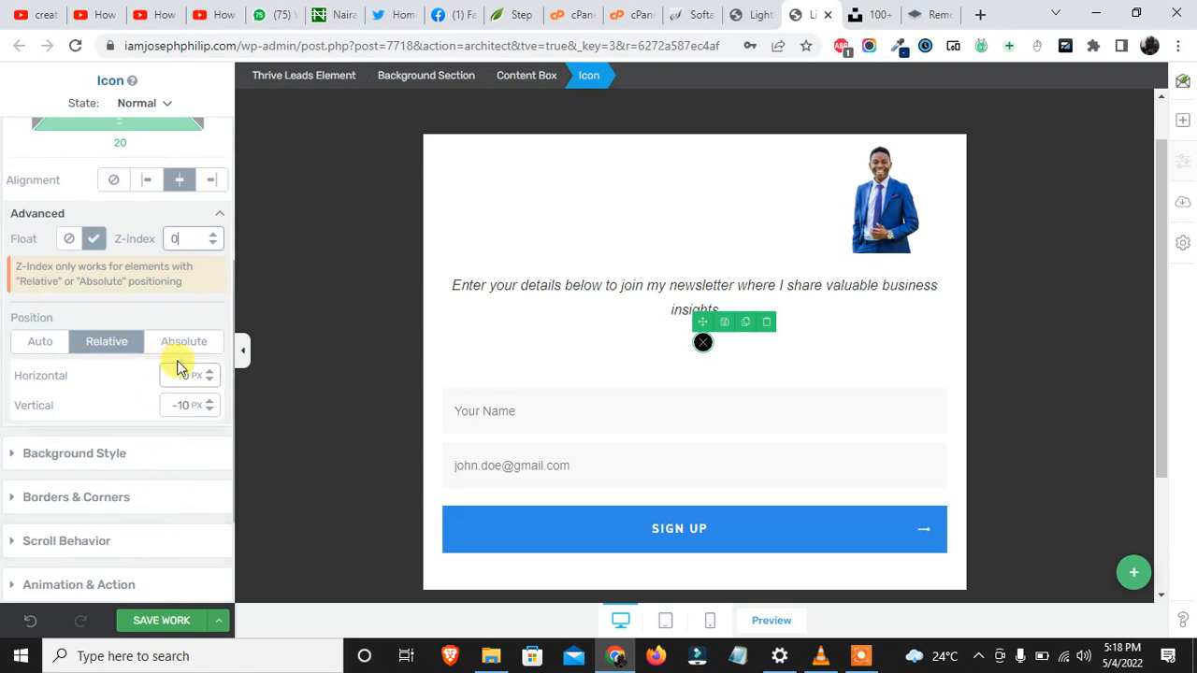
{"action": "left_click_drag", "start_coordinate": [209, 374], "coordinate": [220, 325]}
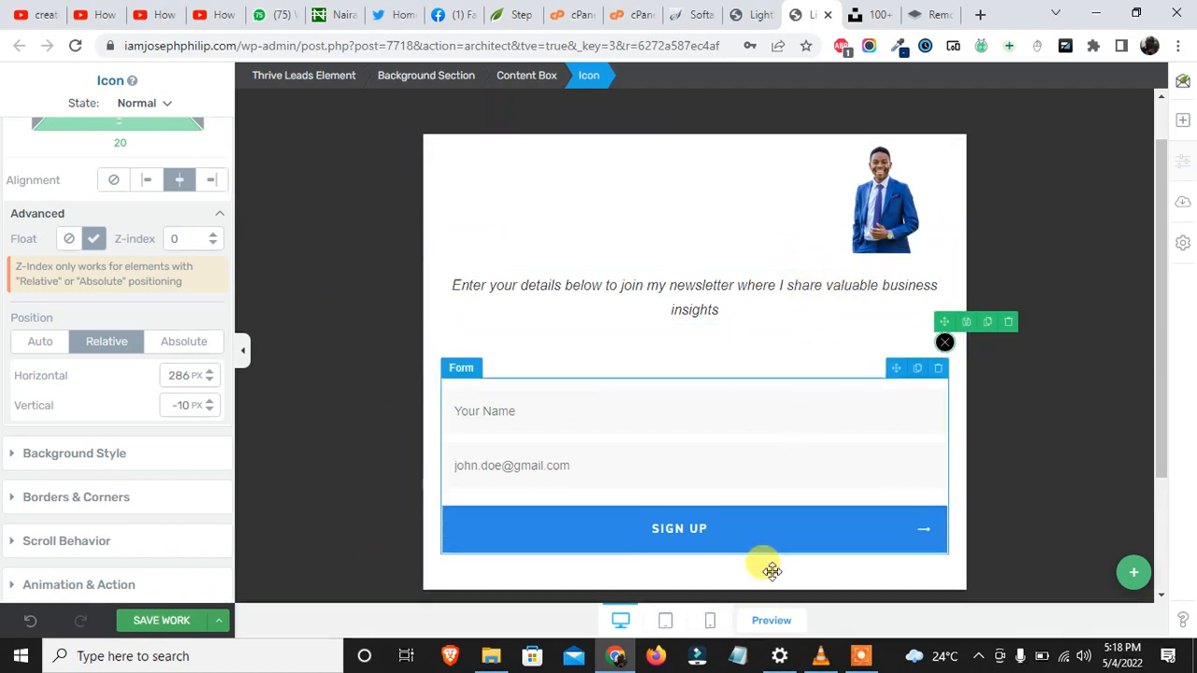
Check the lightbox form and its close icon in the mobile layout, then return to the desktop layout.
{"action": "left_click", "coordinate": [710, 620]}
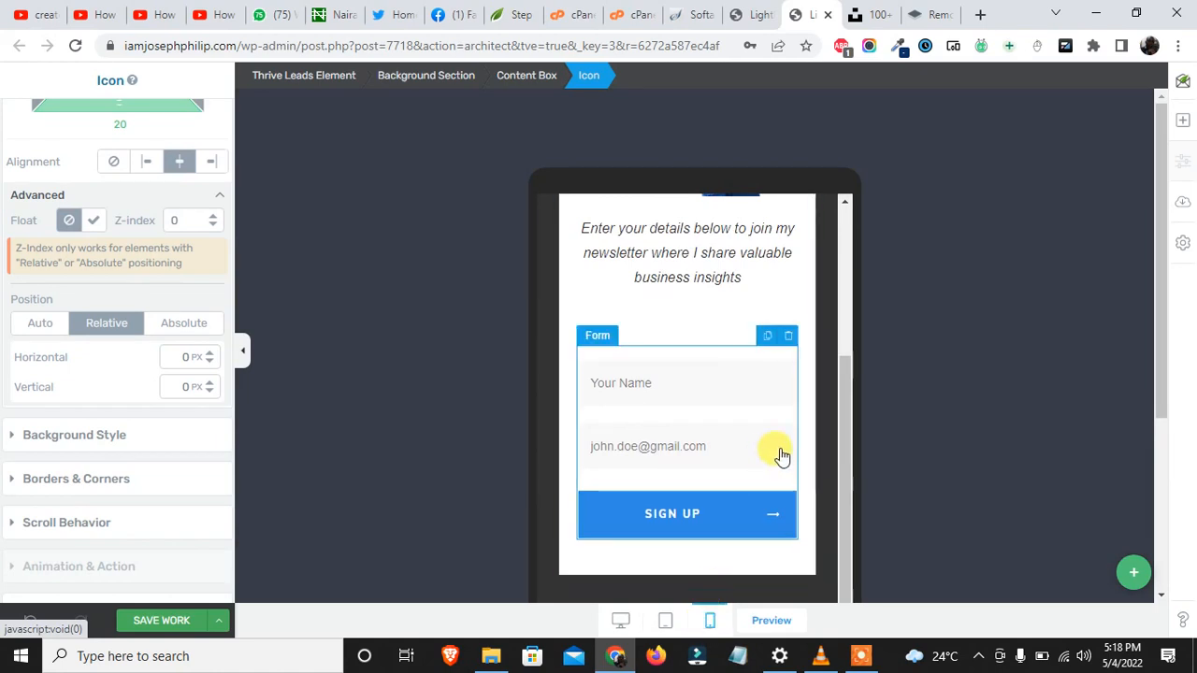
{"action": "left_click_drag", "start_coordinate": [849, 495], "coordinate": [793, 422]}
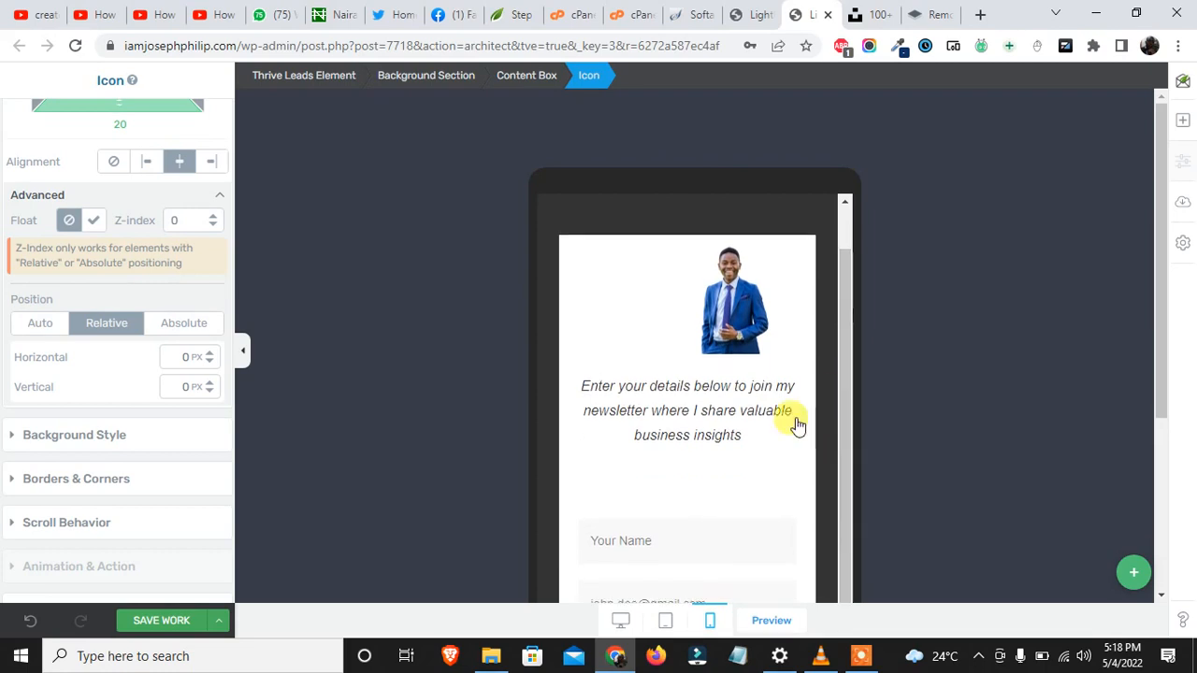
{"action": "left_click", "coordinate": [620, 620]}
{"action": "scroll", "coordinate": [876, 366], "scroll_direction": "down", "scroll_amount": 2}
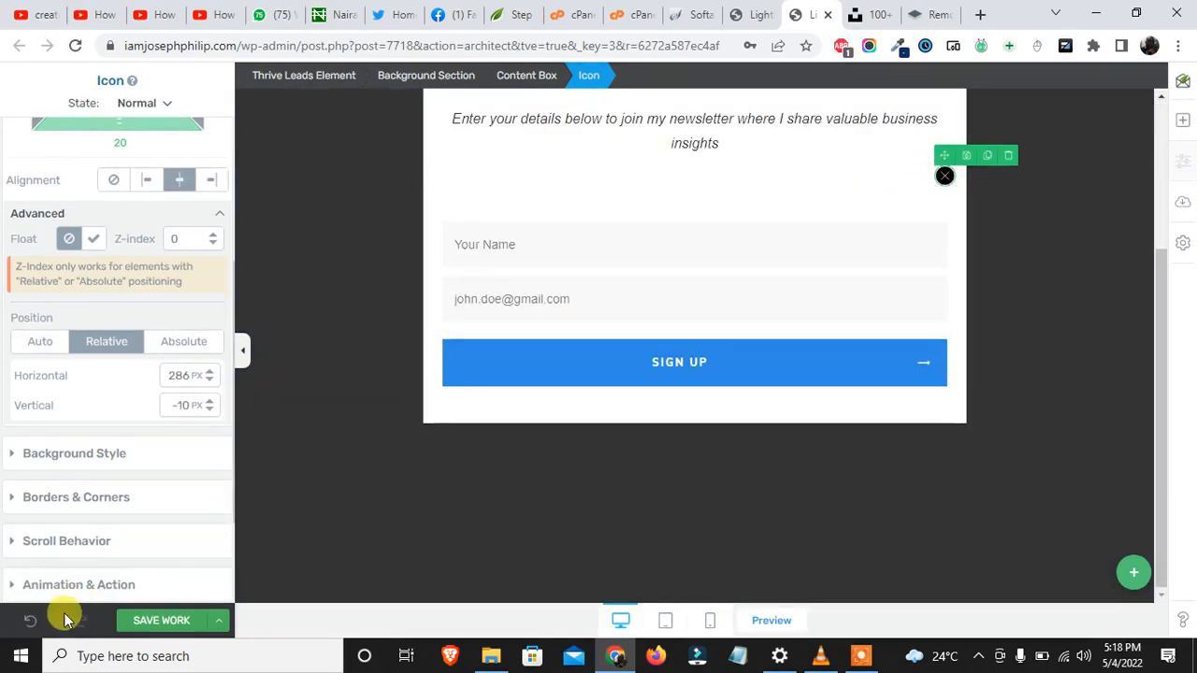
Undo the close icon's float and horizontal offset changes and check the form in the mobile layout.
{"action": "left_click", "coordinate": [29, 621]}
{"action": "left_click", "coordinate": [29, 622]}
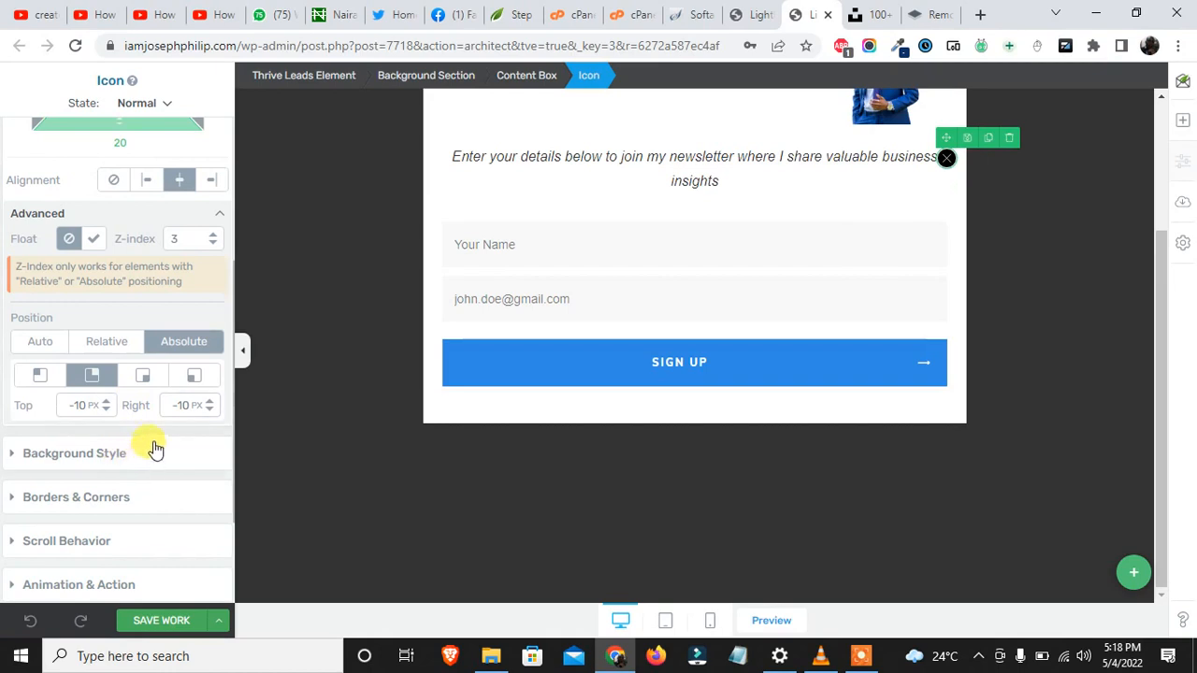
{"action": "left_click", "coordinate": [710, 621]}
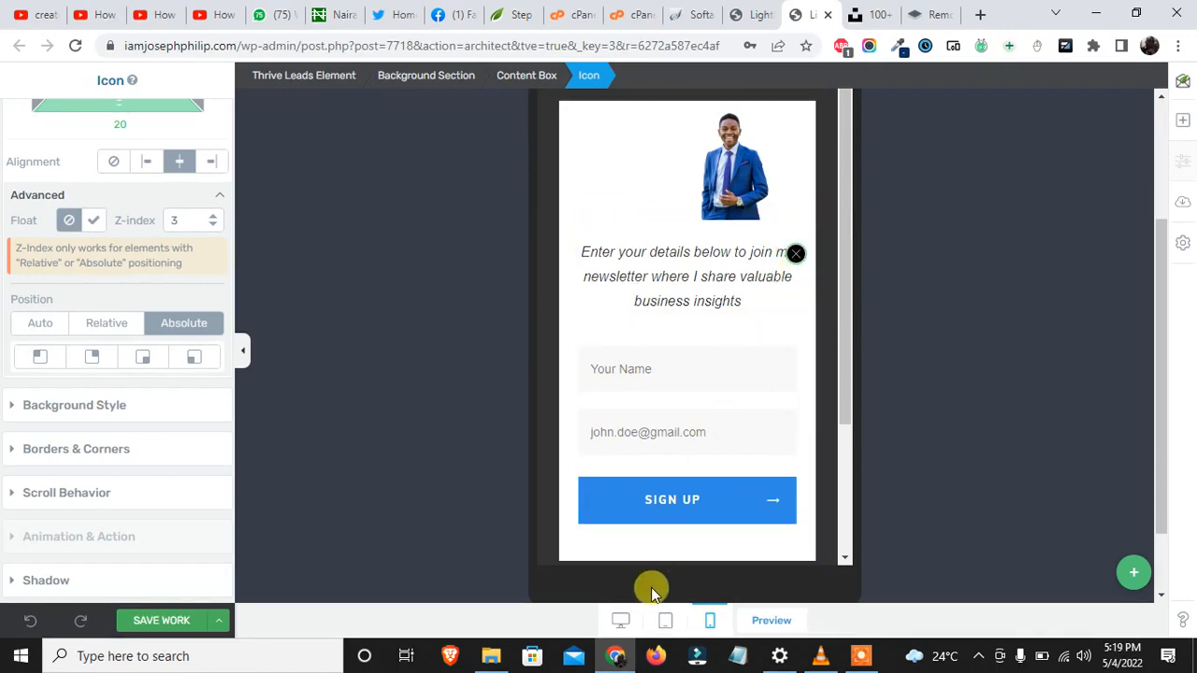
In the desktop layout, set the close icon's top margin to 3 px.
{"action": "left_click", "coordinate": [620, 620]}
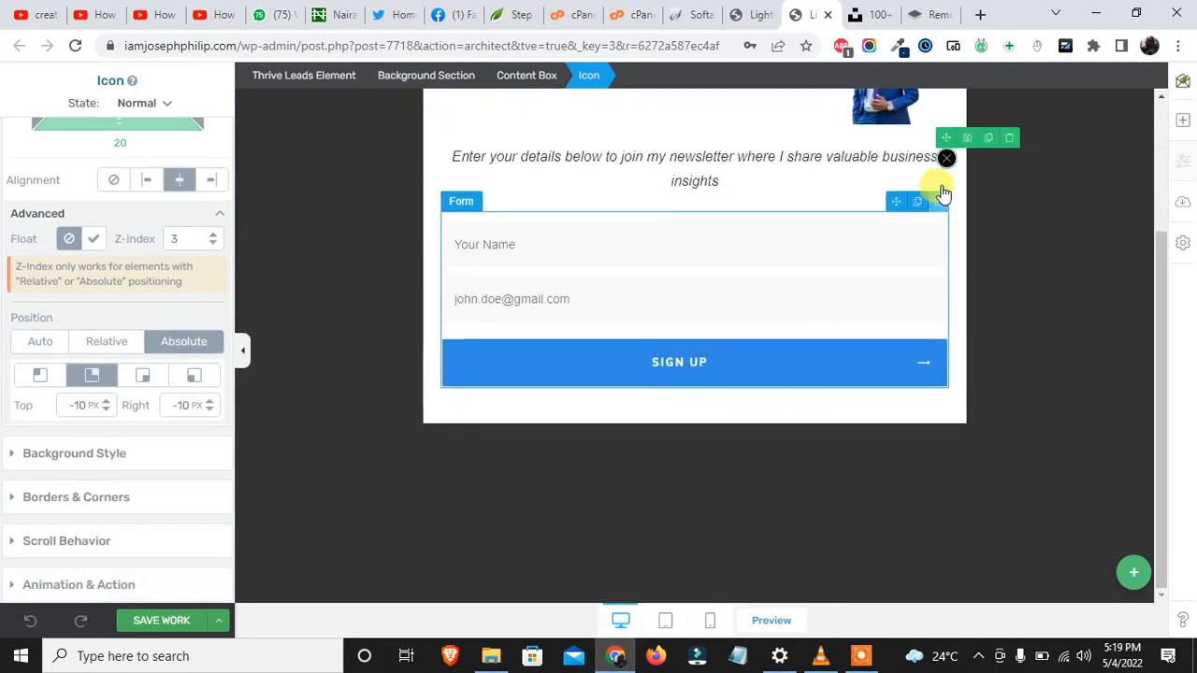
{"action": "scroll", "coordinate": [93, 344], "scroll_direction": "up", "scroll_amount": 3}
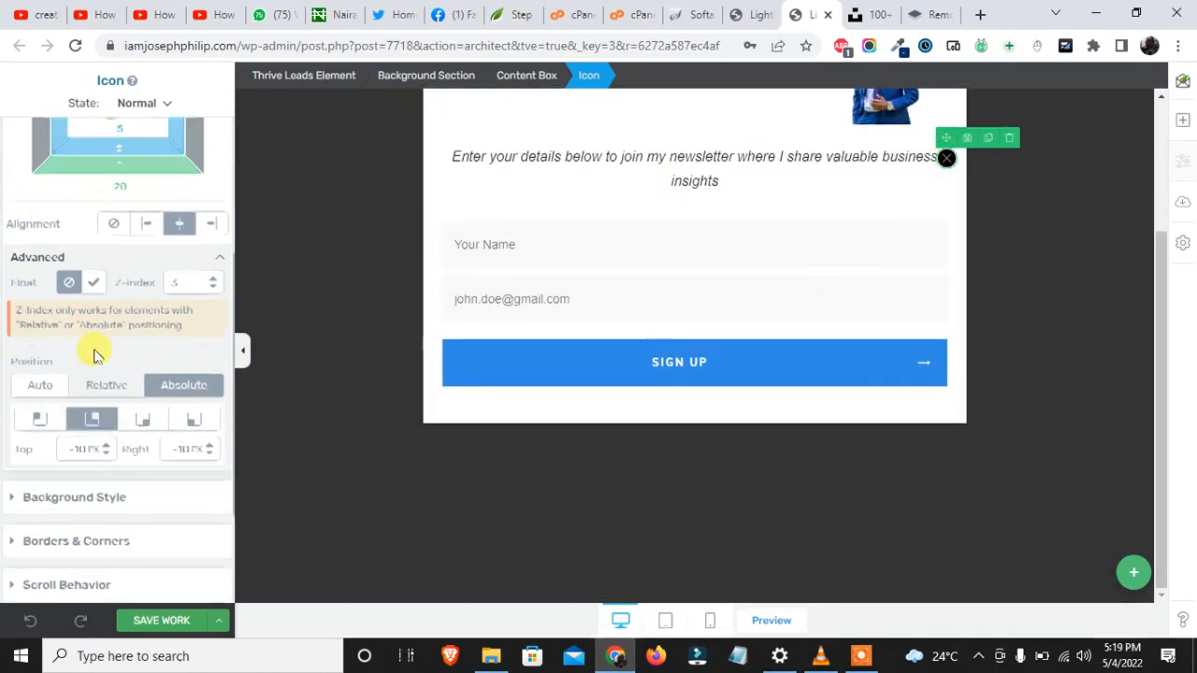
{"action": "left_click_drag", "start_coordinate": [116, 277], "coordinate": [115, 306]}
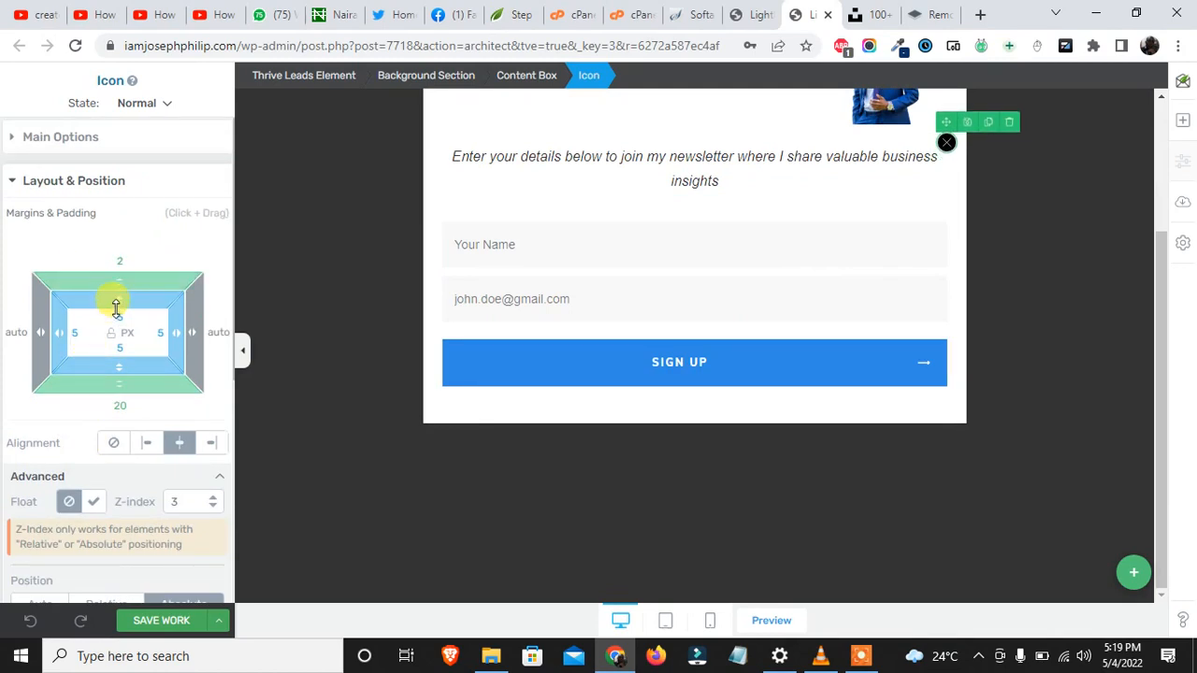
Check the close icon's position on the form in the mobile layout.
{"action": "left_click", "coordinate": [708, 622]}
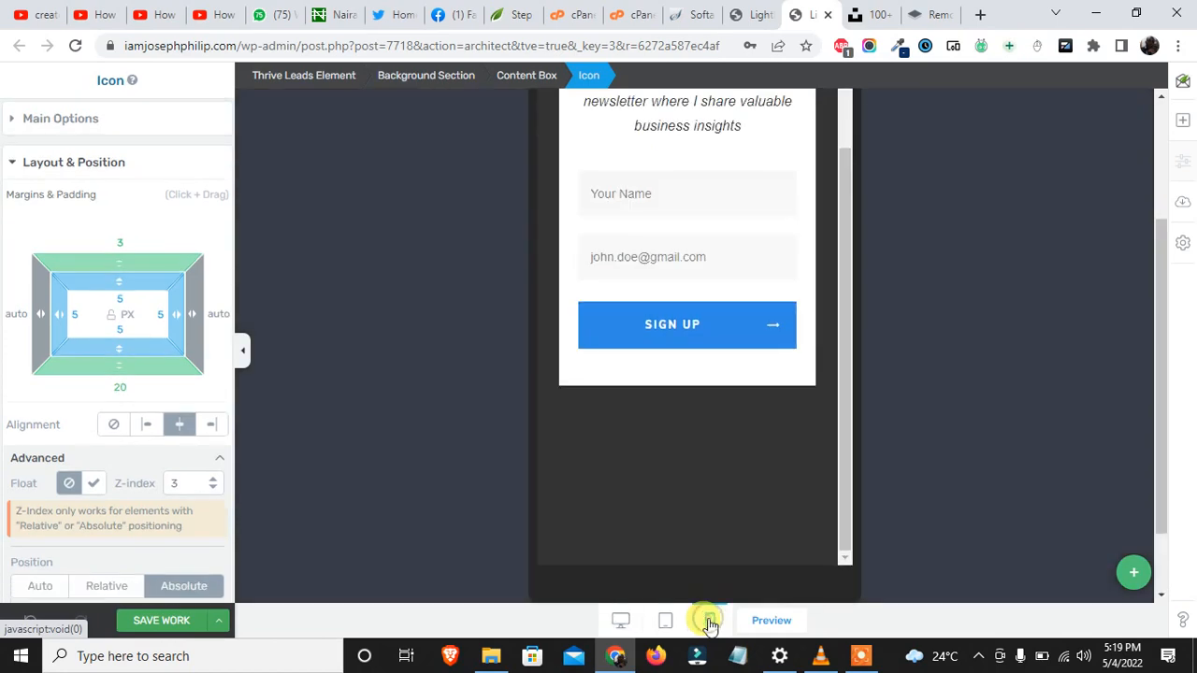
{"action": "scroll", "coordinate": [758, 374], "scroll_direction": "down", "scroll_amount": 1}
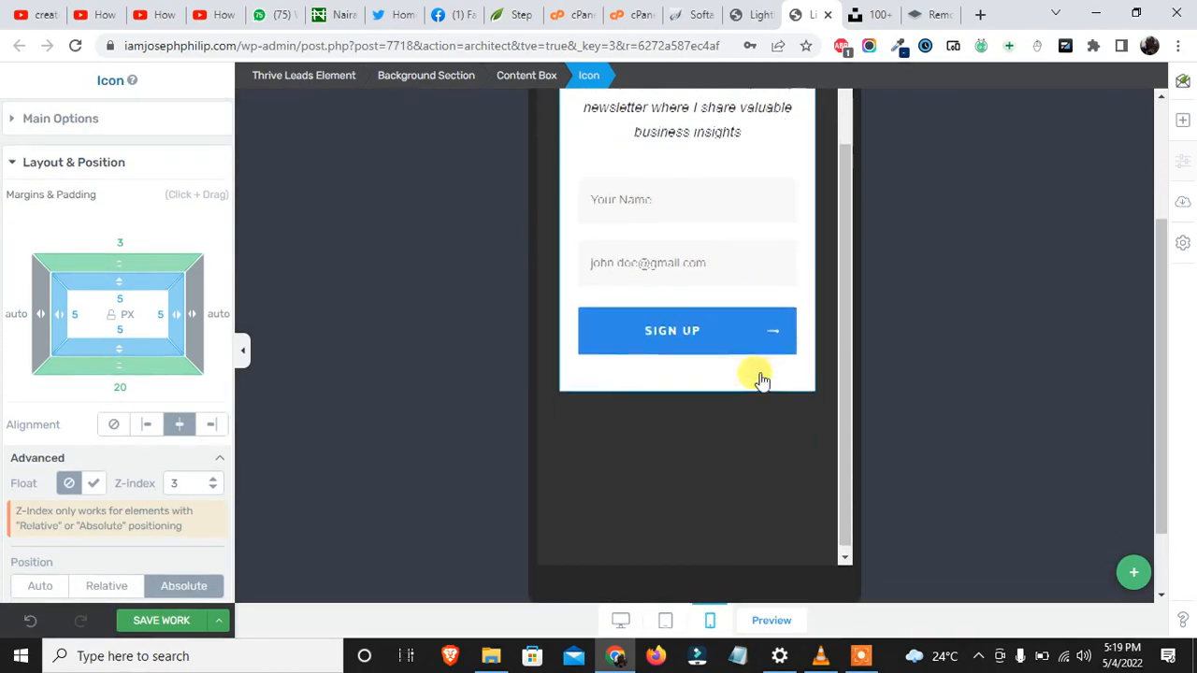
{"action": "scroll", "coordinate": [830, 238], "scroll_direction": "up", "scroll_amount": 1}
{"action": "scroll", "coordinate": [830, 250], "scroll_direction": "down", "scroll_amount": 1}
{"action": "scroll", "coordinate": [832, 257], "scroll_direction": "up", "scroll_amount": 1}
{"action": "scroll", "coordinate": [813, 318], "scroll_direction": "down", "scroll_amount": 1}
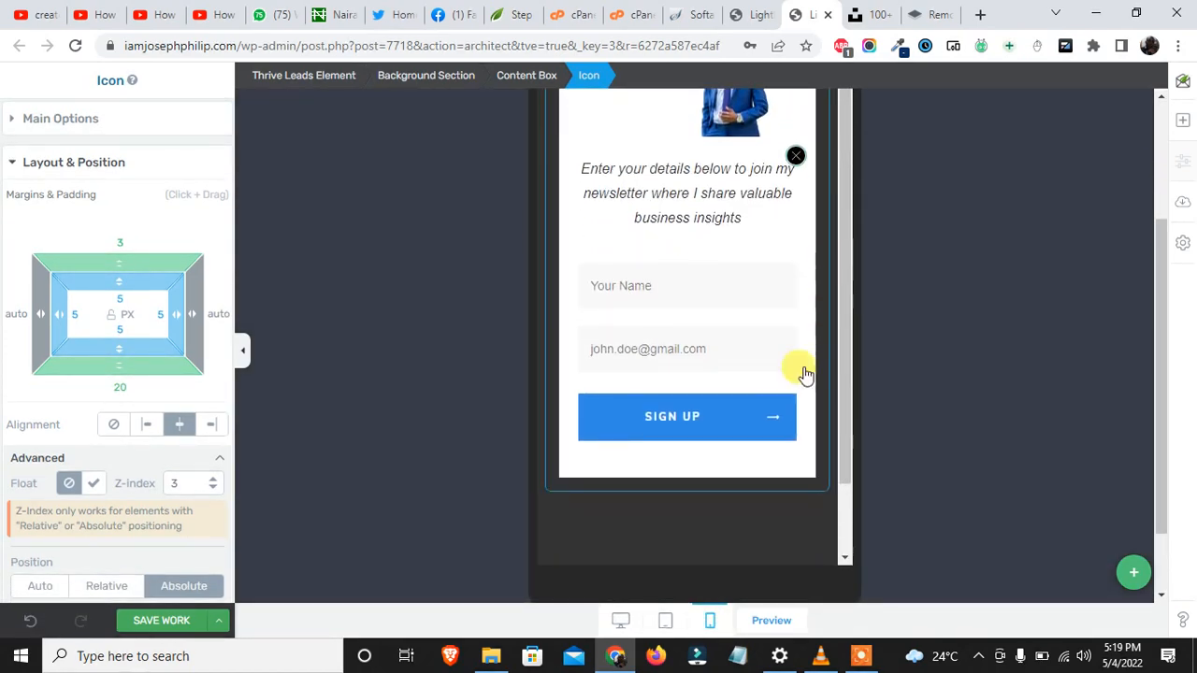
Edit the form elements and apply the Rounded 01 style to the submit button, finishing the form edit.
{"action": "left_click", "coordinate": [710, 415]}
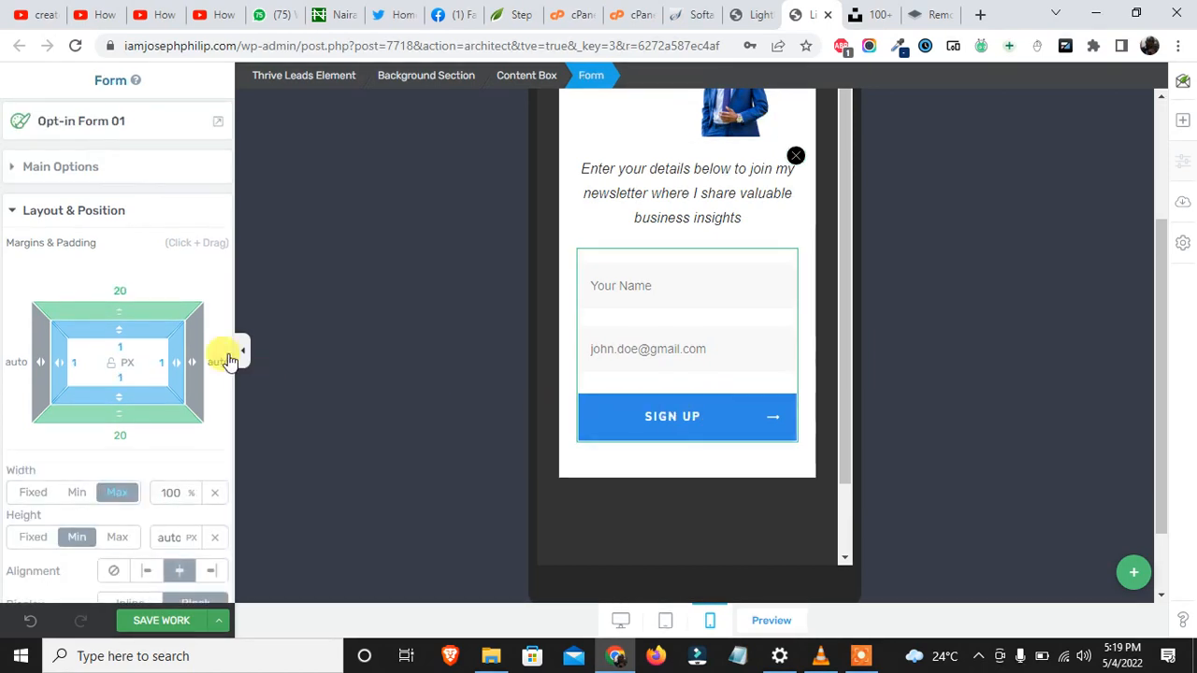
{"action": "left_click", "coordinate": [73, 171]}
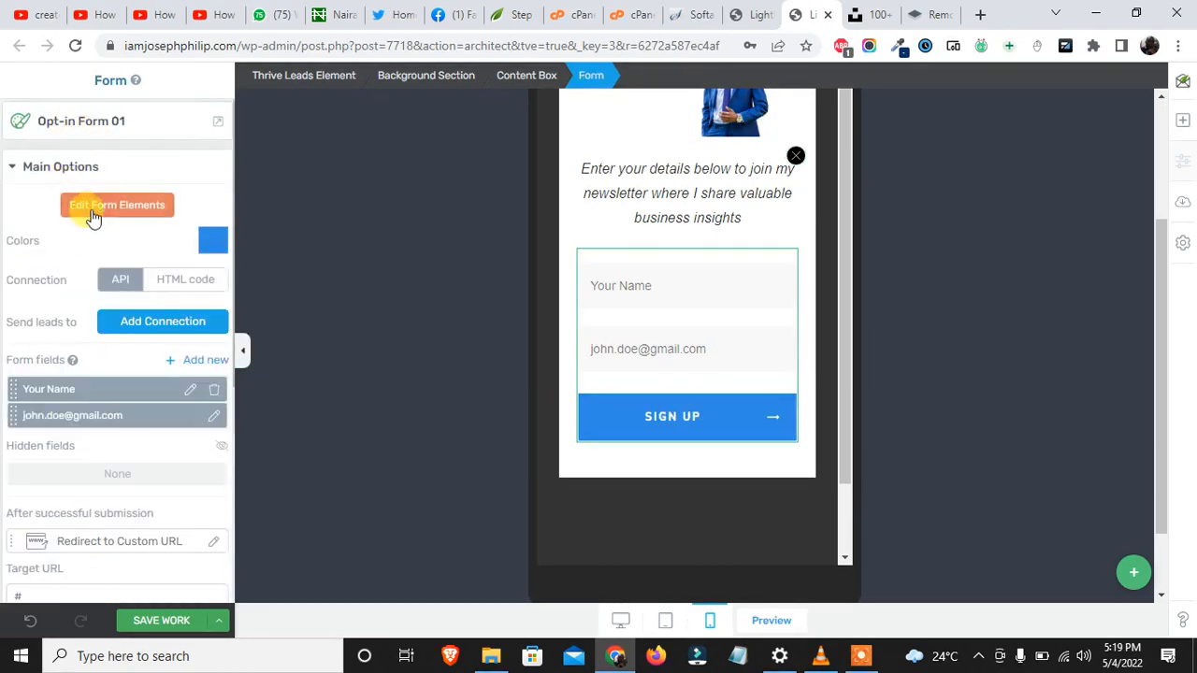
{"action": "left_click", "coordinate": [93, 211]}
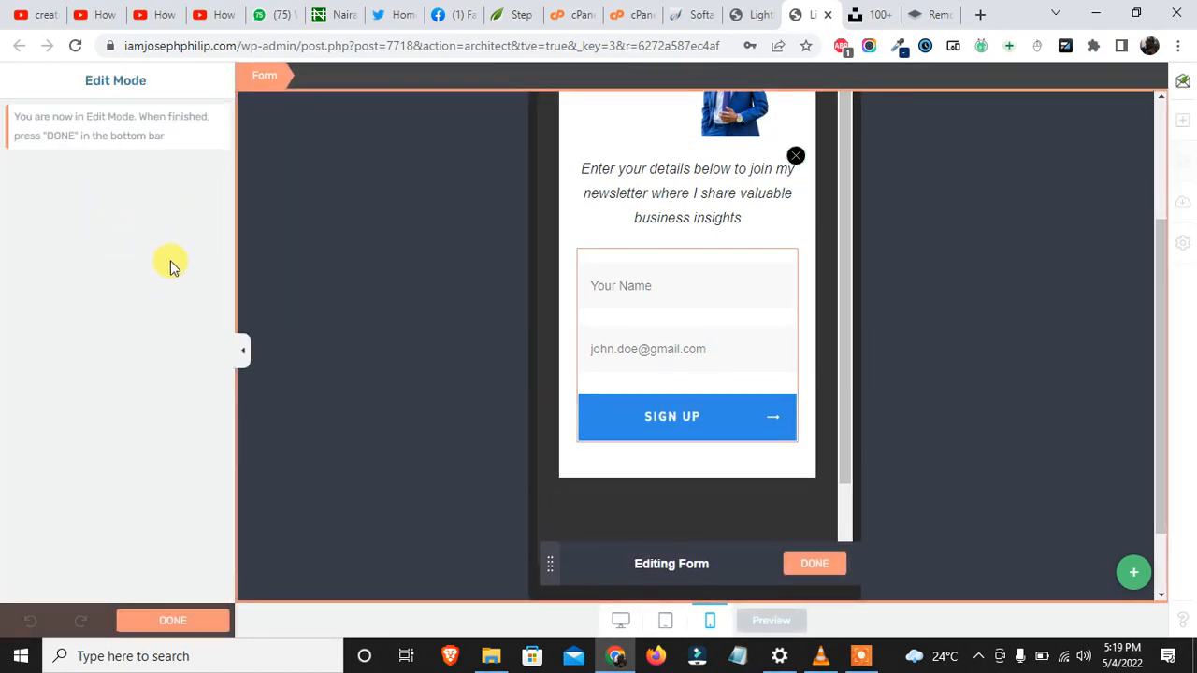
{"action": "left_click", "coordinate": [645, 412]}
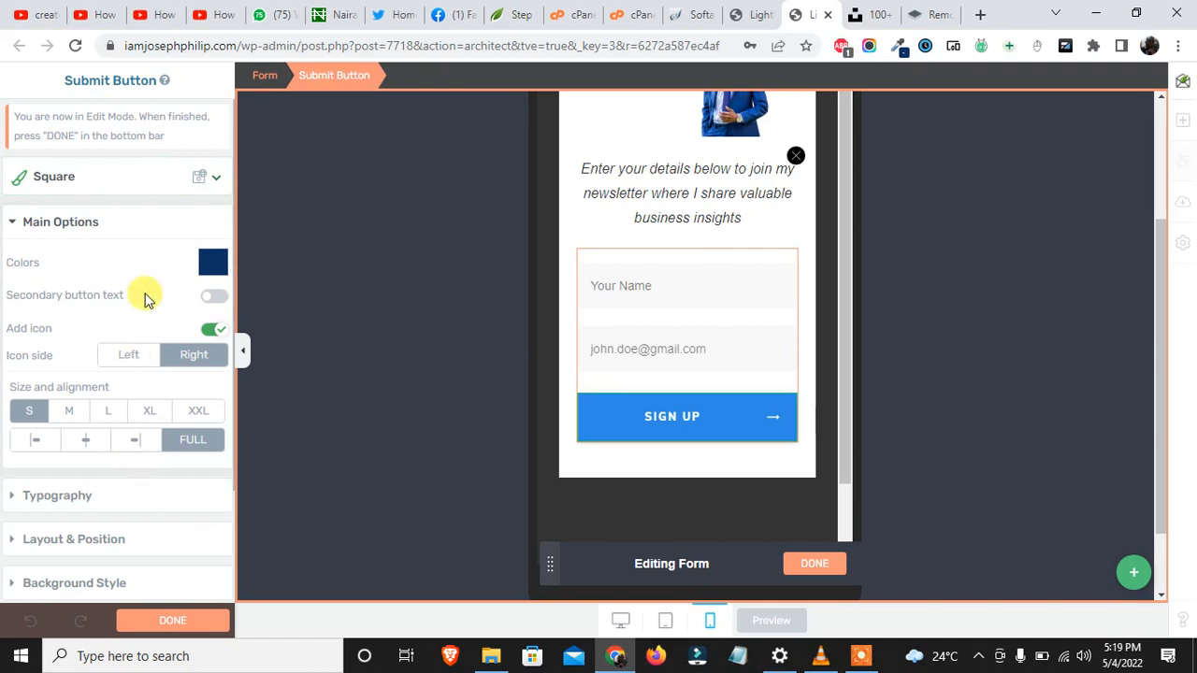
{"action": "left_click", "coordinate": [216, 178]}
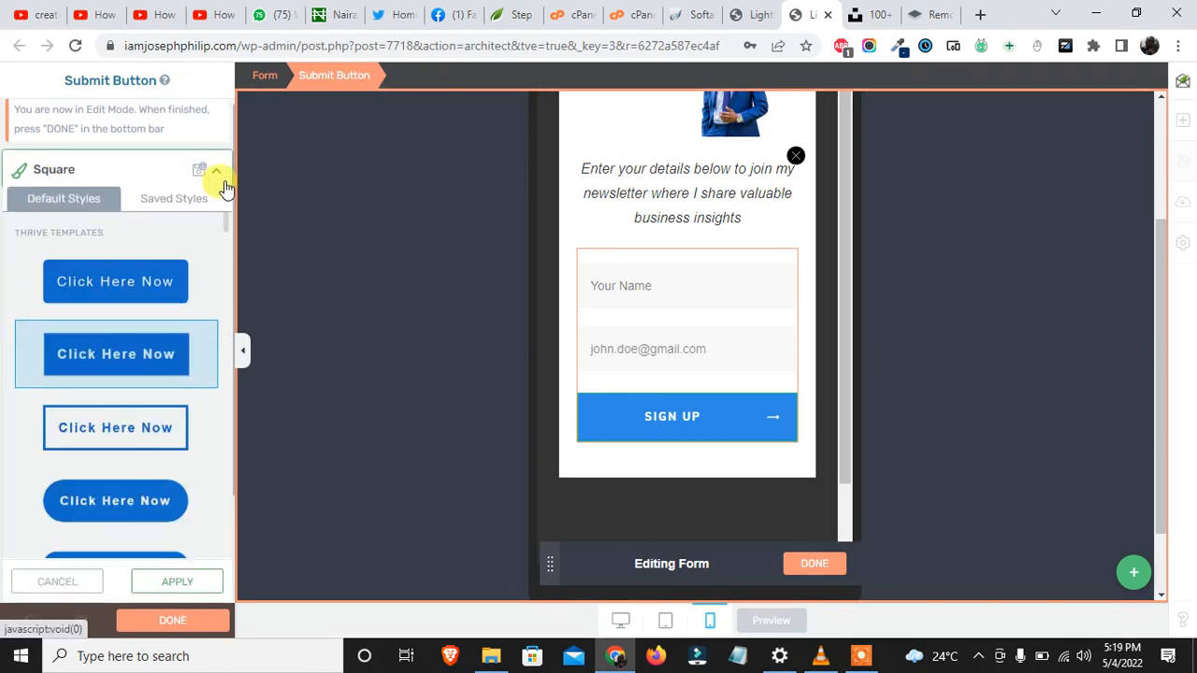
{"action": "left_click", "coordinate": [154, 499]}
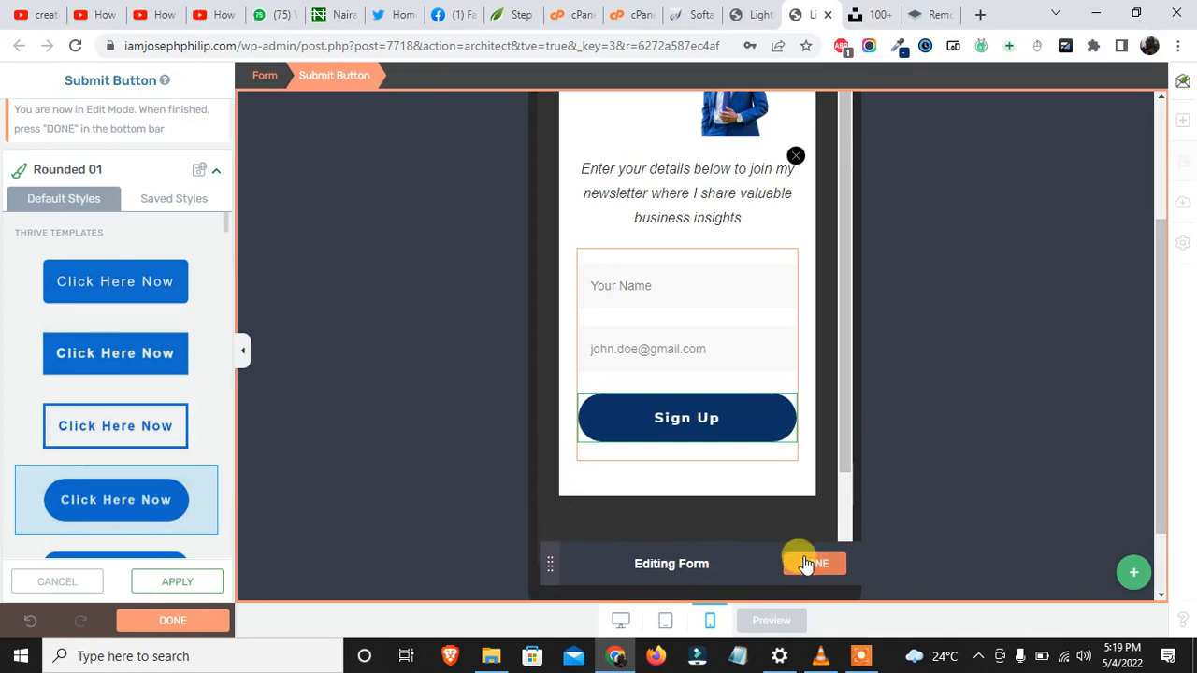
{"action": "left_click", "coordinate": [806, 563]}
In the desktop layout, edit the form elements to set the submit button's size to M and adjust its font size.
{"action": "left_click", "coordinate": [621, 620]}
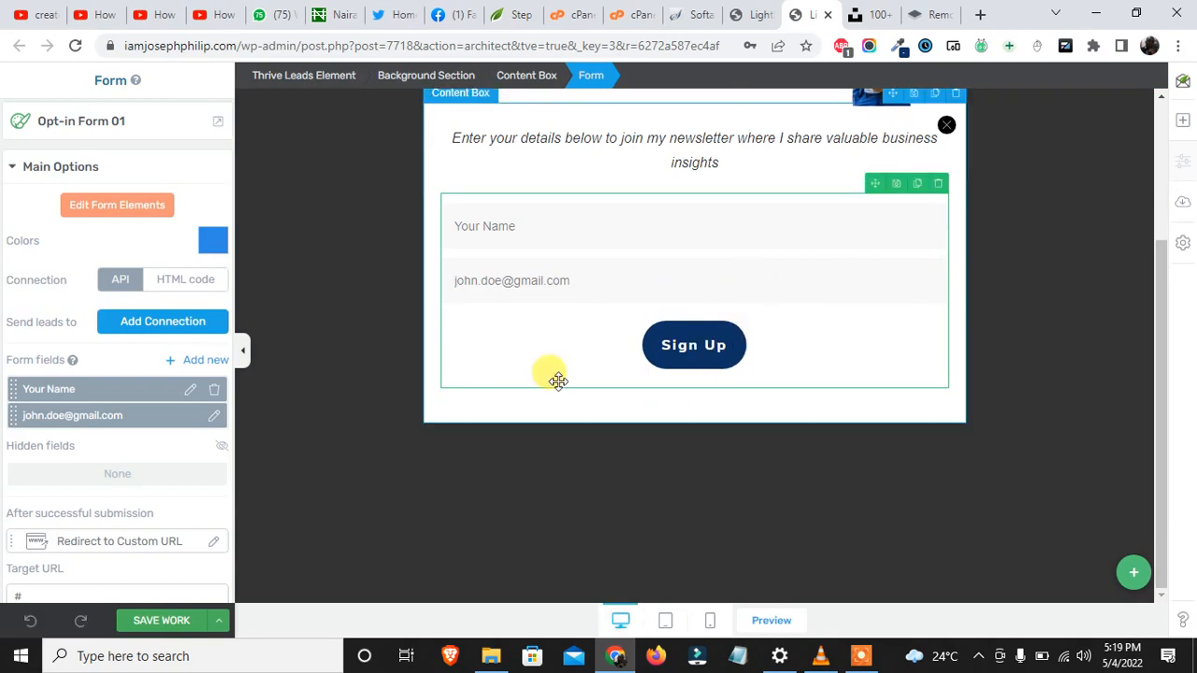
{"action": "left_click", "coordinate": [44, 167]}
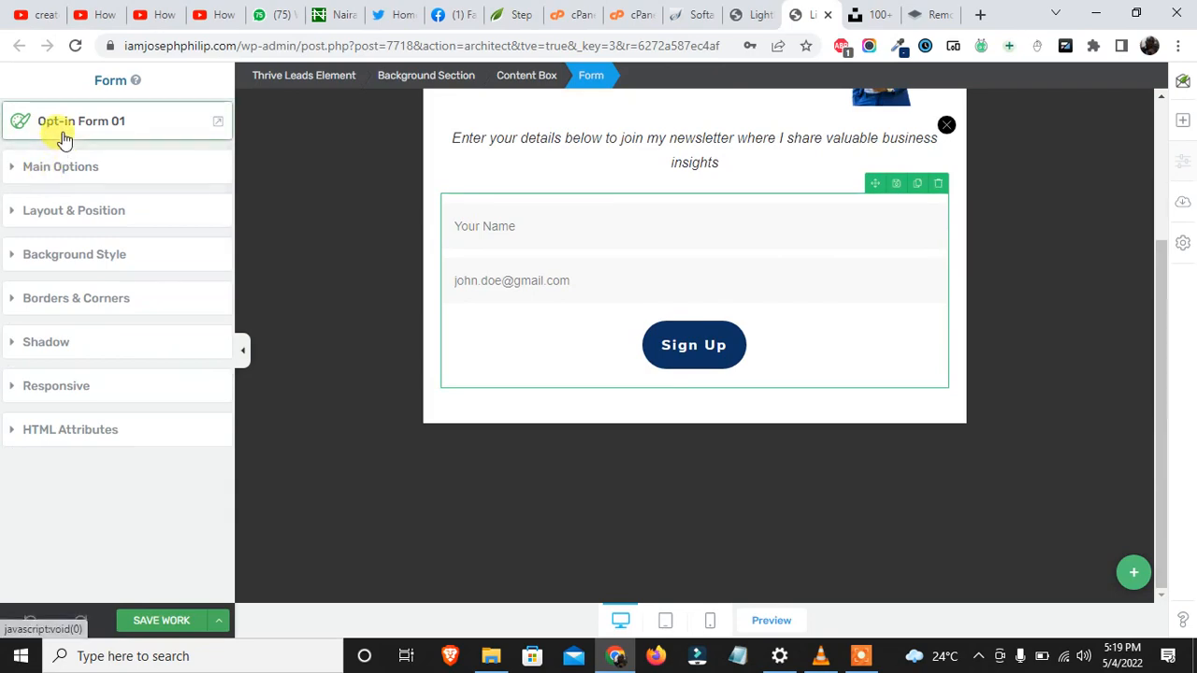
{"action": "left_click", "coordinate": [58, 167]}
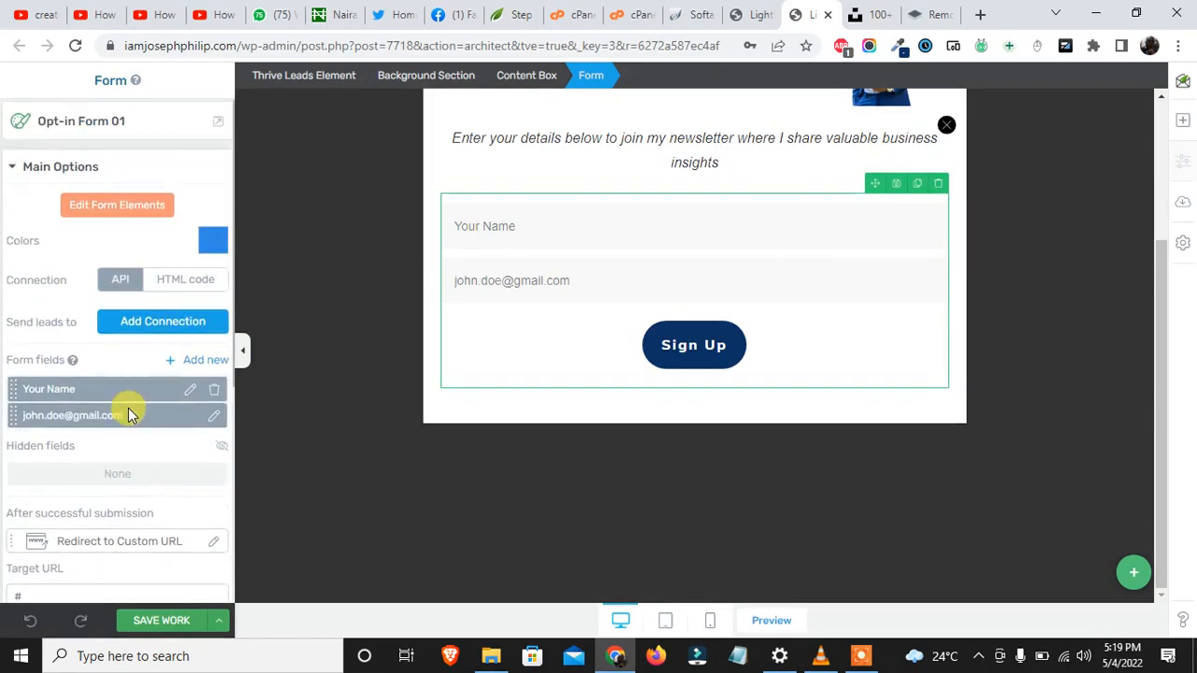
{"action": "scroll", "coordinate": [121, 415], "scroll_direction": "down", "scroll_amount": 3}
{"action": "scroll", "coordinate": [121, 415], "scroll_direction": "up", "scroll_amount": 3}
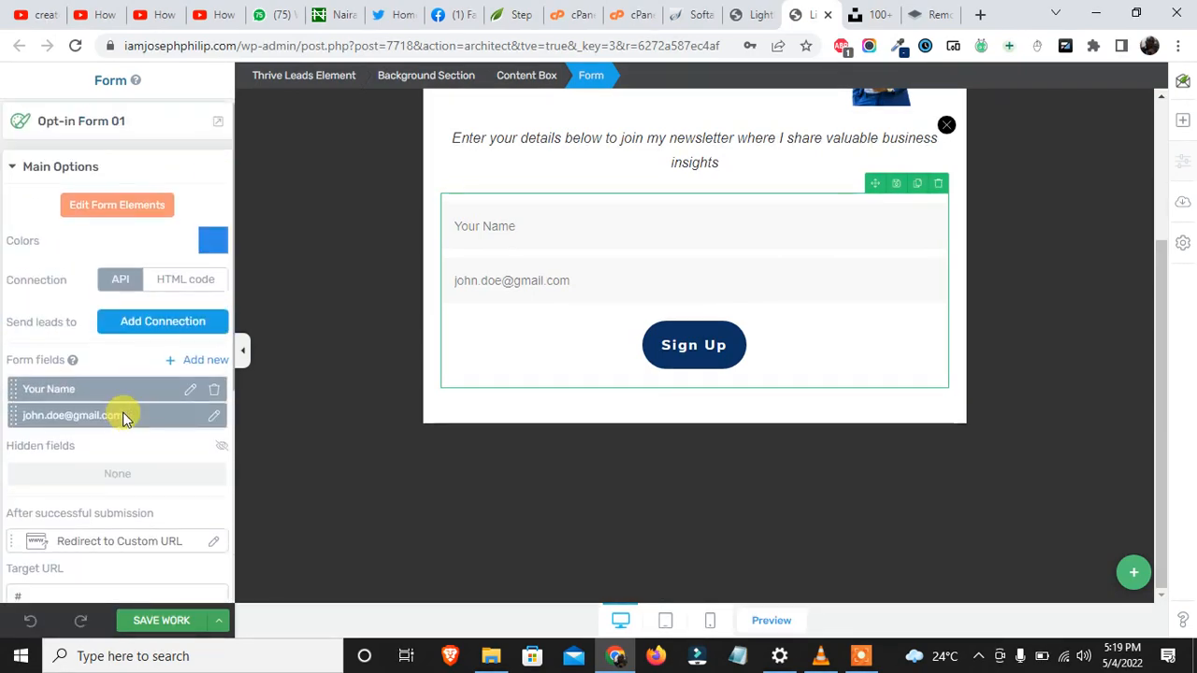
{"action": "left_click", "coordinate": [132, 206]}
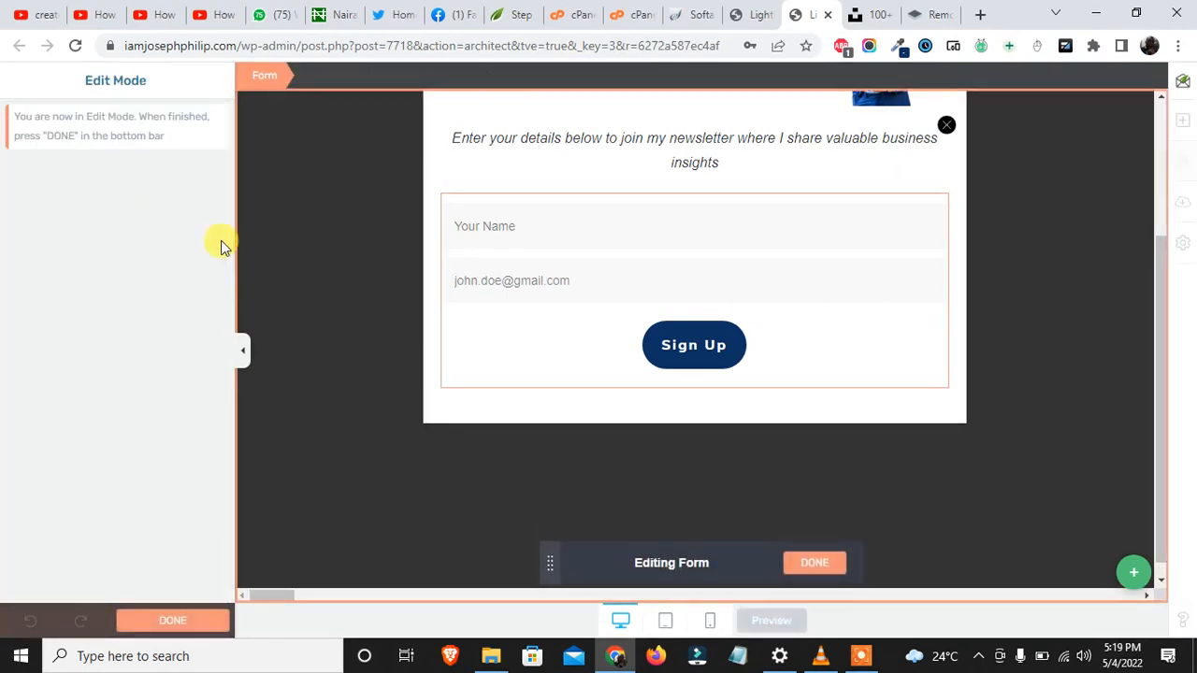
{"action": "left_click", "coordinate": [668, 329]}
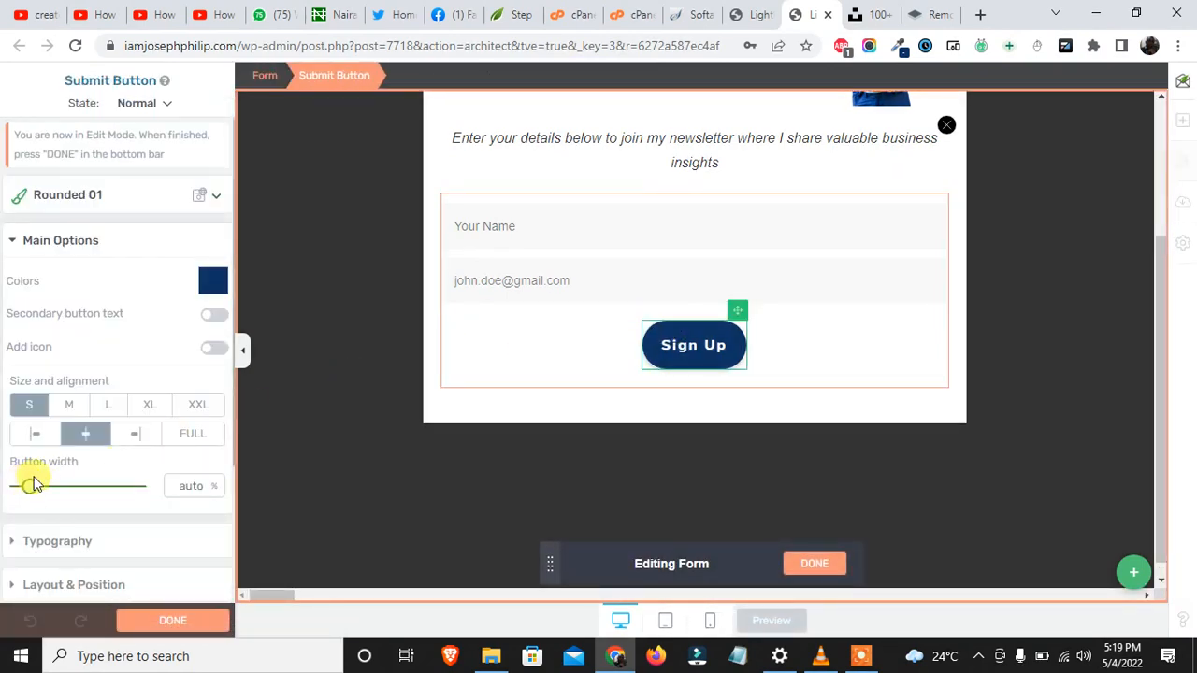
{"action": "left_click", "coordinate": [71, 409]}
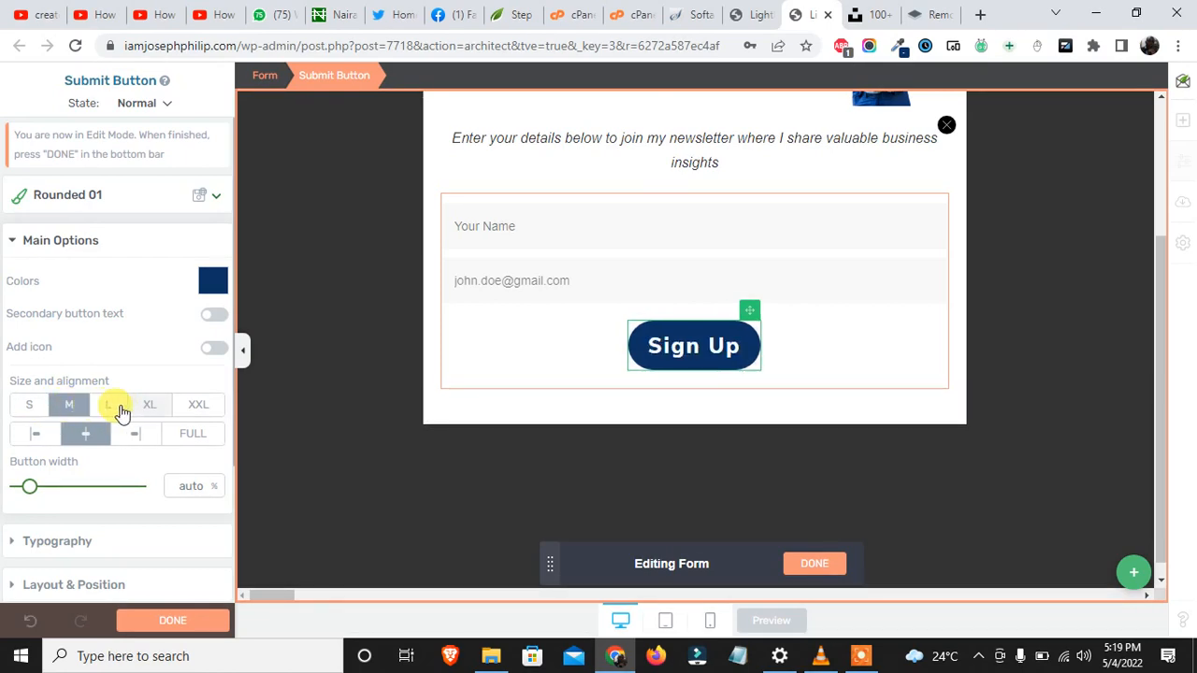
{"action": "left_click", "coordinate": [109, 408]}
{"action": "left_click", "coordinate": [72, 407]}
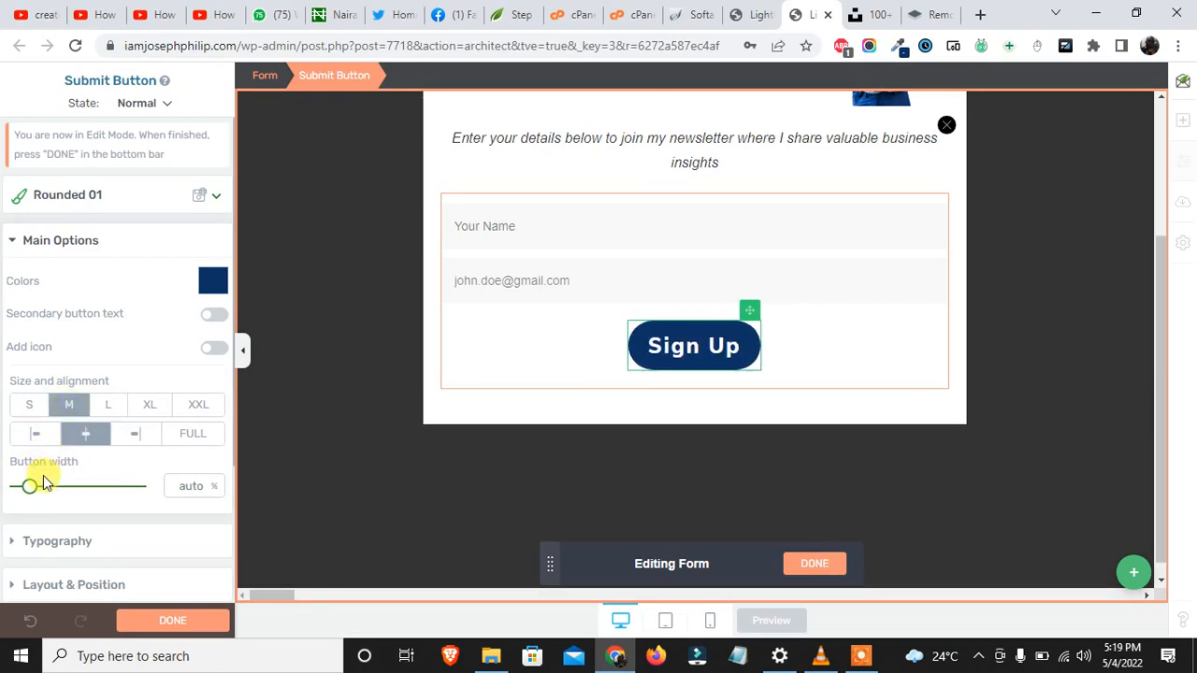
{"action": "left_click", "coordinate": [113, 542]}
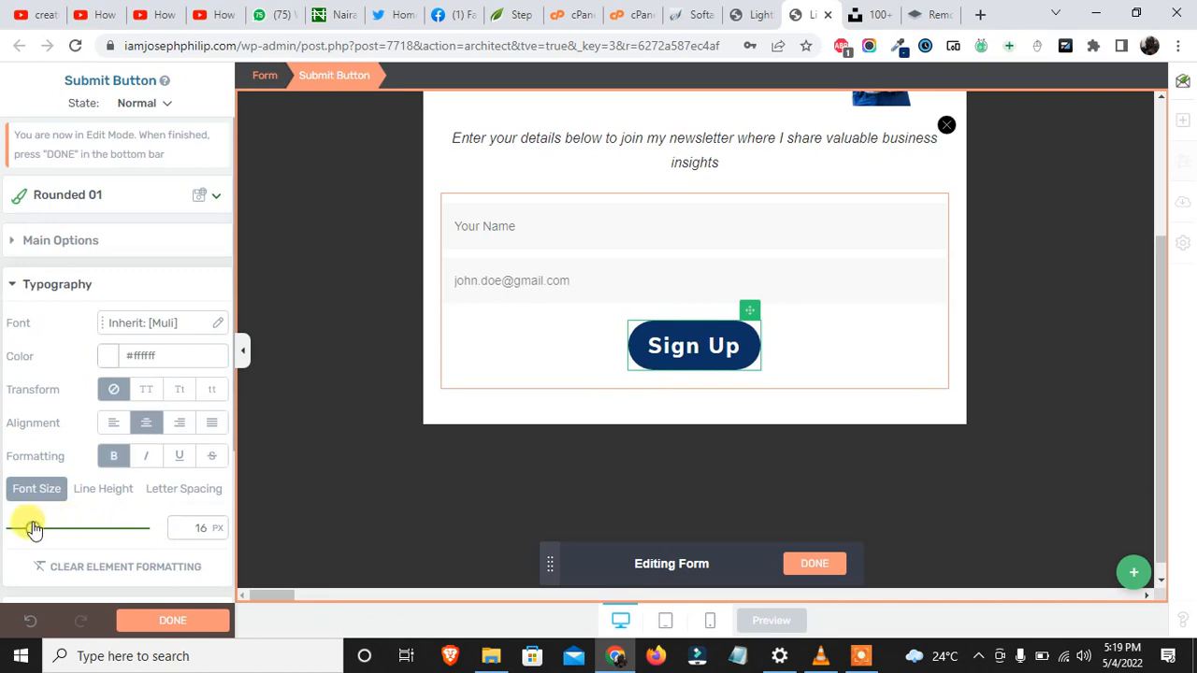
{"action": "mouse_move", "coordinate": [33, 530]}
{"action": "left_mouse_down"}
{"action": "mouse_move", "coordinate": [59, 529]}
{"action": "mouse_move", "coordinate": [37, 532]}
{"action": "mouse_move", "coordinate": [41, 519]}
{"action": "left_mouse_up"}
Try the Default button style on the submit button and undo it.
{"action": "left_click", "coordinate": [101, 206]}
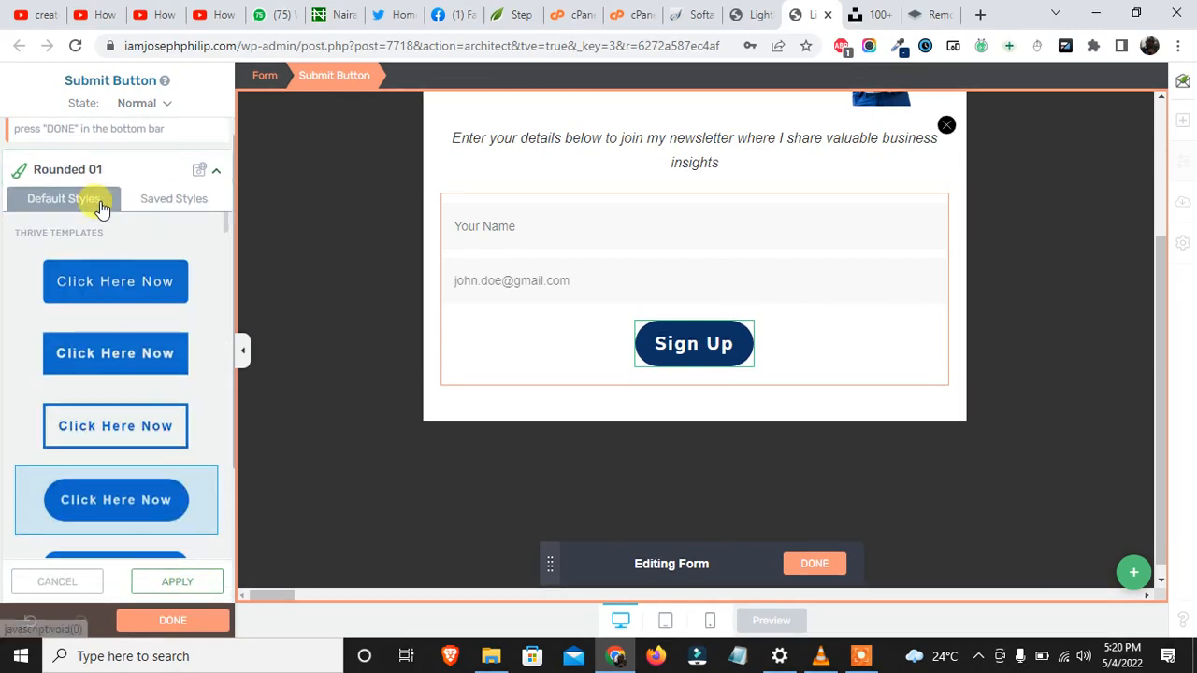
{"action": "left_click", "coordinate": [105, 283]}
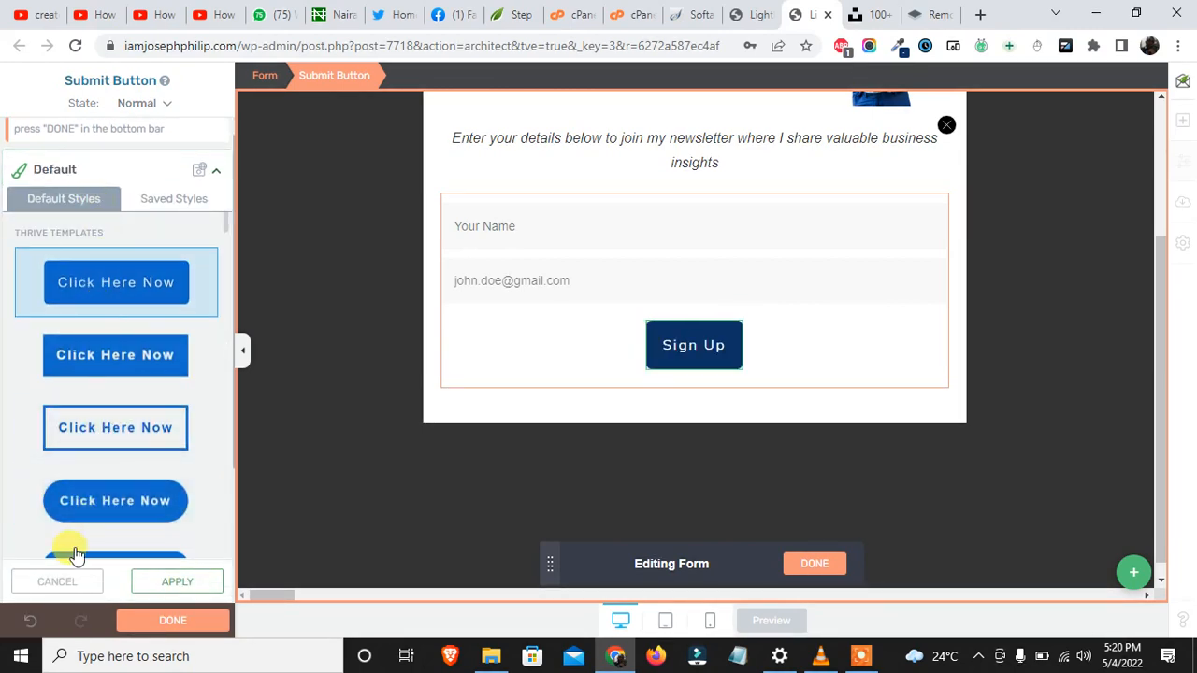
{"action": "left_click", "coordinate": [31, 622]}
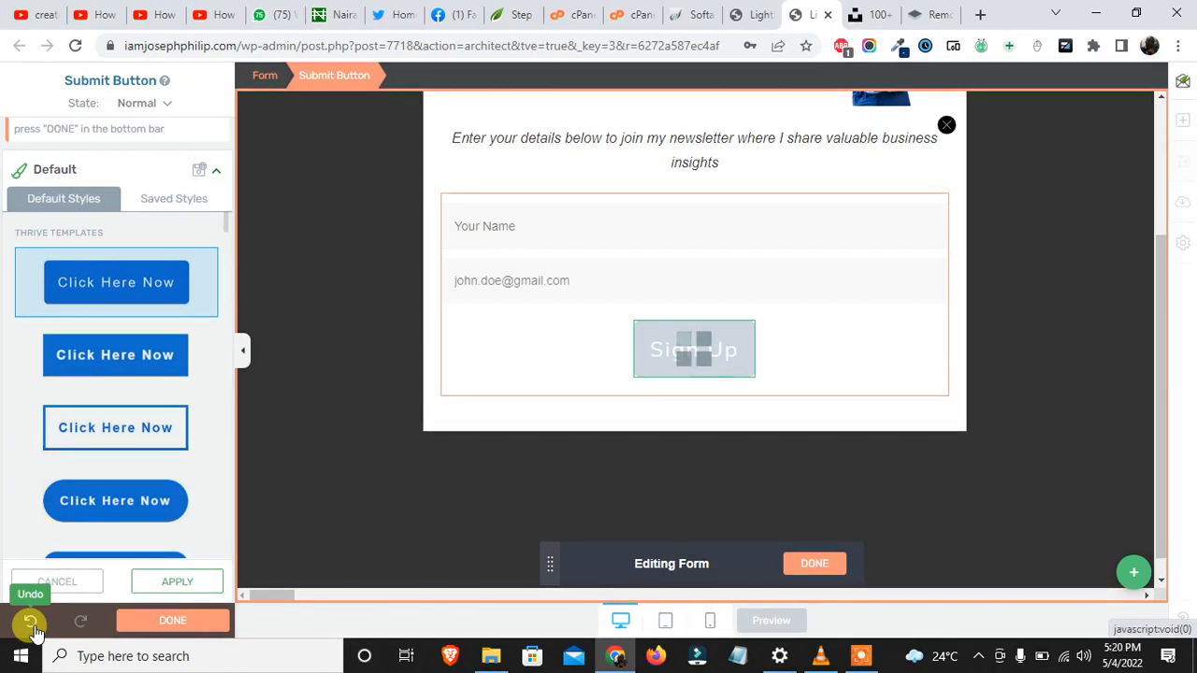
Finish editing the form elements and save the lightbox form.
{"action": "left_click", "coordinate": [814, 562]}
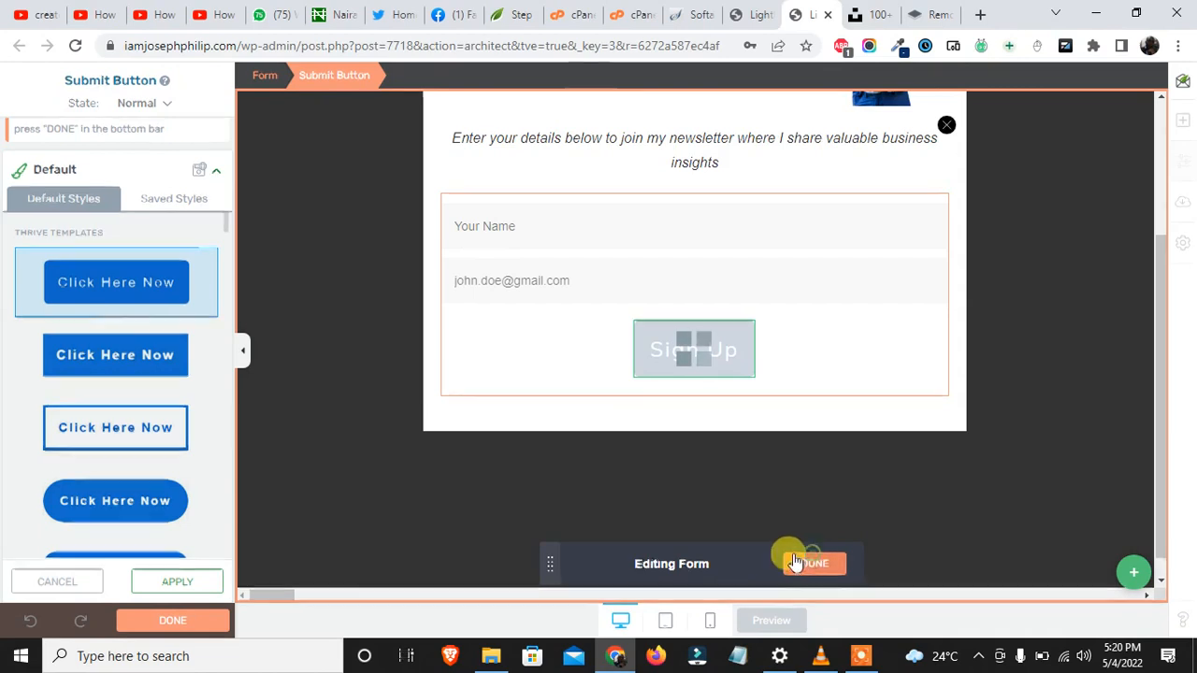
{"action": "left_click", "coordinate": [150, 620]}
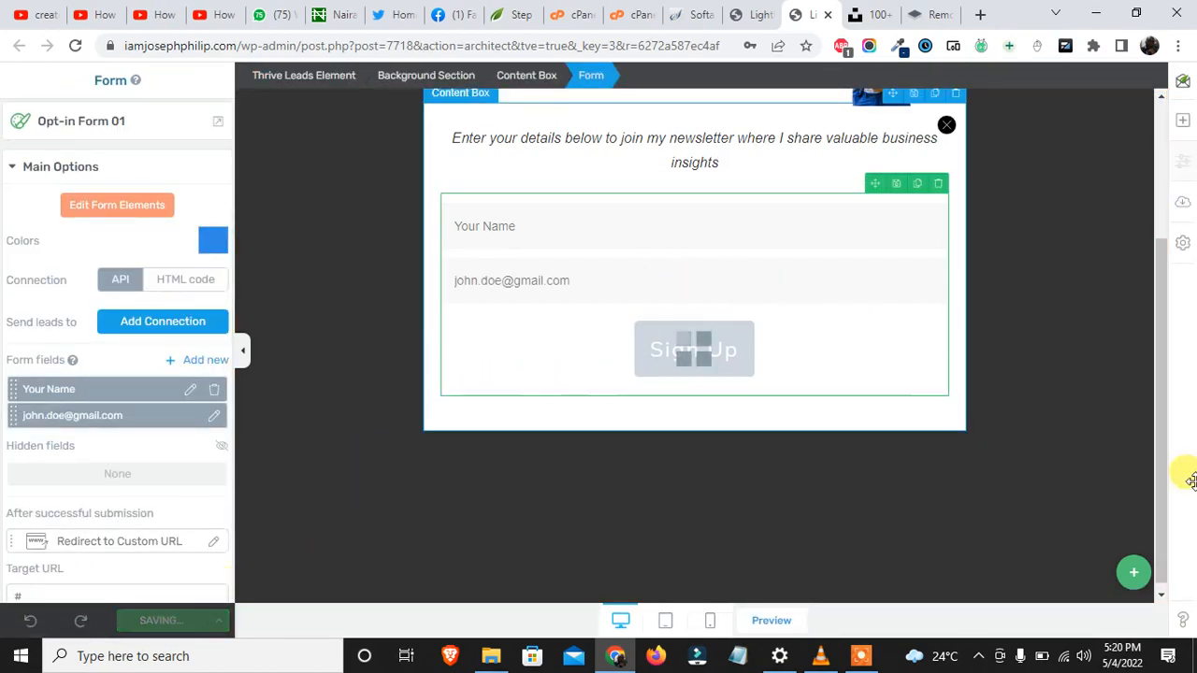
{"action": "left_click_drag", "start_coordinate": [1165, 481], "coordinate": [1171, 388]}
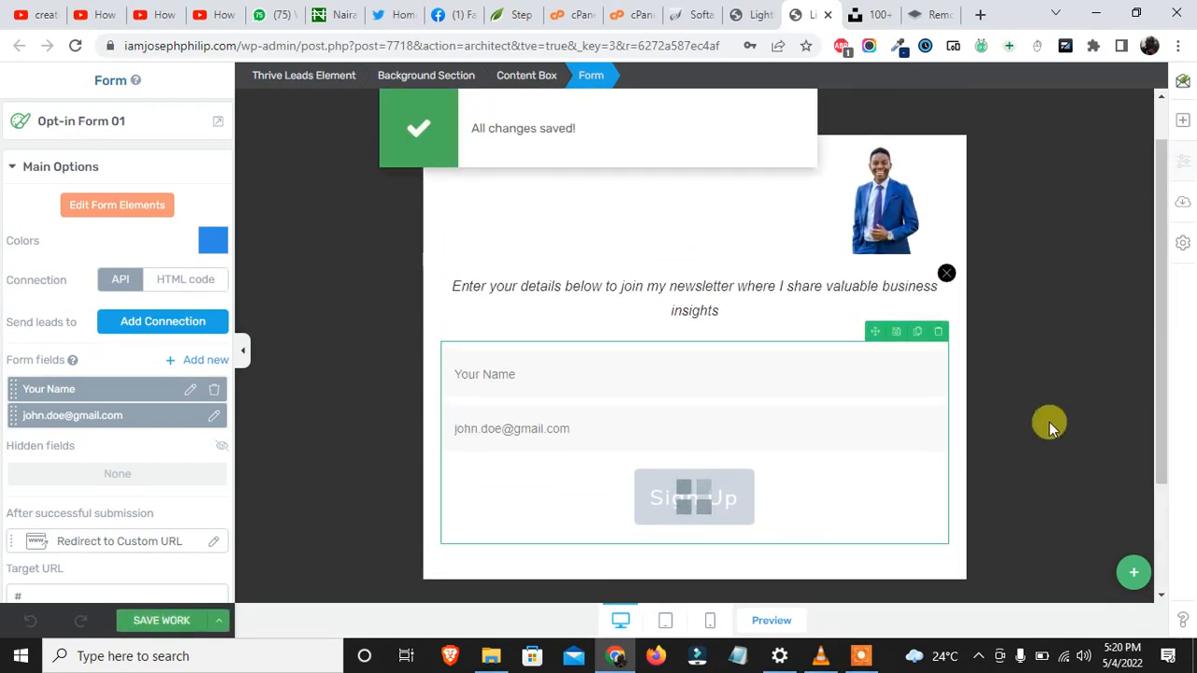
Open the lightbox preview, close it again and reload the form editor page.
{"action": "left_click", "coordinate": [771, 621]}
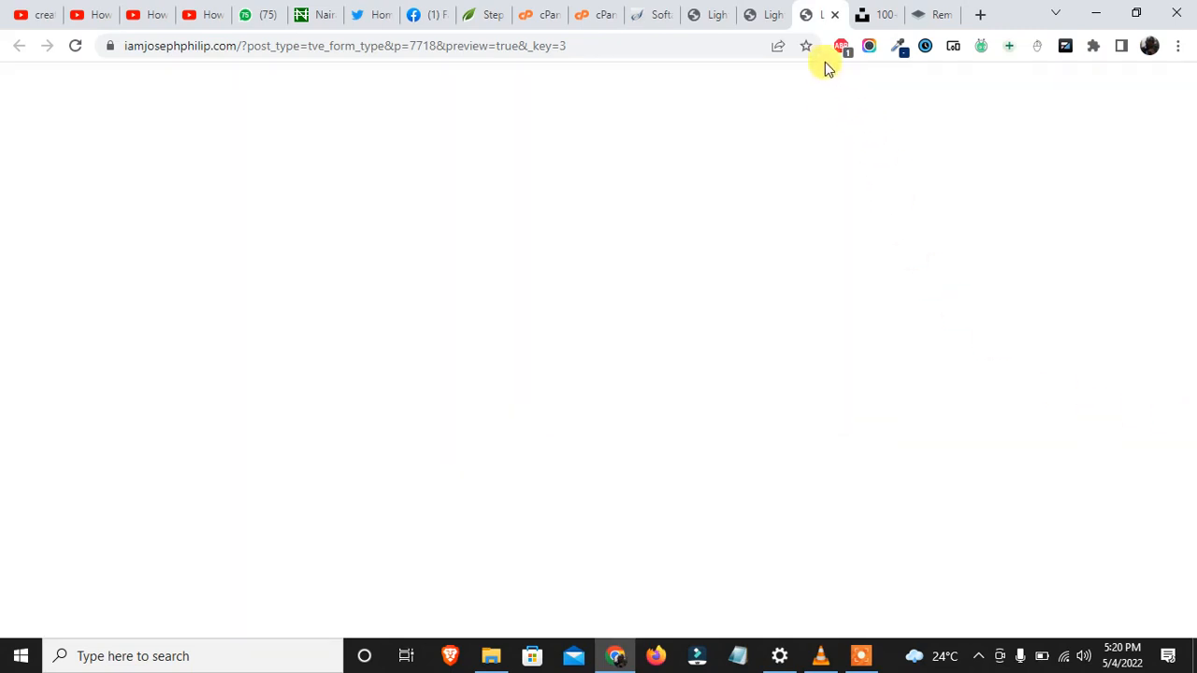
{"action": "left_click", "coordinate": [836, 16]}
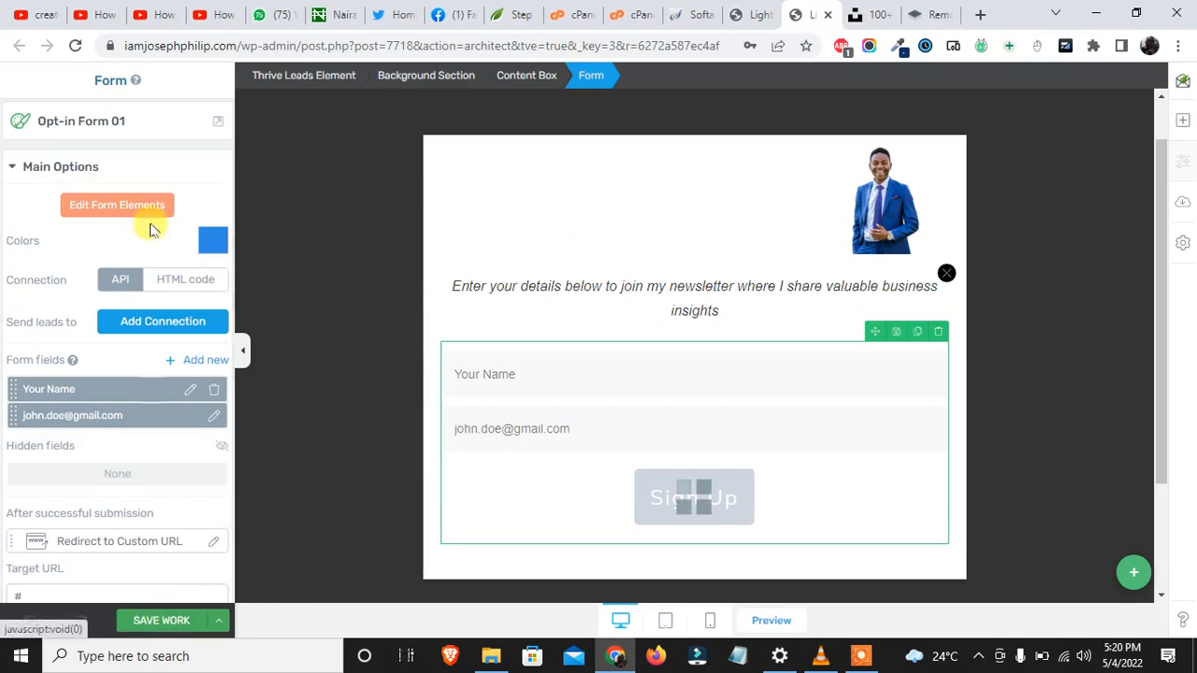
{"action": "left_click", "coordinate": [75, 45]}
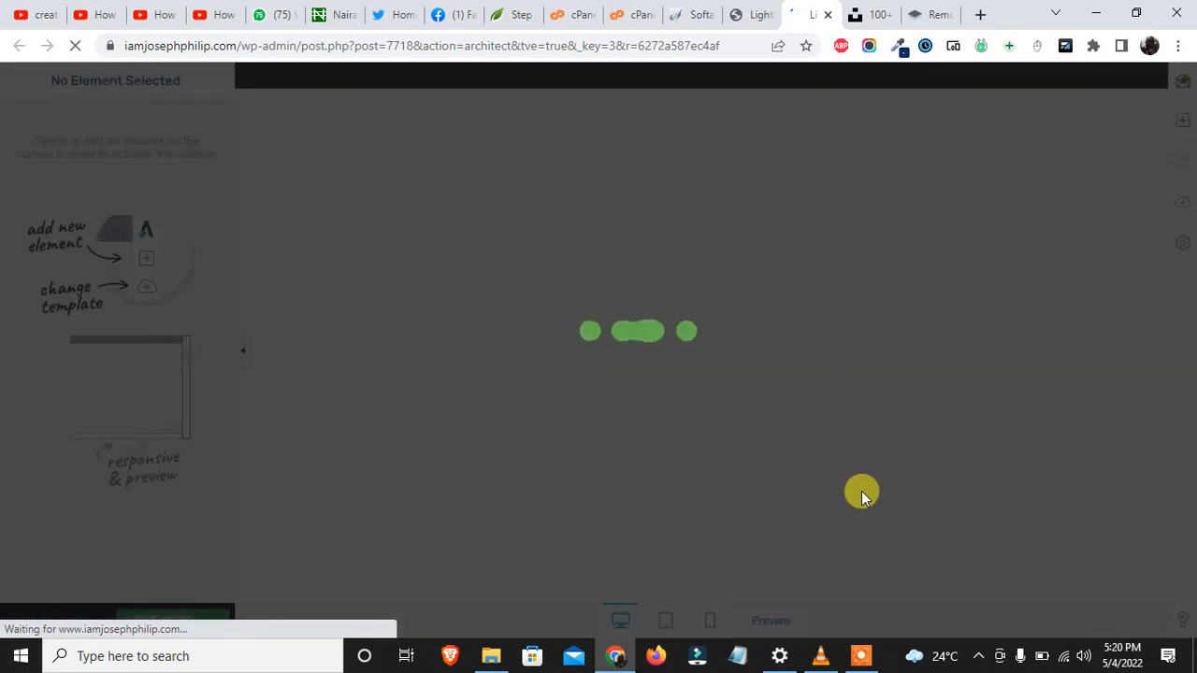
{"action": "left_click", "coordinate": [862, 655]}
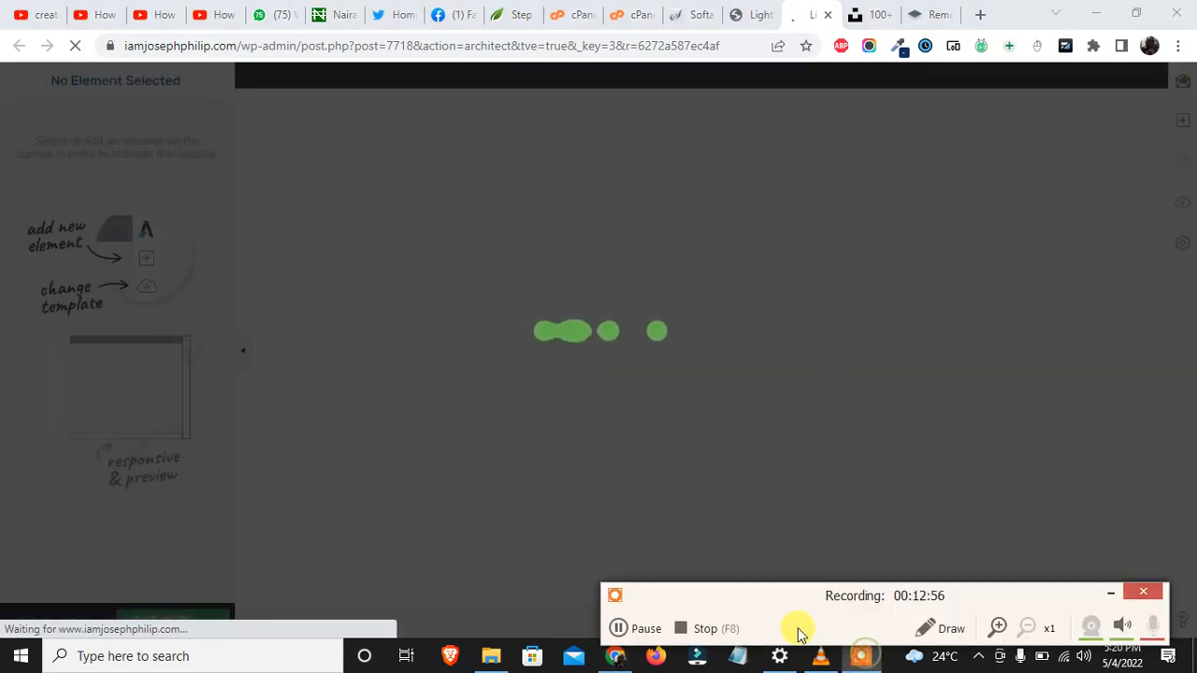
{"action": "left_click", "coordinate": [618, 629]}
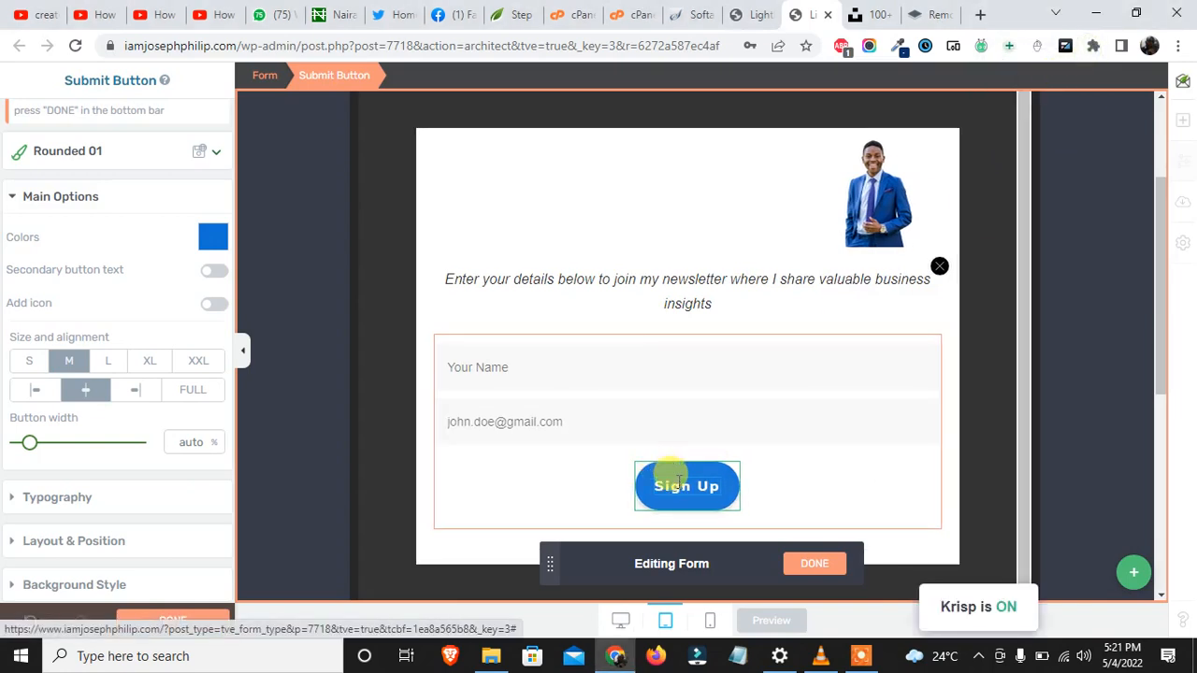
Change the submit button's text to "Yes, I Want In!", finish editing the form elements and save the lightbox.
{"action": "left_click", "coordinate": [672, 471]}
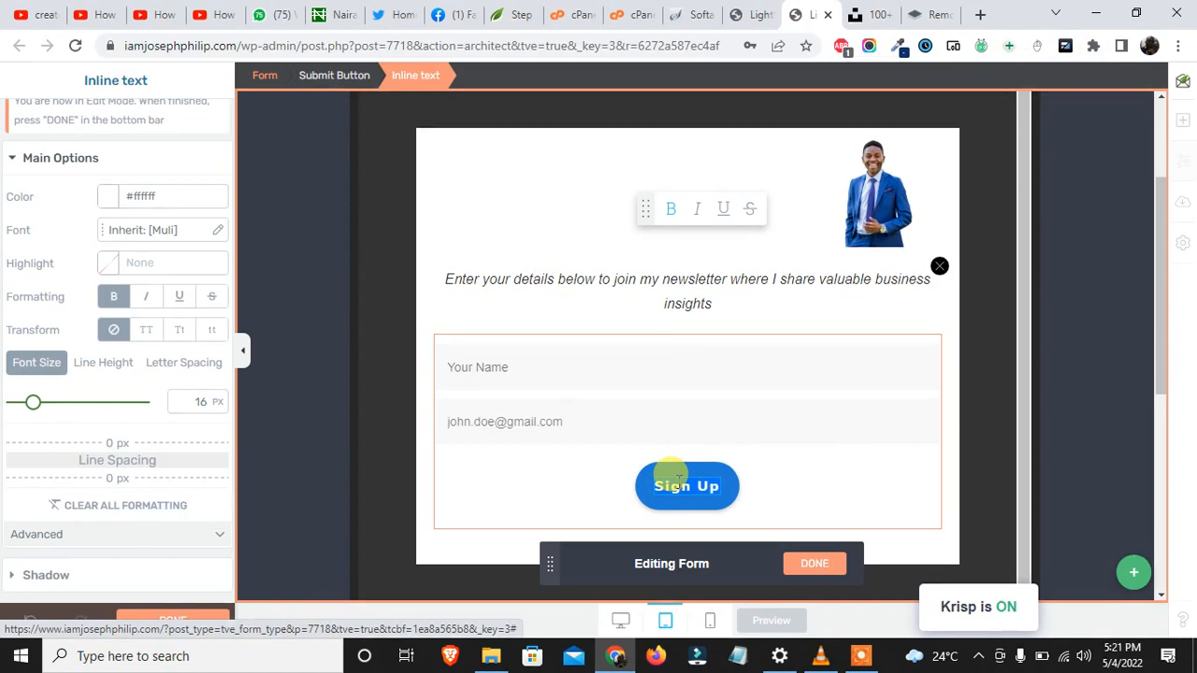
{"action": "type", "text": "Yes, "}
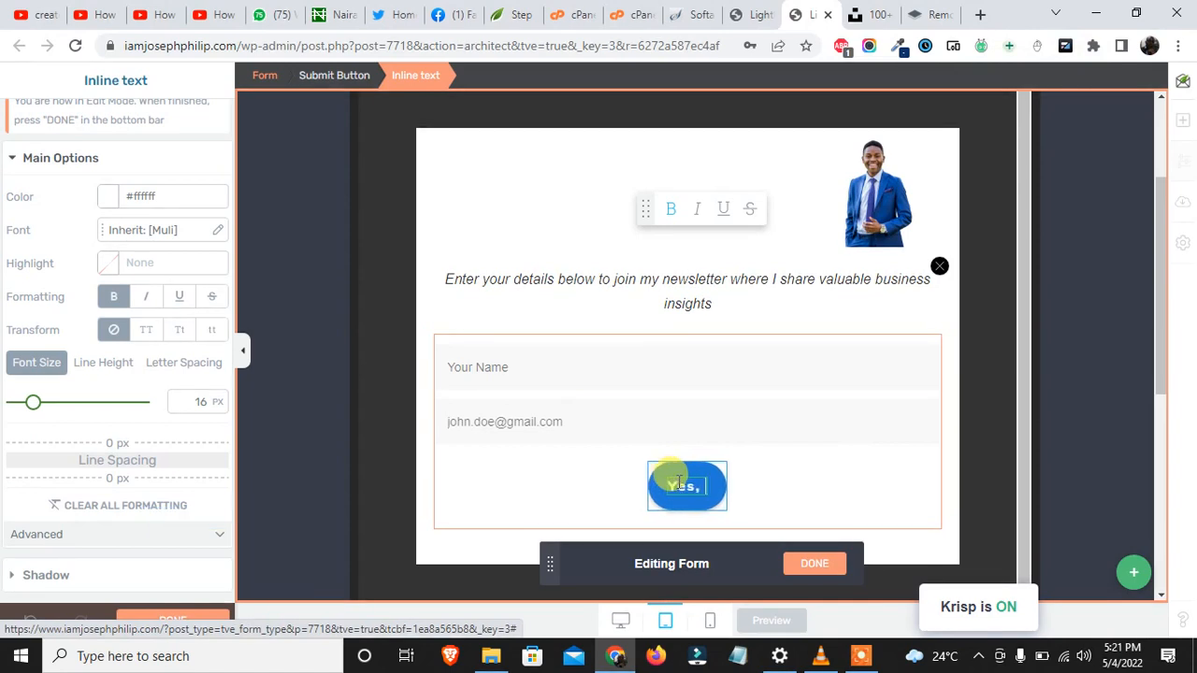
{"action": "type", "text": "I"}
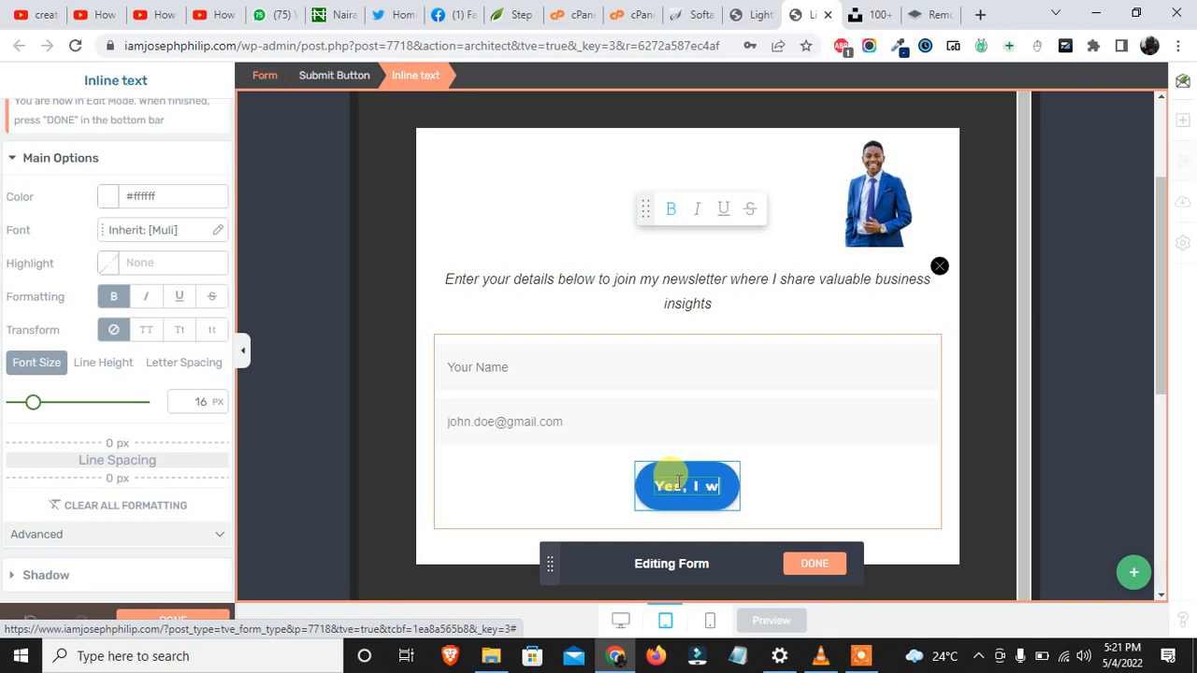
{"action": "type", "text": " w"}
{"action": "key", "text": "BackSpace"}
{"action": "type", "text": "W"}
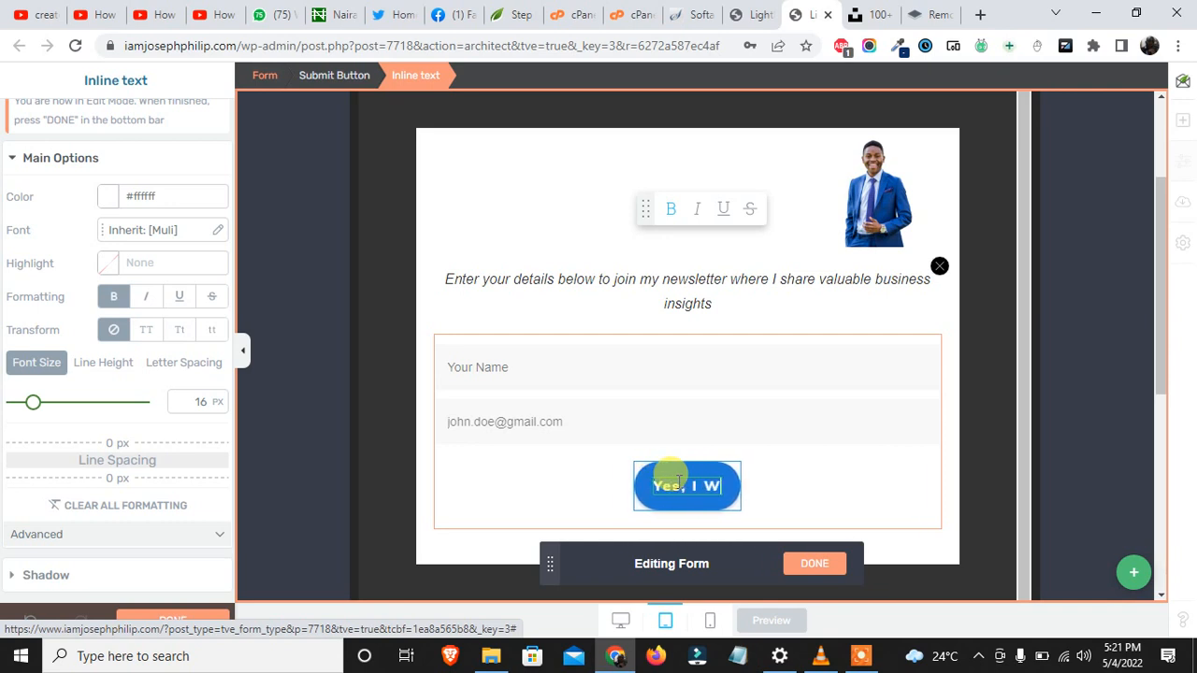
{"action": "type", "text": "ant In"}
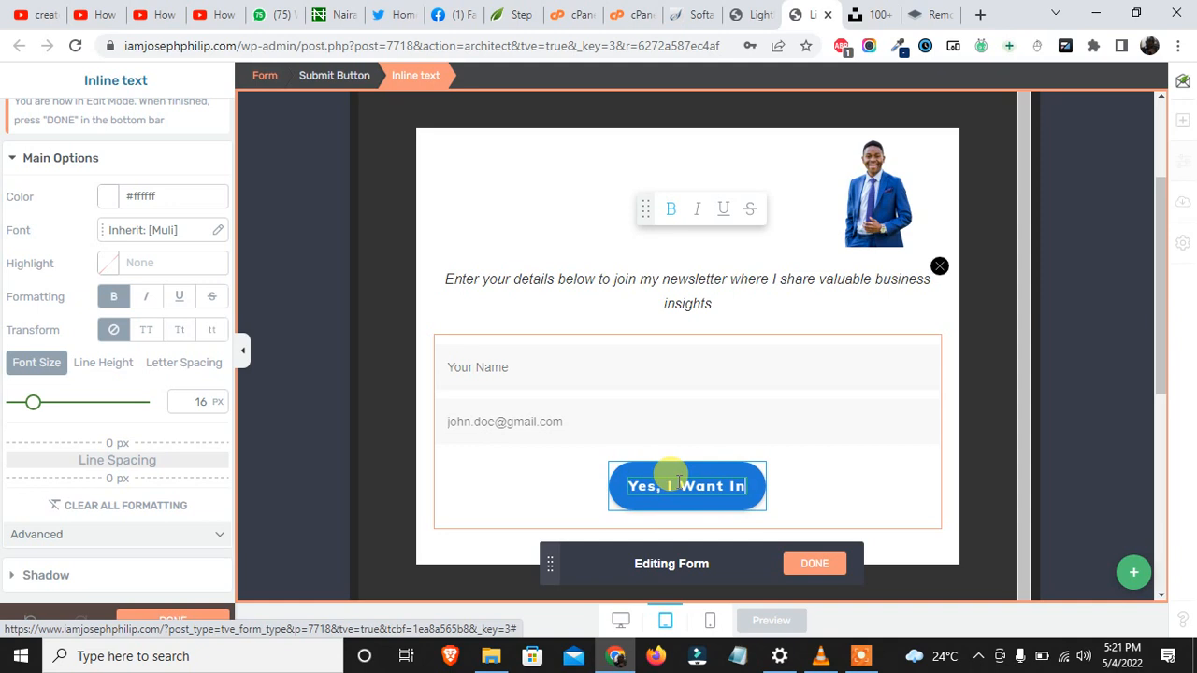
{"action": "type", "text": "!"}
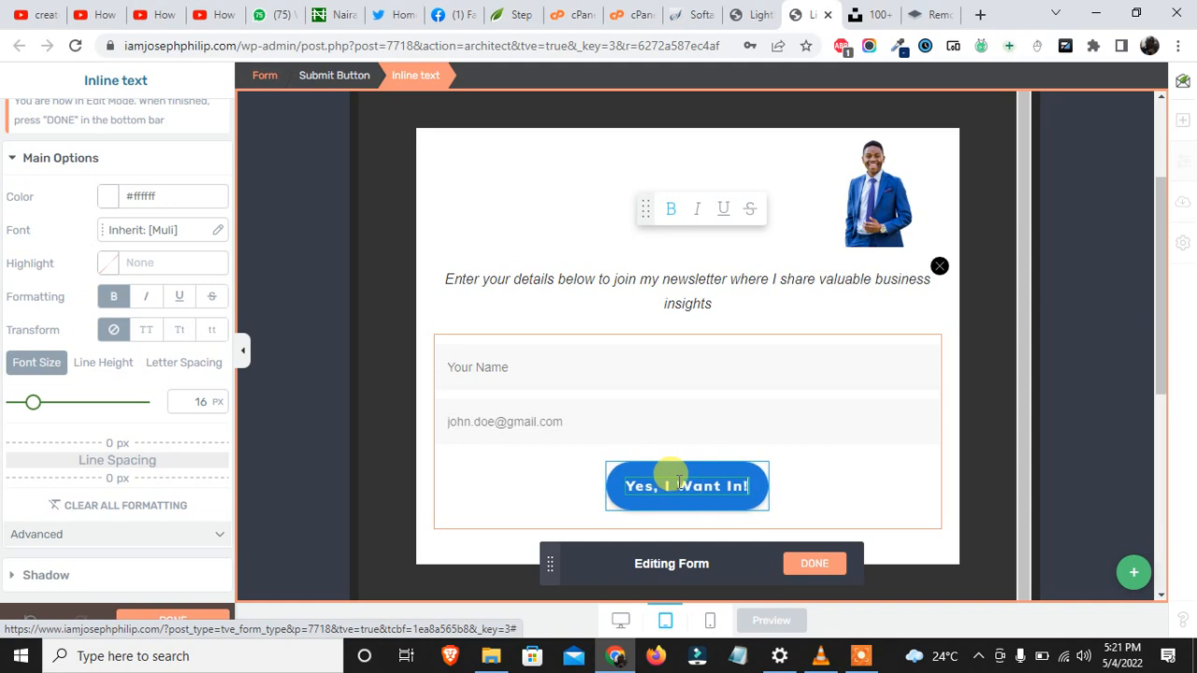
{"action": "left_click", "coordinate": [812, 565]}
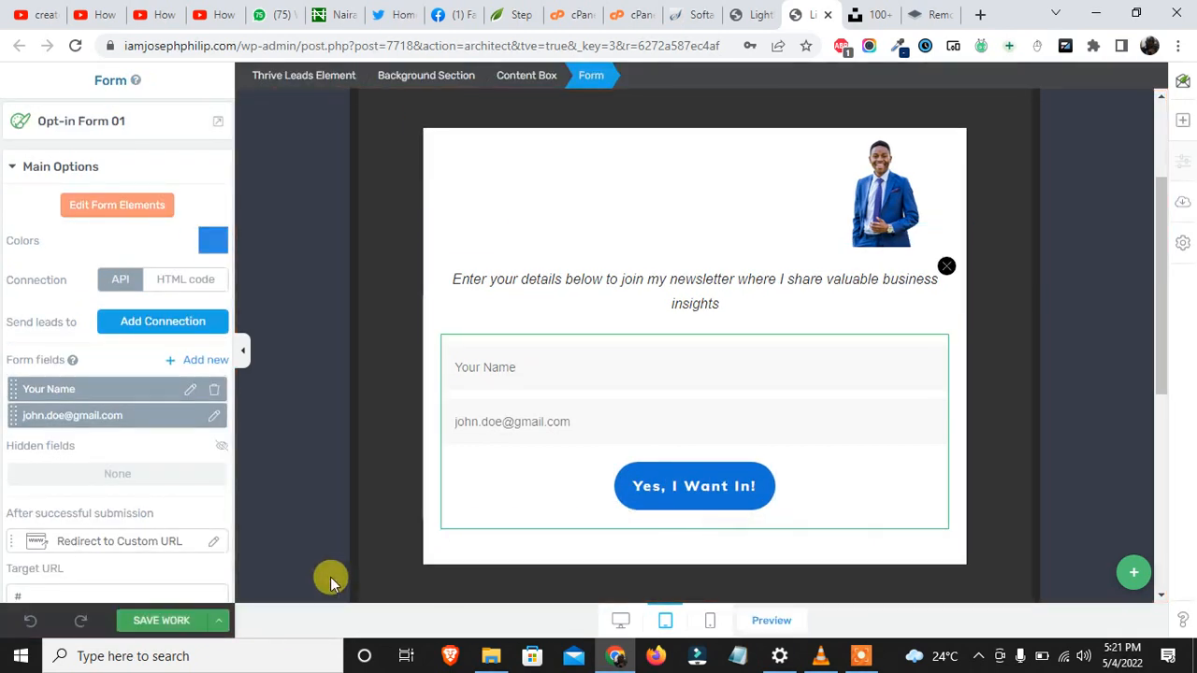
{"action": "left_click", "coordinate": [161, 619]}
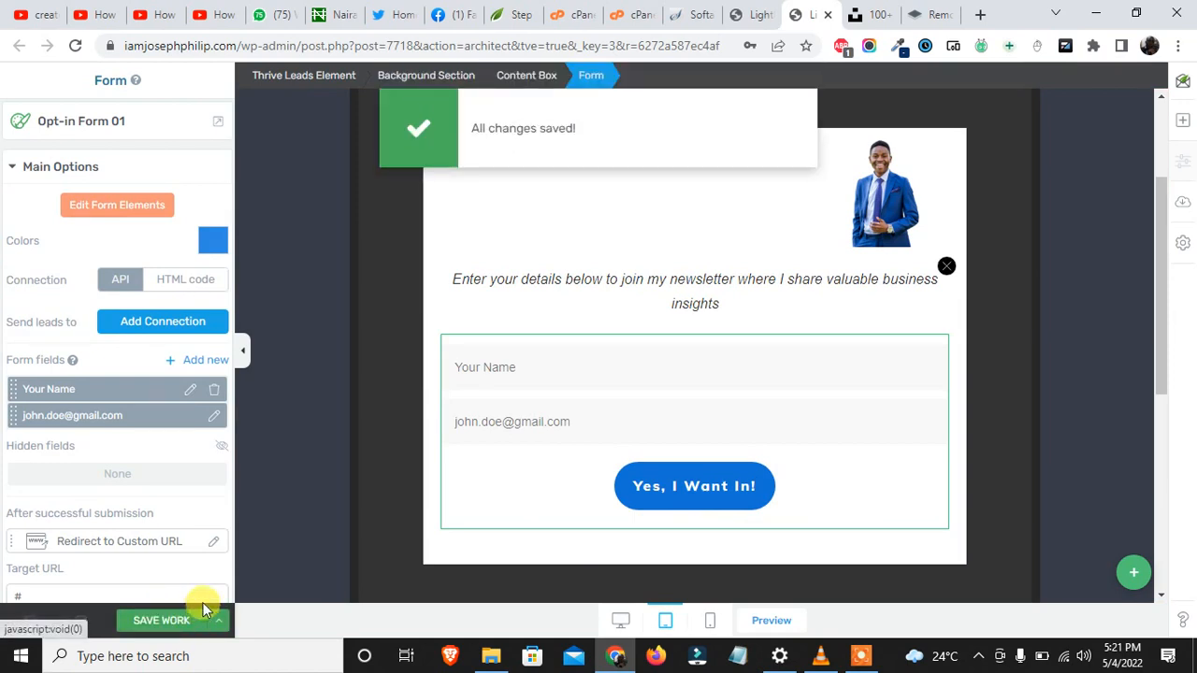
Set the opacity of the lightbox background section's white background colour to 0.
{"action": "left_click", "coordinate": [448, 198]}
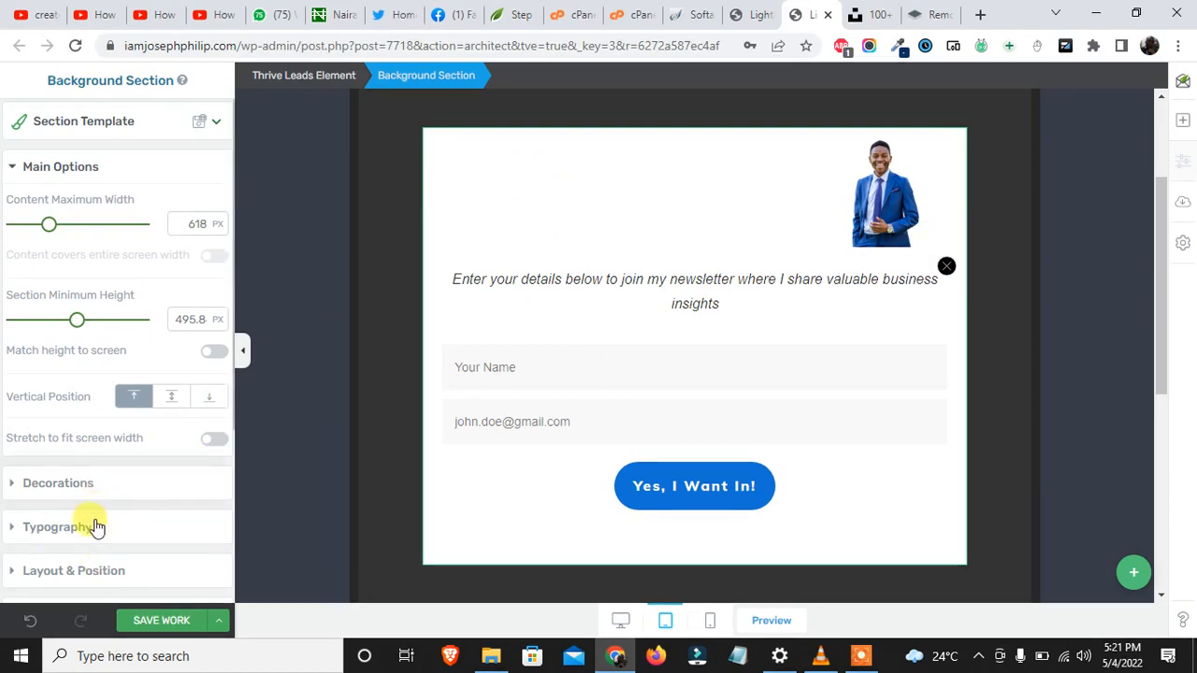
{"action": "scroll", "coordinate": [97, 526], "scroll_direction": "down", "scroll_amount": 3}
{"action": "left_click", "coordinate": [112, 358]}
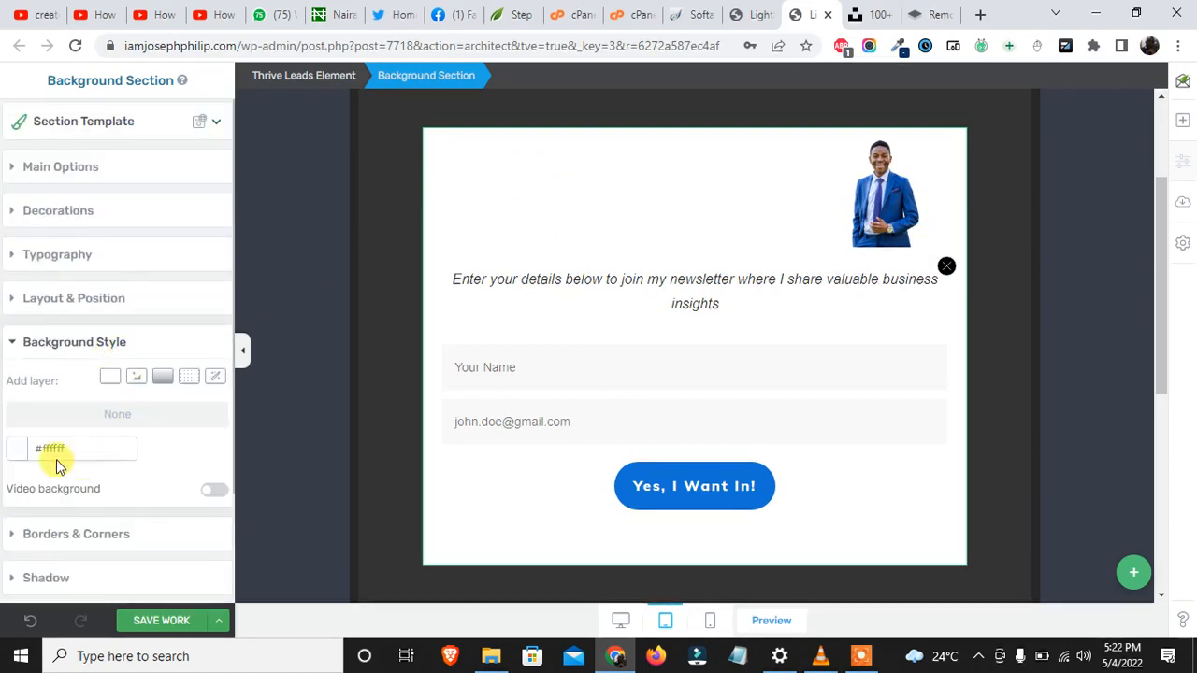
{"action": "left_click", "coordinate": [20, 455]}
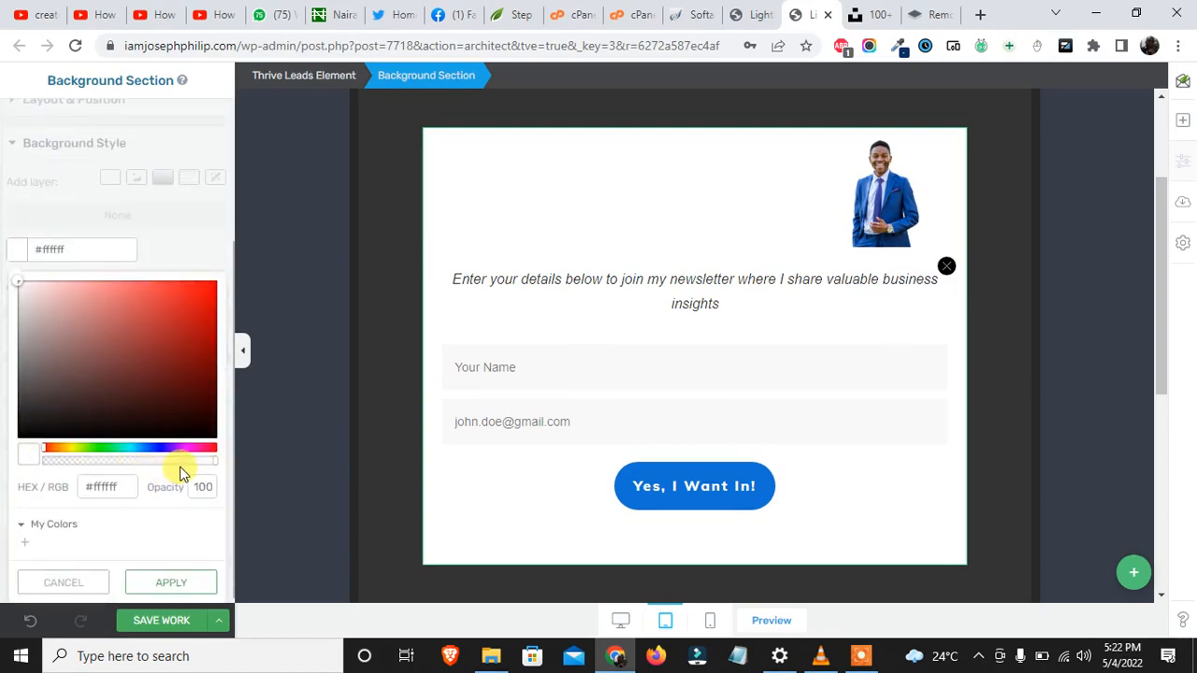
{"action": "left_click_drag", "start_coordinate": [213, 463], "coordinate": [27, 459]}
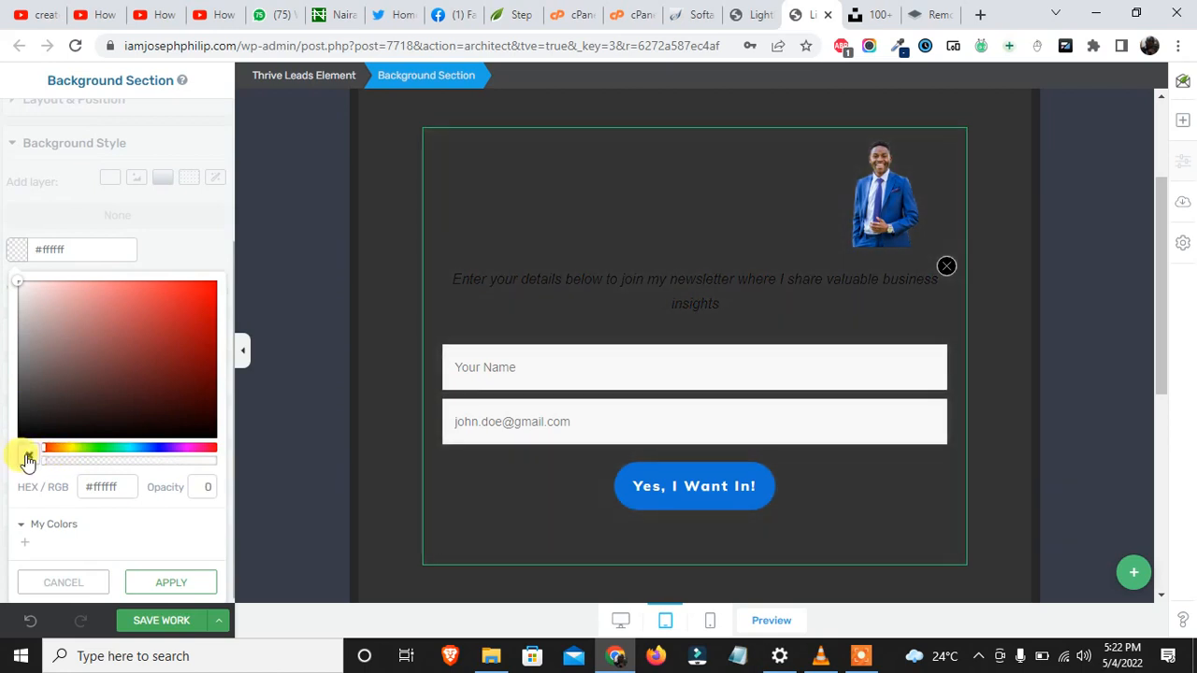
Add a solid #ffffff background layer at 95 opacity to the content box and save the lightbox.
{"action": "left_click", "coordinate": [436, 324]}
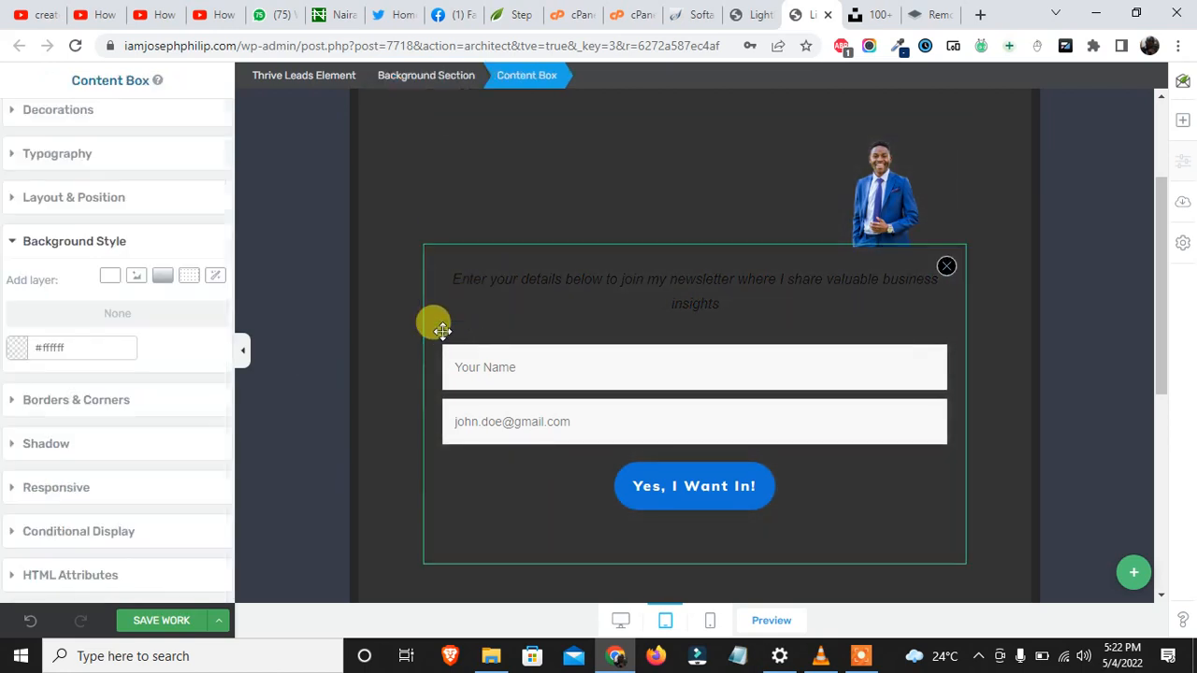
{"action": "left_click", "coordinate": [108, 276]}
{"action": "left_click_drag", "start_coordinate": [51, 388], "coordinate": [11, 257]}
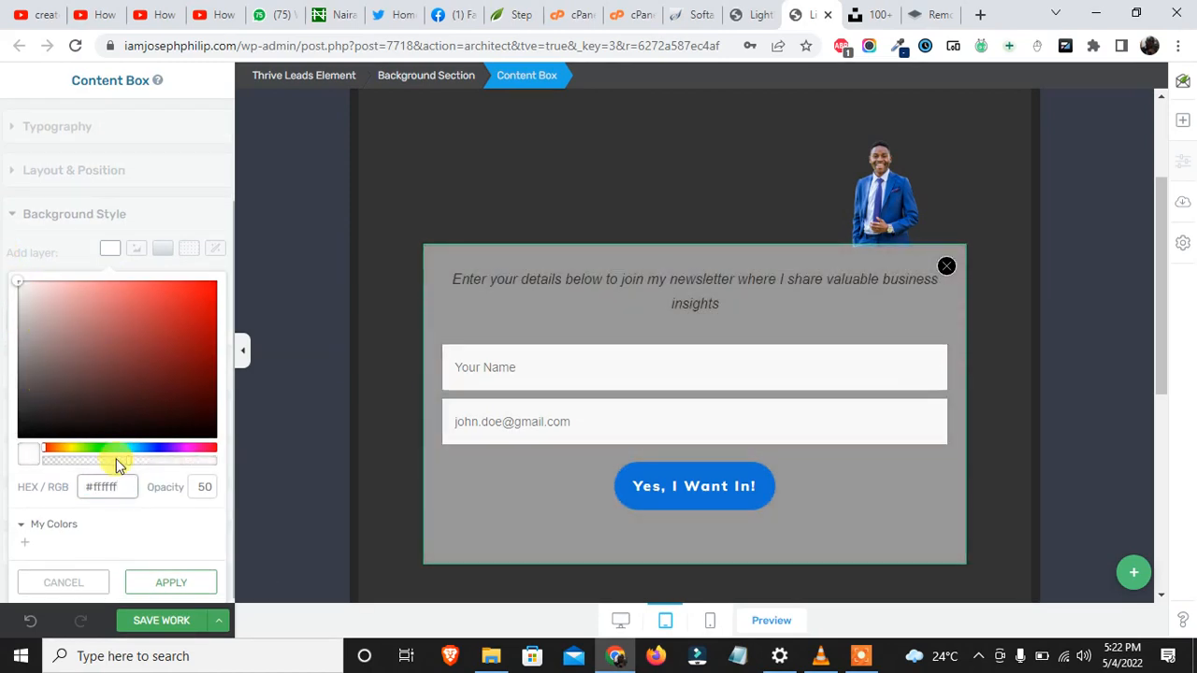
{"action": "left_click_drag", "start_coordinate": [131, 465], "coordinate": [212, 471]}
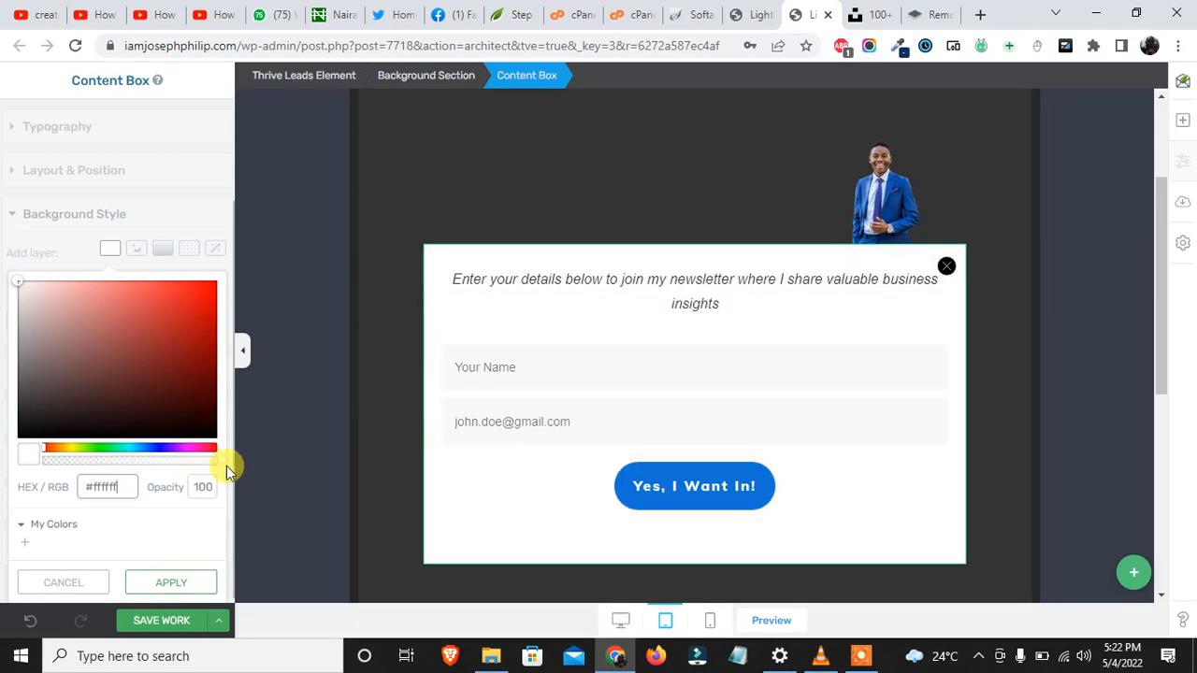
{"action": "mouse_move", "coordinate": [223, 466]}
{"action": "left_mouse_down"}
{"action": "mouse_move", "coordinate": [164, 470]}
{"action": "mouse_move", "coordinate": [201, 469]}
{"action": "left_mouse_up"}
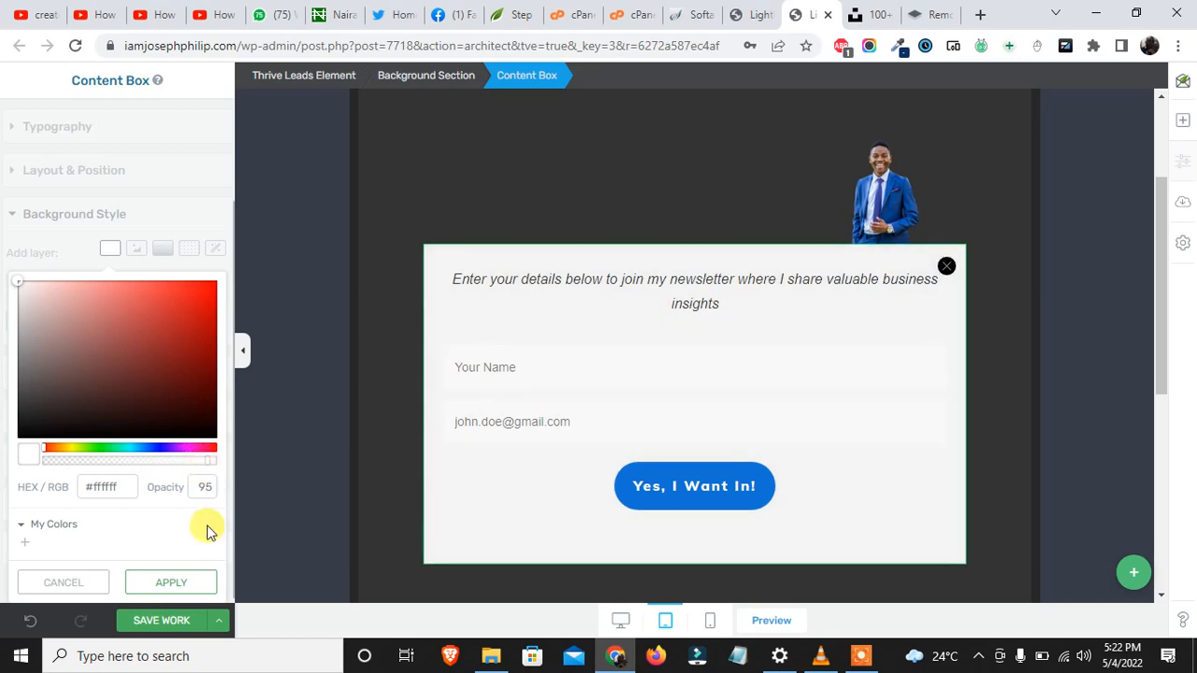
{"action": "left_click", "coordinate": [192, 589]}
{"action": "left_click", "coordinate": [198, 606]}
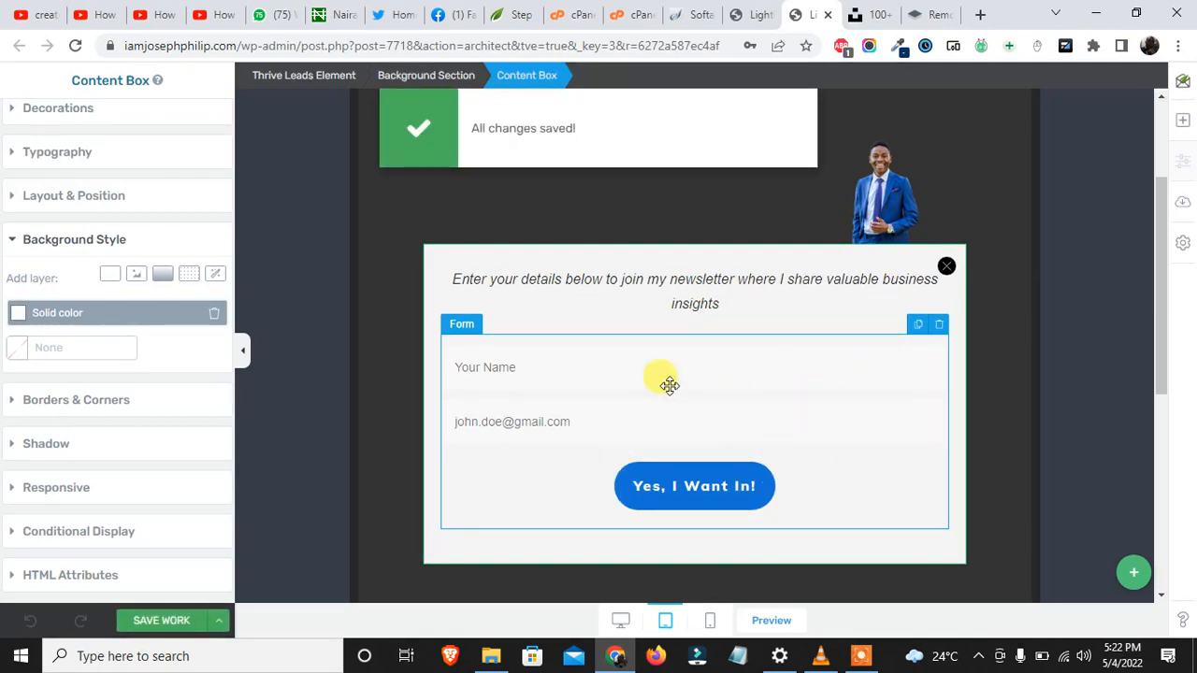
Add a solid #7d93cc background layer at 50 opacity to the form element and save the lightbox.
{"action": "left_click", "coordinate": [566, 374]}
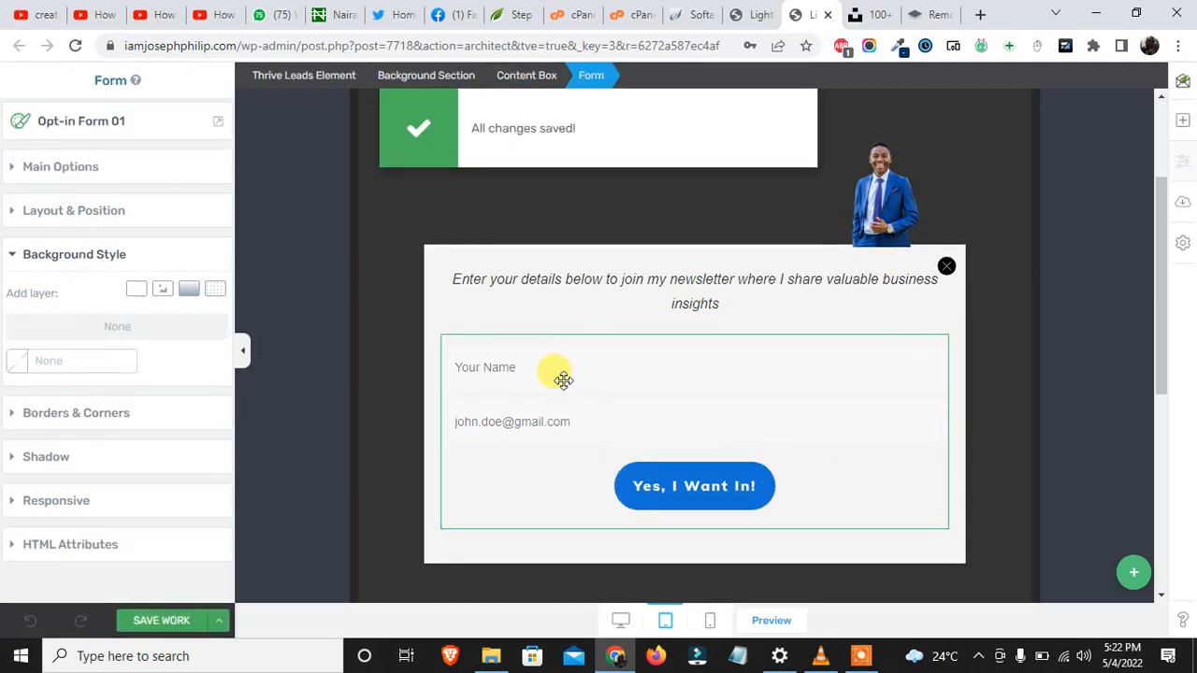
{"action": "left_click", "coordinate": [131, 292]}
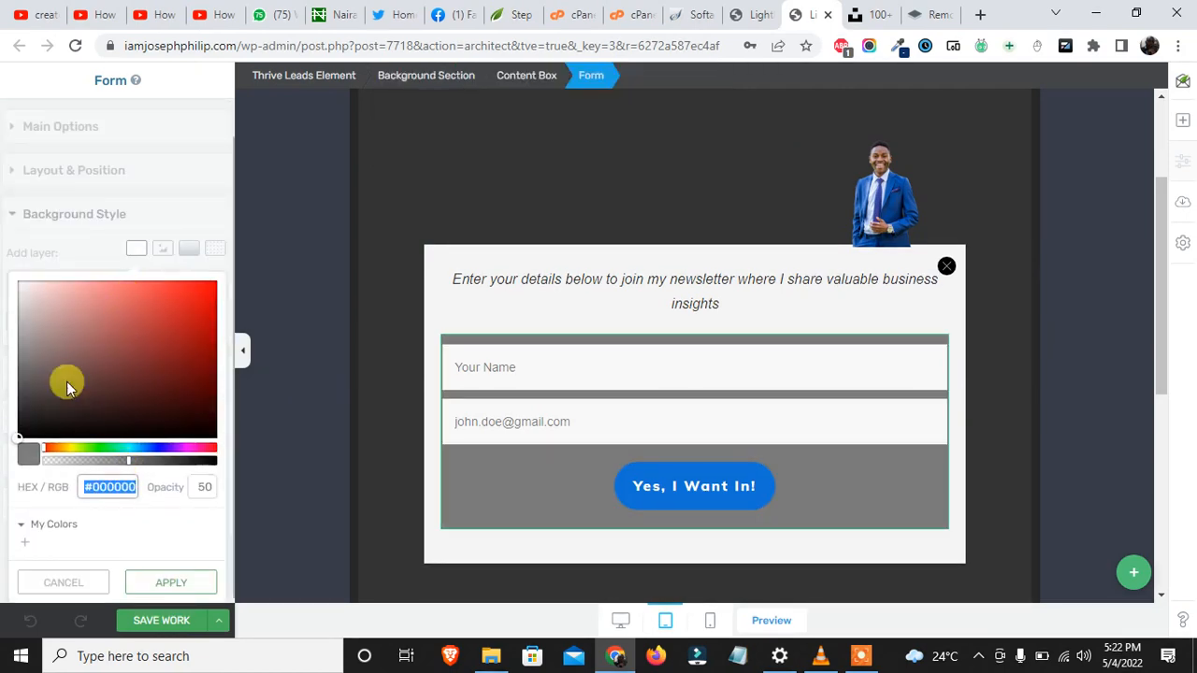
{"action": "left_click_drag", "start_coordinate": [36, 319], "coordinate": [11, 320]}
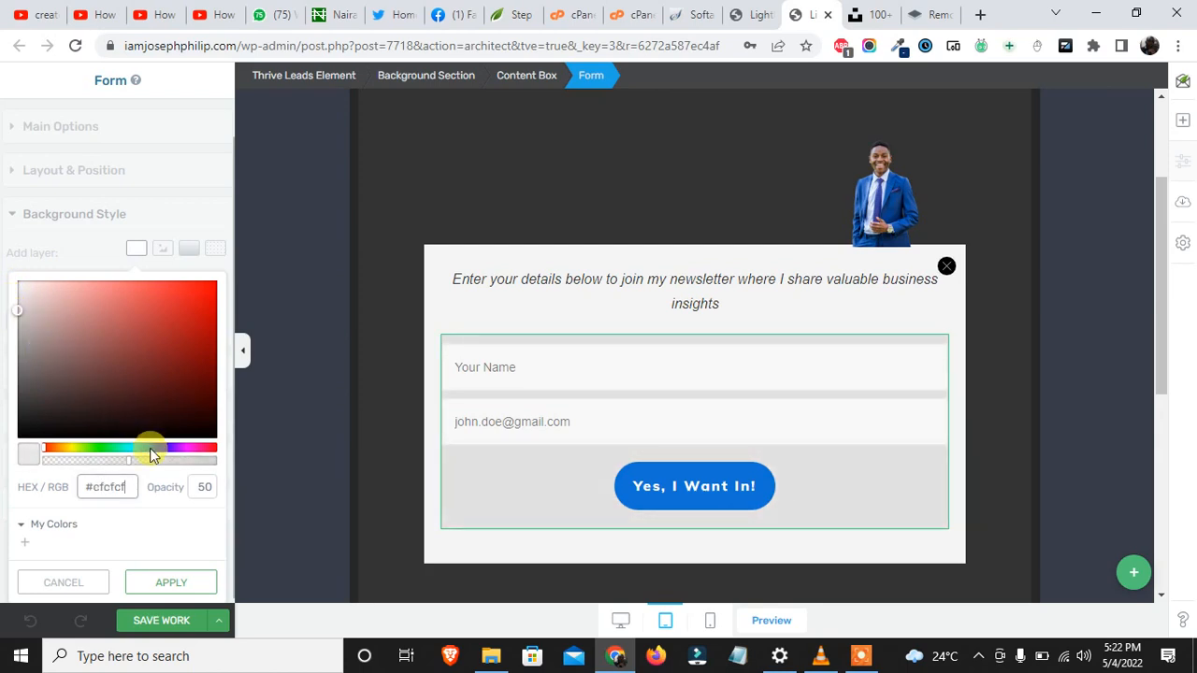
{"action": "left_click_drag", "start_coordinate": [21, 320], "coordinate": [94, 318]}
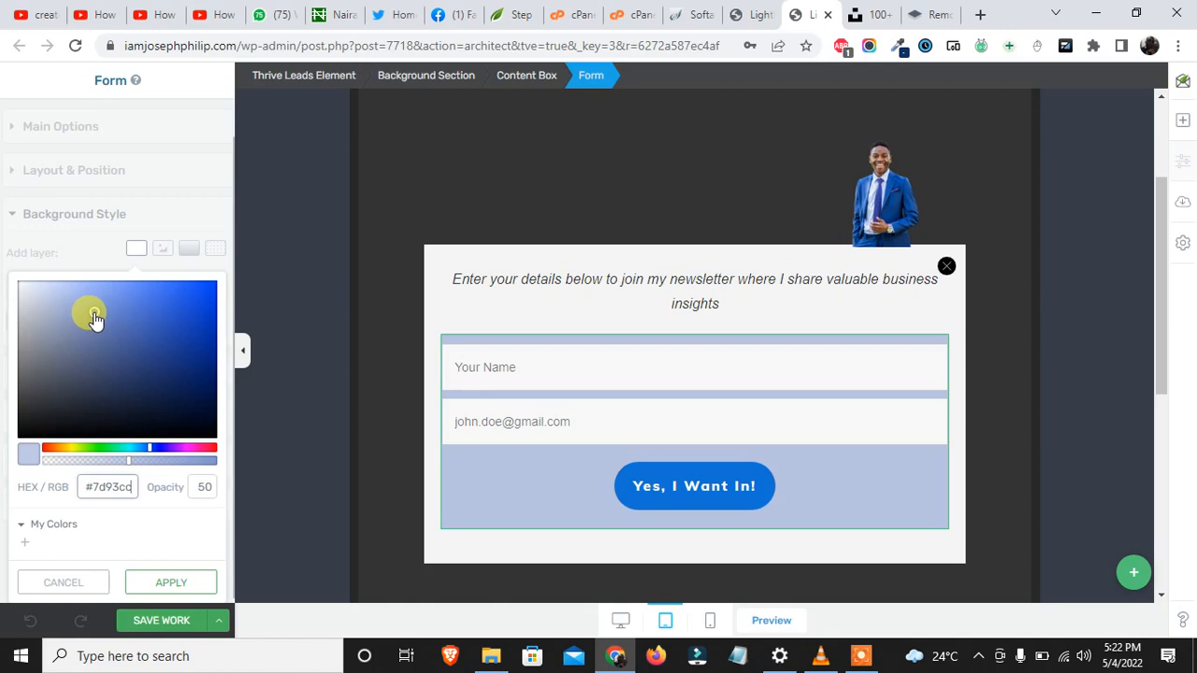
{"action": "left_click", "coordinate": [186, 579]}
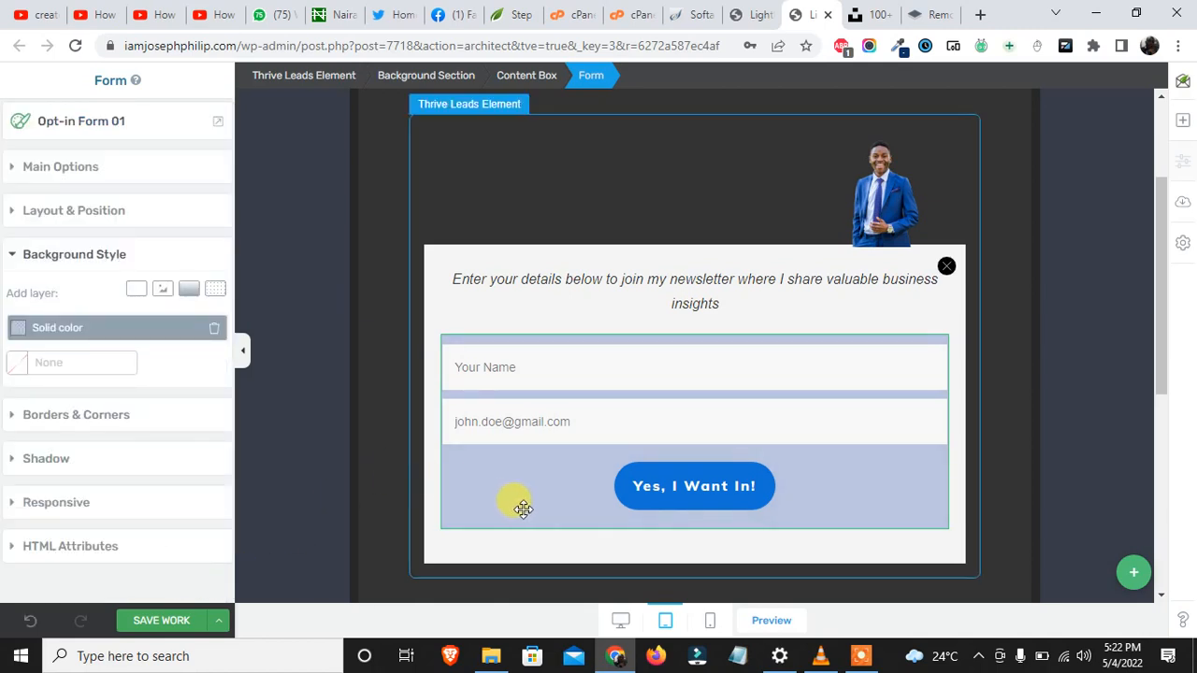
{"action": "left_click", "coordinate": [165, 622]}
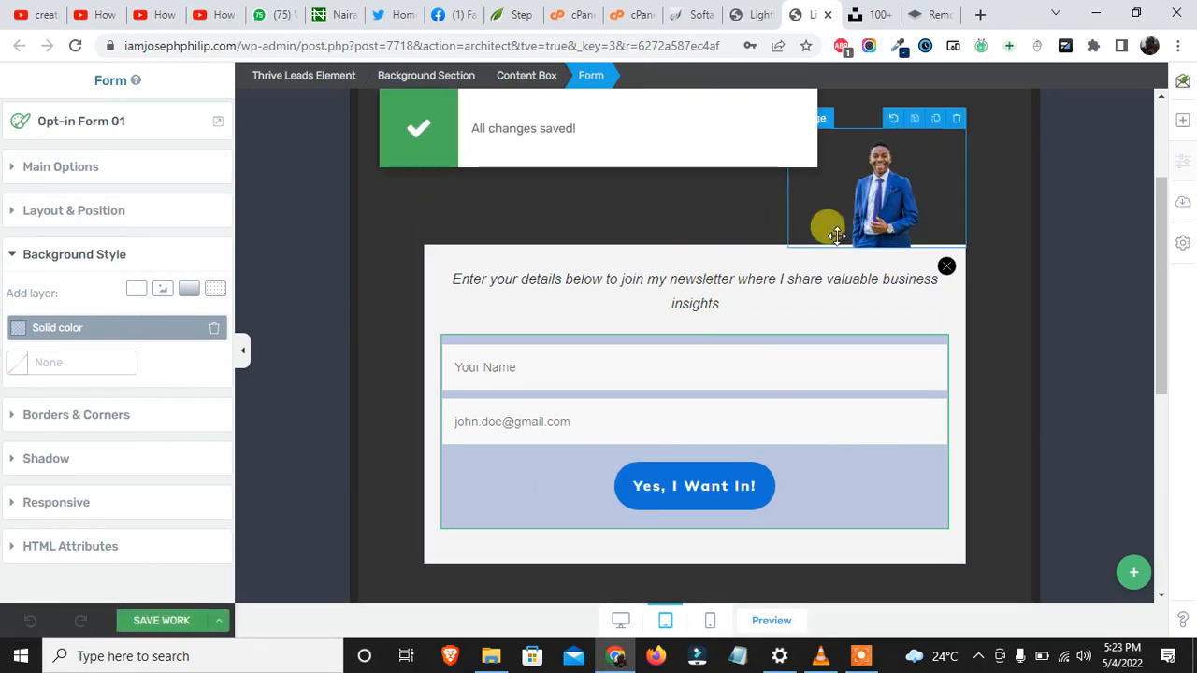
Set the content box's top margin to -3 px and save the lightbox.
{"action": "left_click", "coordinate": [716, 241]}
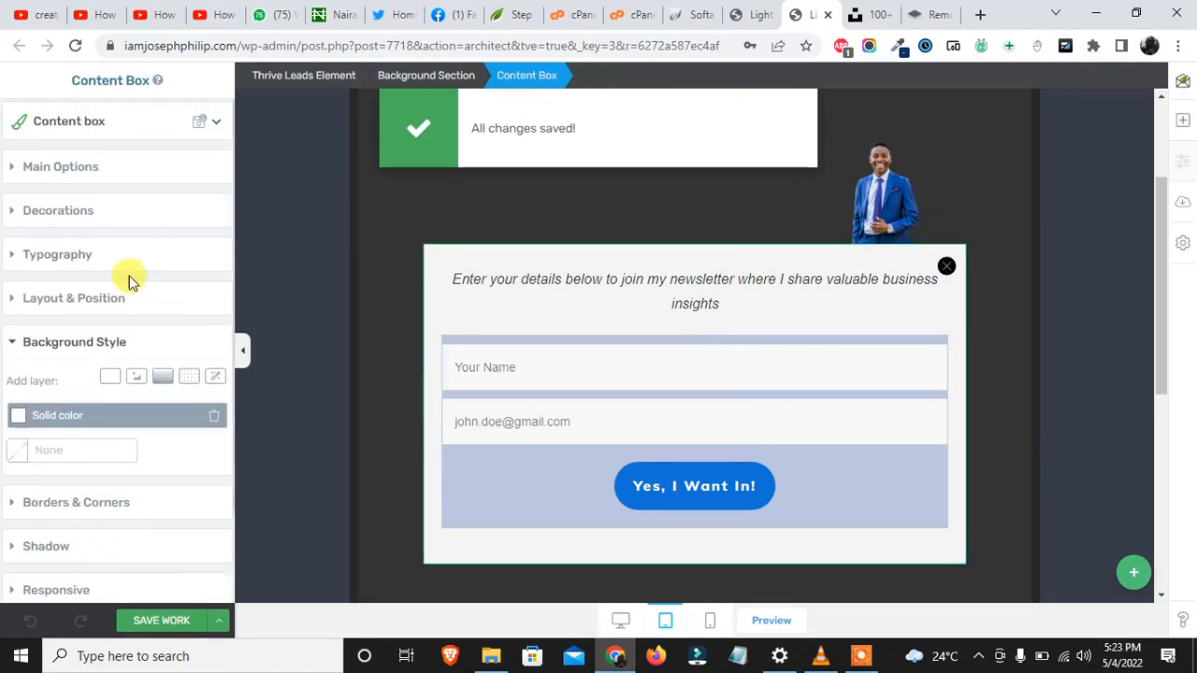
{"action": "left_click", "coordinate": [91, 295]}
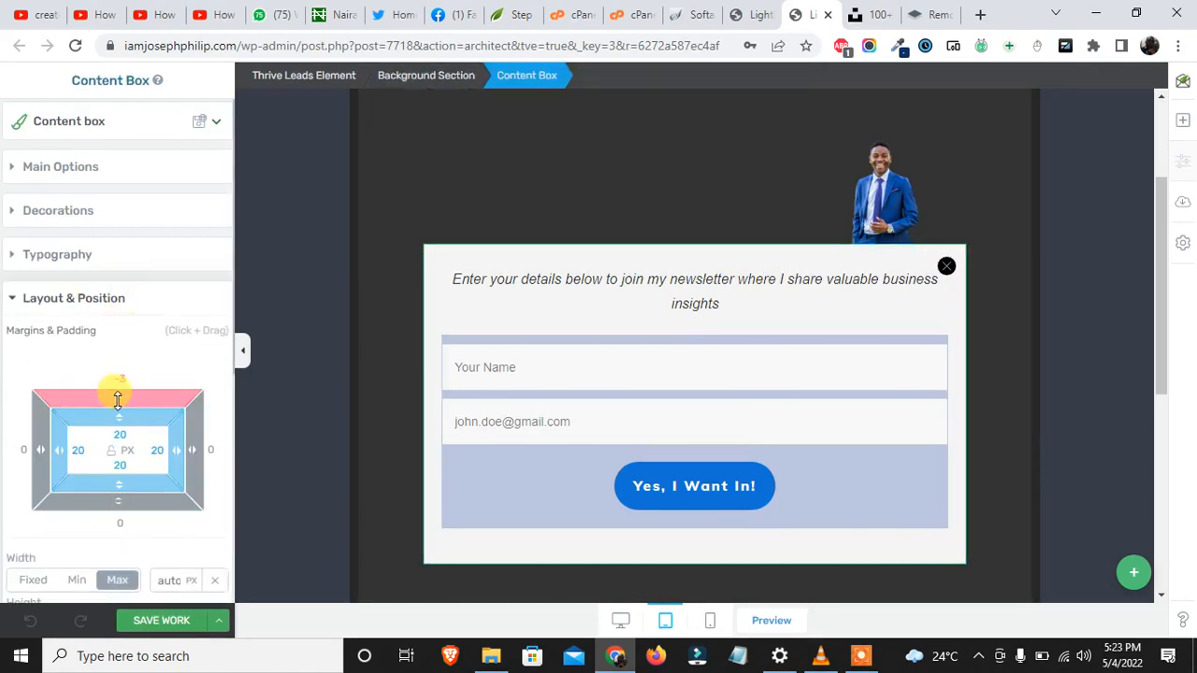
{"action": "left_click_drag", "start_coordinate": [118, 397], "coordinate": [120, 396]}
{"action": "left_click", "coordinate": [165, 620]}
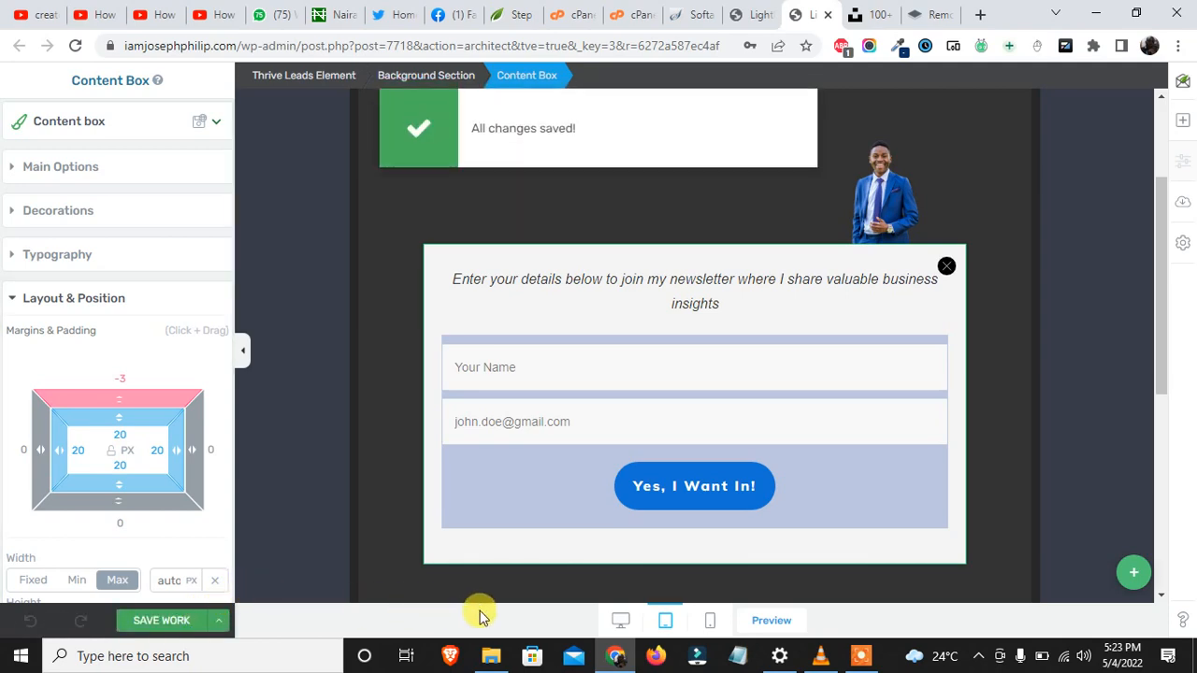
{"action": "left_click", "coordinate": [772, 12]}
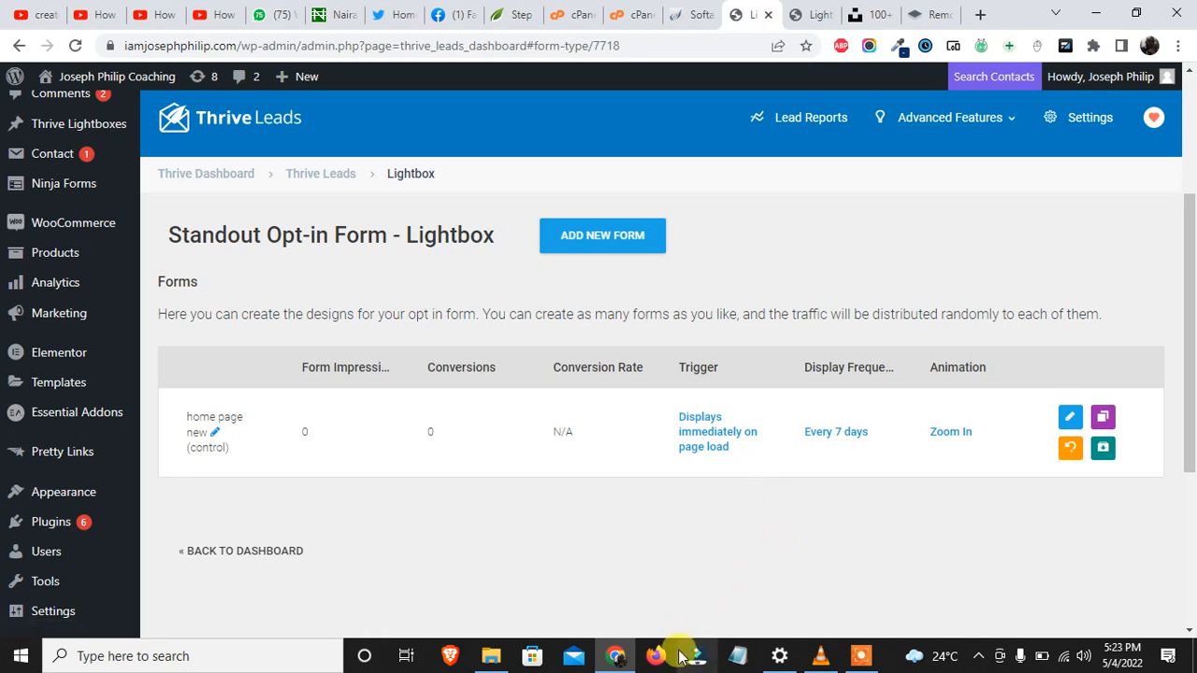
{"action": "left_click", "coordinate": [860, 656]}
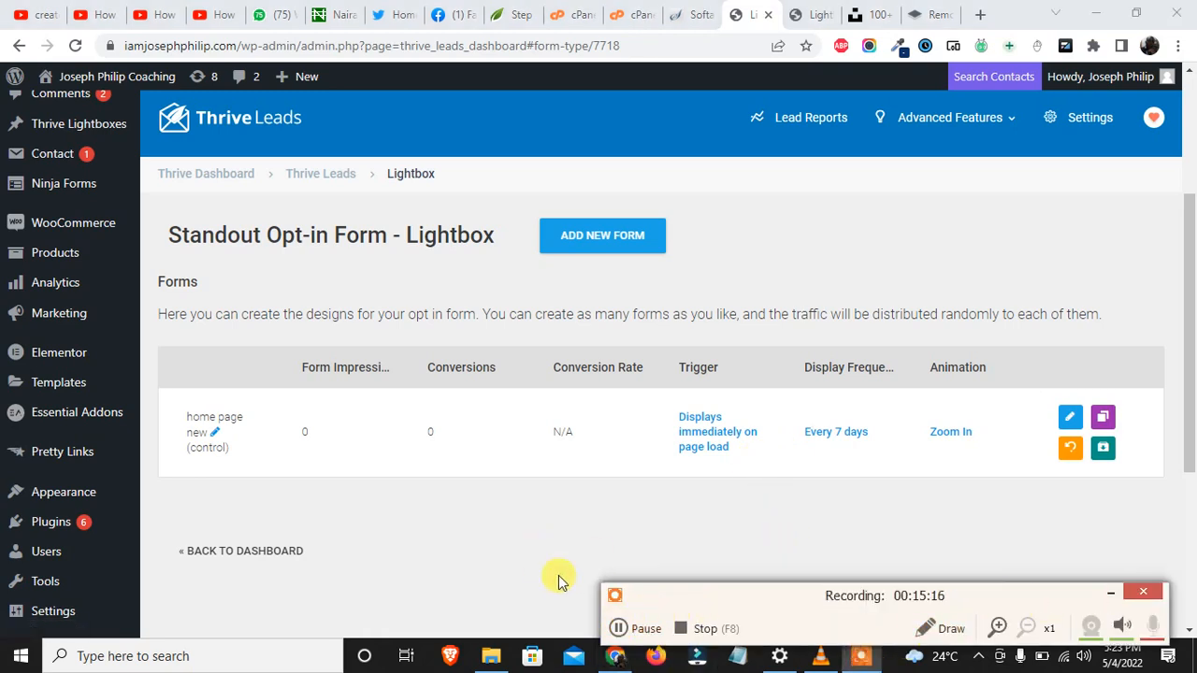
{"action": "left_click", "coordinate": [1112, 594]}
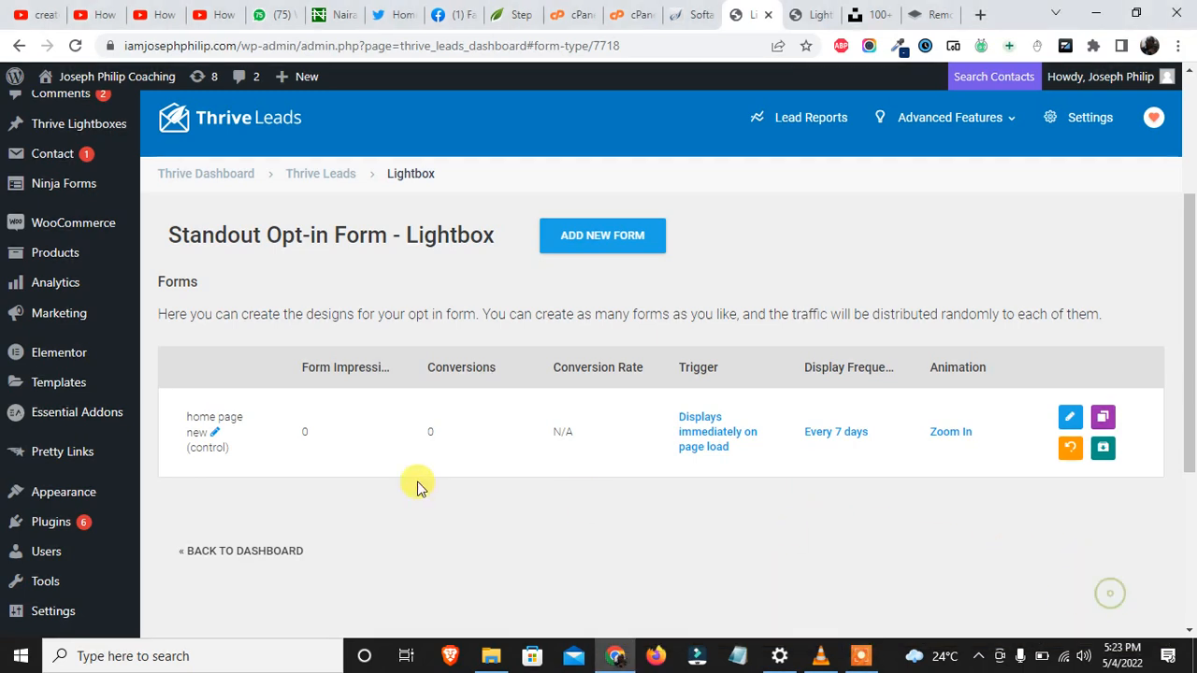
{"action": "left_click", "coordinate": [862, 654]}
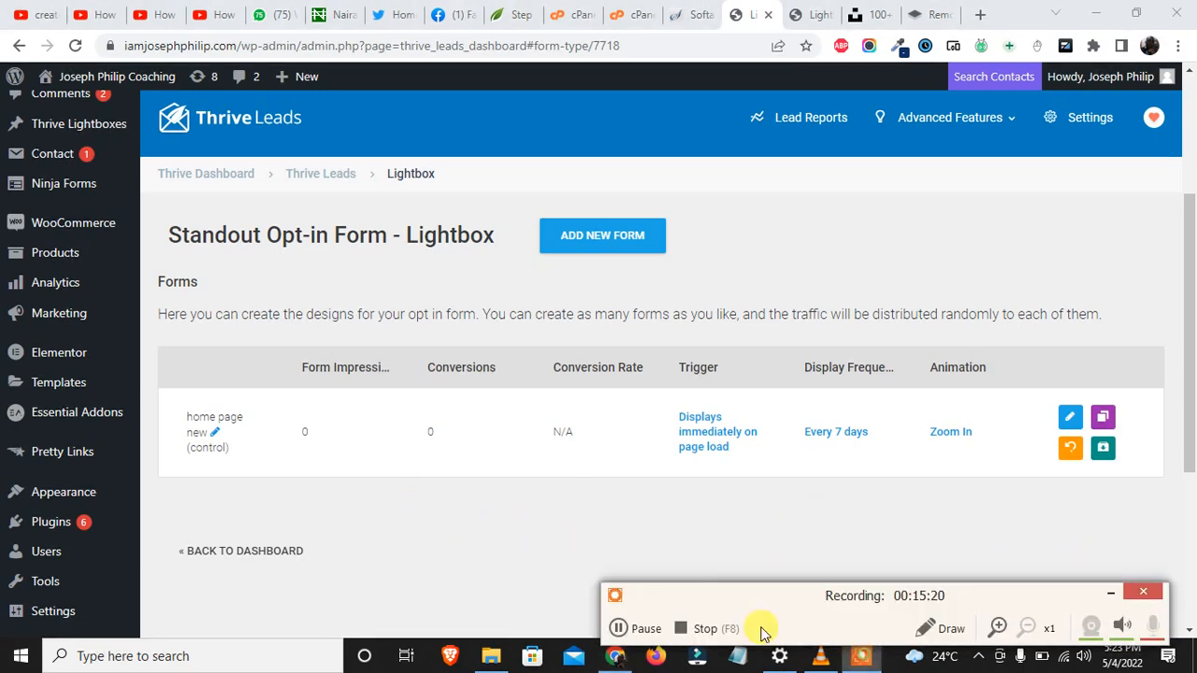
{"action": "left_click", "coordinate": [623, 629]}
{"action": "left_click", "coordinate": [622, 628]}
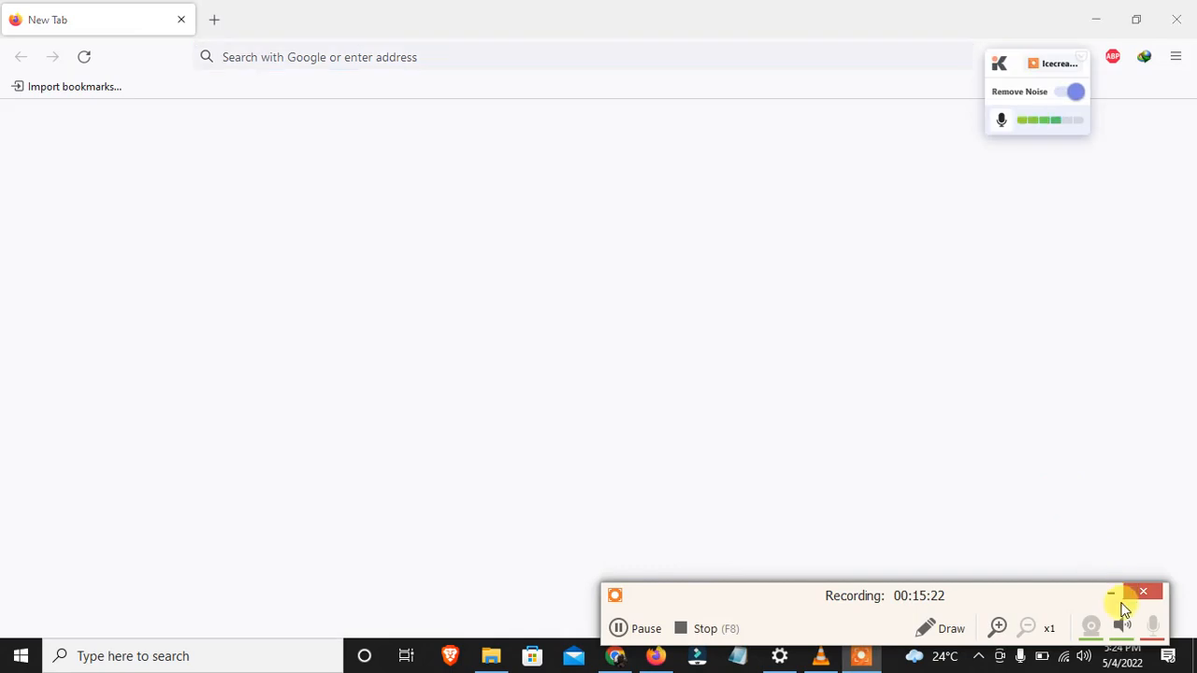
Enter the live website's address in the address bar of the new Firefox tab.
{"action": "left_click", "coordinate": [1112, 596]}
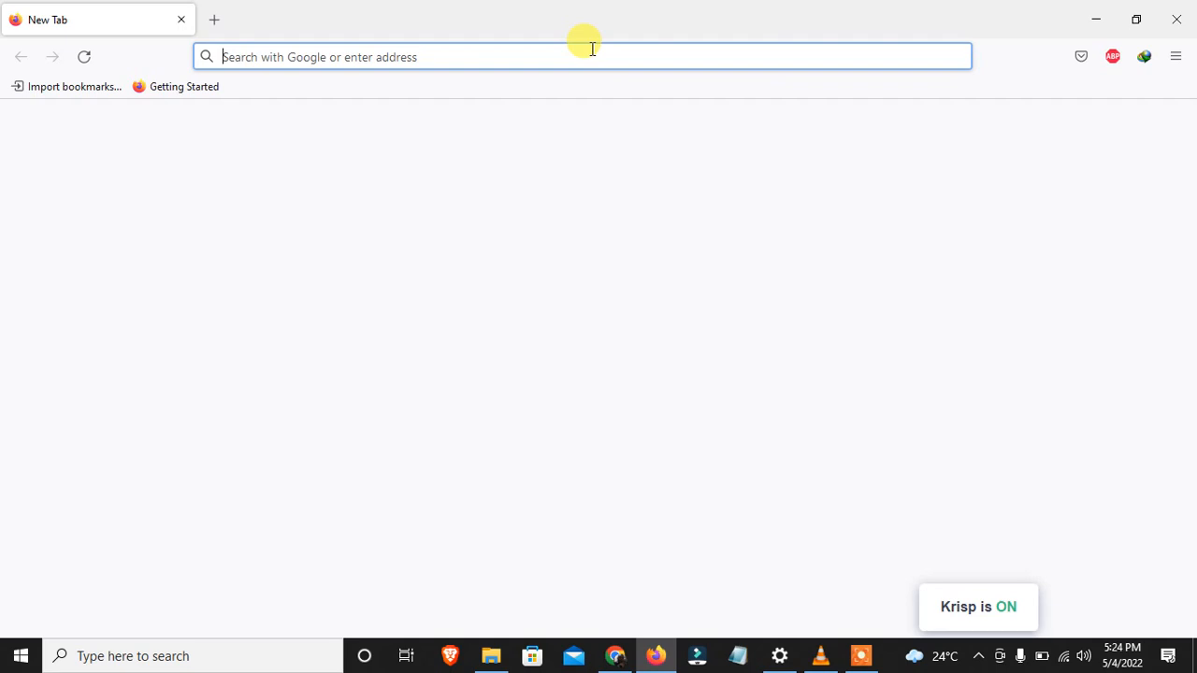
{"action": "type", "text": "iam"}
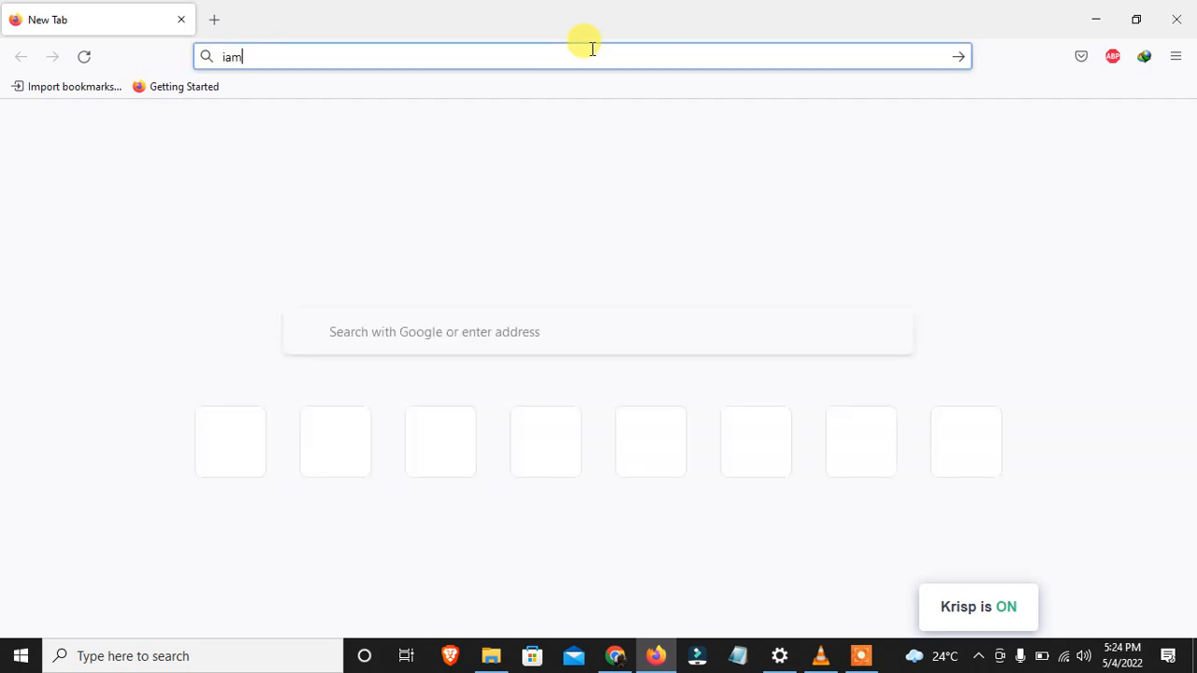
{"action": "type", "text": "josephphili"}
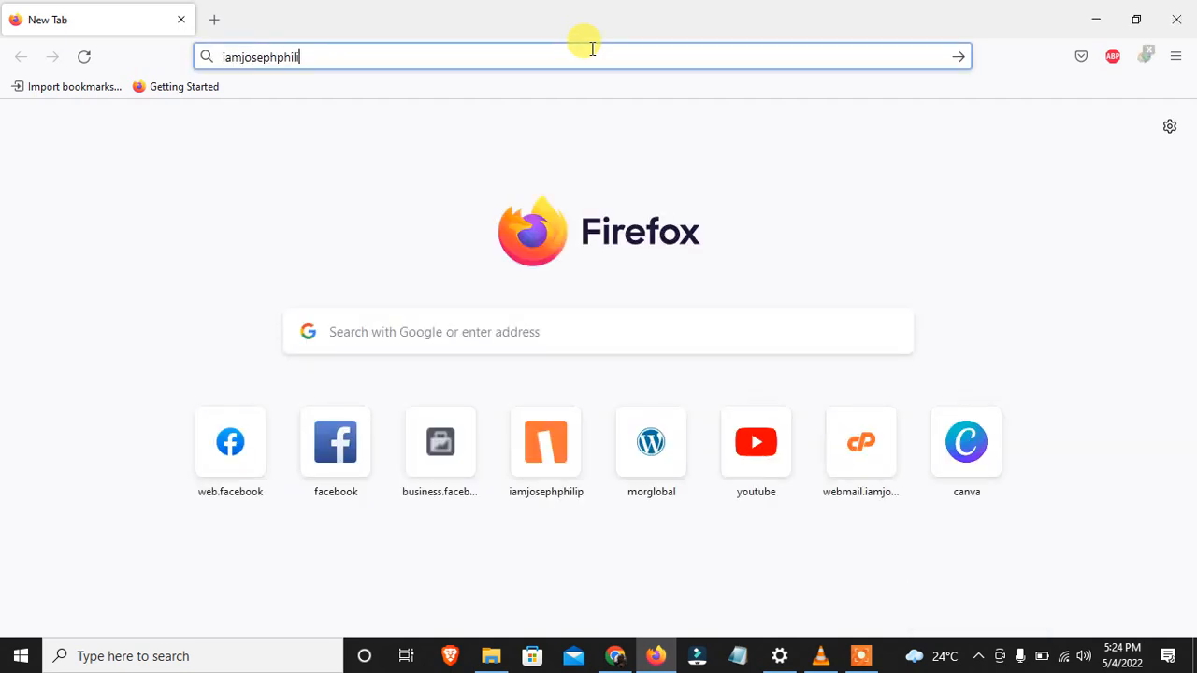
{"action": "type", "text": "p"}
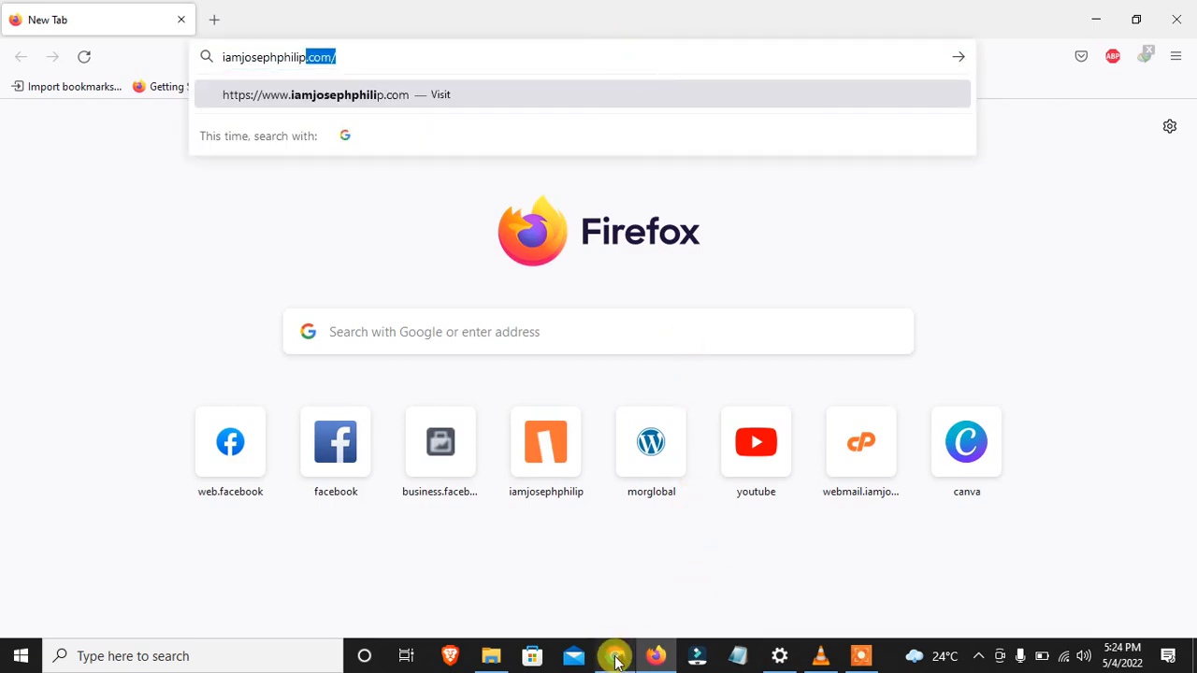
Switch to the lightbox editor in Chrome and open the main options of the opt-in form element.
{"action": "left_click", "coordinate": [614, 657]}
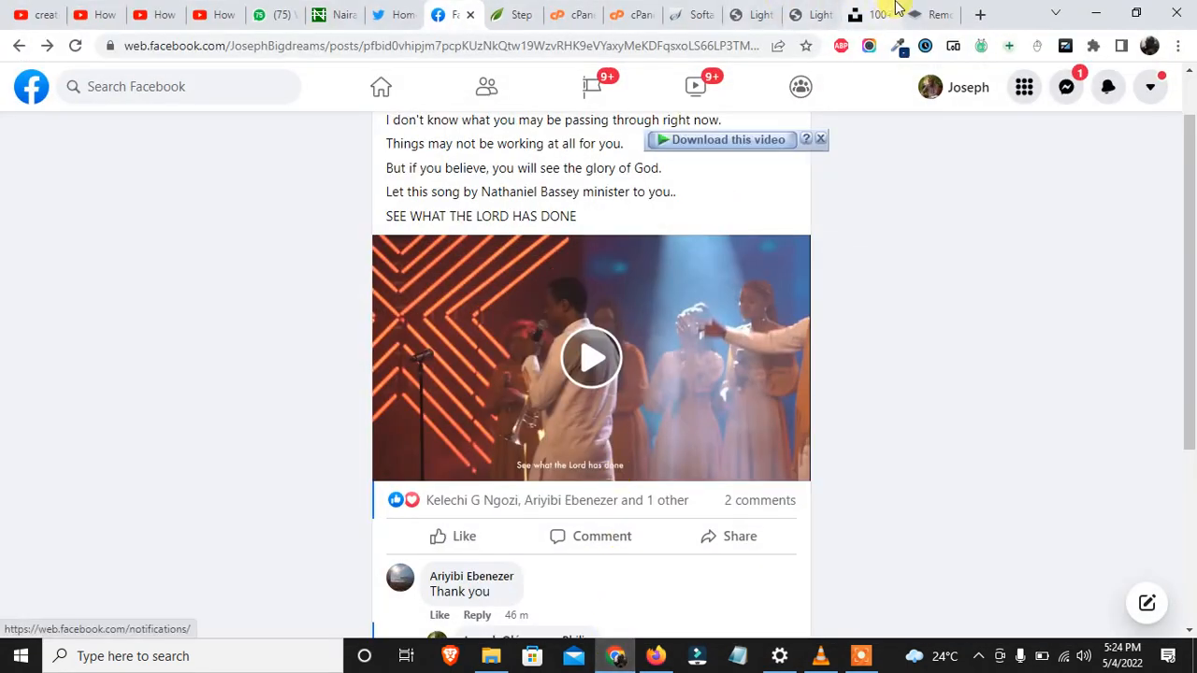
{"action": "left_click", "coordinate": [754, 11]}
{"action": "left_click", "coordinate": [811, 12]}
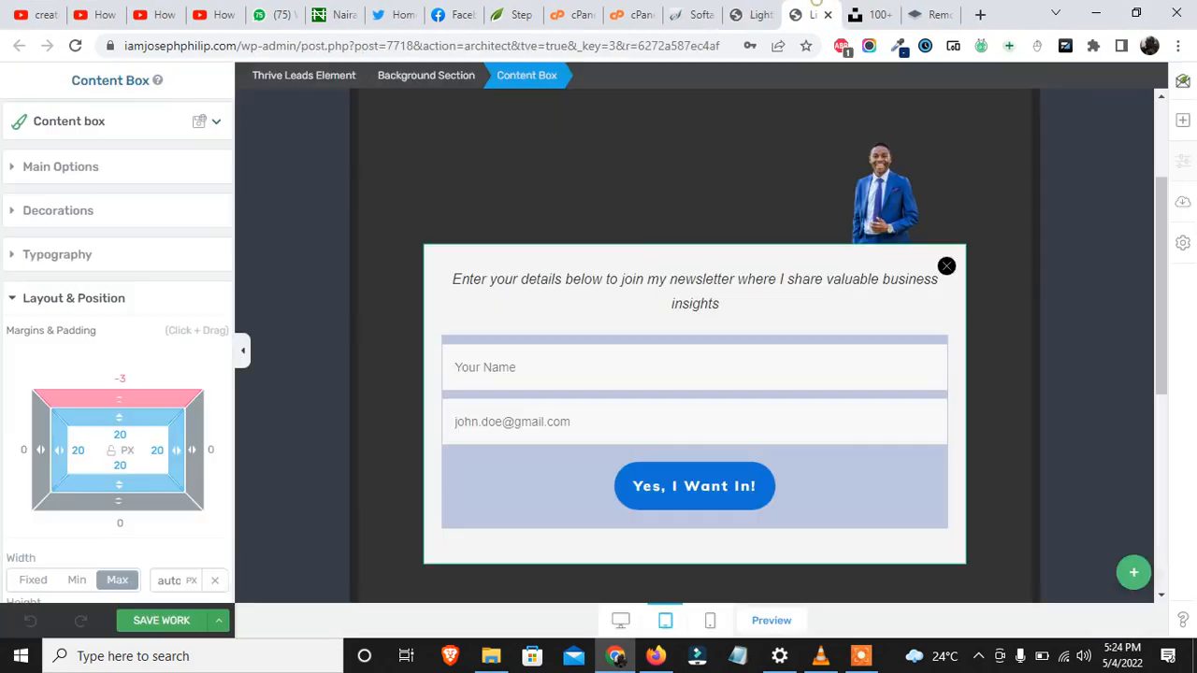
{"action": "left_click", "coordinate": [542, 385]}
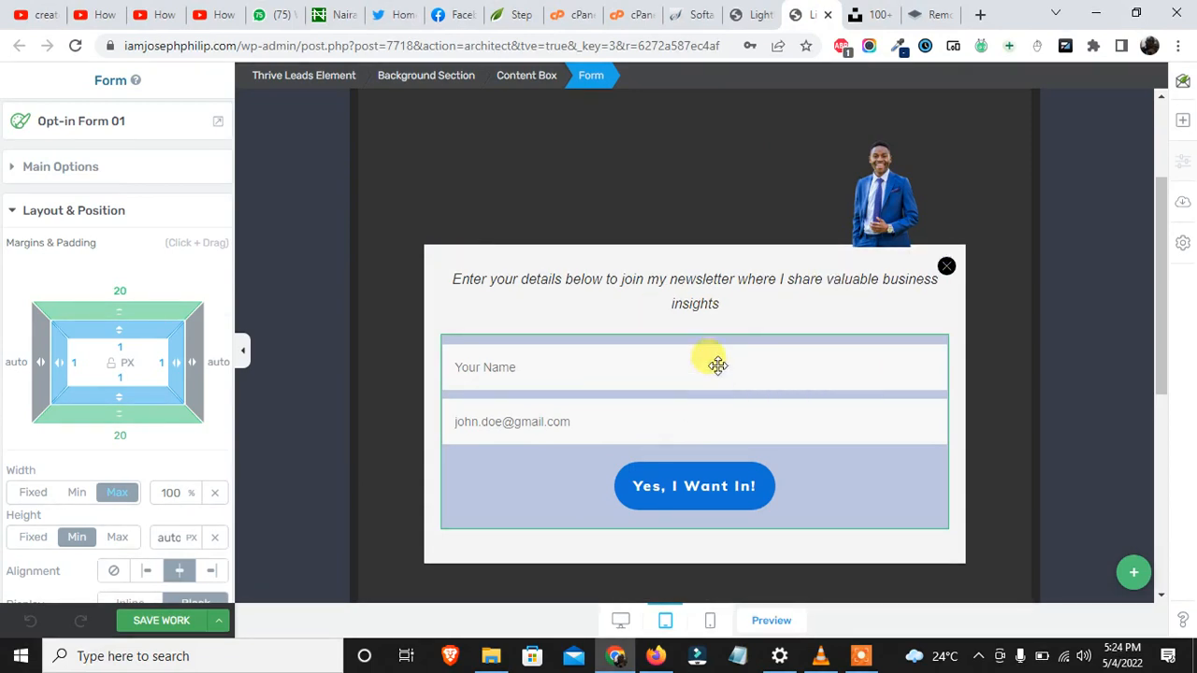
{"action": "left_click", "coordinate": [107, 167]}
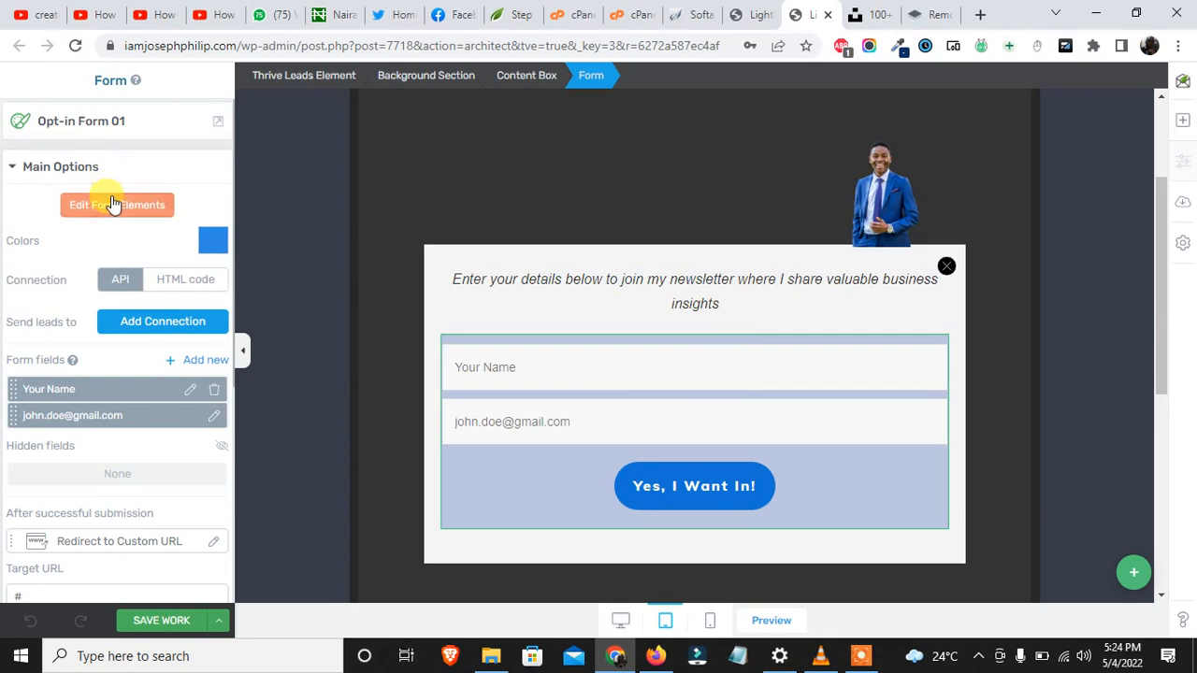
Add a FluentCRM connection to the form, choose Main List as the mailing list and view the opt-in types.
{"action": "left_click", "coordinate": [159, 335]}
{"action": "left_click", "coordinate": [142, 378]}
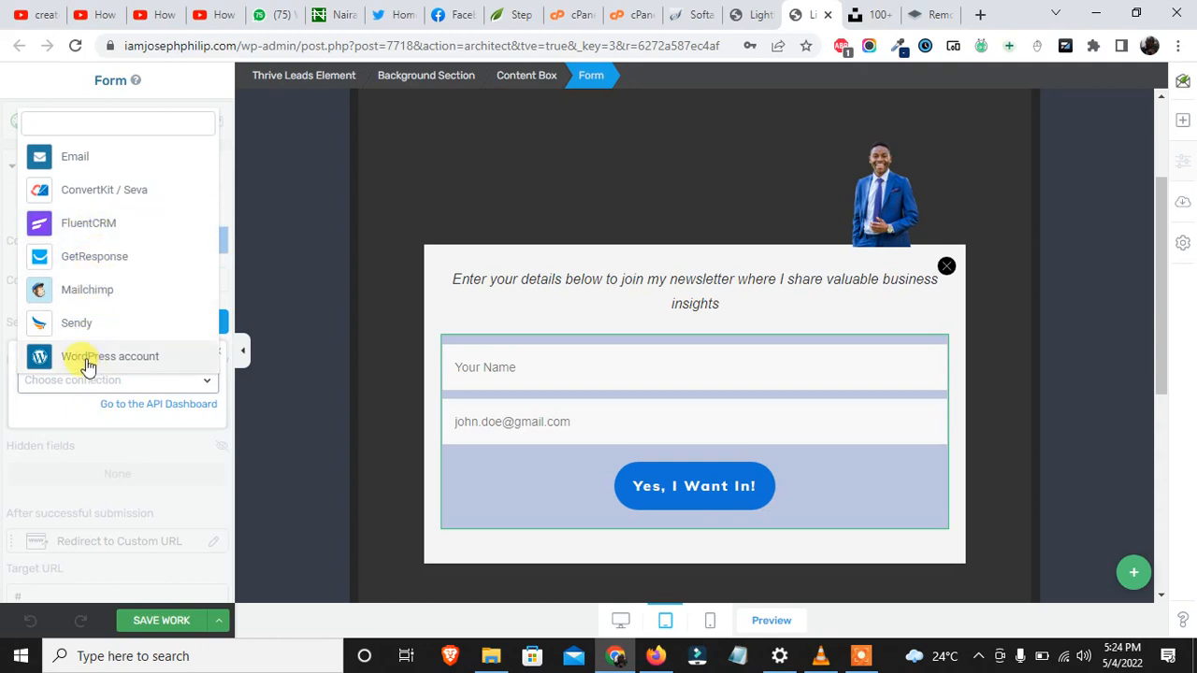
{"action": "left_click", "coordinate": [82, 224]}
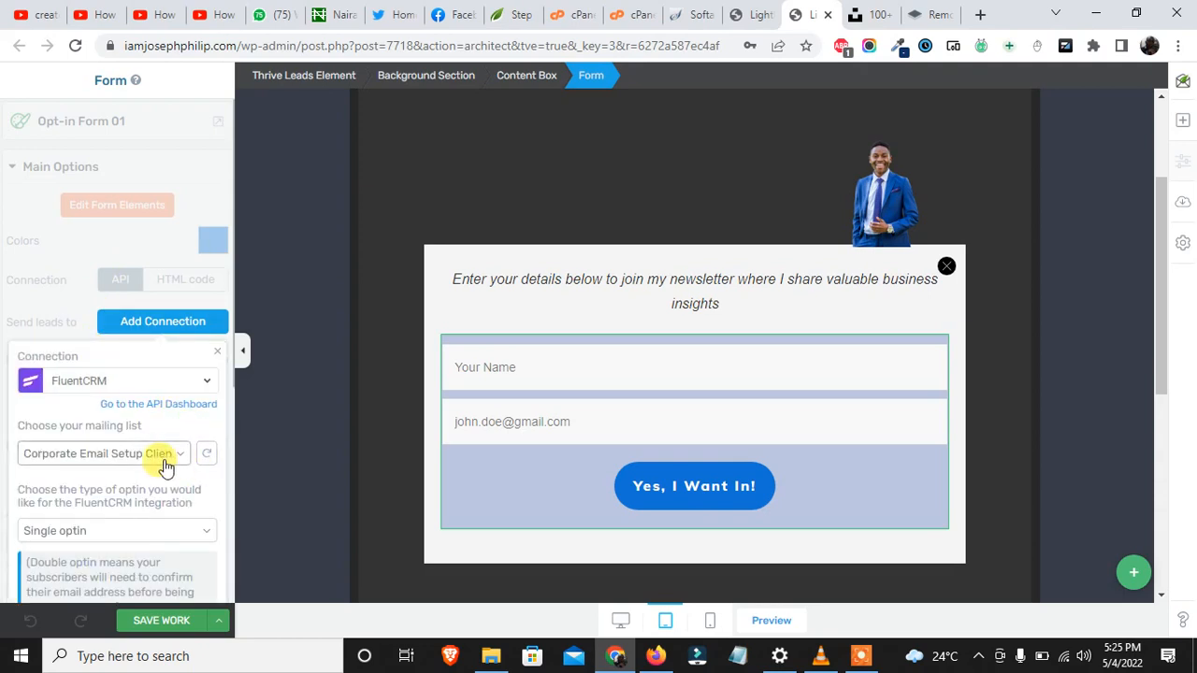
{"action": "left_click", "coordinate": [174, 458]}
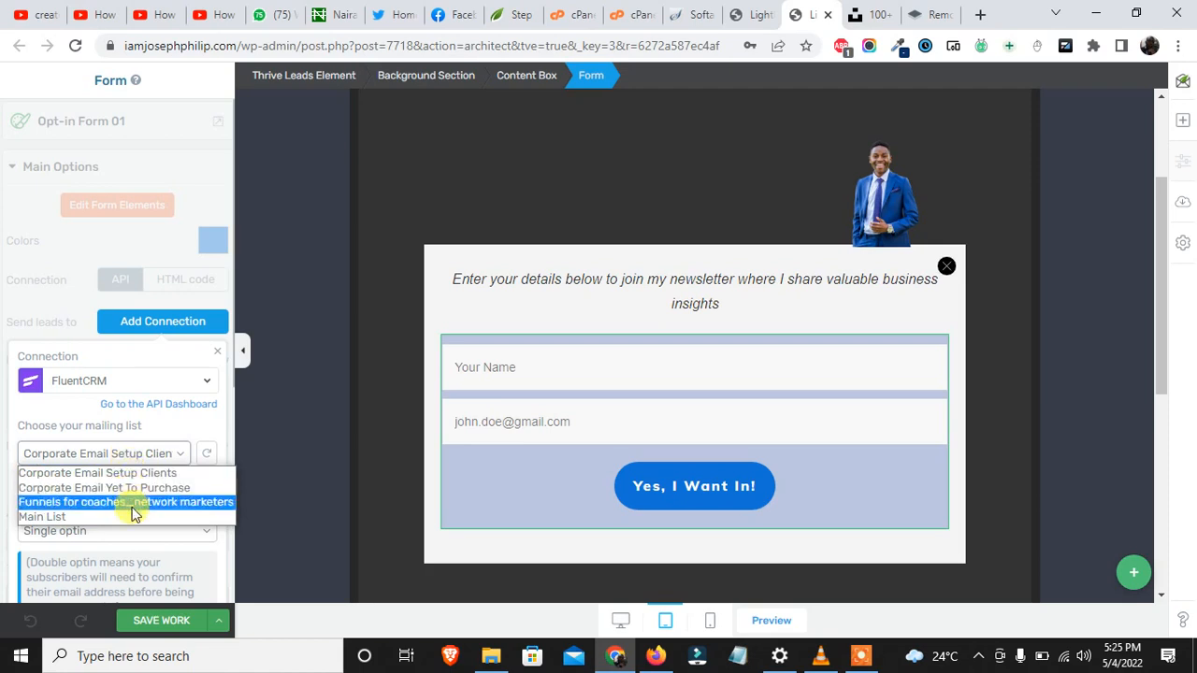
{"action": "left_click", "coordinate": [76, 518]}
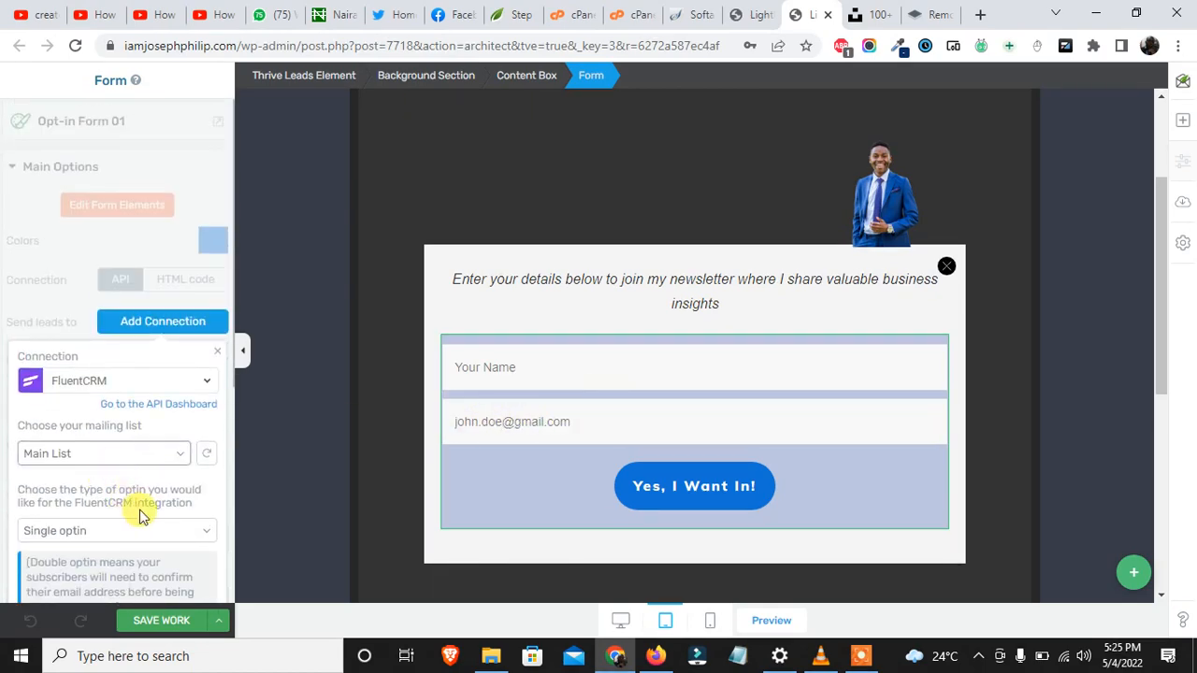
{"action": "scroll", "coordinate": [121, 468], "scroll_direction": "down", "scroll_amount": 4}
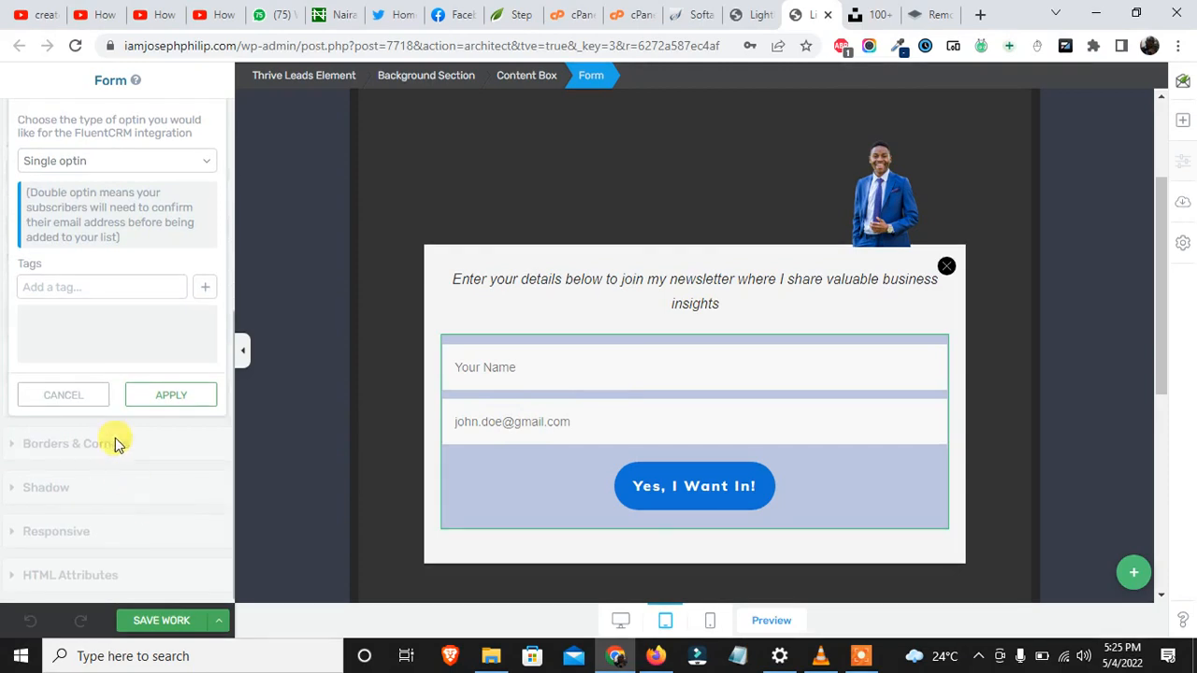
{"action": "left_click", "coordinate": [173, 162]}
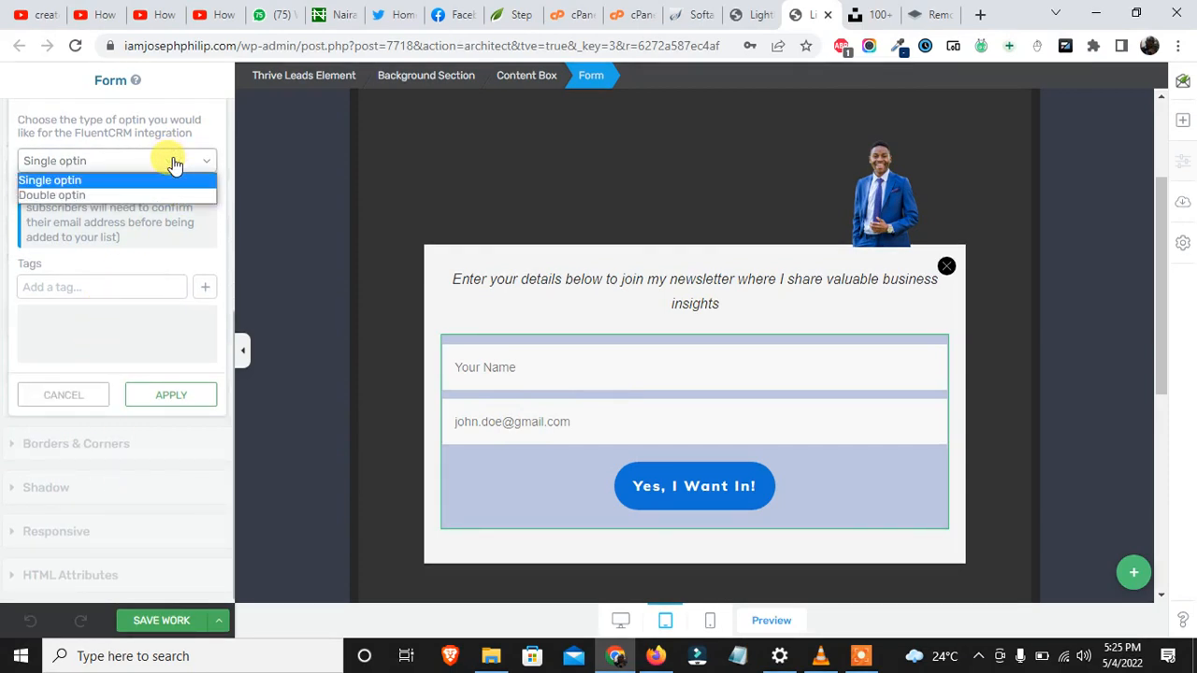
{"action": "left_click", "coordinate": [173, 162]}
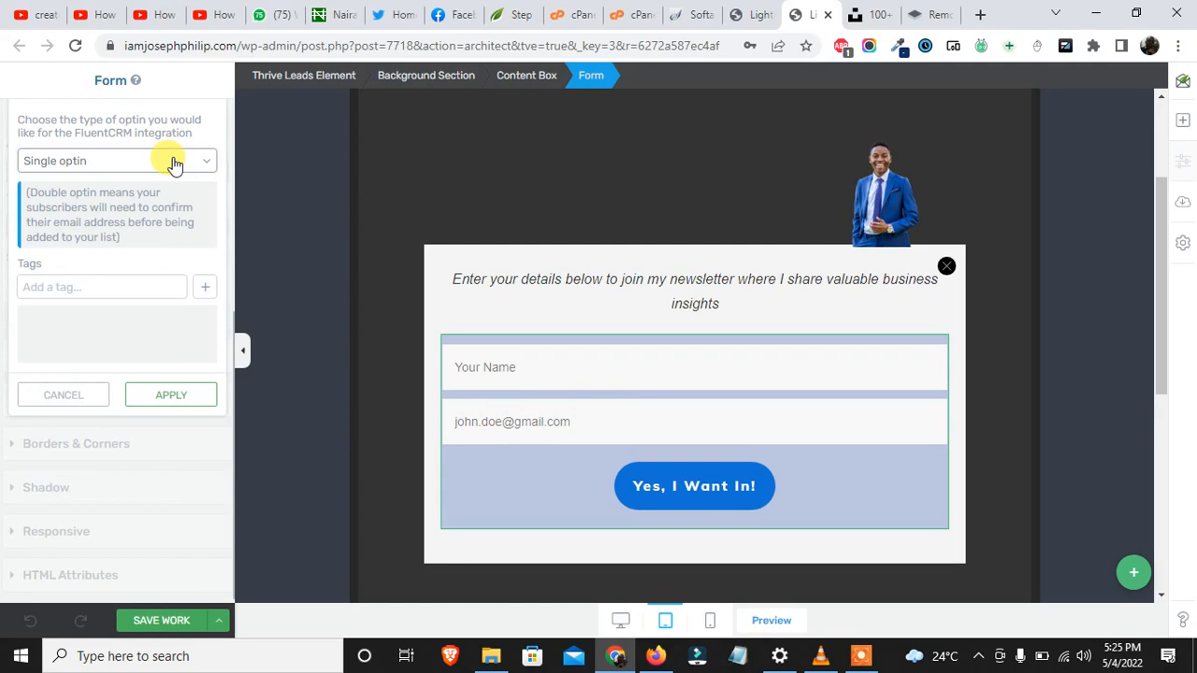
{"action": "left_click", "coordinate": [868, 662]}
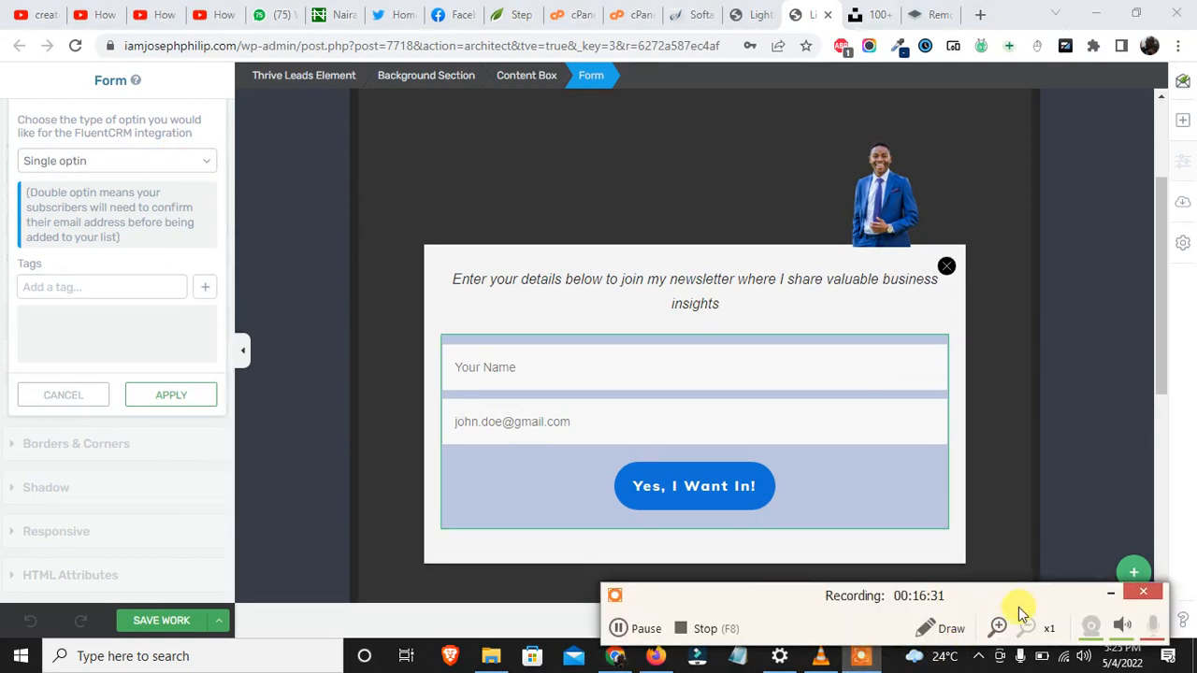
{"action": "left_click", "coordinate": [1110, 593]}
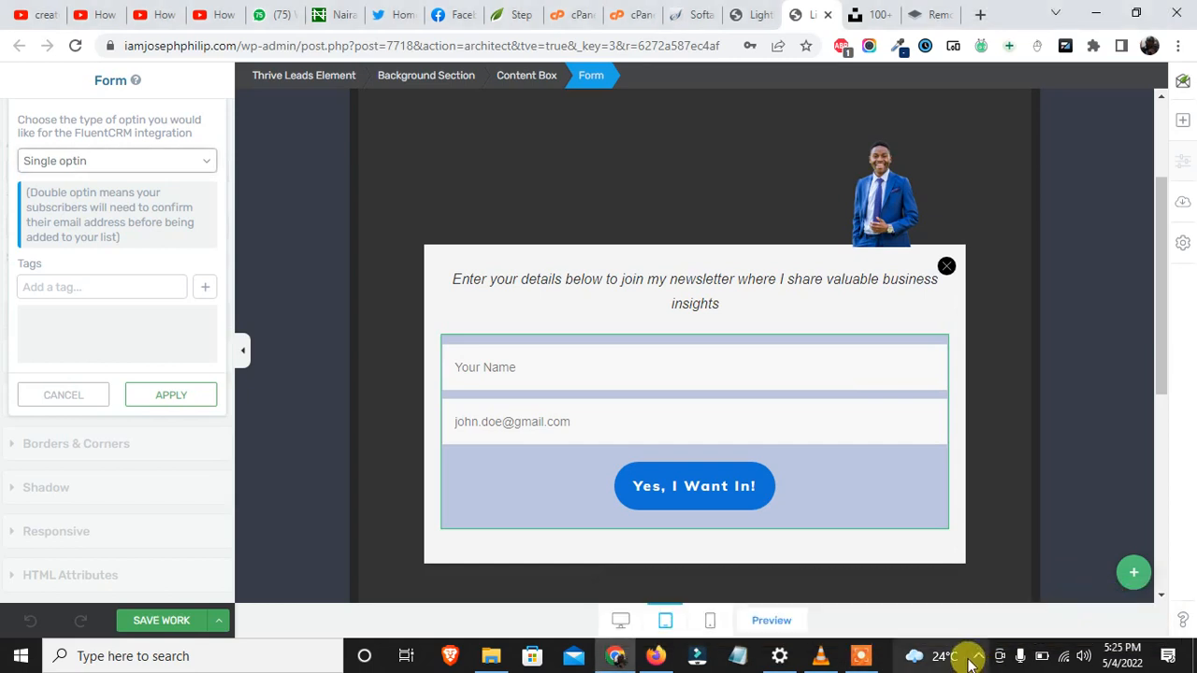
{"action": "left_click", "coordinate": [976, 656]}
{"action": "left_click", "coordinate": [977, 656]}
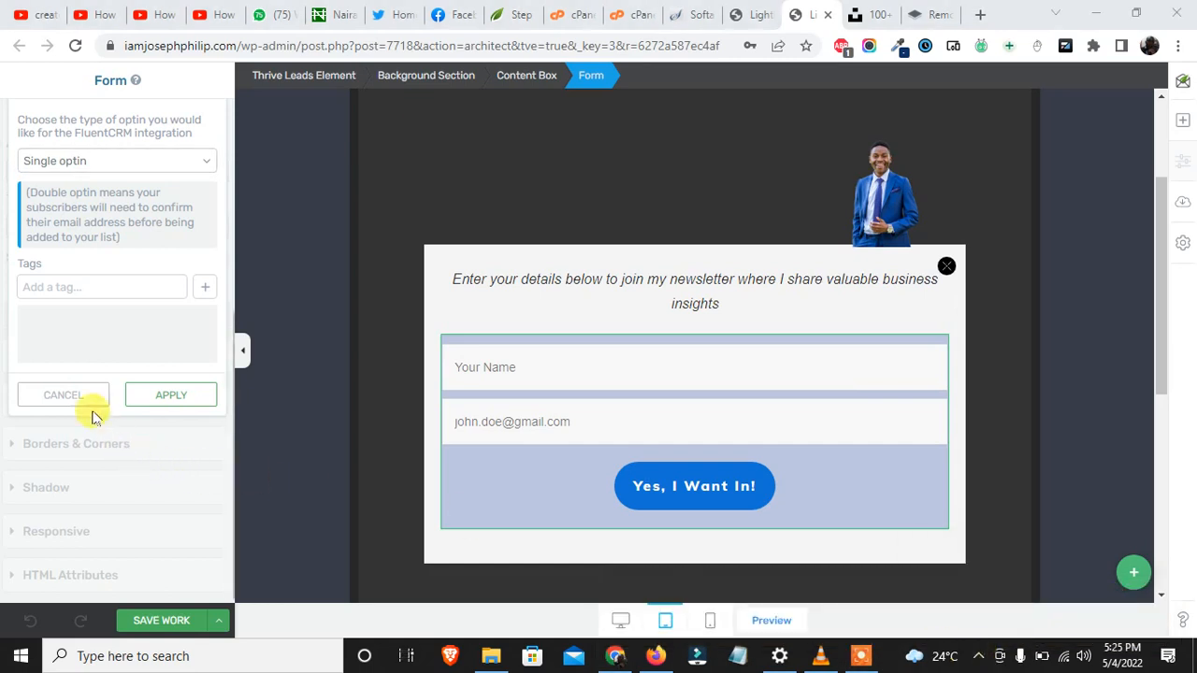
Keep Single optin as the FluentCRM opt-in type and apply the connection.
{"action": "left_click", "coordinate": [106, 164]}
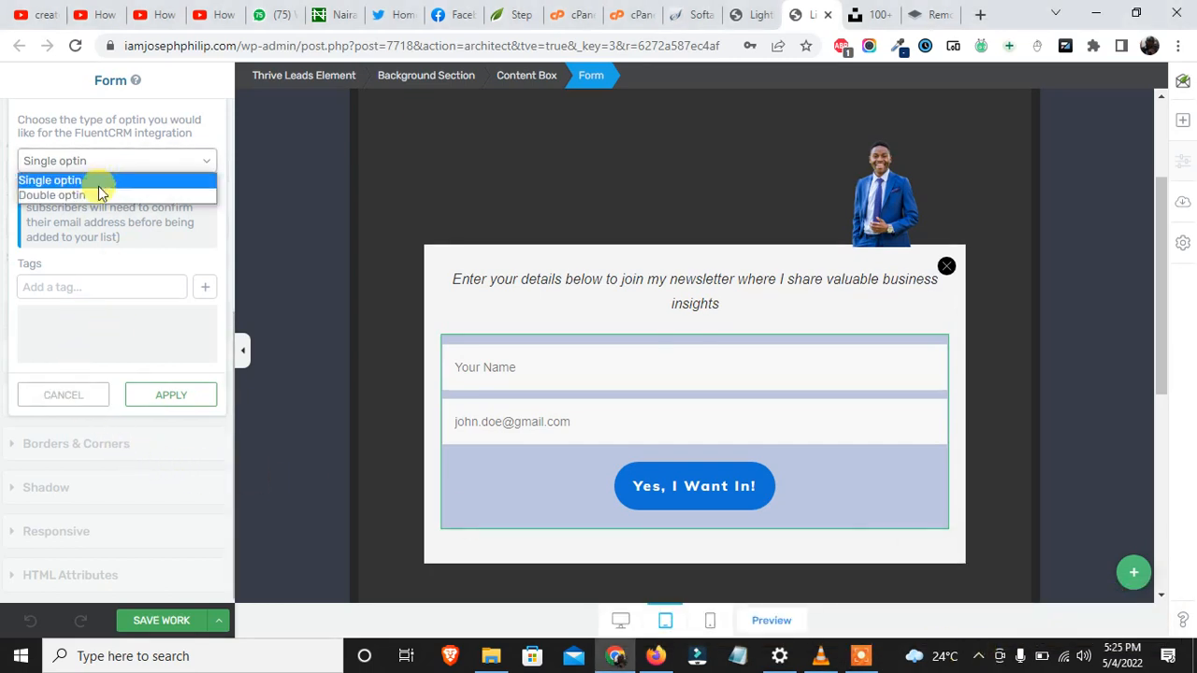
{"action": "left_click", "coordinate": [194, 253]}
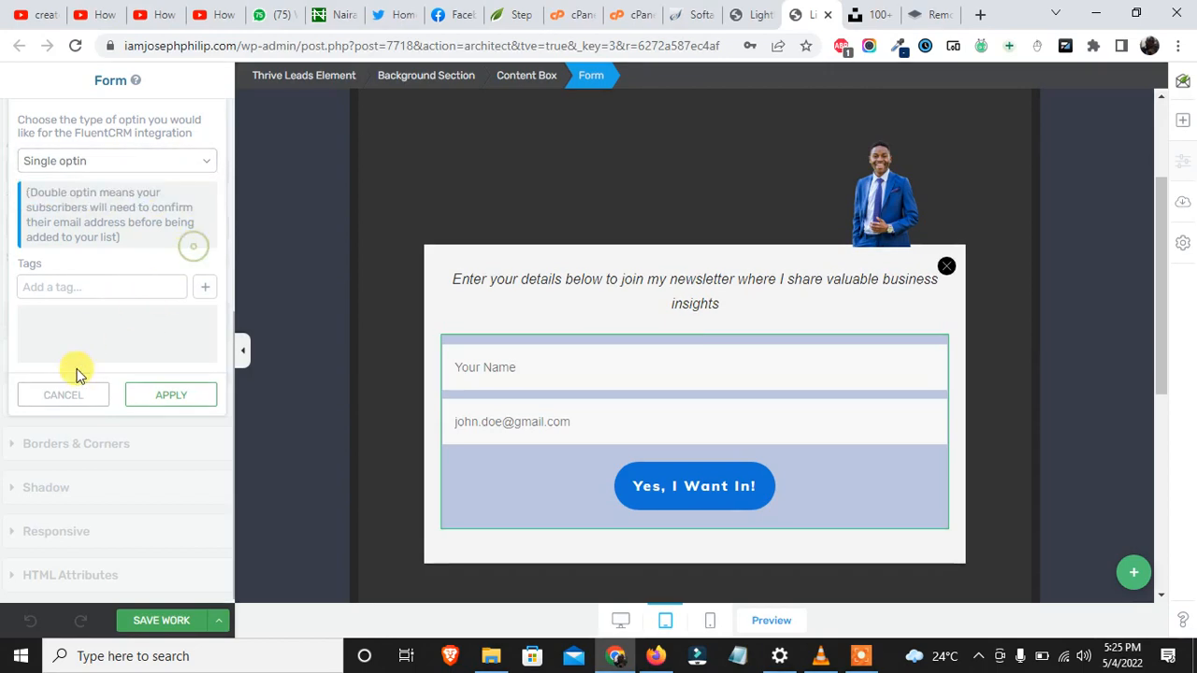
{"action": "left_click", "coordinate": [170, 396]}
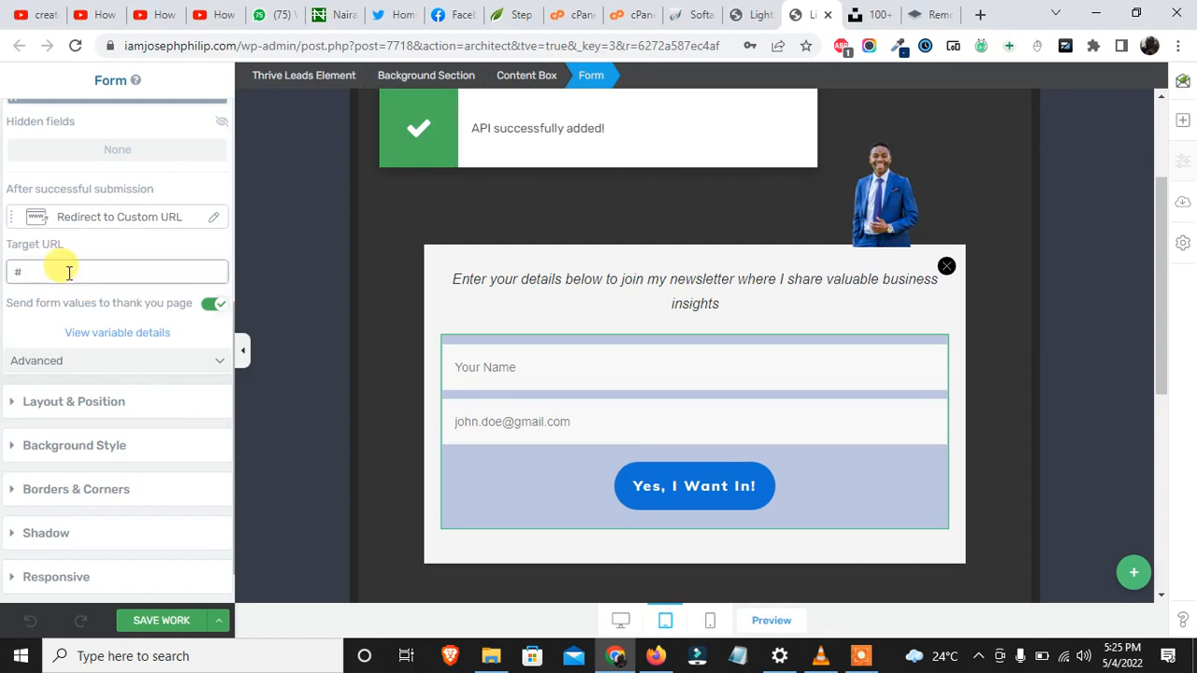
Set the after-submission action to Show success notification and extend the message to "Sign up successful. Please, check your email now for".
{"action": "left_click", "coordinate": [115, 220]}
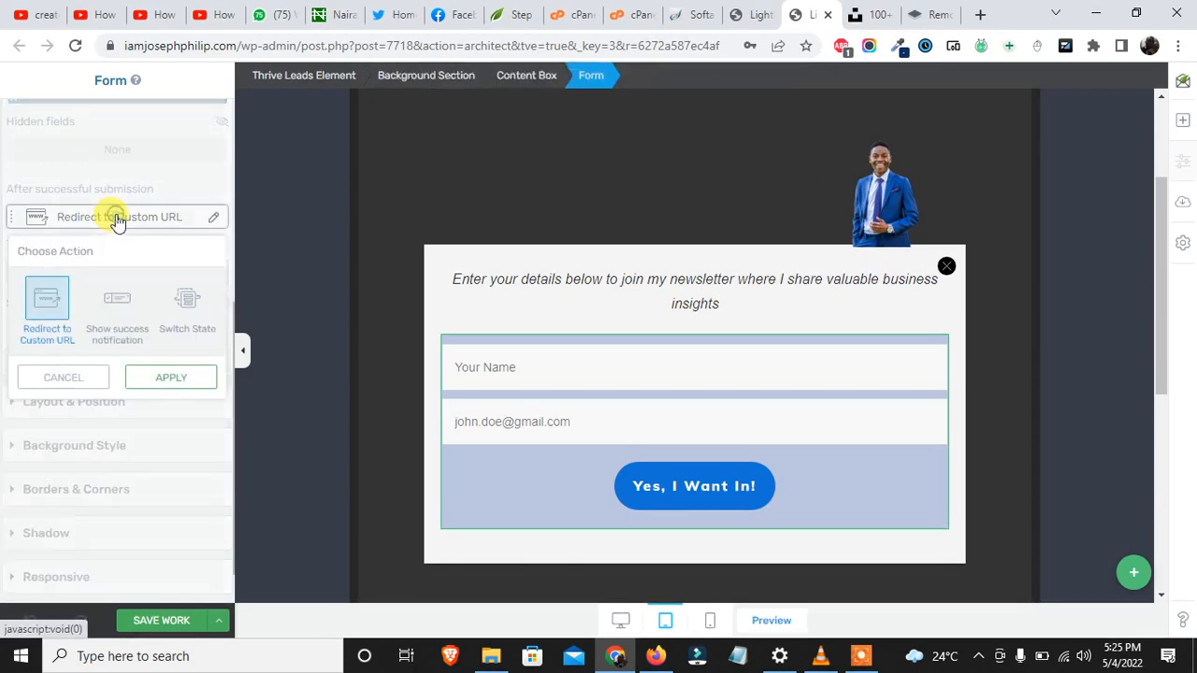
{"action": "left_click", "coordinate": [126, 319]}
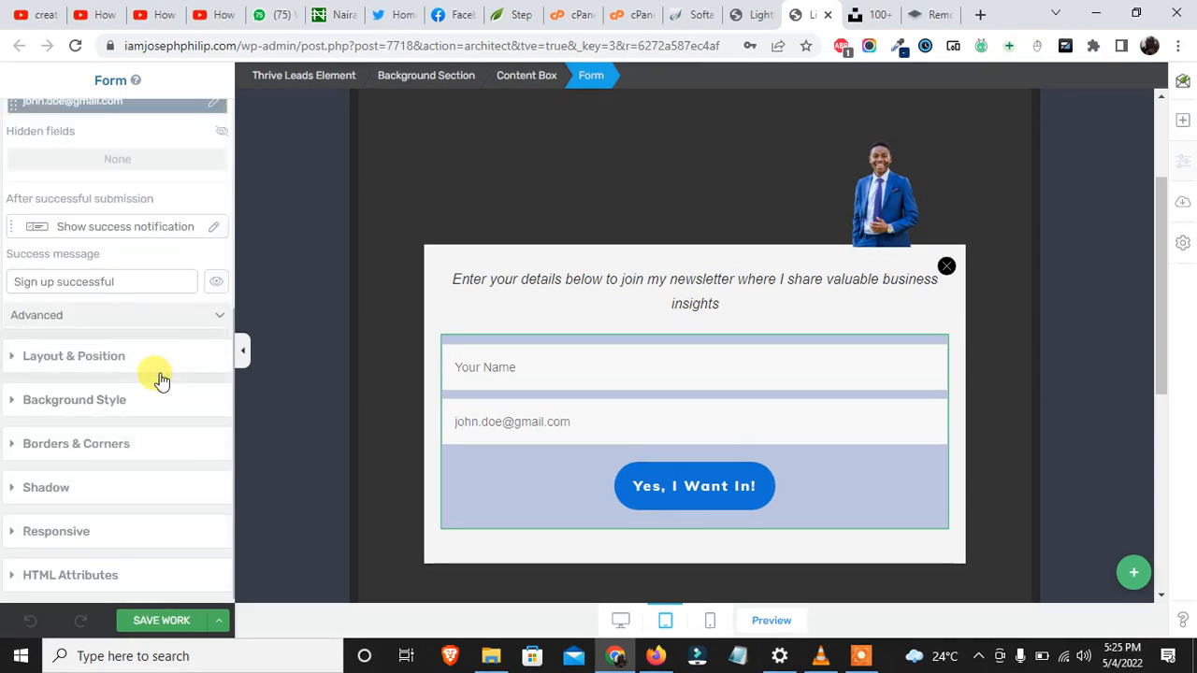
{"action": "left_click_drag", "start_coordinate": [125, 282], "coordinate": [20, 285]}
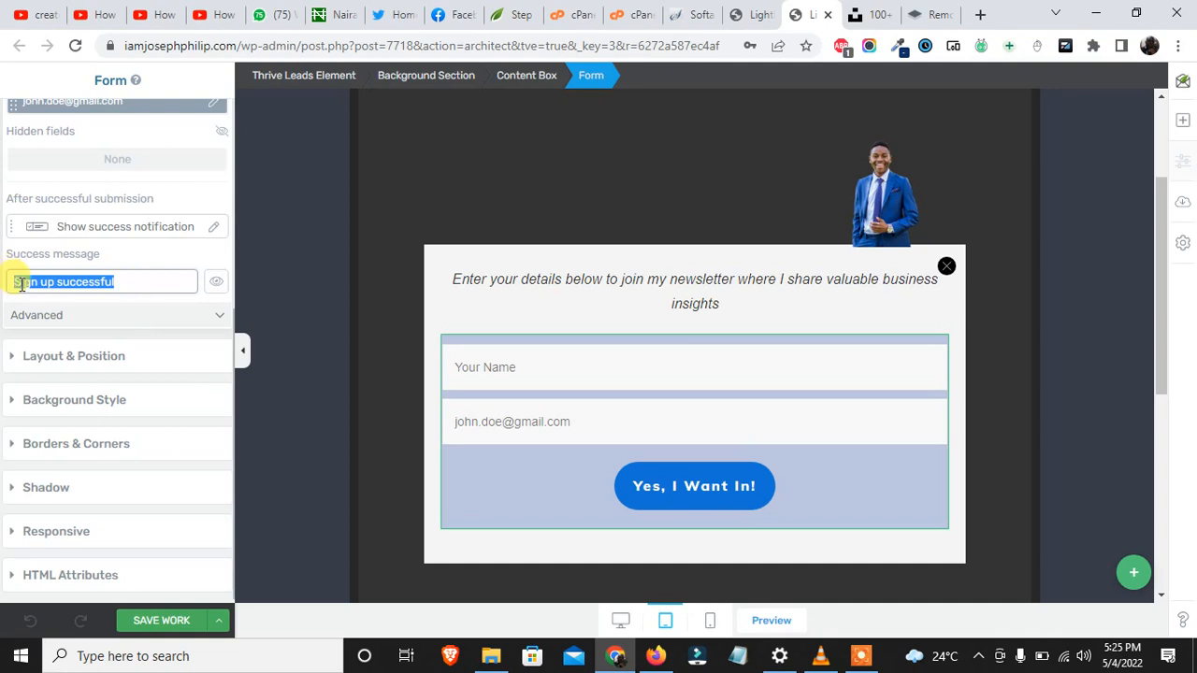
{"action": "left_click", "coordinate": [20, 285]}
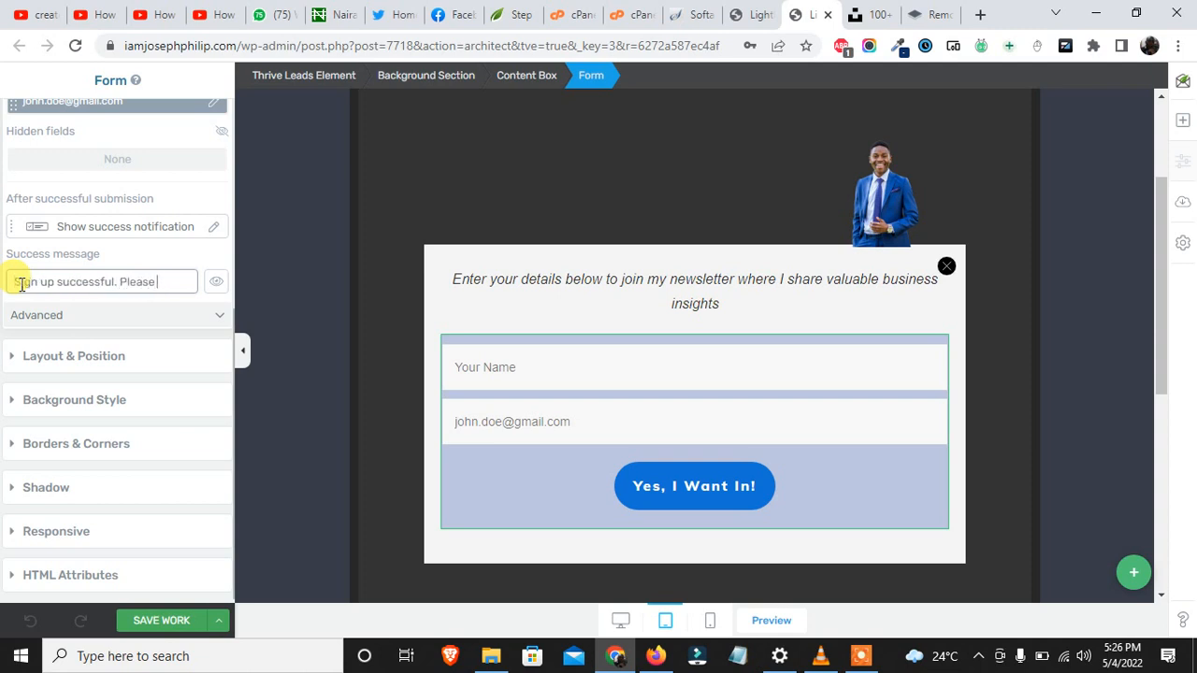
{"action": "type", "text": "k your em"}
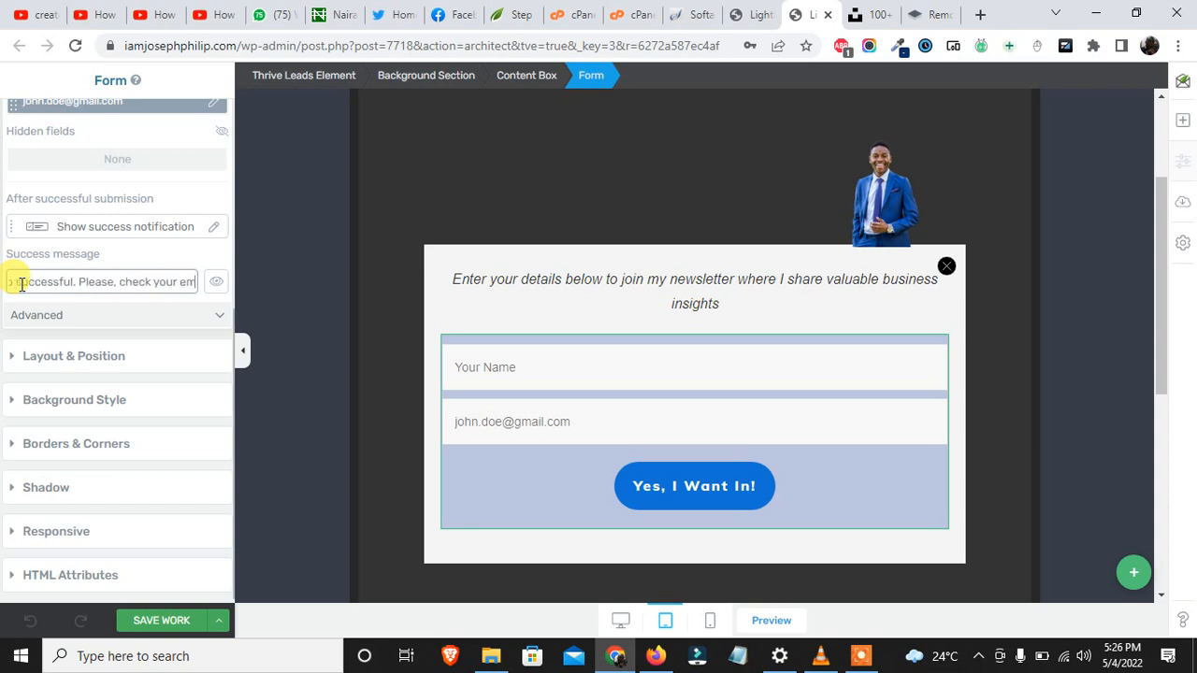
{"action": "type", "text": "ail now for"}
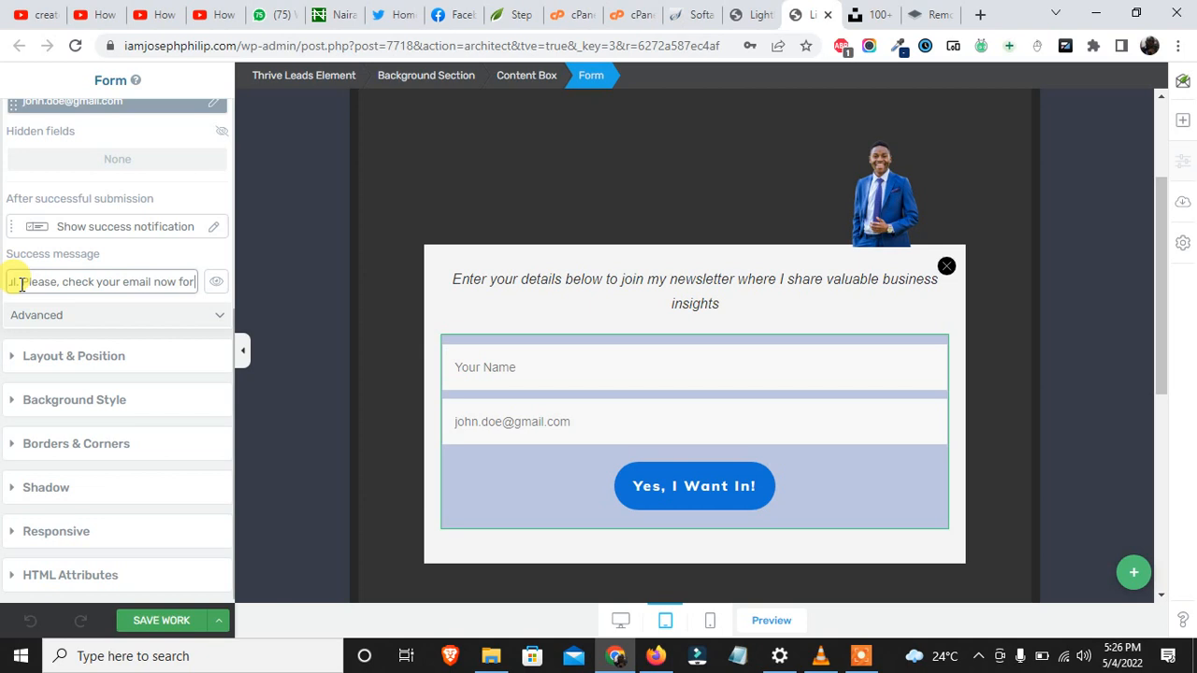
Switch the form's after-submission action to Redirect to Custom URL, then return it to Show success notification.
{"action": "left_click", "coordinate": [152, 227]}
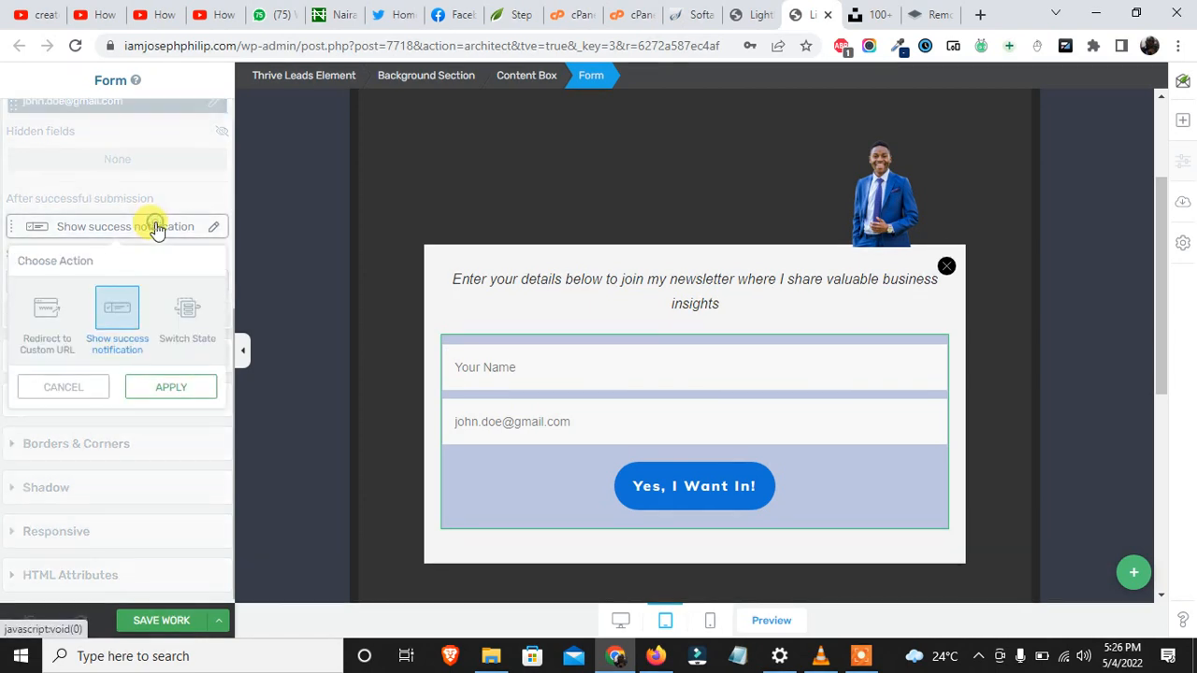
{"action": "left_click", "coordinate": [48, 314]}
{"action": "left_click", "coordinate": [154, 387]}
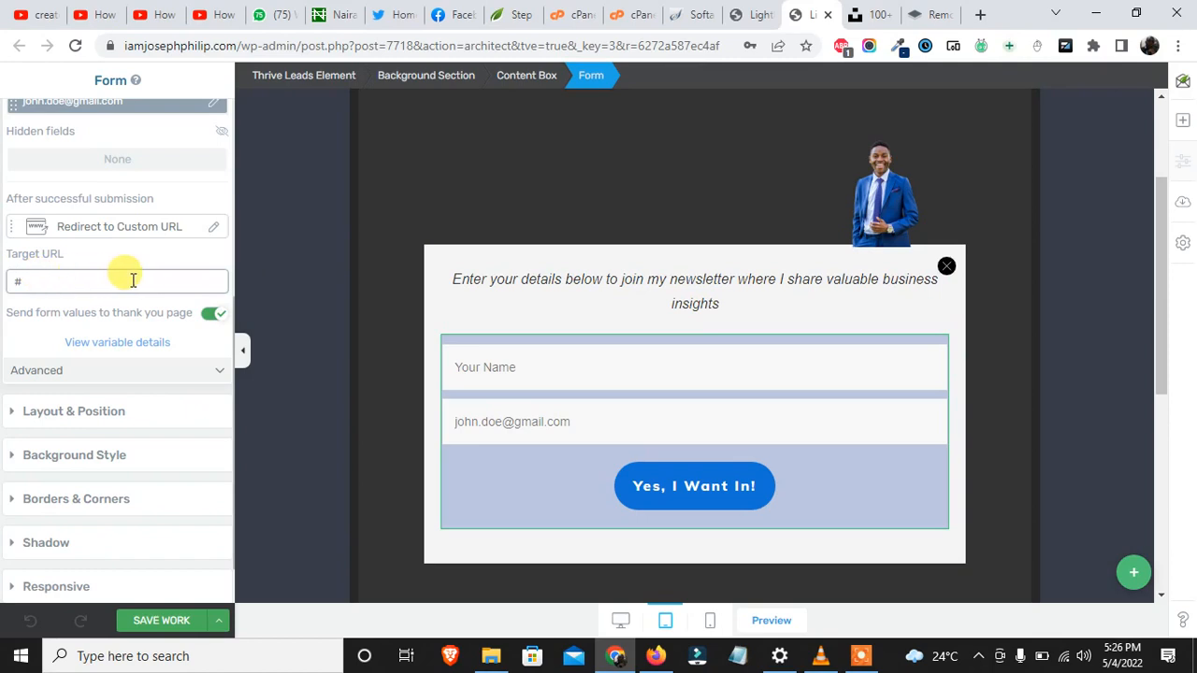
{"action": "left_click", "coordinate": [119, 226]}
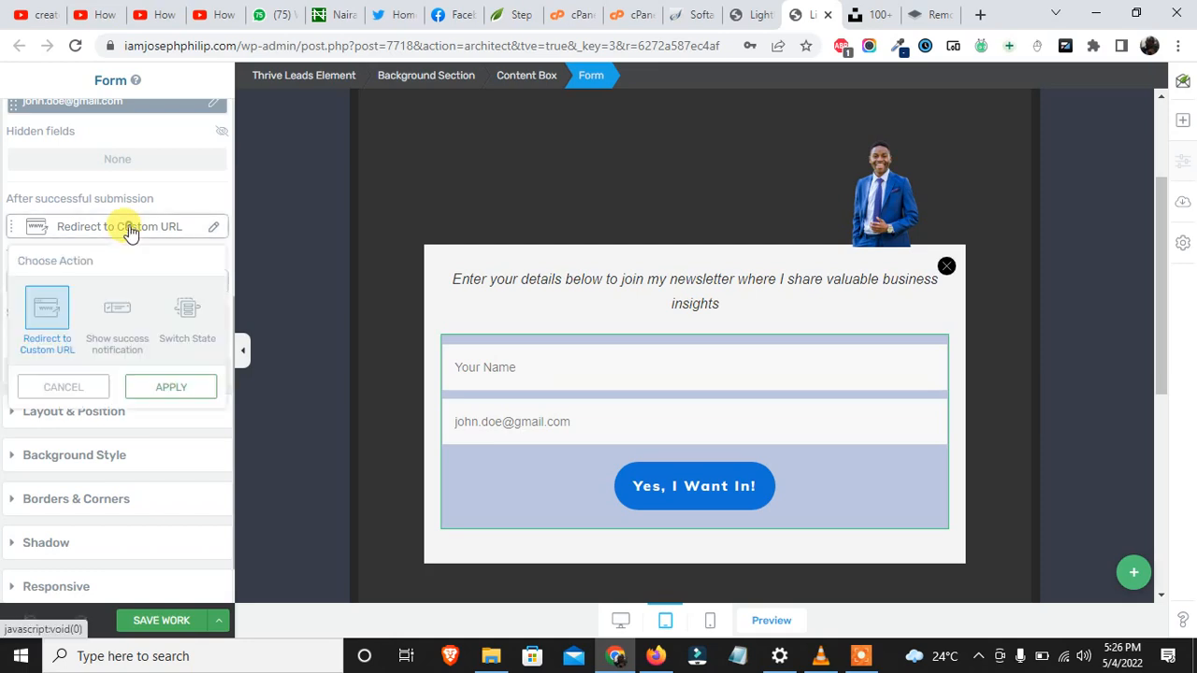
{"action": "left_click", "coordinate": [116, 318]}
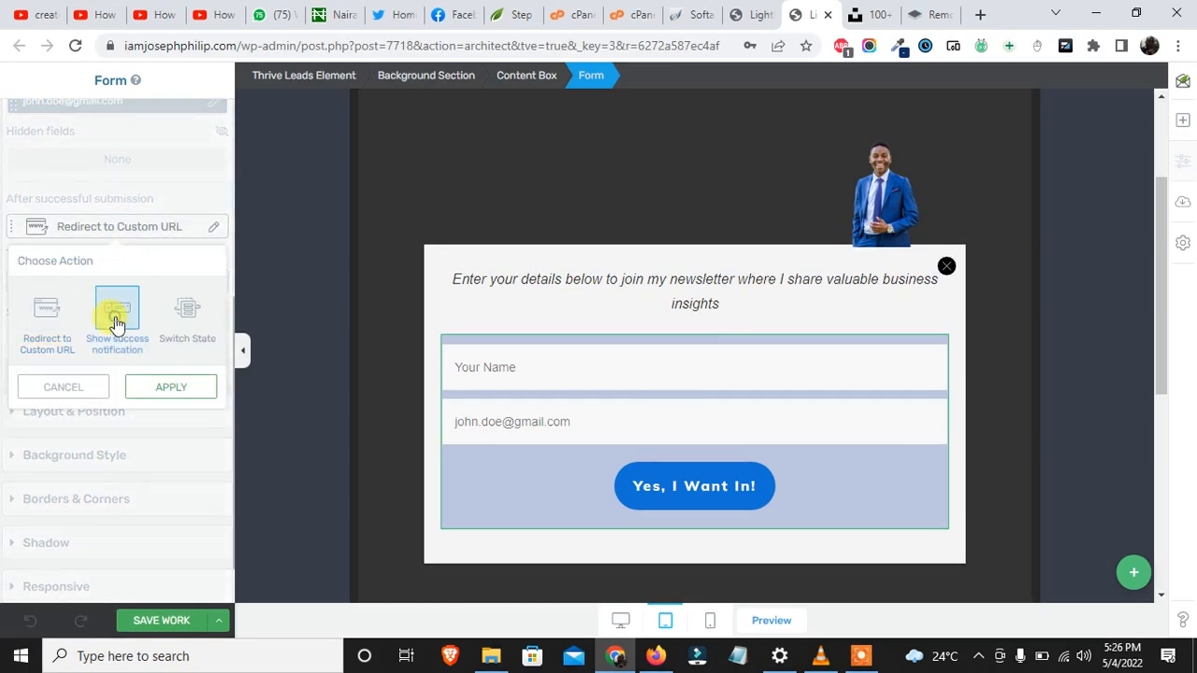
{"action": "left_click", "coordinate": [158, 388]}
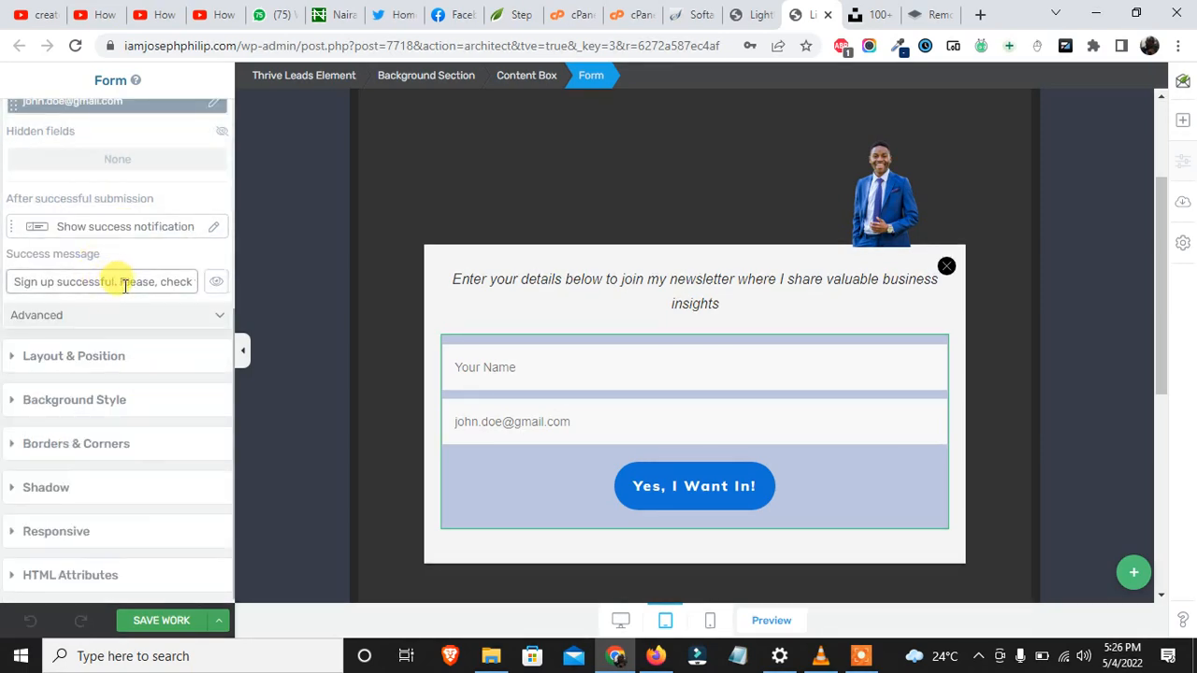
Change the success message to "Sign up successful. You'll receive a new email from me within the next 24 hours." and save the form.
{"action": "left_click", "coordinate": [121, 283]}
{"action": "left_click_drag", "start_coordinate": [121, 283], "coordinate": [201, 299]}
{"action": "left_click", "coordinate": [136, 288]}
{"action": "left_click_drag", "start_coordinate": [121, 283], "coordinate": [232, 290]}
{"action": "type", "text": "Sign up successful. You'll"}
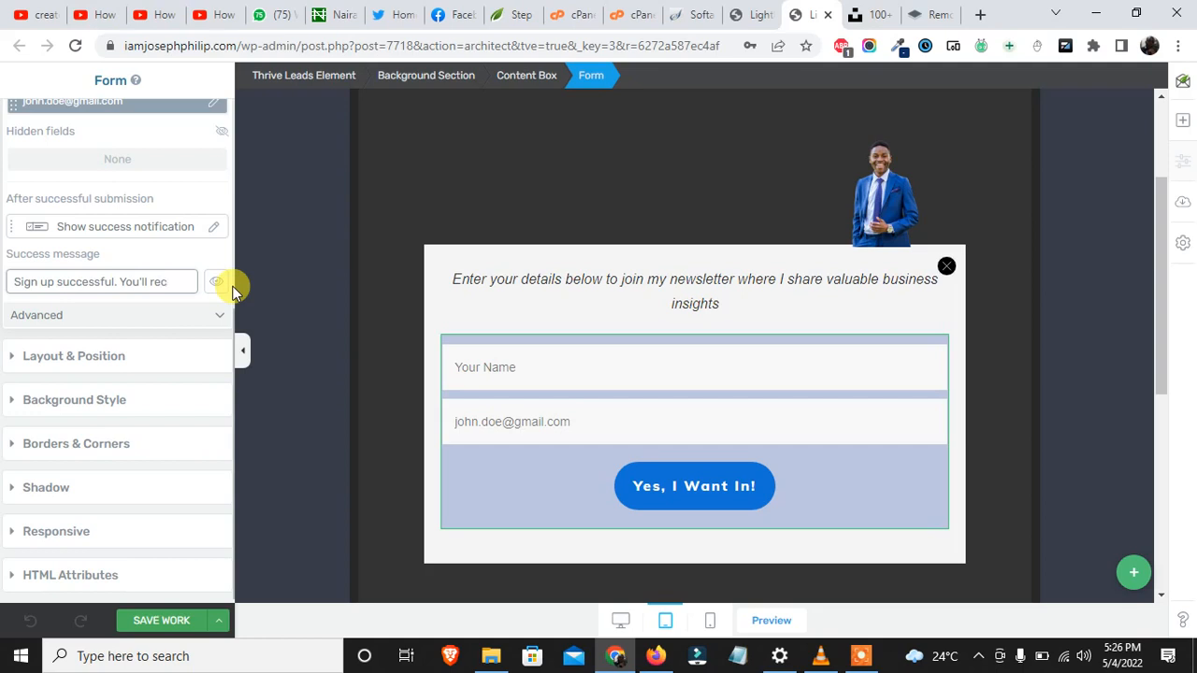
{"action": "type", "text": " receive a ne"}
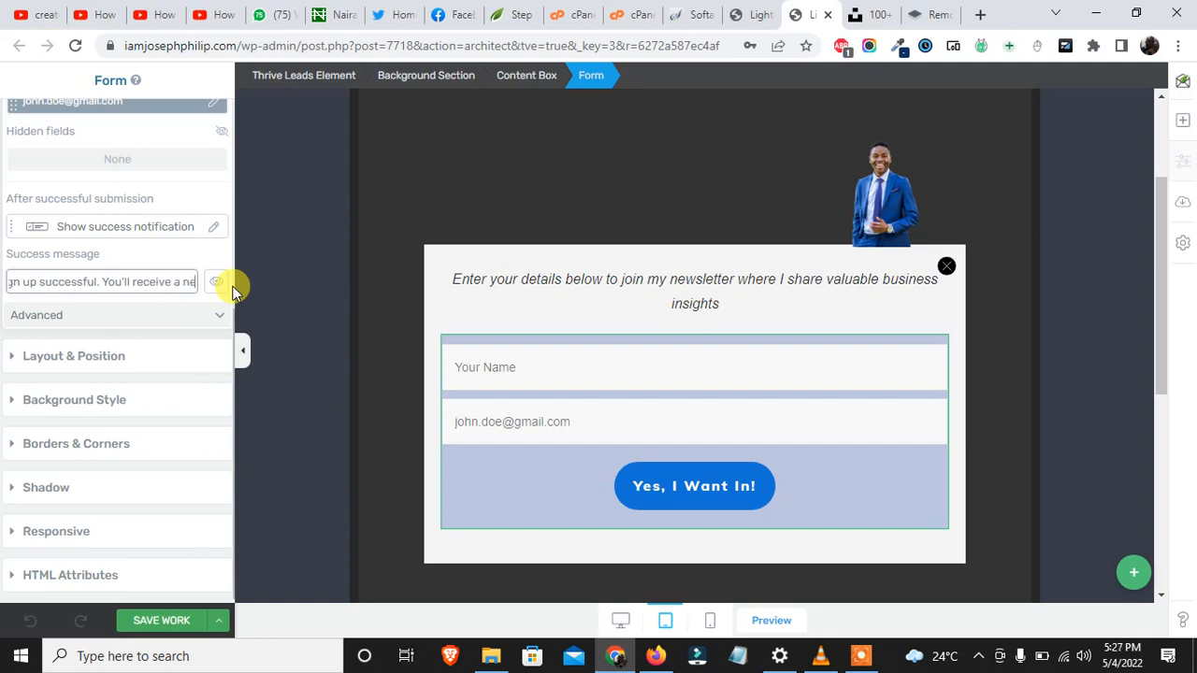
{"action": "type", "text": "w email from me"}
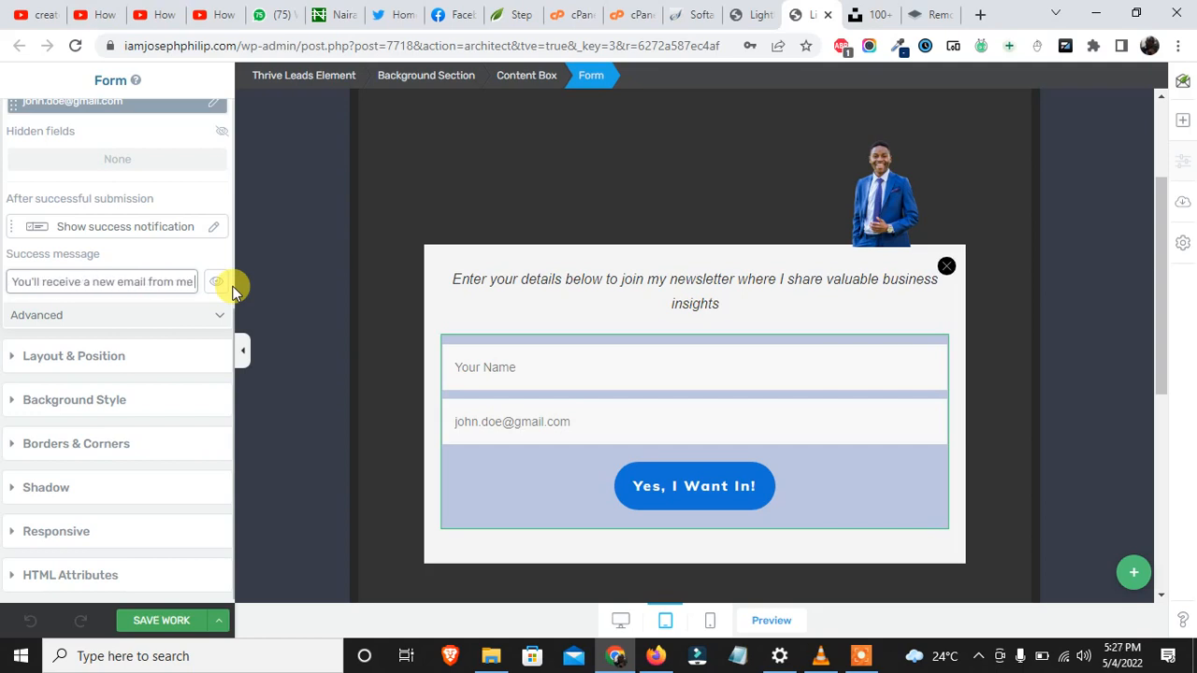
{"action": "type", "text": " within the ne"}
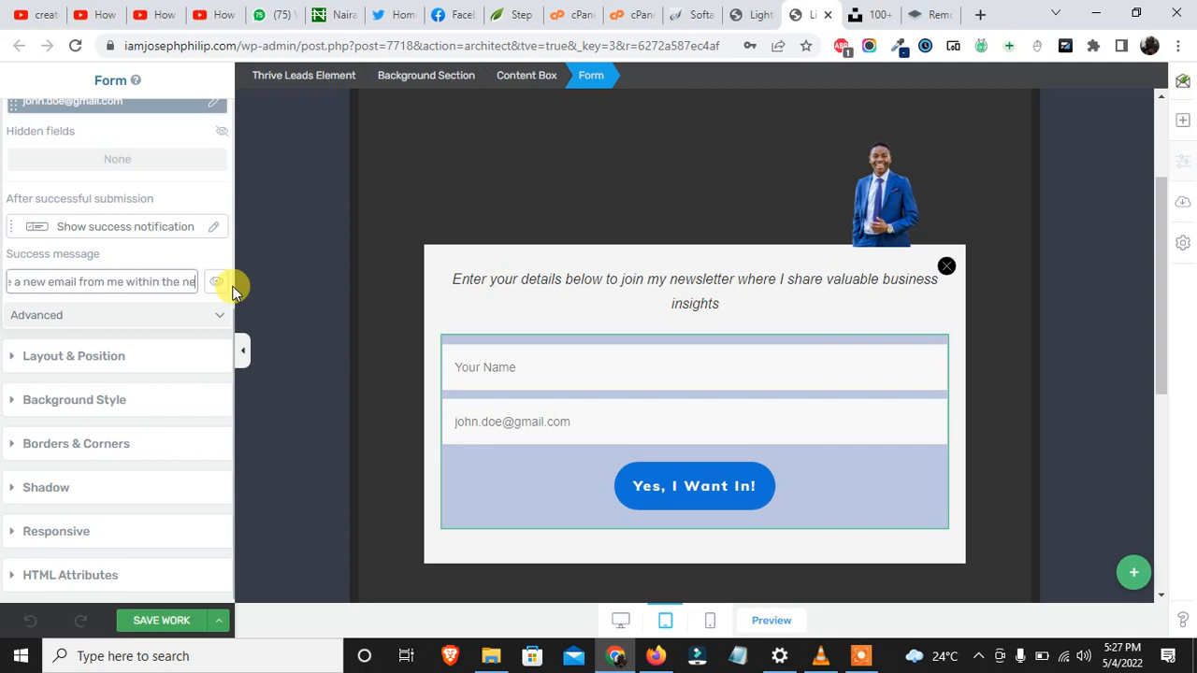
{"action": "type", "text": "xt 24 hours."}
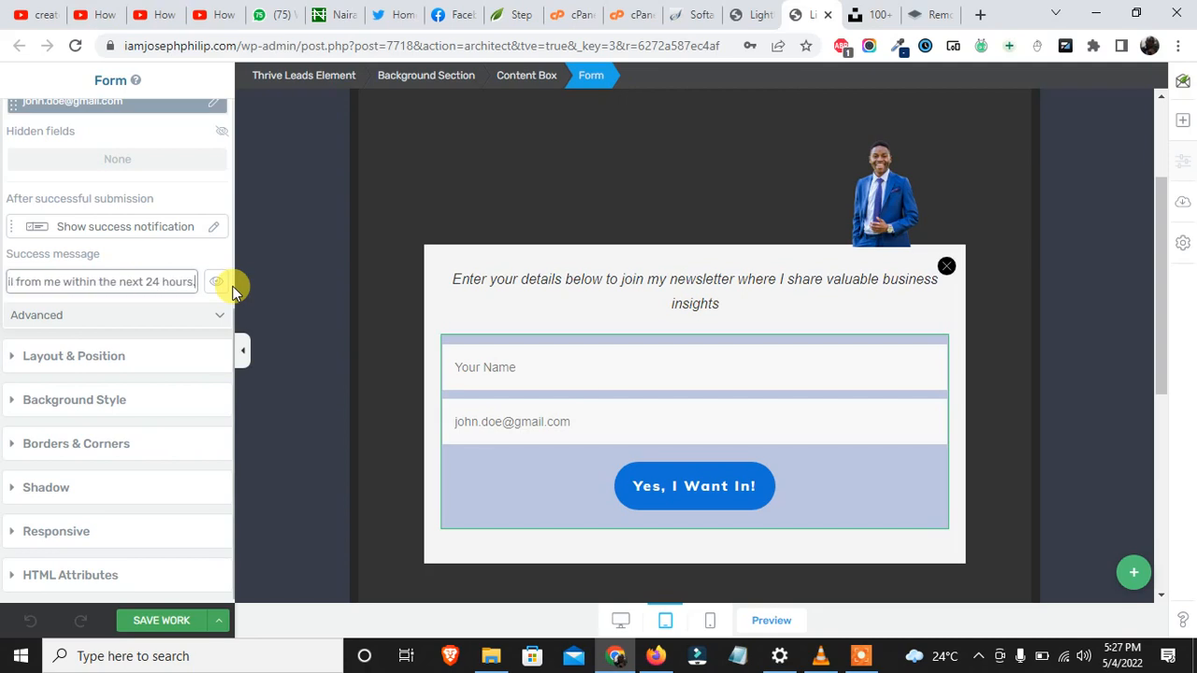
{"action": "left_click", "coordinate": [149, 622]}
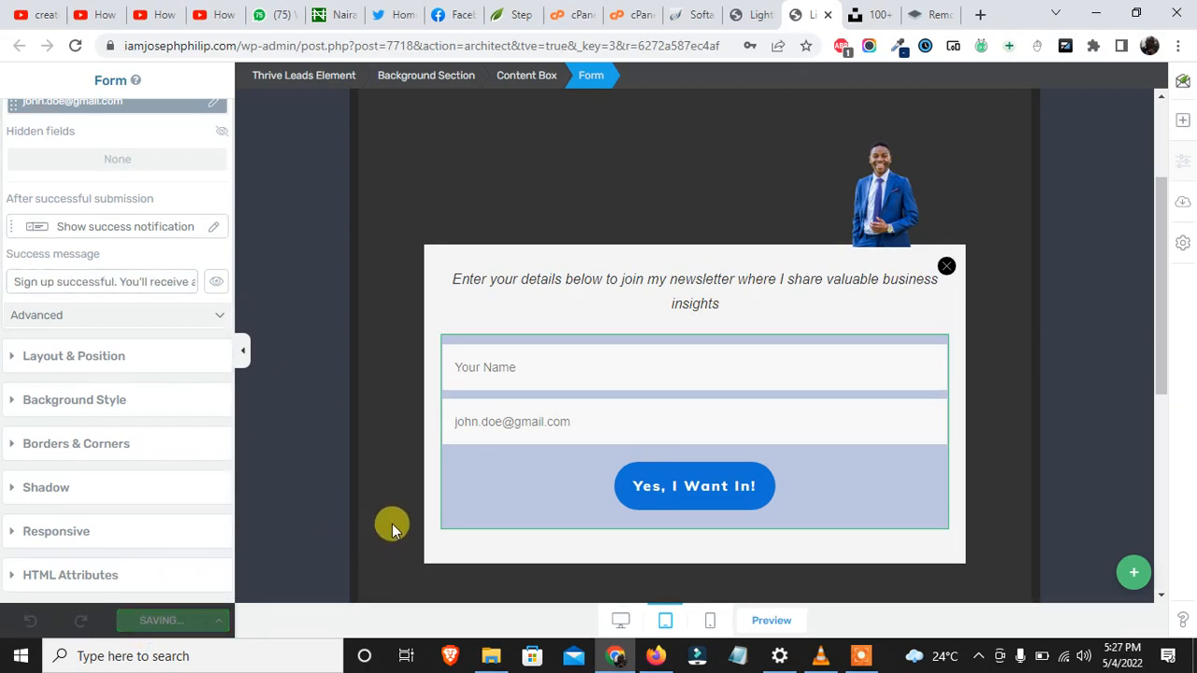
Switch to Firefox and open the live website's home page.
{"action": "left_click", "coordinate": [656, 656]}
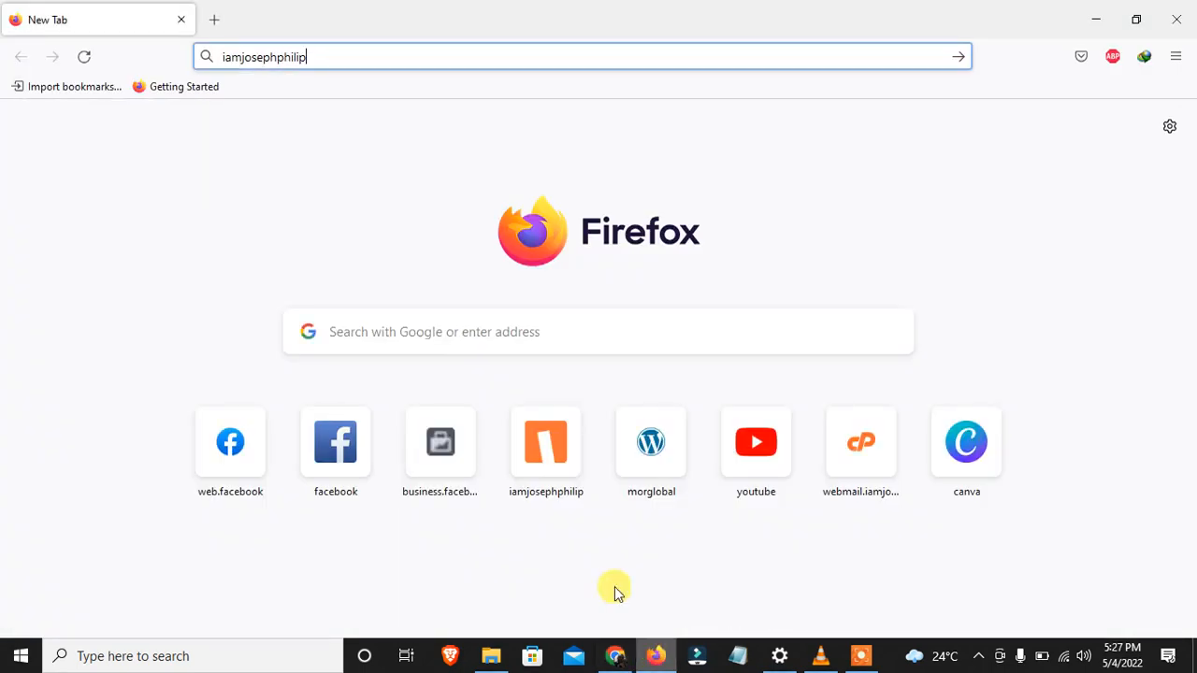
{"action": "key", "text": "Return"}
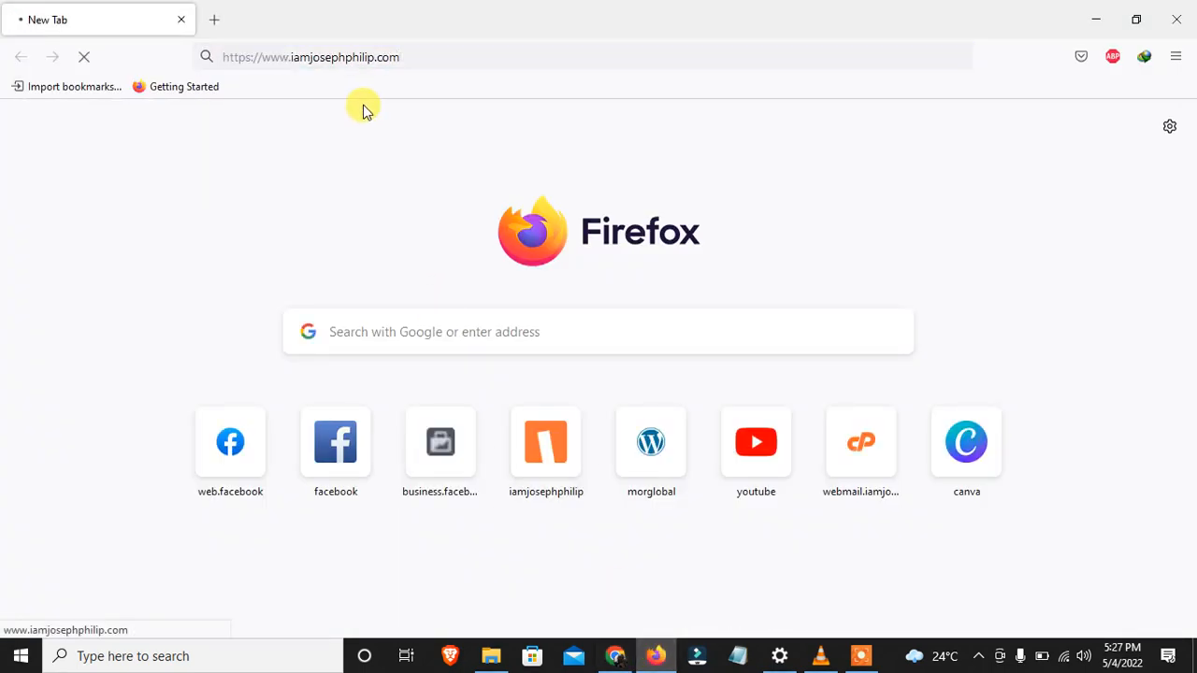
{"action": "left_click", "coordinate": [861, 658]}
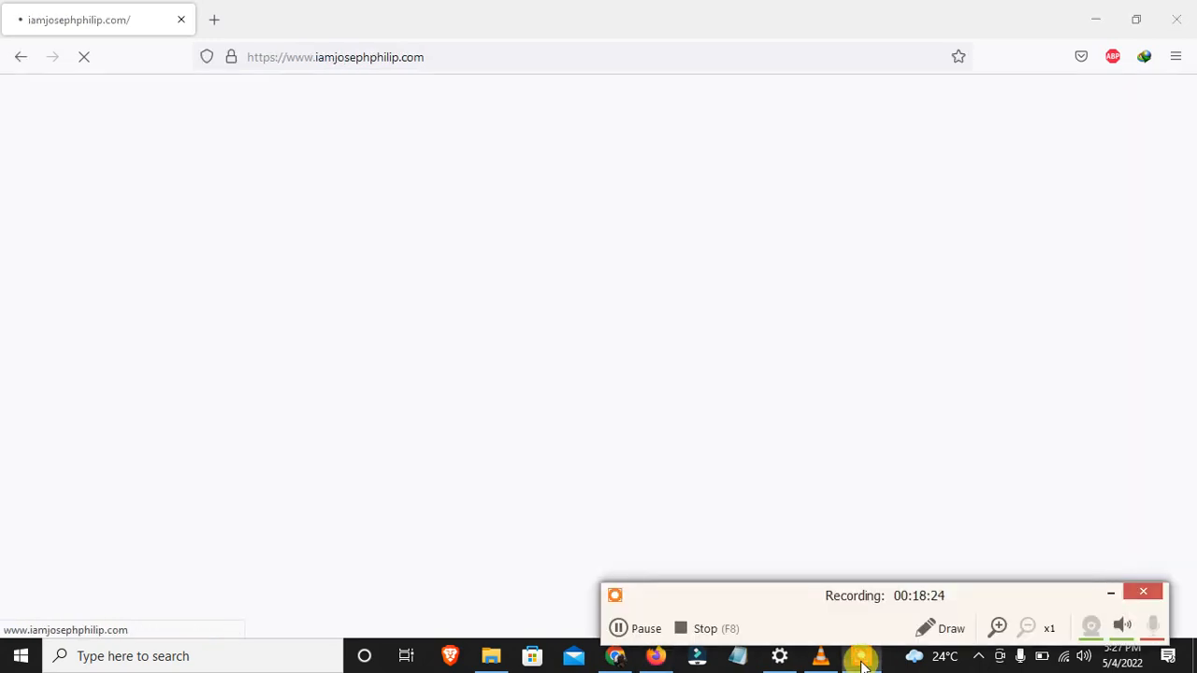
{"action": "left_click", "coordinate": [1110, 596]}
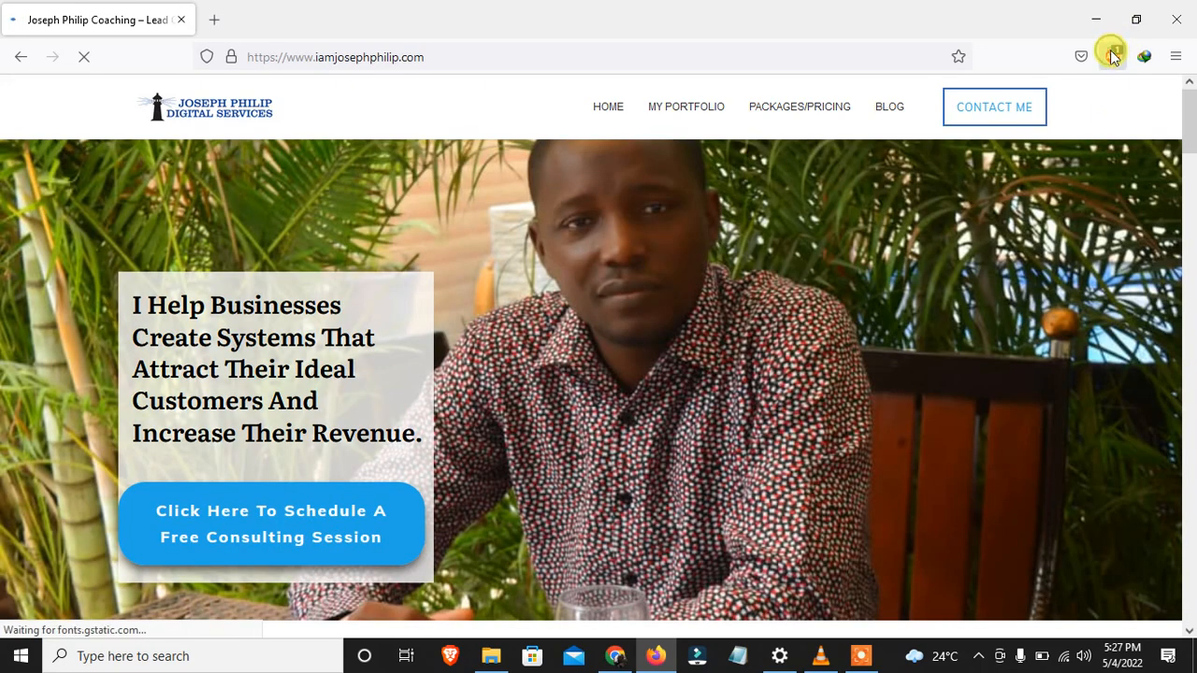
Turn off Adblock Plus for this website and refresh the page.
{"action": "left_click", "coordinate": [1113, 56]}
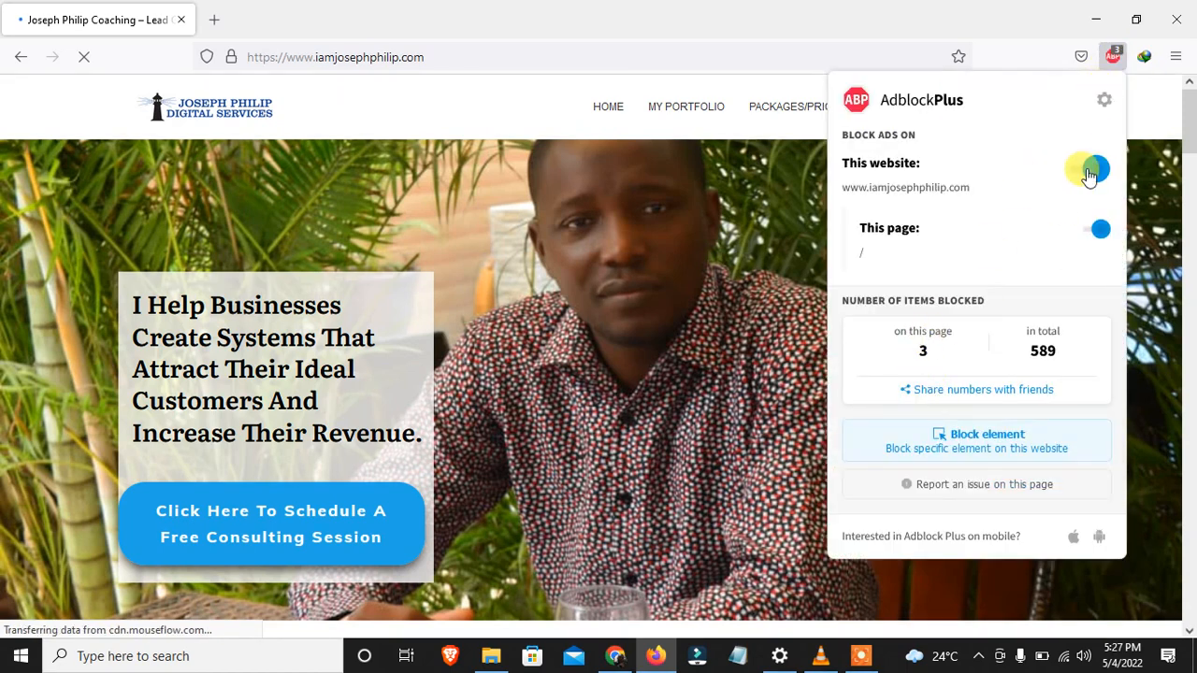
{"action": "left_click", "coordinate": [1083, 176]}
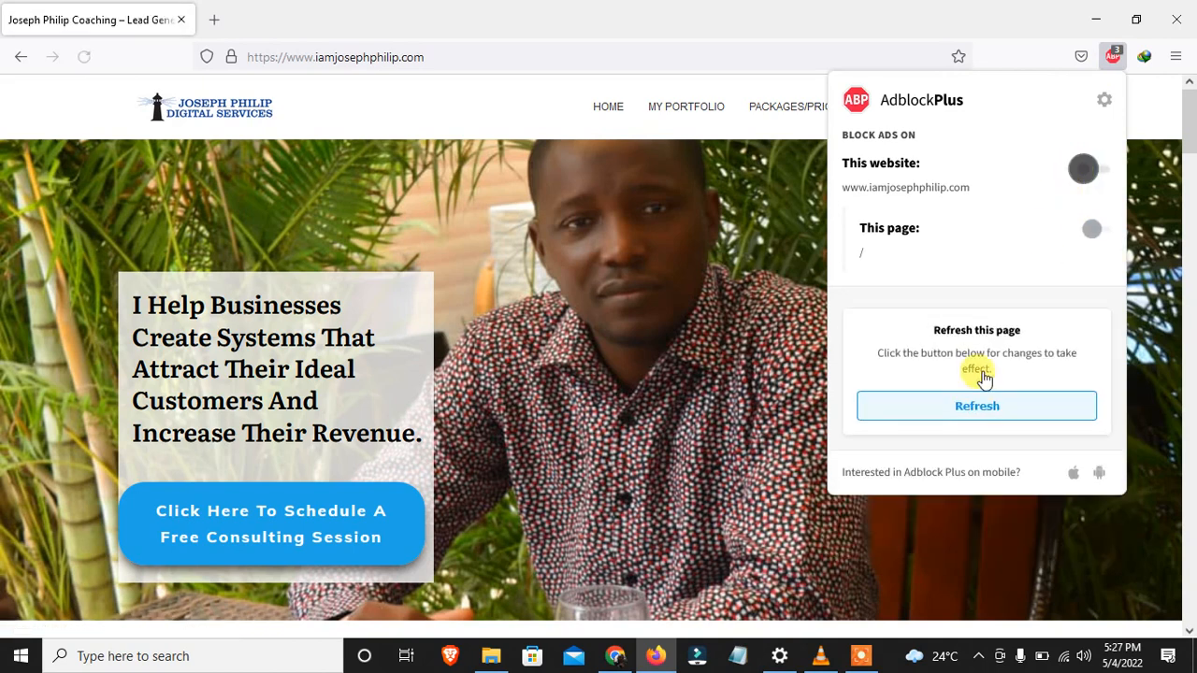
{"action": "left_click", "coordinate": [977, 406]}
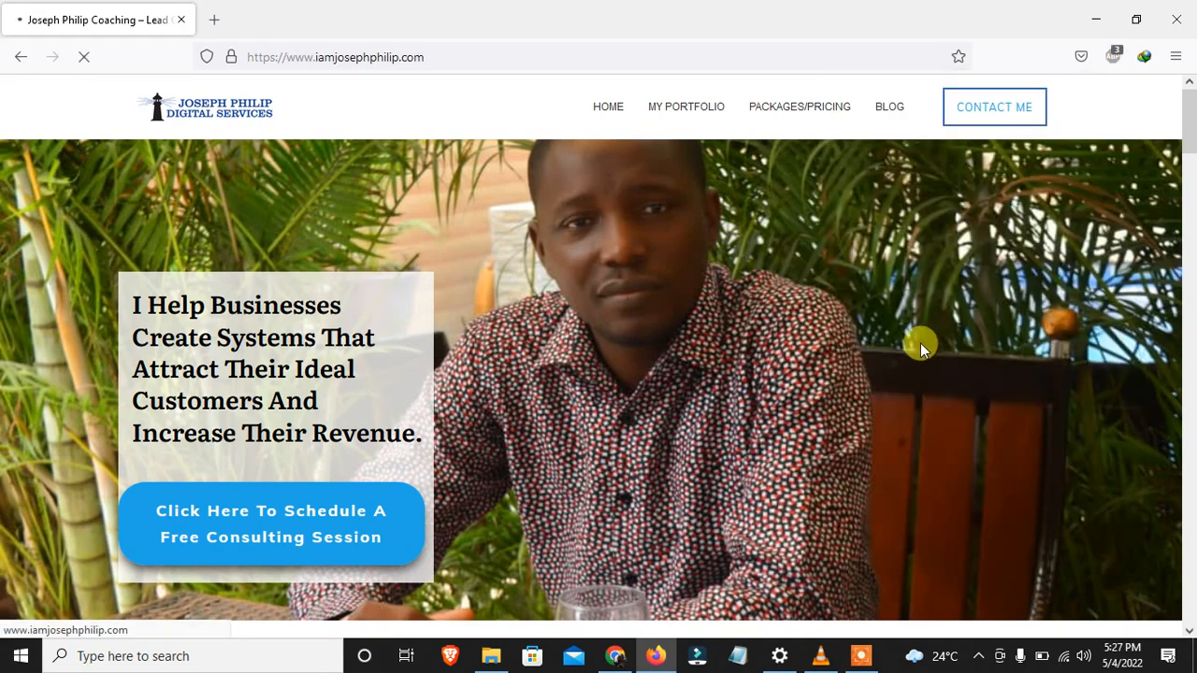
Switch to Chrome and go from the Lightbox forms page back to Lead Groups on the Thrive Leads dashboard.
{"action": "left_click", "coordinate": [617, 659]}
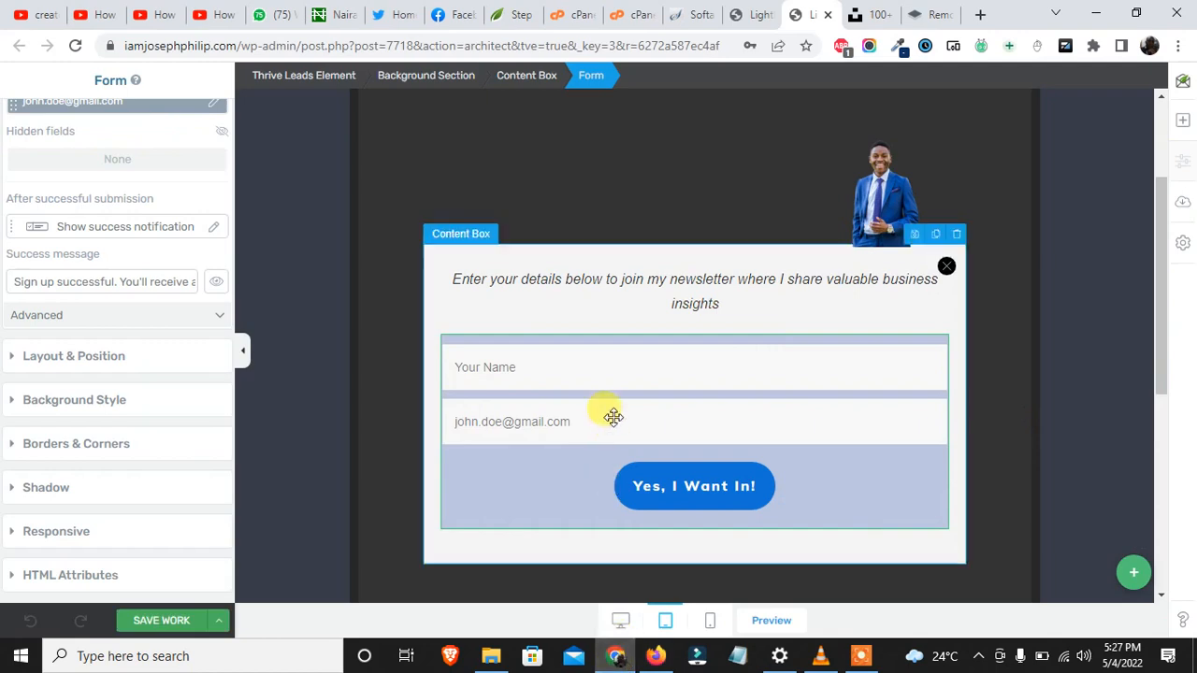
{"action": "left_click", "coordinate": [748, 14]}
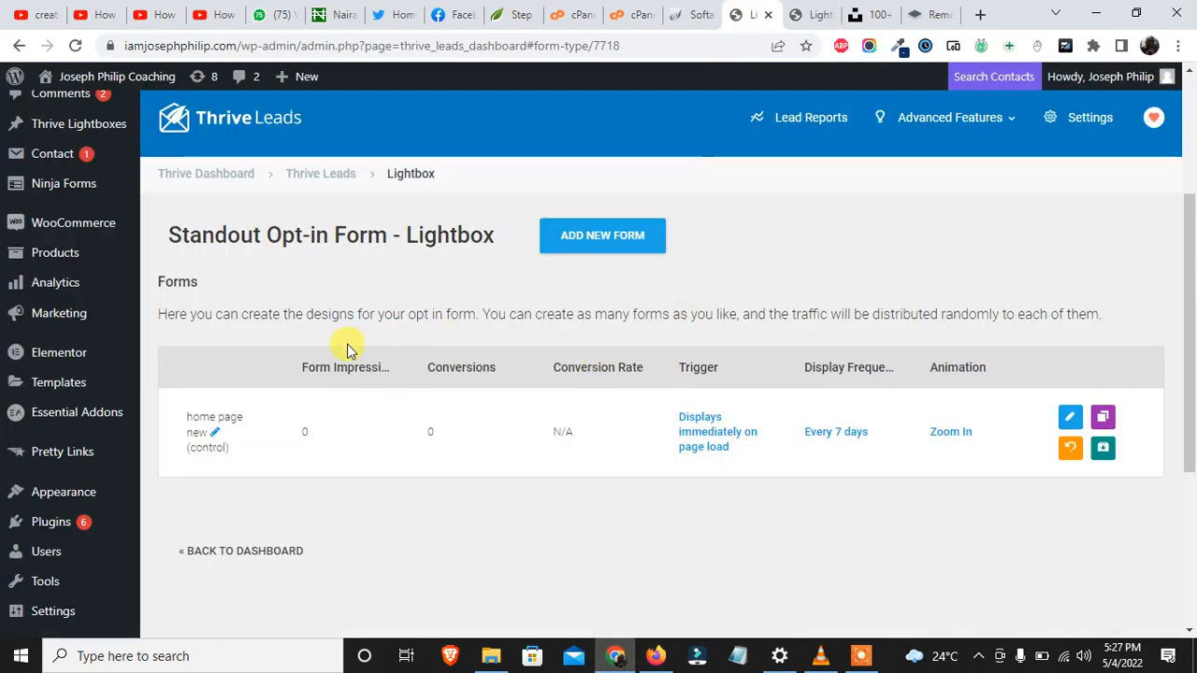
{"action": "left_click", "coordinate": [304, 178]}
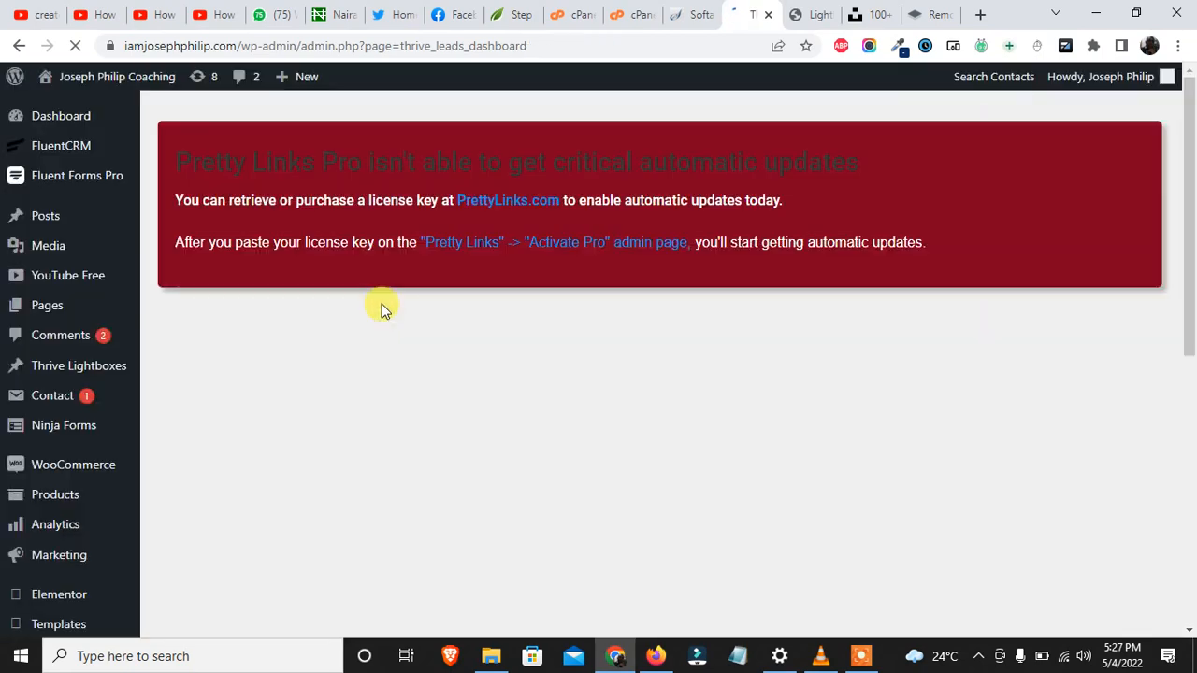
{"action": "scroll", "coordinate": [1195, 199], "scroll_direction": "down", "scroll_amount": 5}
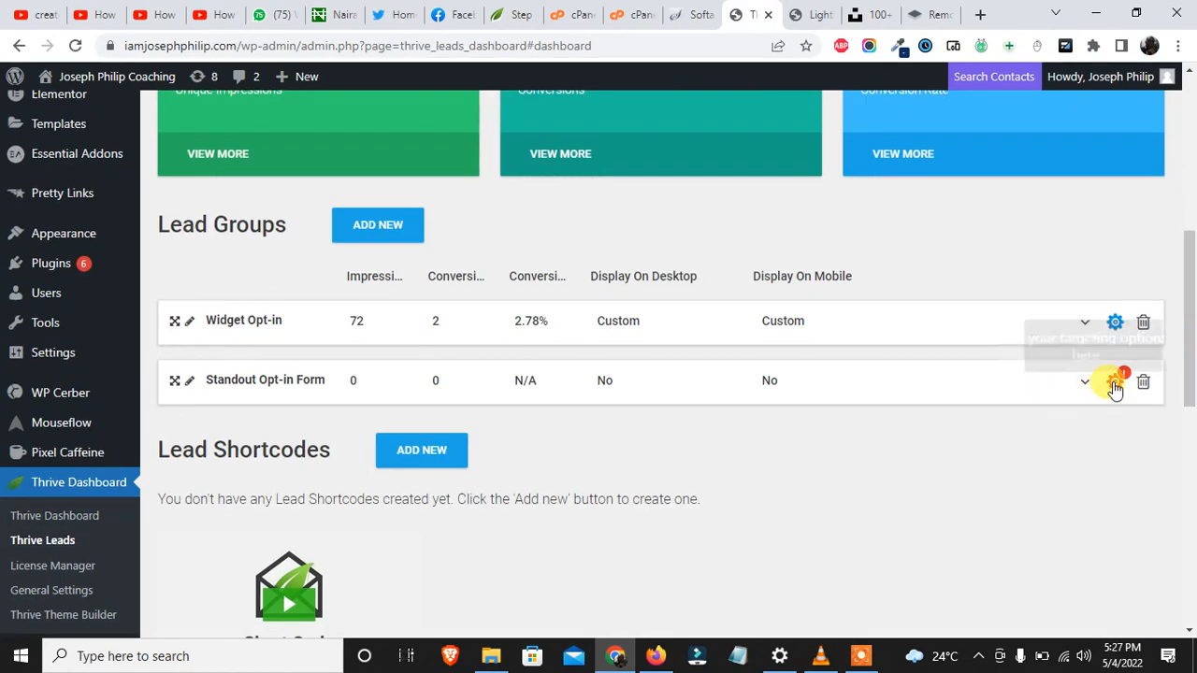
Set the display logic of the Standout Opt-in Form group to Front Page and All Posts, and save the settings.
{"action": "left_click", "coordinate": [1113, 385]}
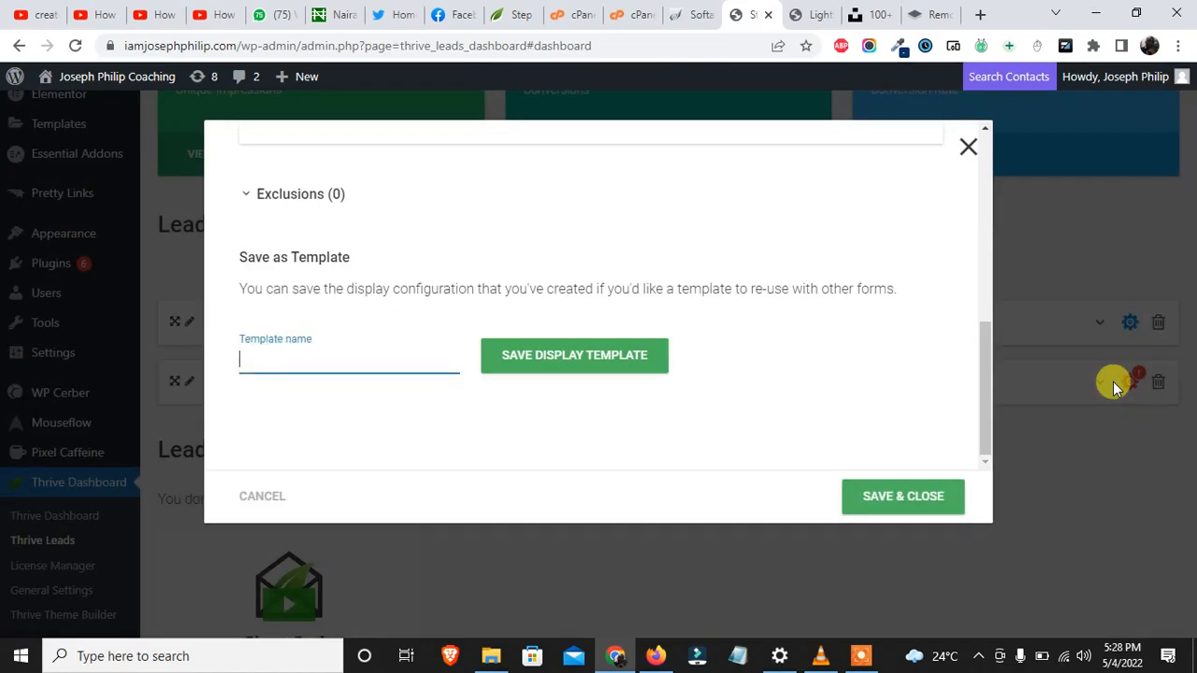
{"action": "scroll", "coordinate": [763, 318], "scroll_direction": "up", "scroll_amount": 5}
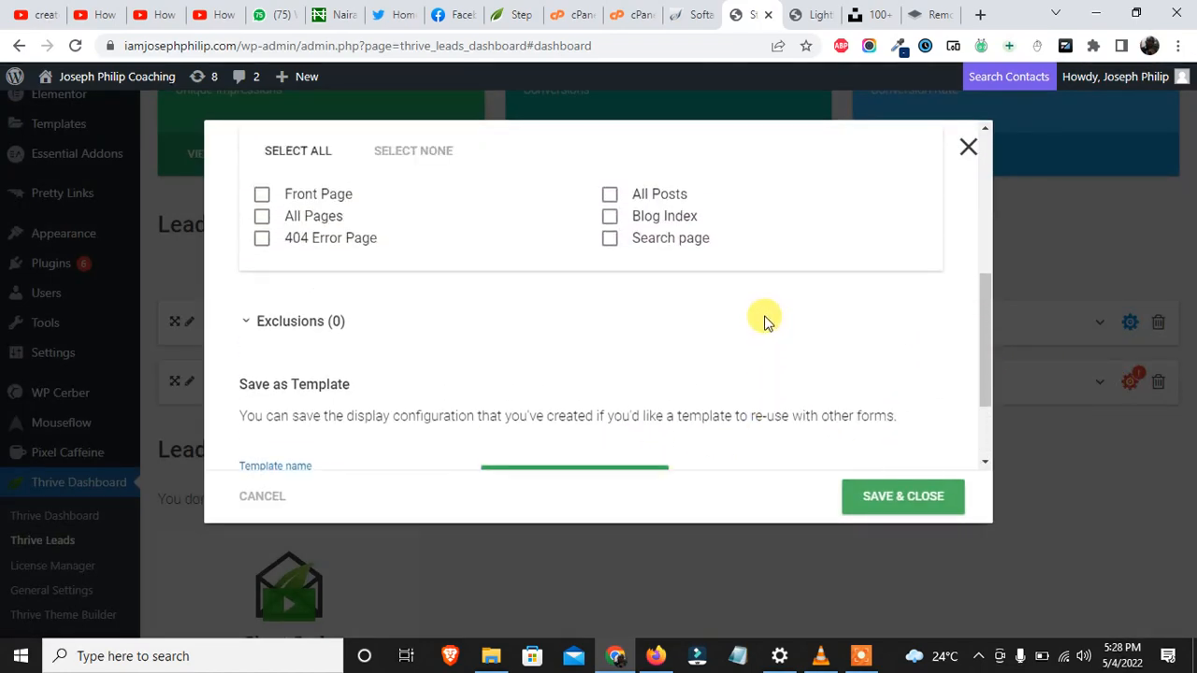
{"action": "scroll", "coordinate": [764, 322], "scroll_direction": "down", "scroll_amount": 1}
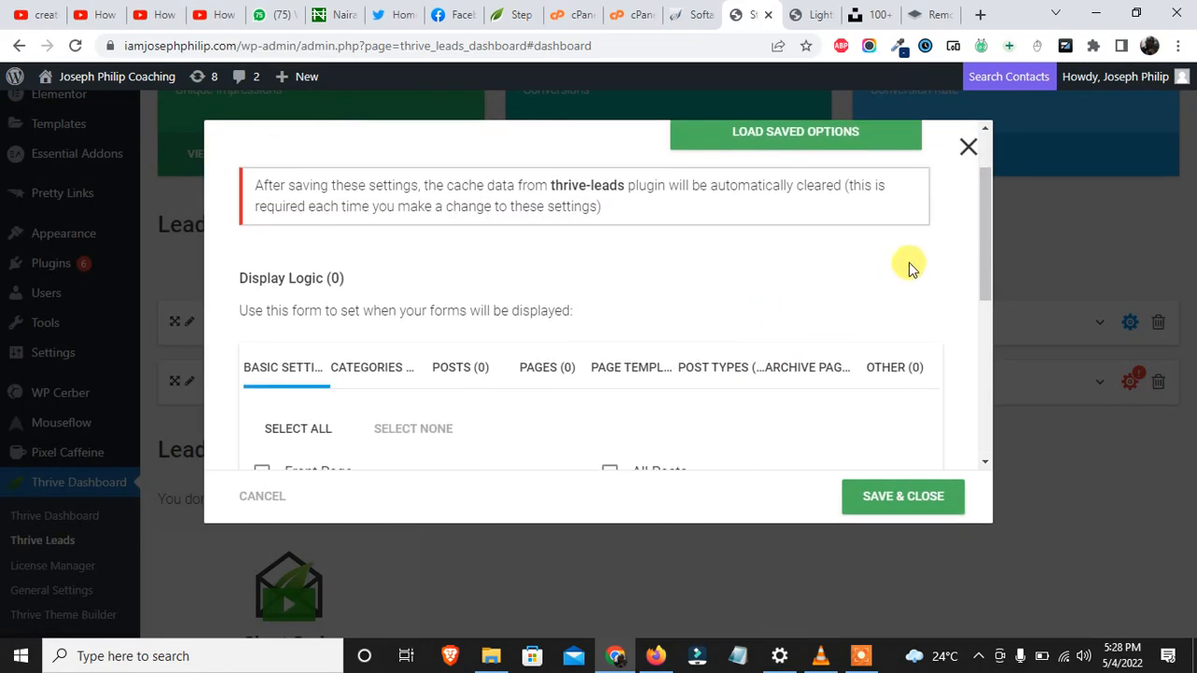
{"action": "left_click_drag", "start_coordinate": [990, 257], "coordinate": [940, 315]}
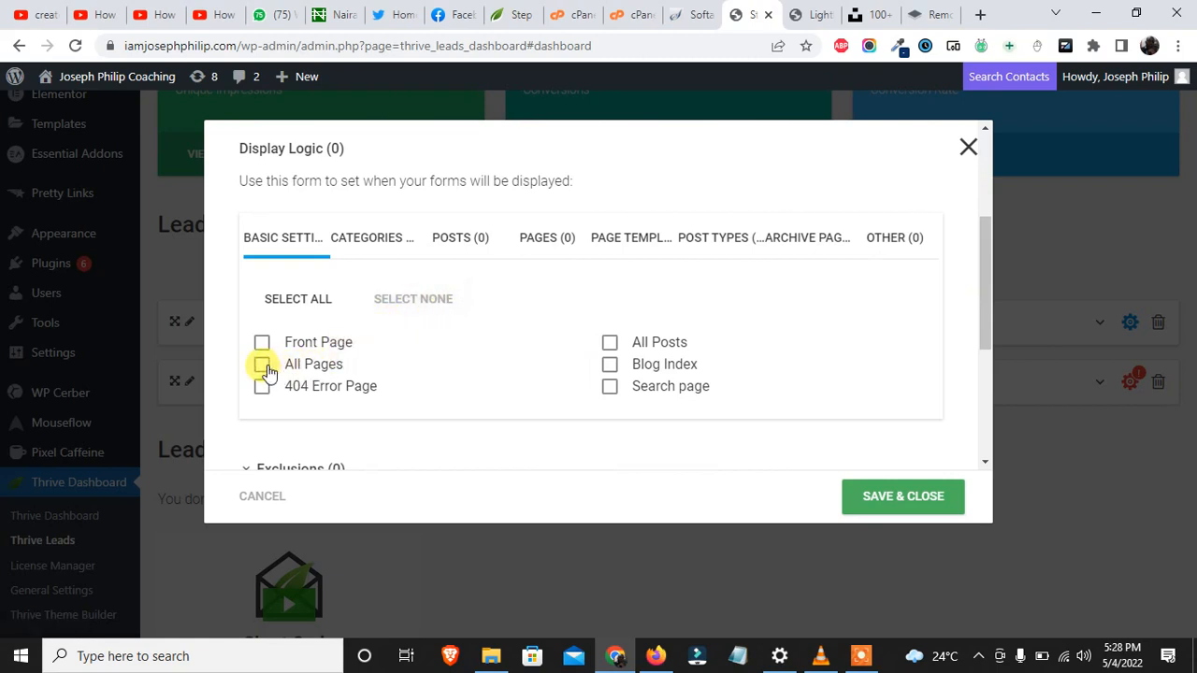
{"action": "left_click", "coordinate": [260, 344]}
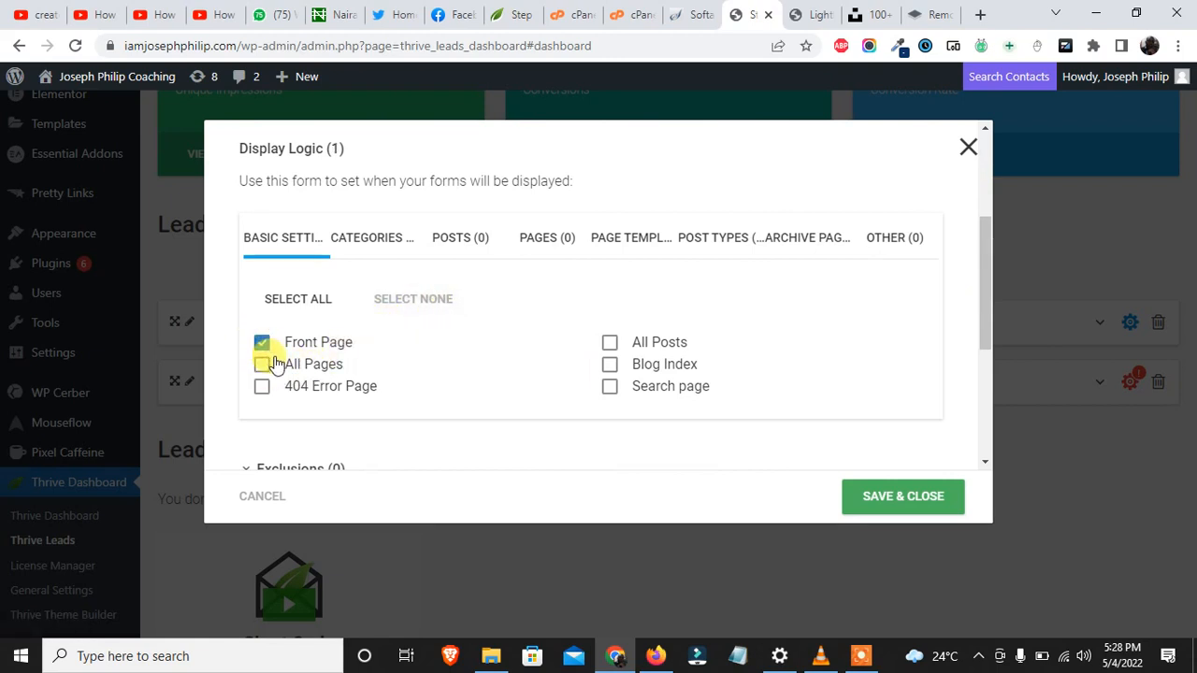
{"action": "left_click", "coordinate": [608, 343]}
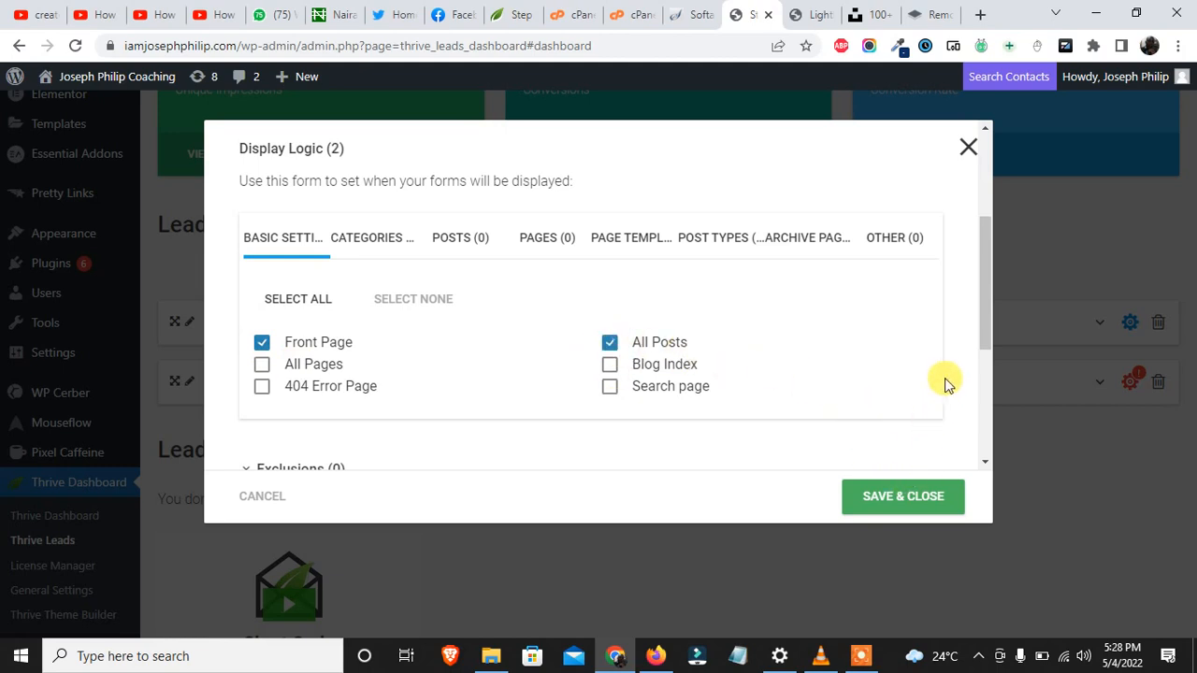
{"action": "left_click_drag", "start_coordinate": [979, 343], "coordinate": [989, 366]}
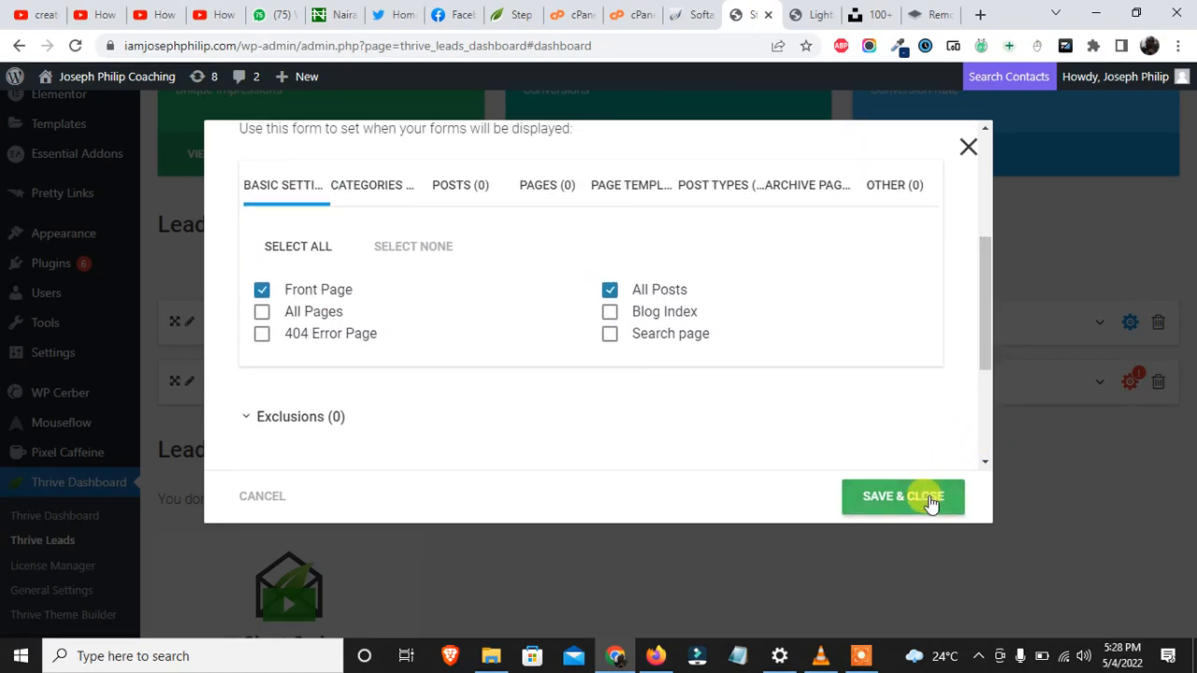
{"action": "left_click", "coordinate": [924, 495]}
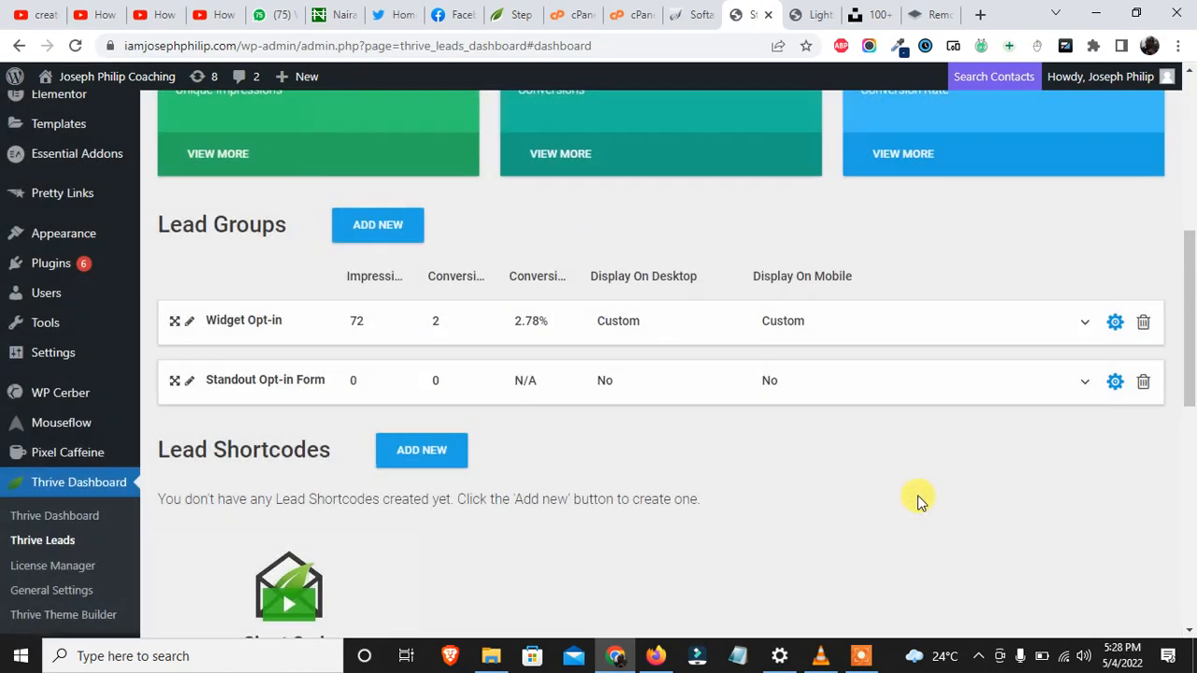
Switch to Firefox and reload the live home page to check for the Lightbox.
{"action": "left_click", "coordinate": [656, 655]}
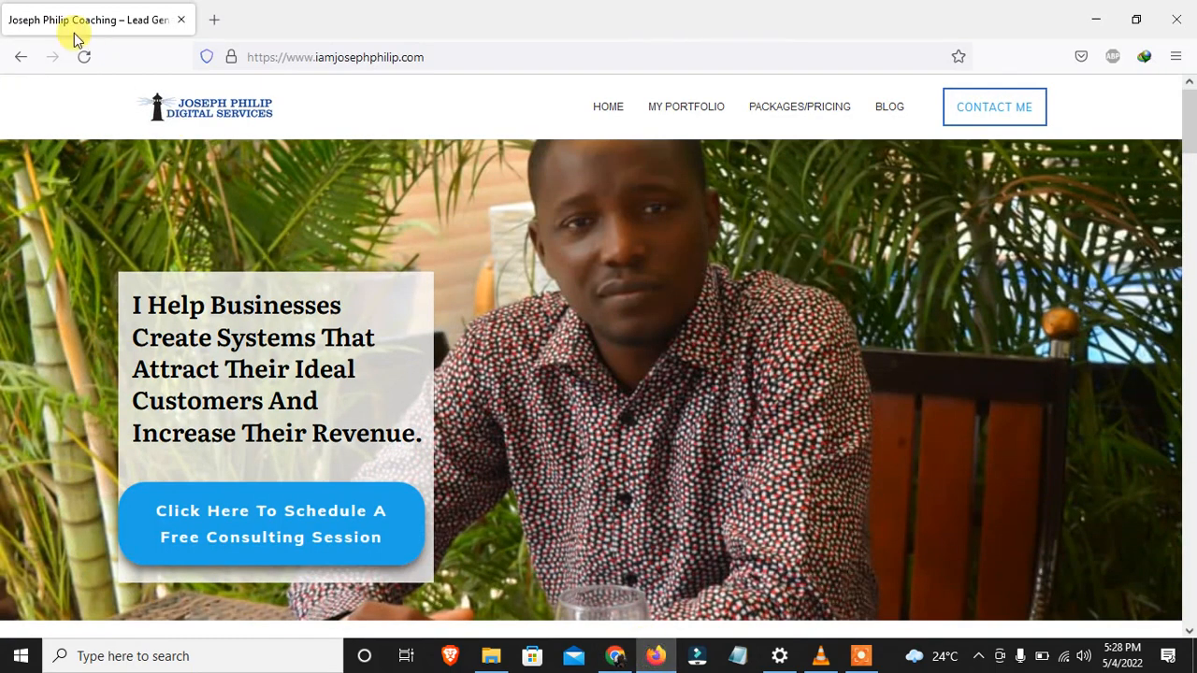
{"action": "left_click", "coordinate": [82, 60]}
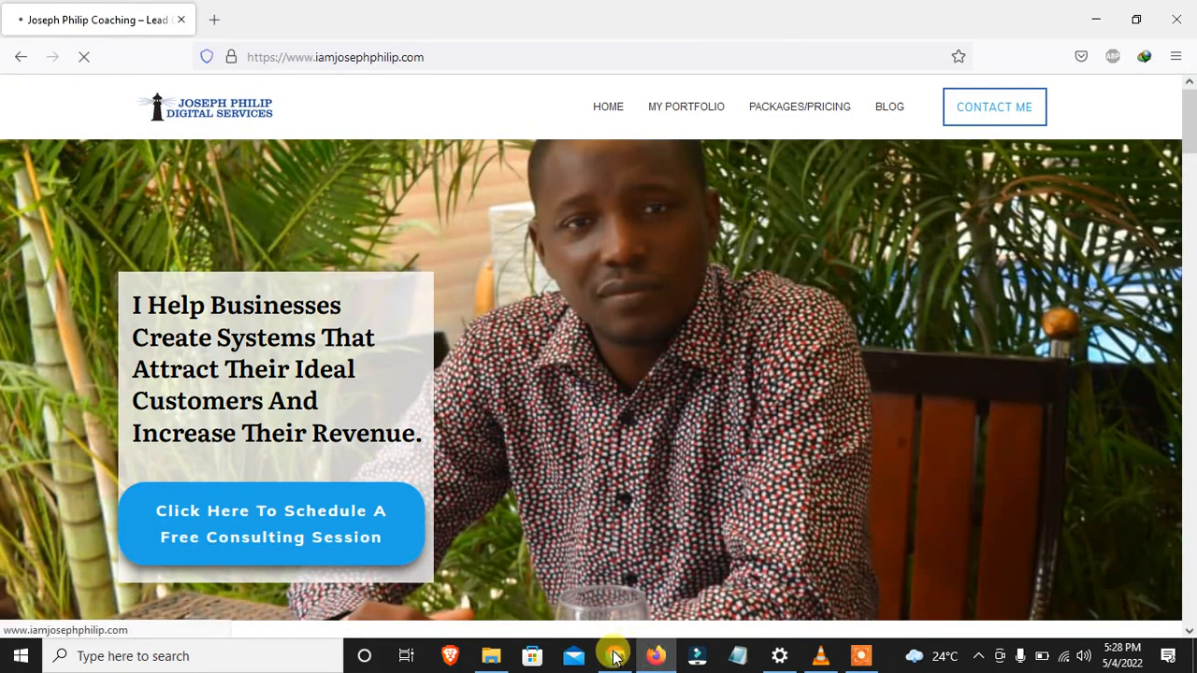
Switch to Chrome and enable Display On Desktop and Display On Mobile for the Lightbox in the Standout Opt-in Form group.
{"action": "left_click", "coordinate": [614, 655]}
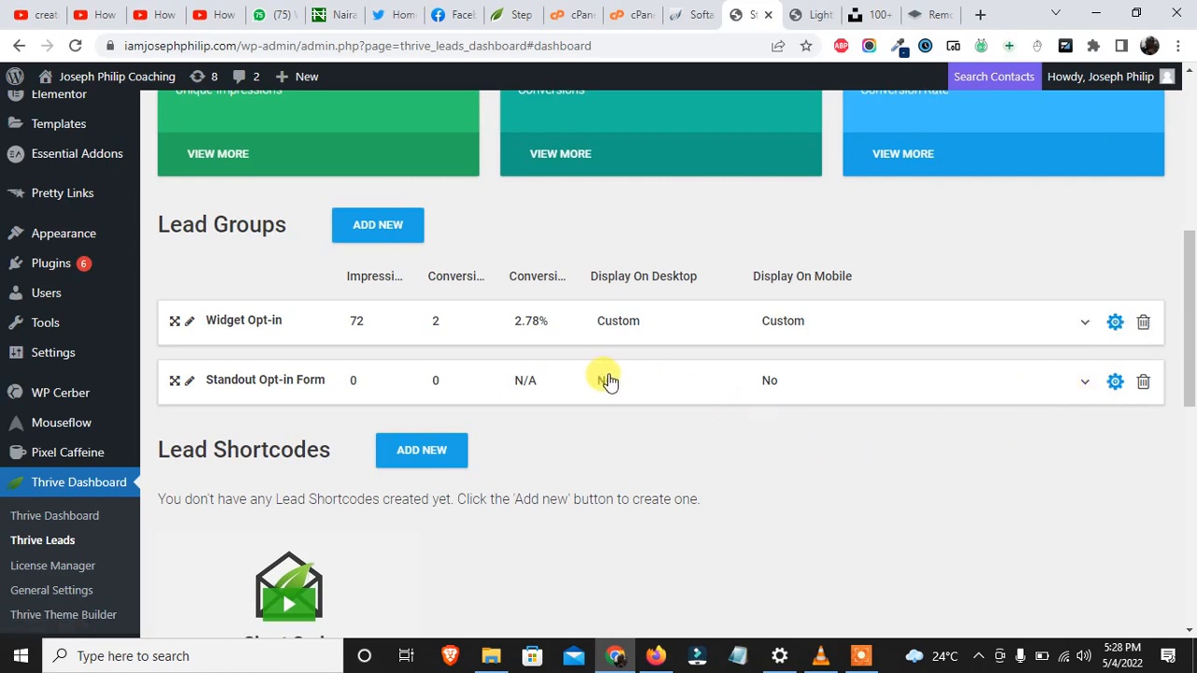
{"action": "left_click", "coordinate": [788, 393]}
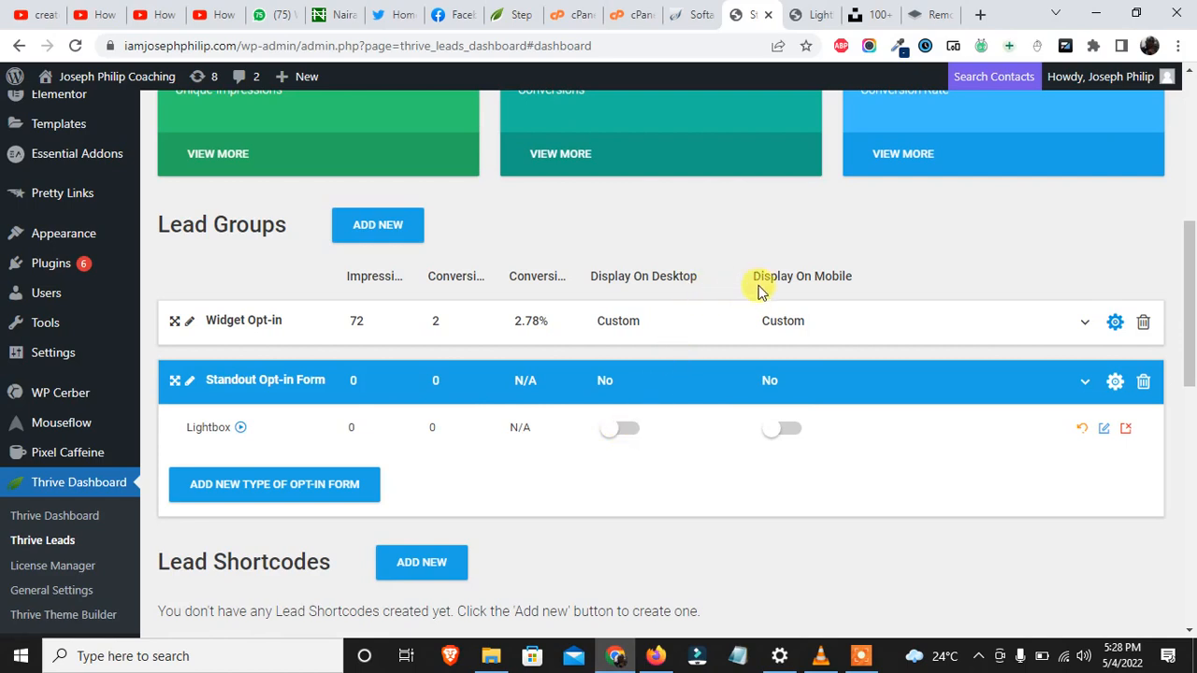
{"action": "left_click", "coordinate": [639, 436]}
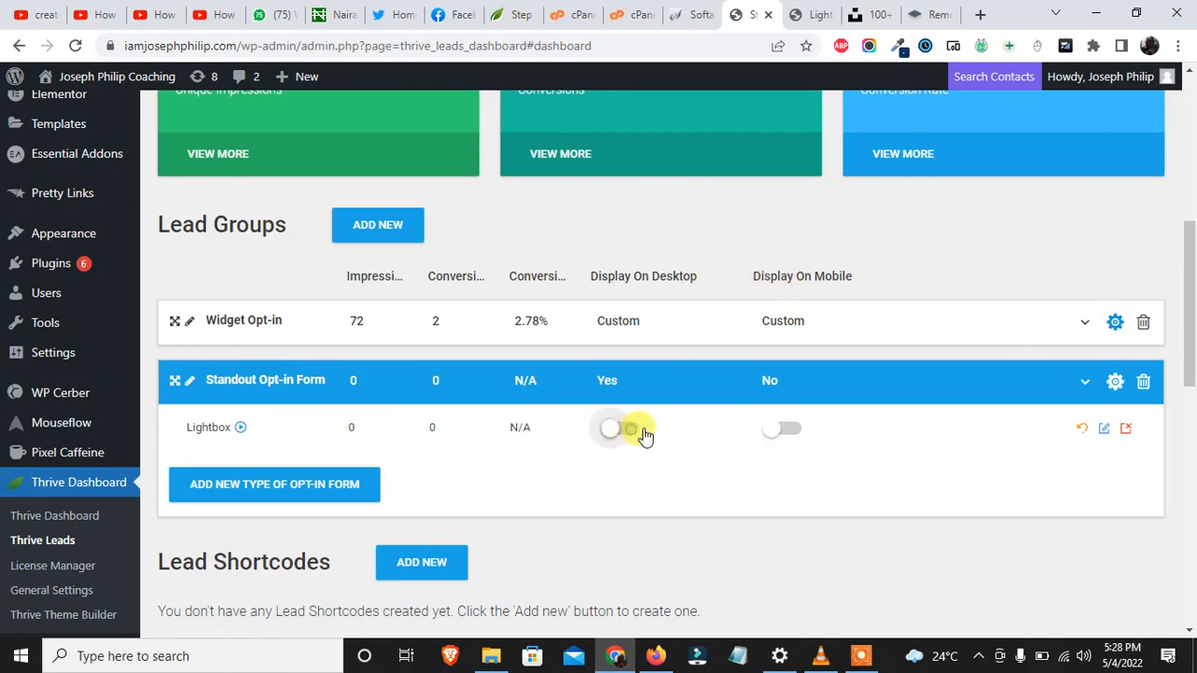
{"action": "left_click", "coordinate": [788, 434]}
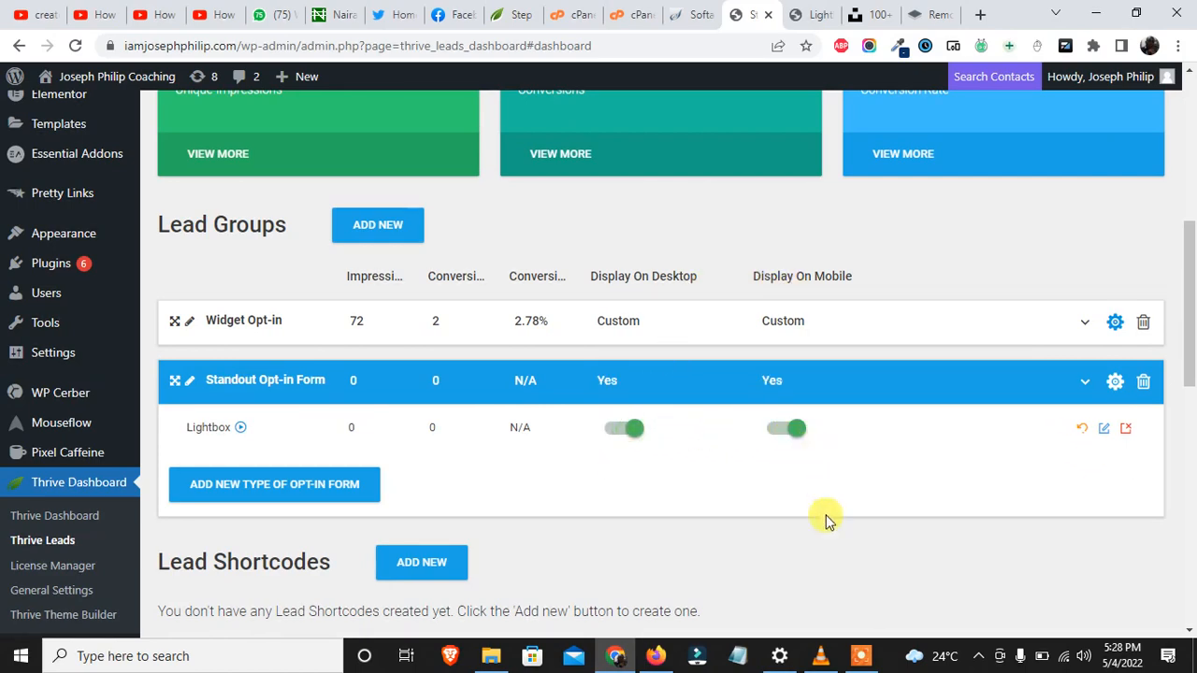
{"action": "left_click", "coordinate": [1080, 378]}
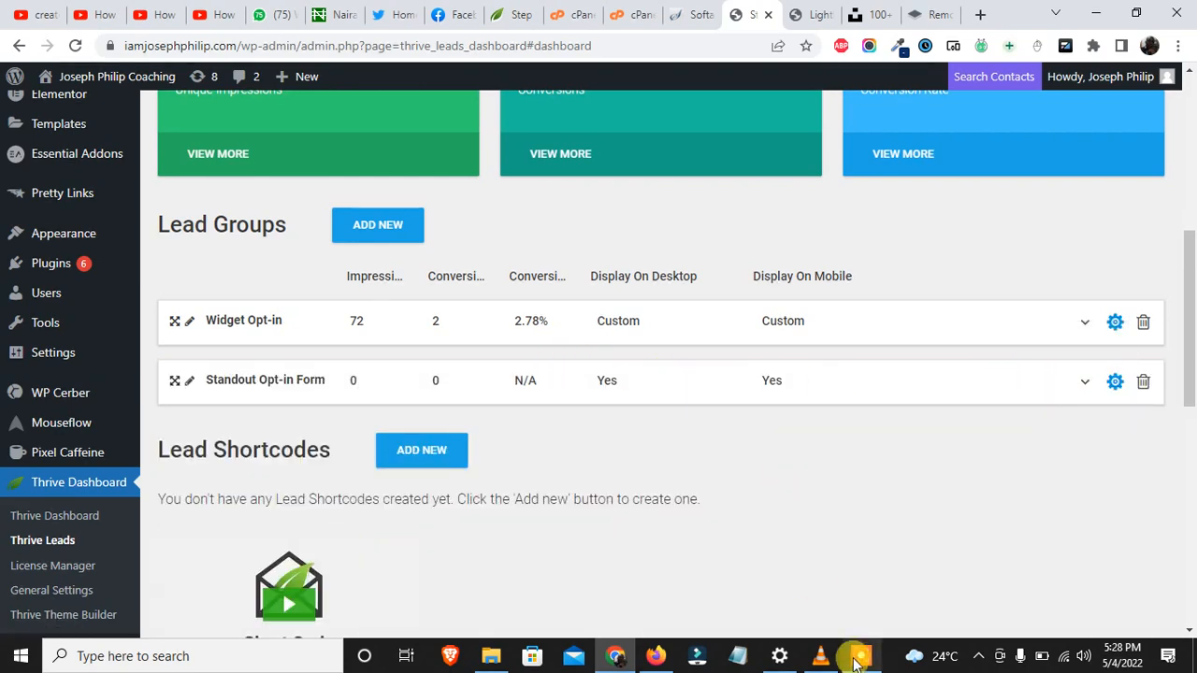
Switch to Firefox, reload the live home page to examine the Lightbox opt-in form, and dismiss it.
{"action": "left_click", "coordinate": [655, 655]}
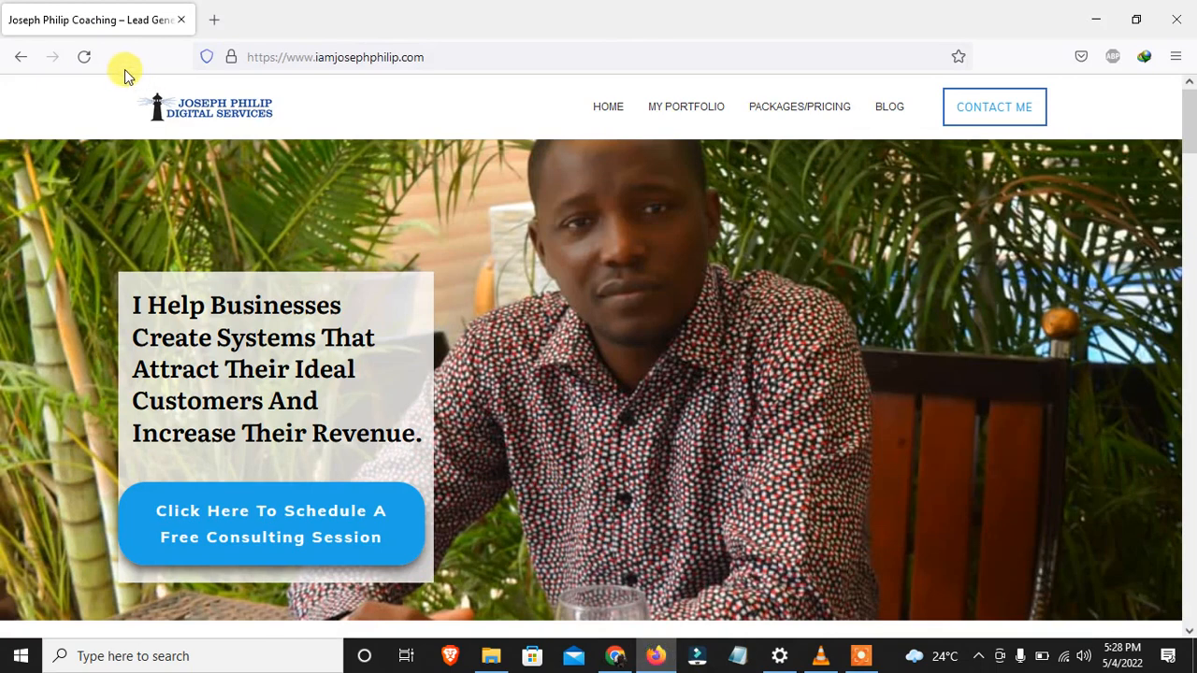
{"action": "left_click", "coordinate": [83, 57]}
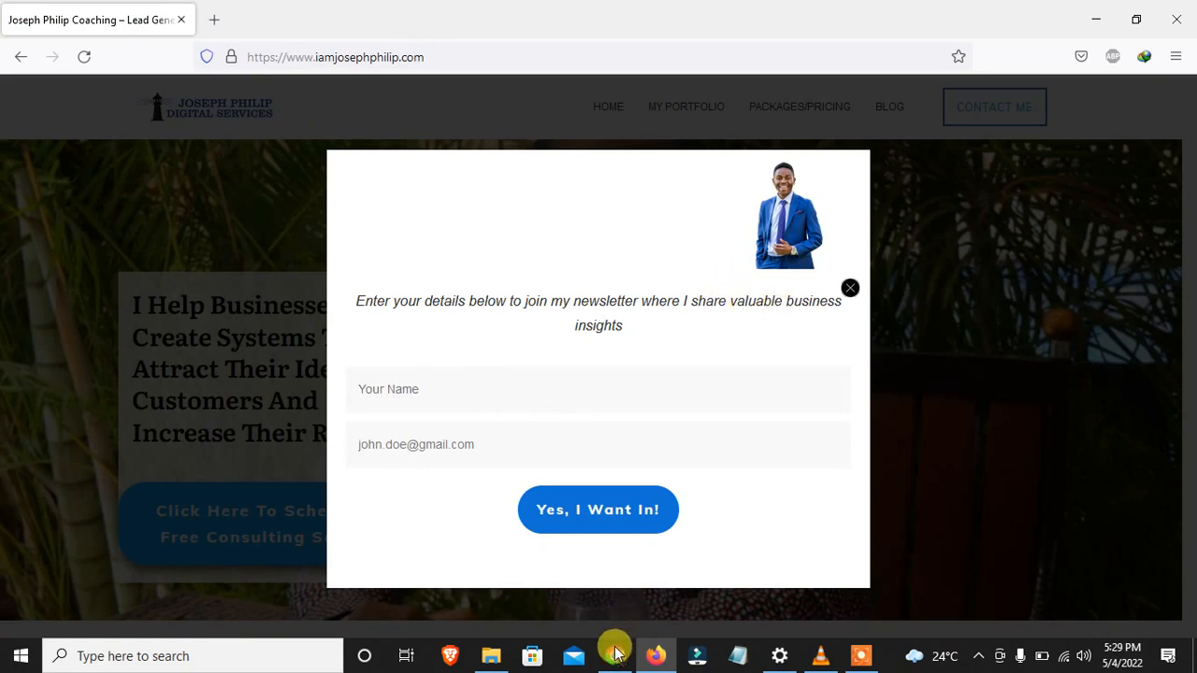
{"action": "left_click", "coordinate": [591, 495]}
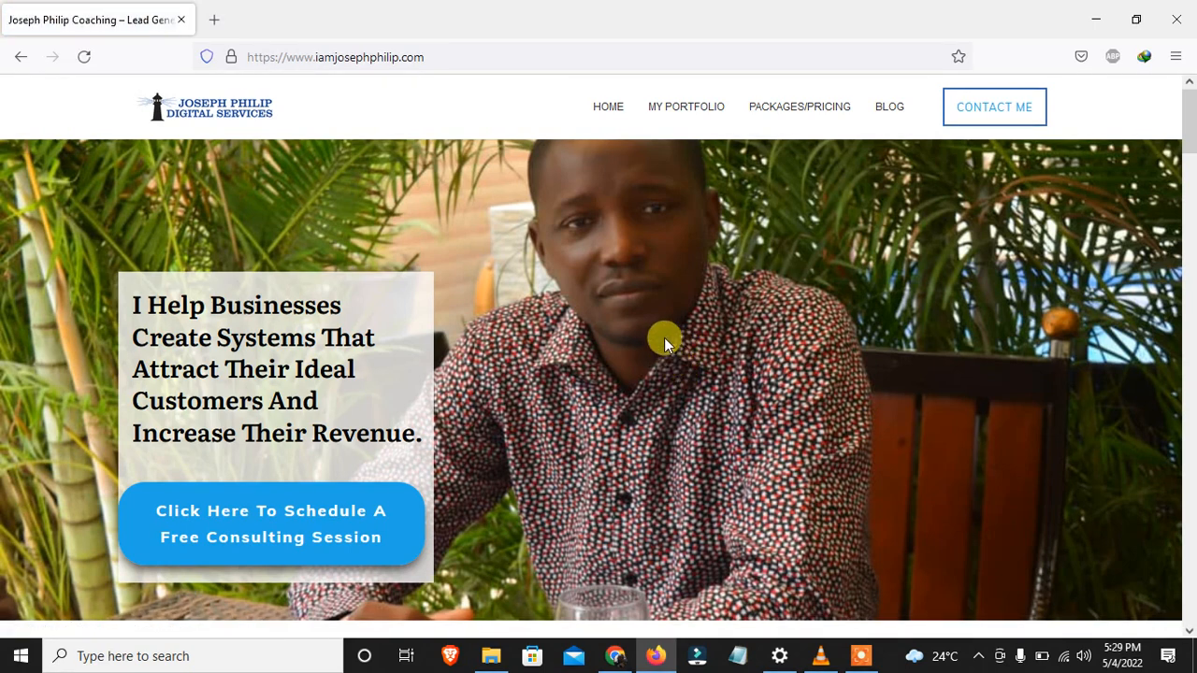
Open the blog post "How To Escape The Marketing Rat Race" on the live site to check for the Lightbox.
{"action": "left_click", "coordinate": [890, 114]}
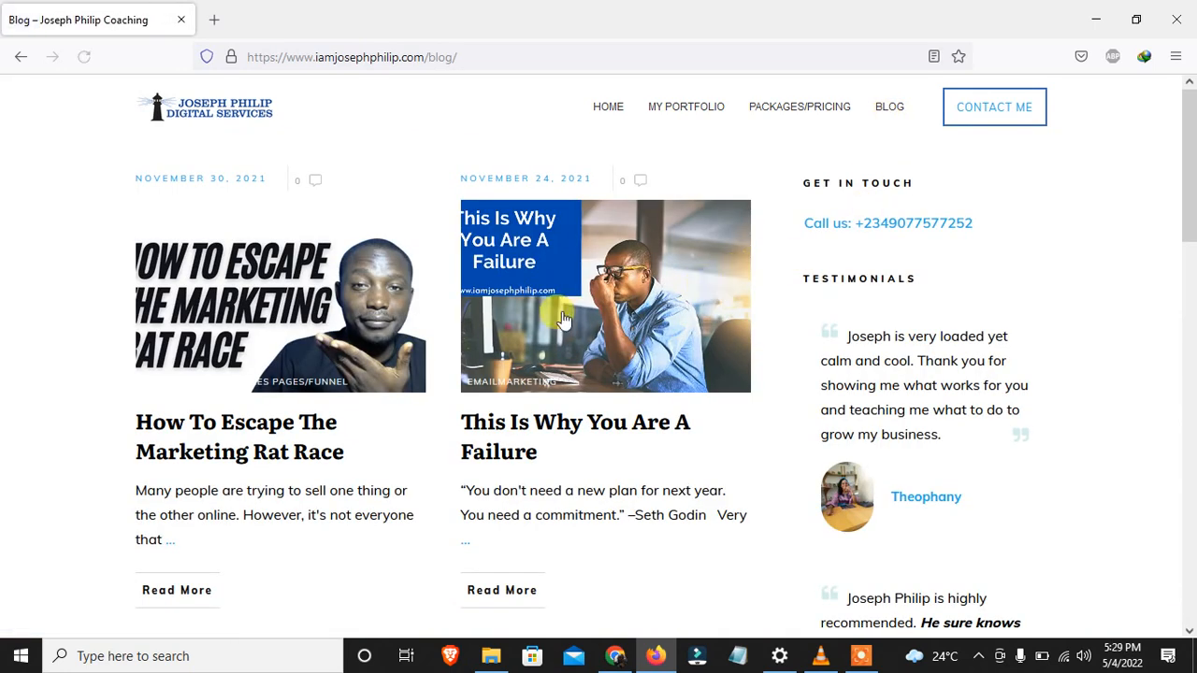
{"action": "left_click", "coordinate": [310, 426]}
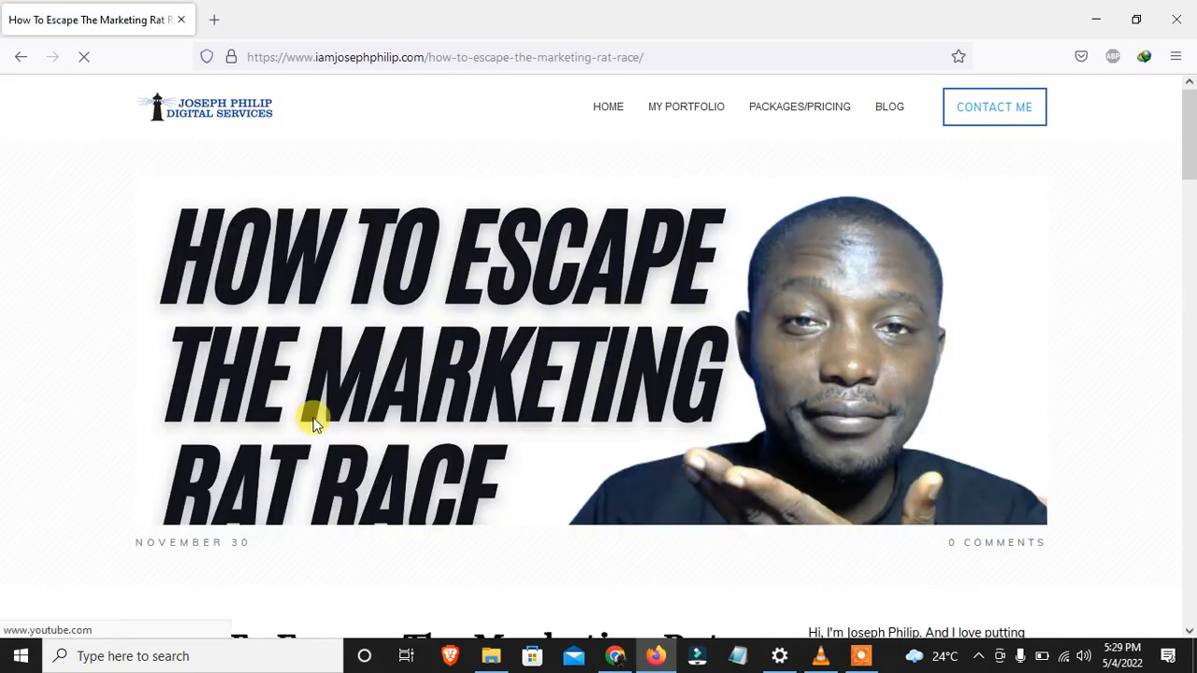
{"action": "left_click_drag", "start_coordinate": [1189, 157], "coordinate": [1189, 107]}
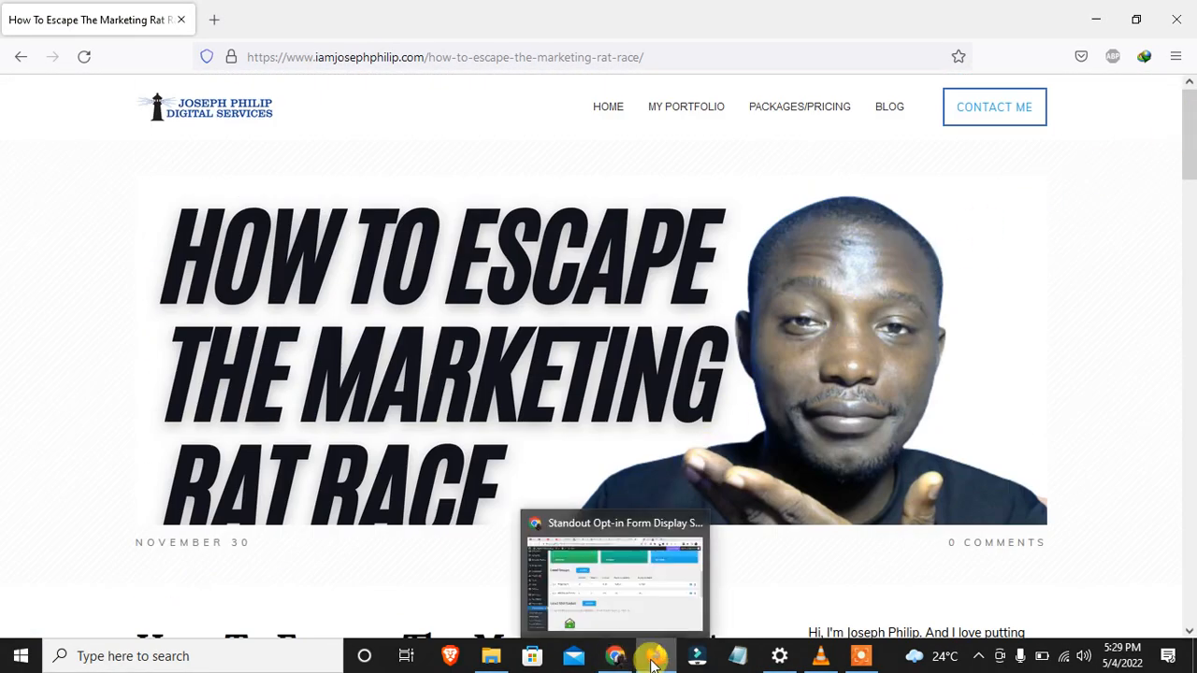
Switch to Chrome and reload the Thrive Leads dashboard to check the Standout Opt-in Form group's impressions and conversions against the live site.
{"action": "left_click", "coordinate": [614, 654]}
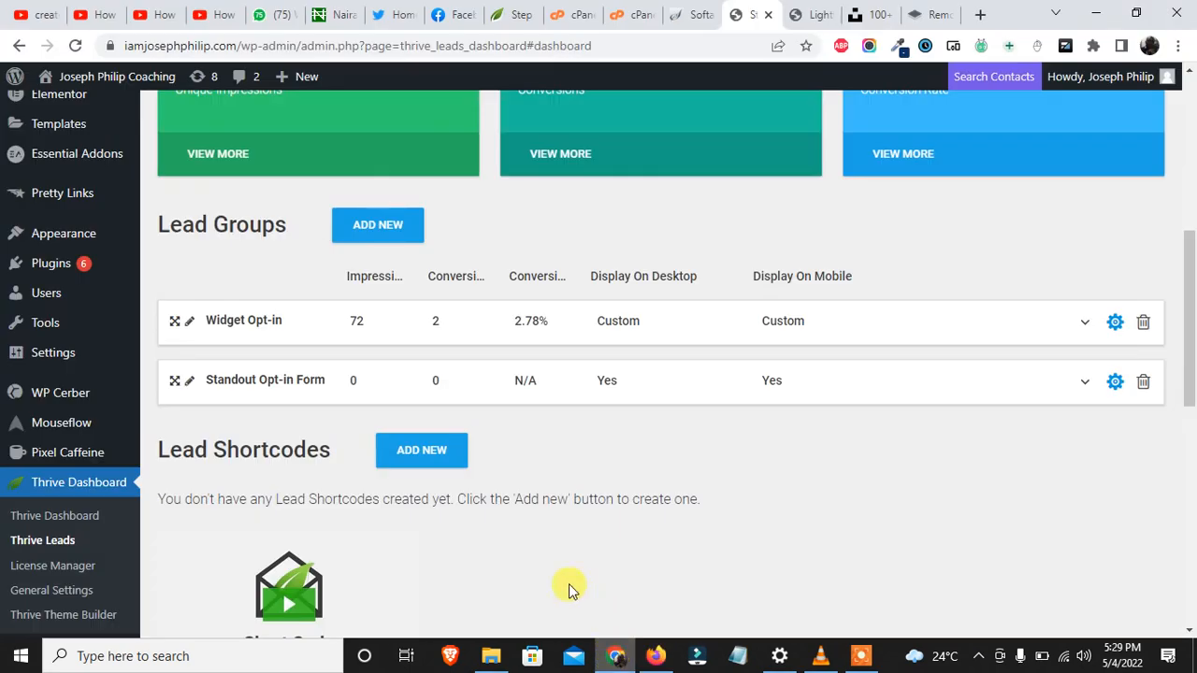
{"action": "key", "text": "F5"}
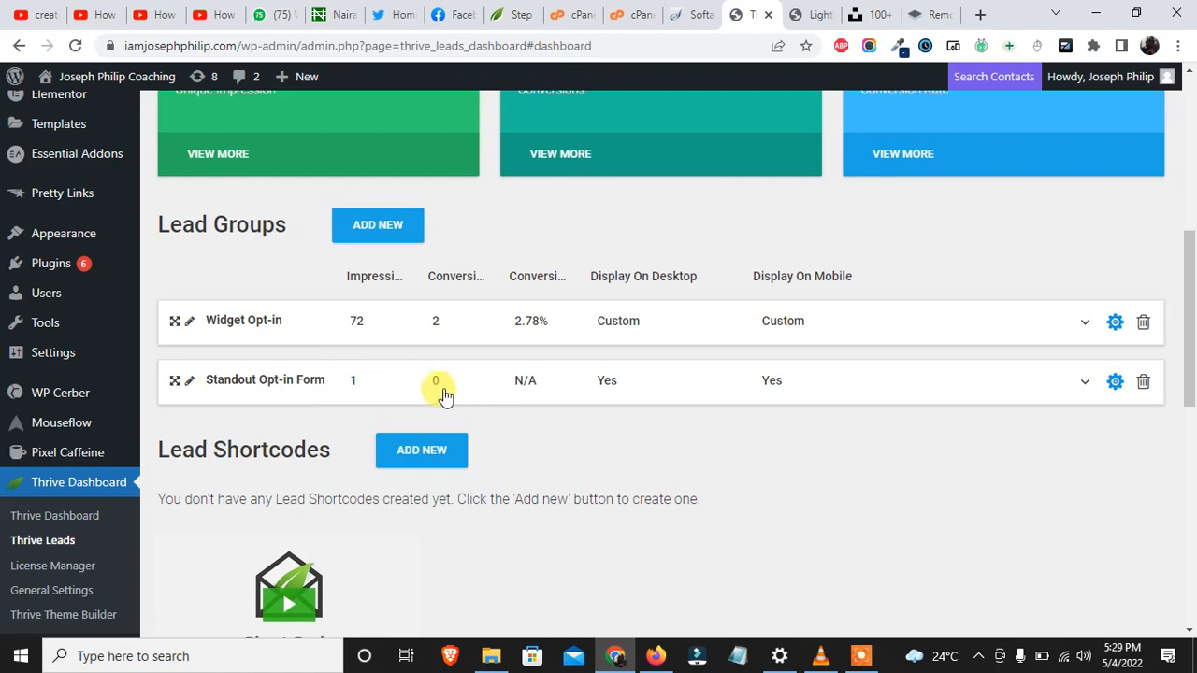
{"action": "left_click", "coordinate": [655, 657]}
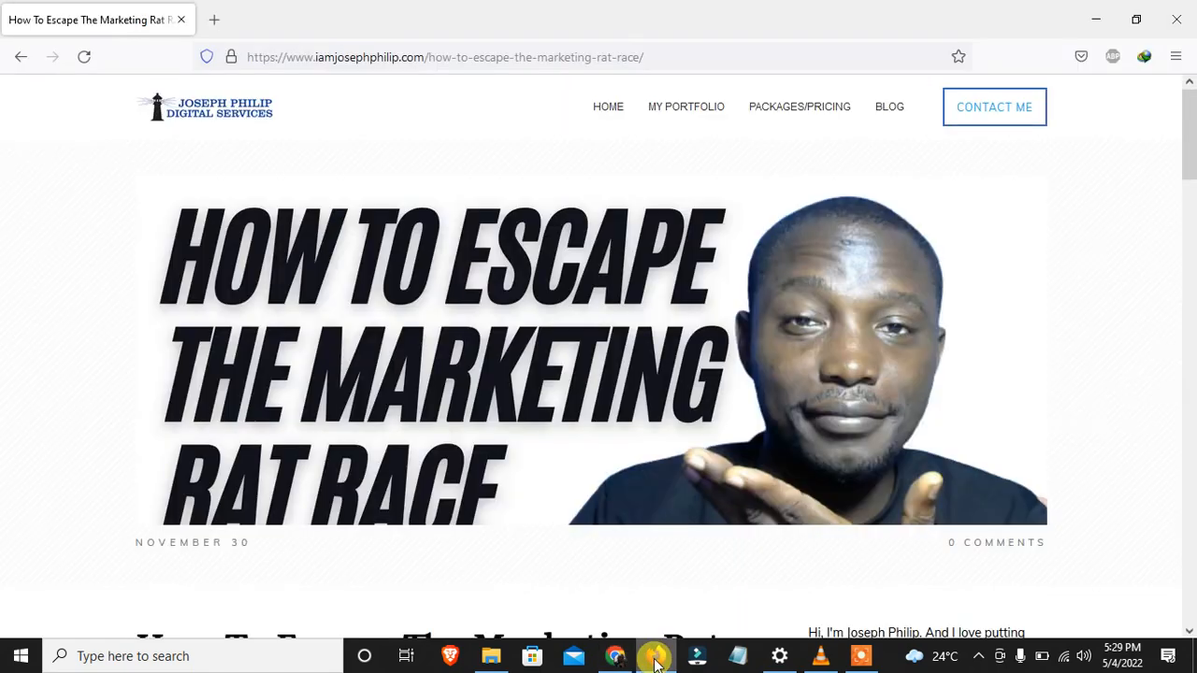
{"action": "left_click", "coordinate": [655, 657]}
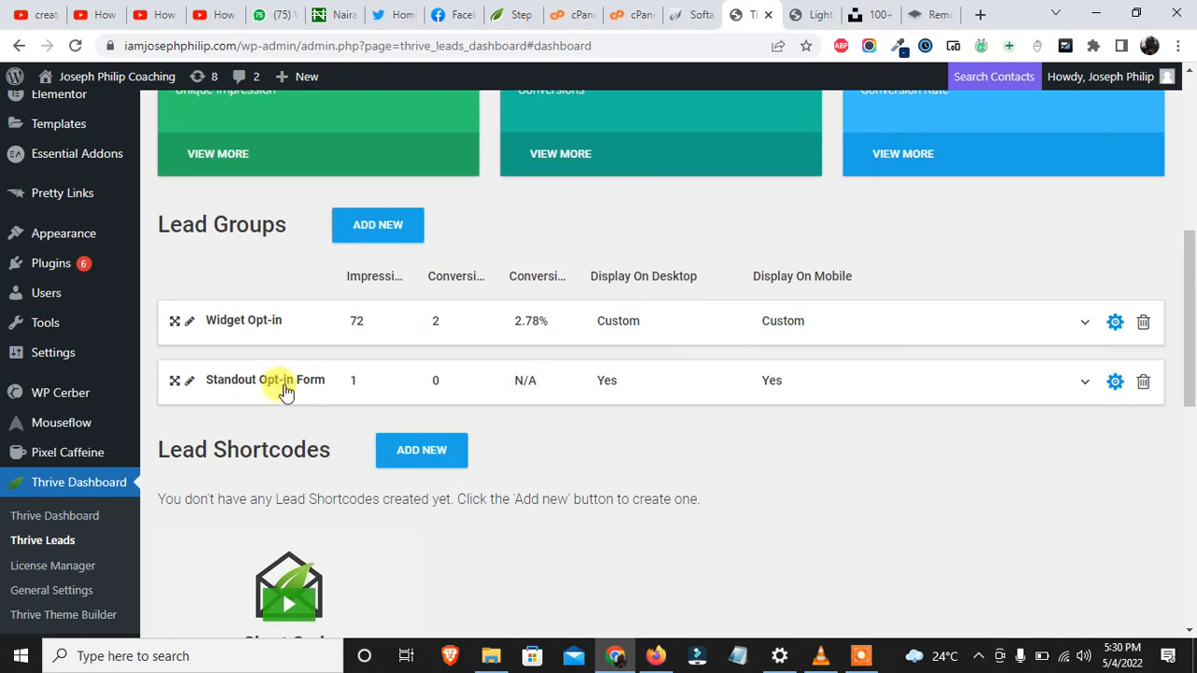
Open the FluentCRM dashboard in the WordPress admin to review its contact and campaign summary.
{"action": "scroll", "coordinate": [45, 304], "scroll_direction": "up", "scroll_amount": 2}
{"action": "scroll", "coordinate": [49, 298], "scroll_direction": "down", "scroll_amount": 3}
{"action": "scroll", "coordinate": [54, 293], "scroll_direction": "down", "scroll_amount": 1}
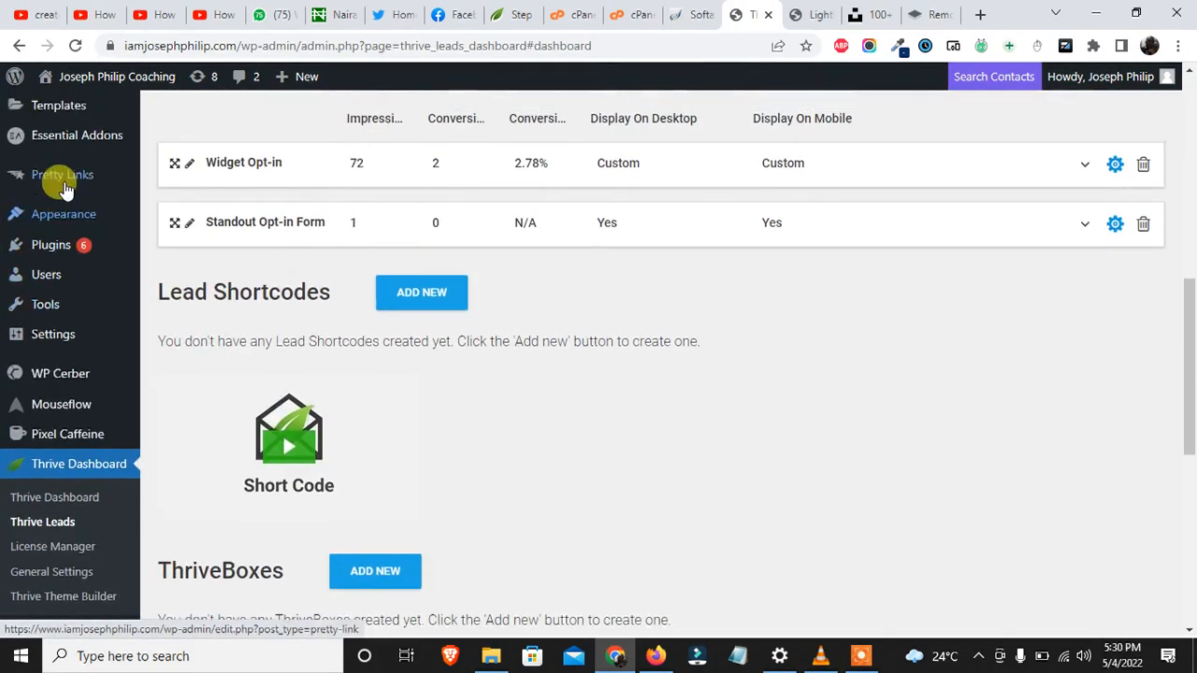
{"action": "scroll", "coordinate": [53, 181], "scroll_direction": "up", "scroll_amount": 6}
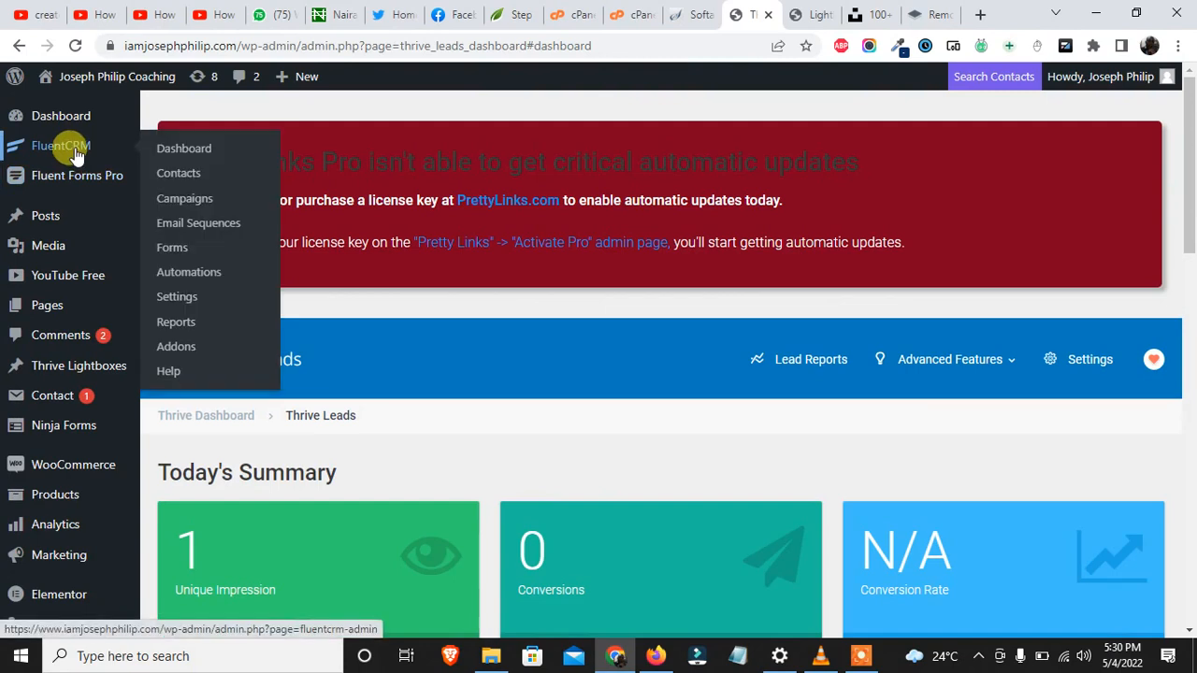
{"action": "left_click", "coordinate": [75, 154]}
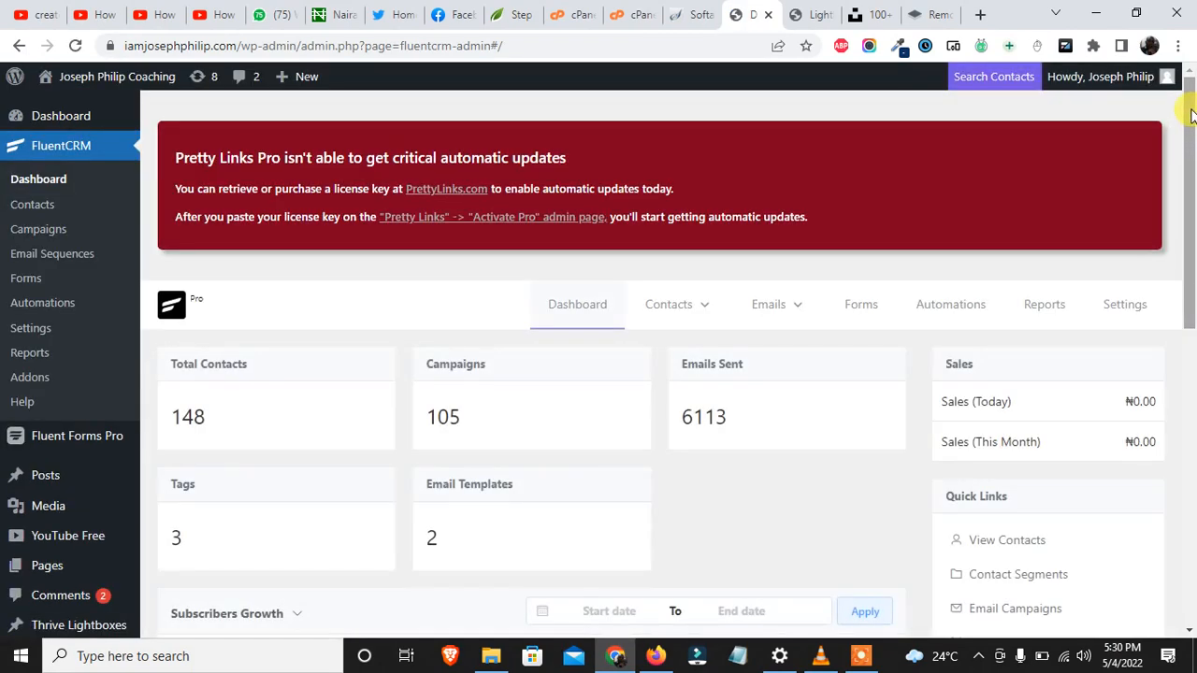
{"action": "mouse_move", "coordinate": [1194, 121]}
{"action": "left_mouse_down"}
{"action": "mouse_move", "coordinate": [1183, 333]}
{"action": "mouse_move", "coordinate": [1192, 126]}
{"action": "left_mouse_up"}
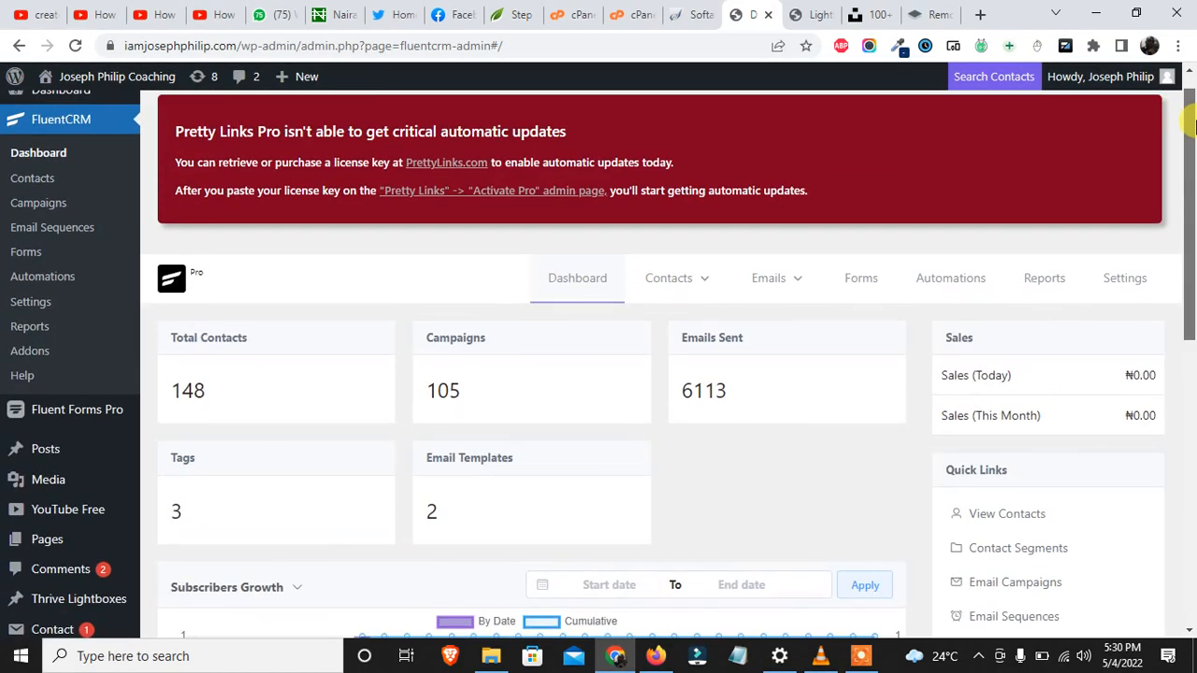